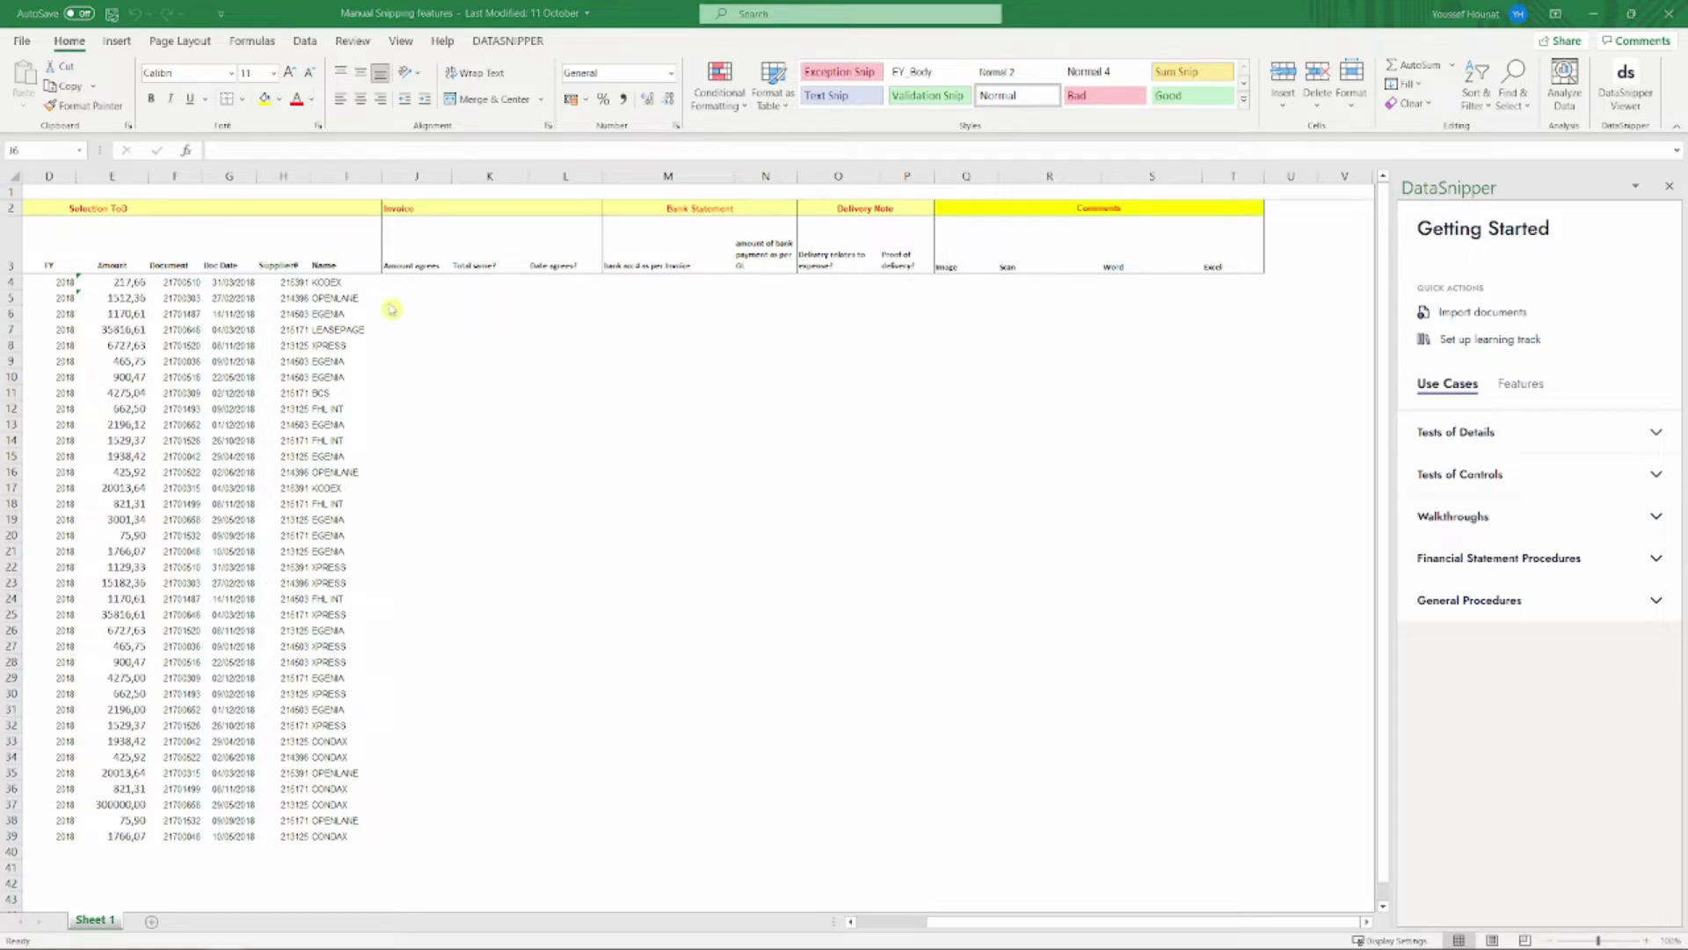
- Import all files from the Manual snipping docs folder into DataSnipper and run text recognition on them
click(389, 311)
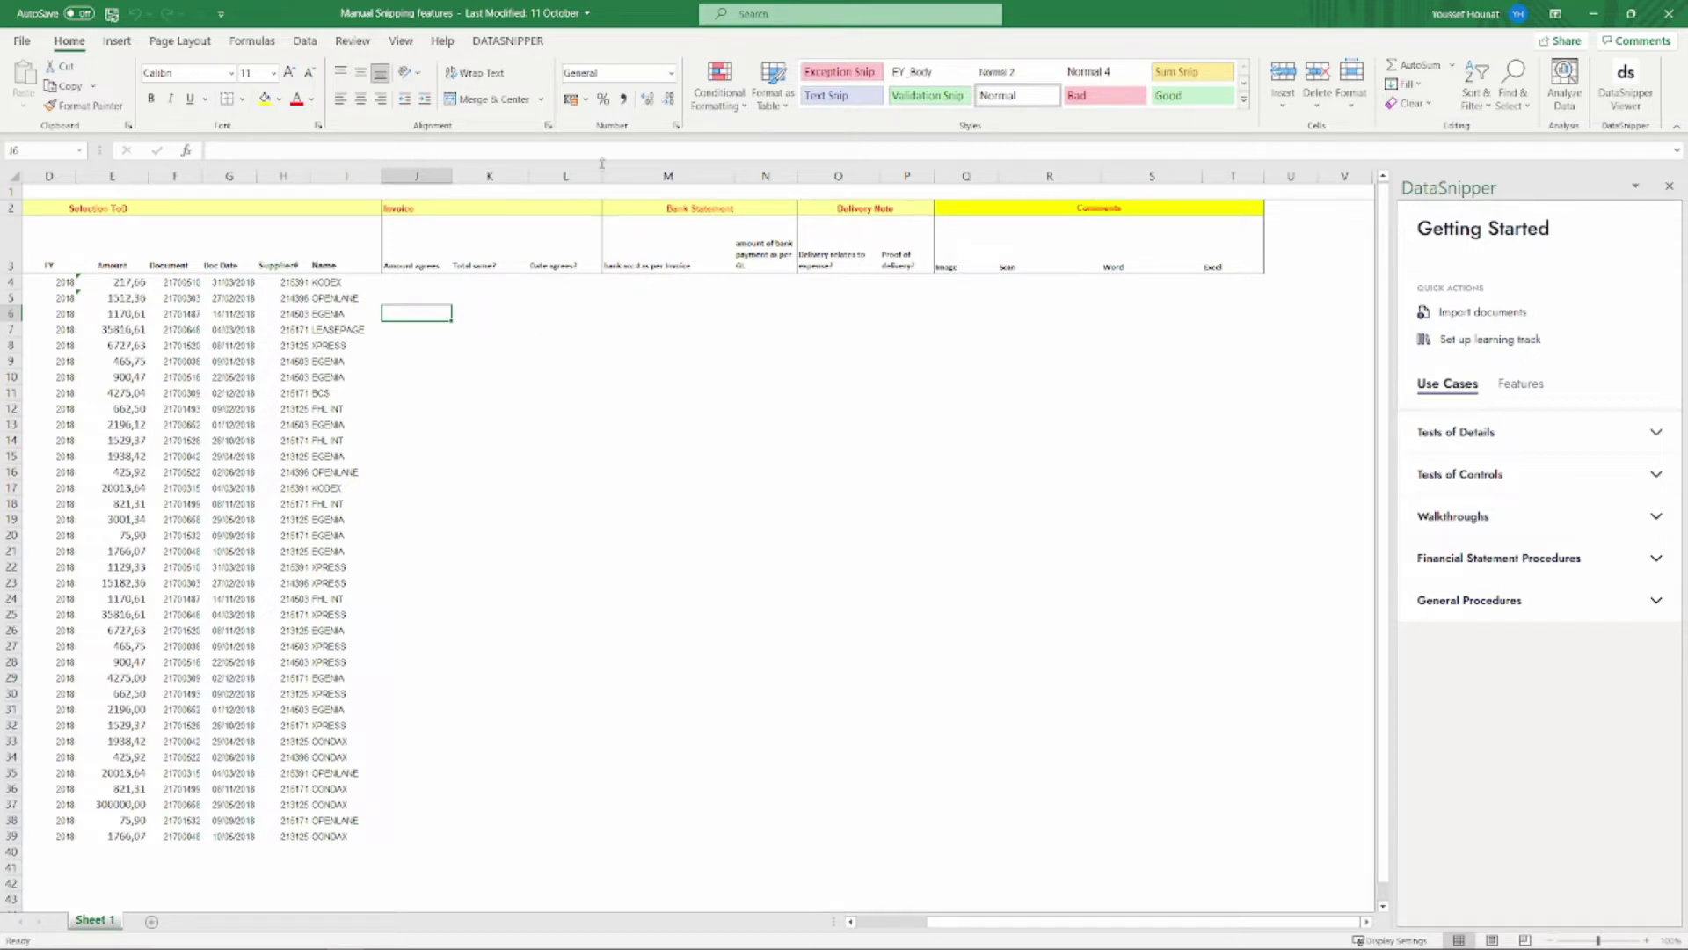
click(524, 48)
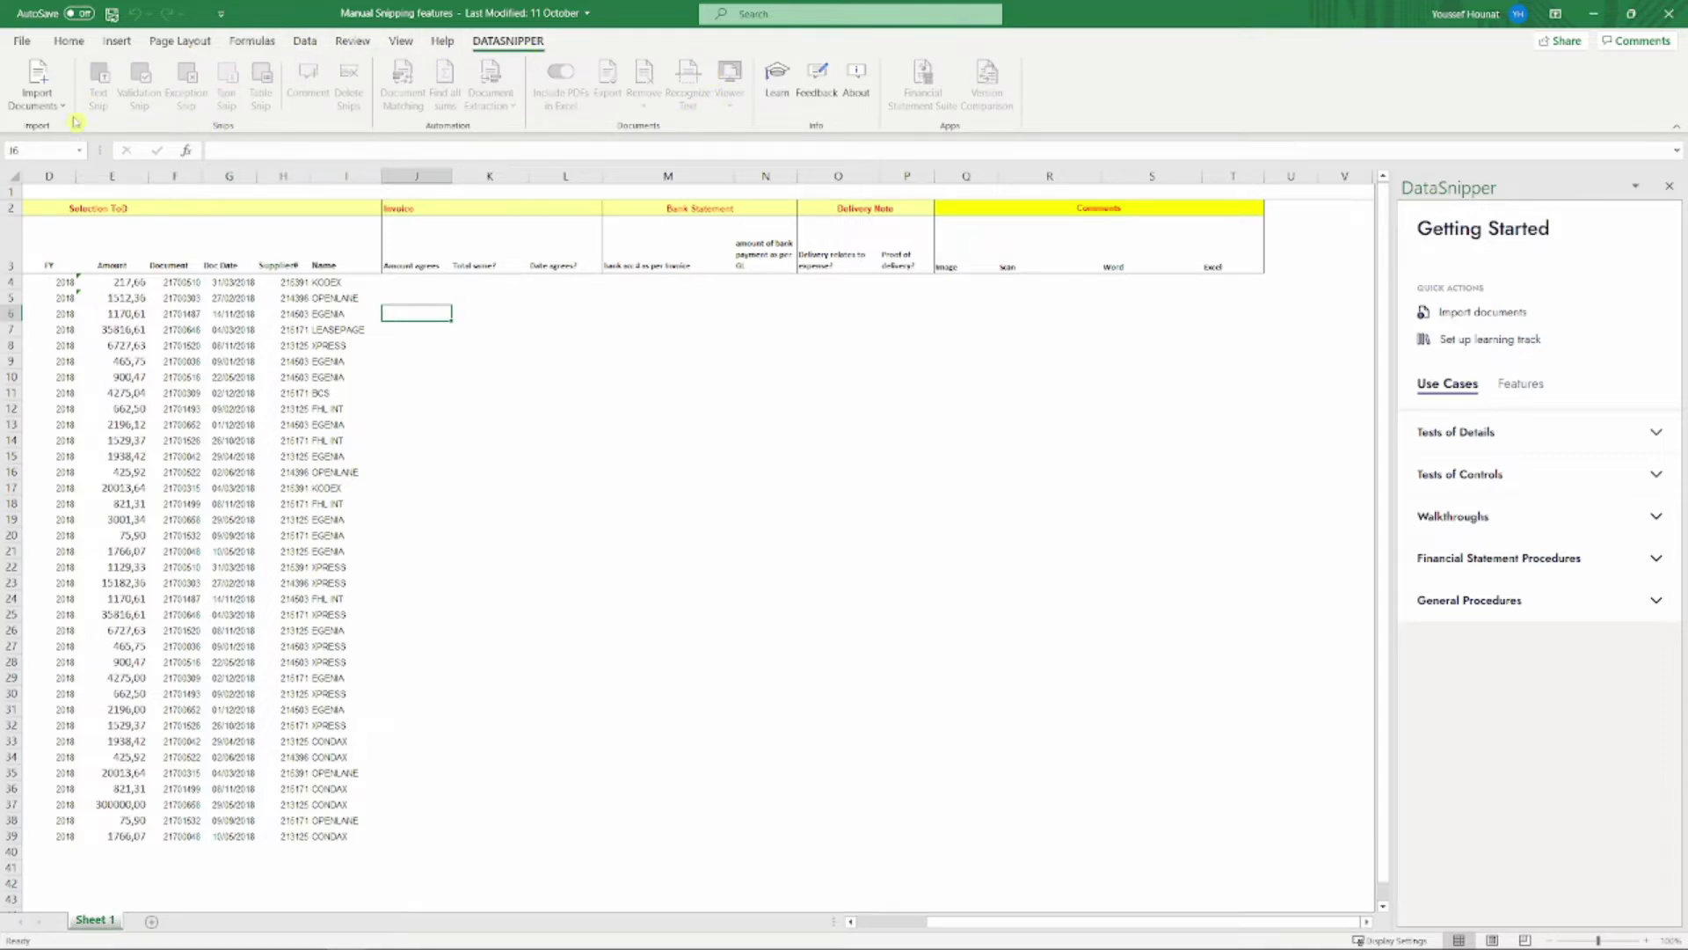
click(38, 84)
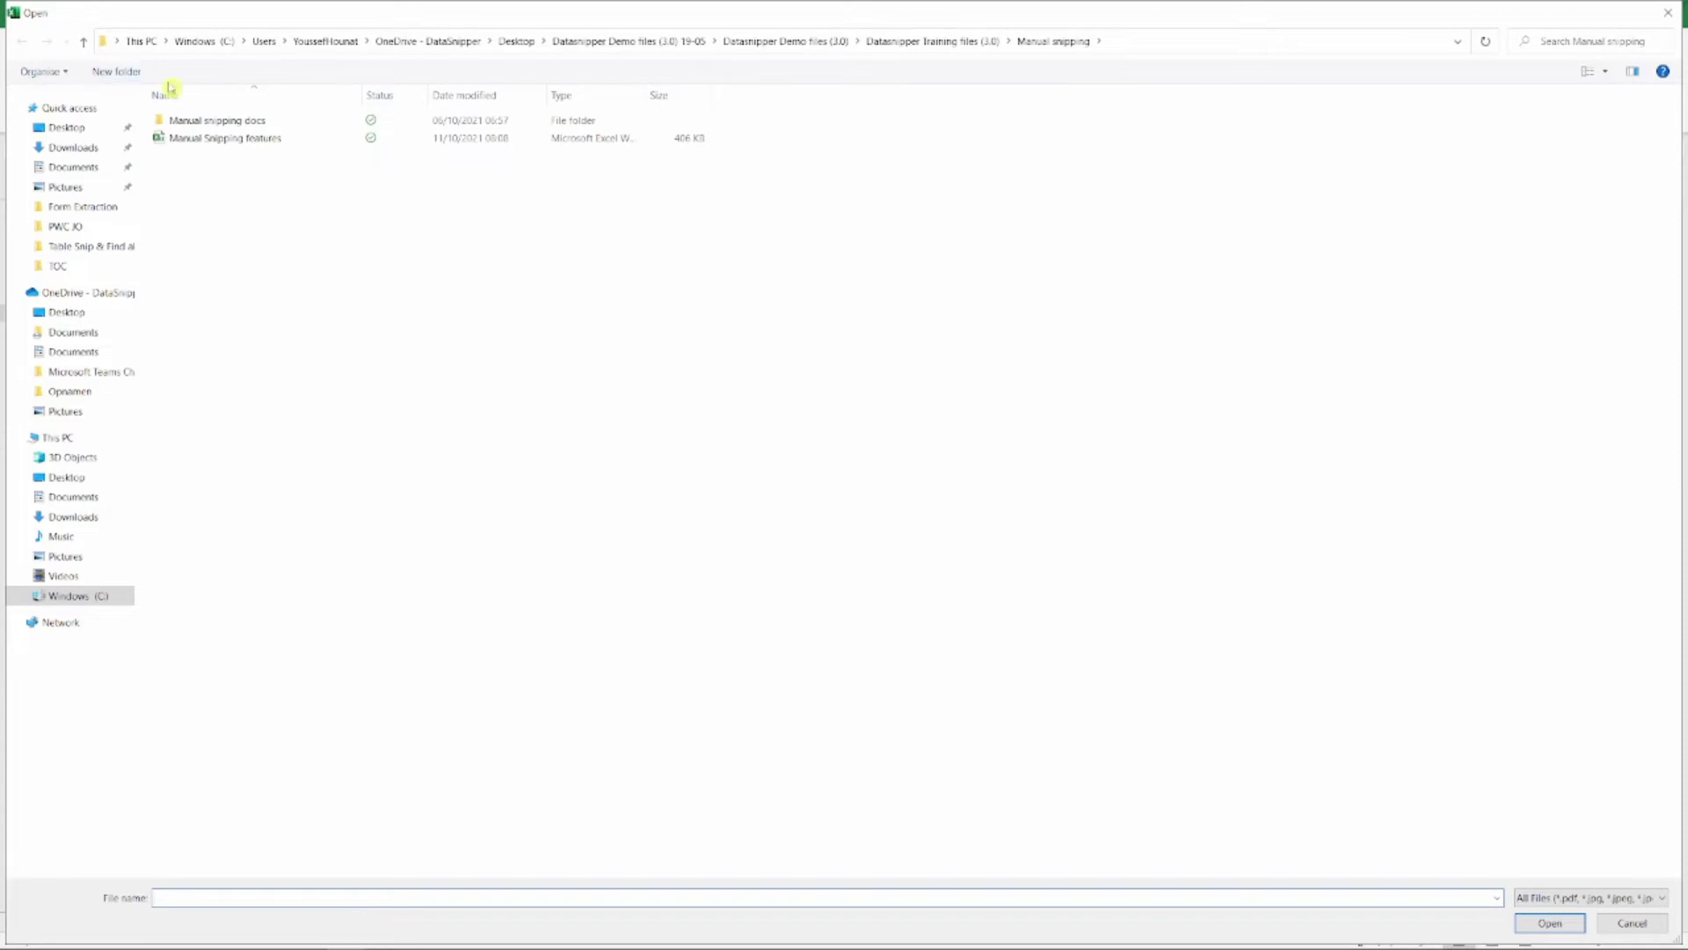
double_click(221, 121)
click(221, 121)
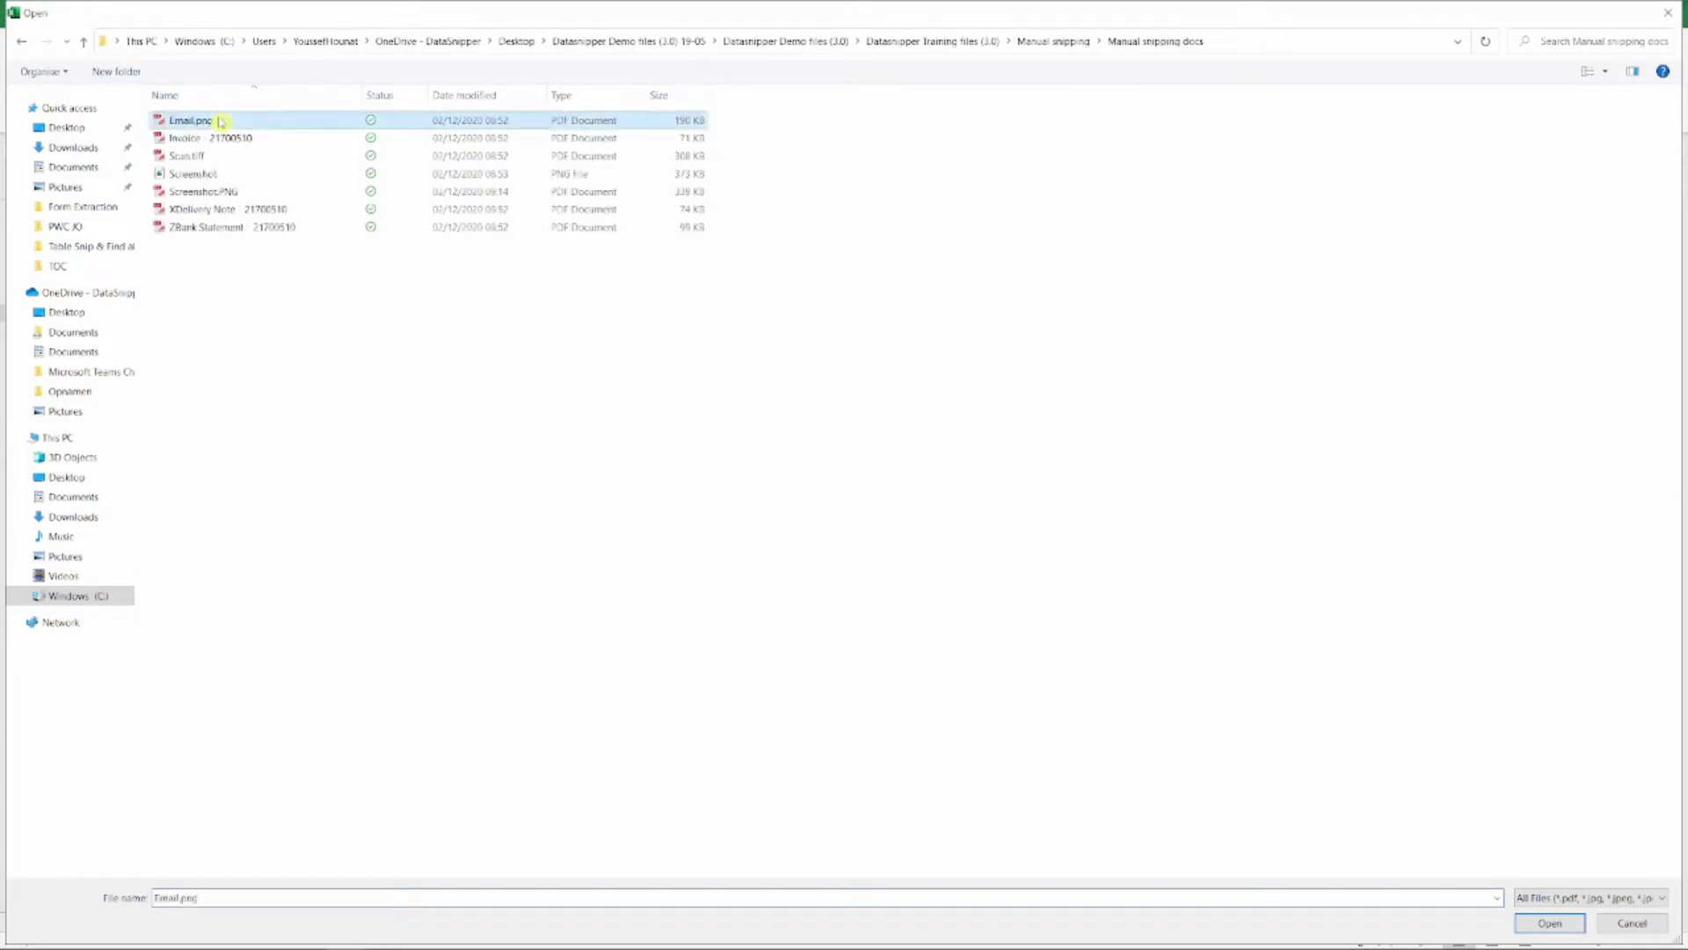
key(ctrl+a)
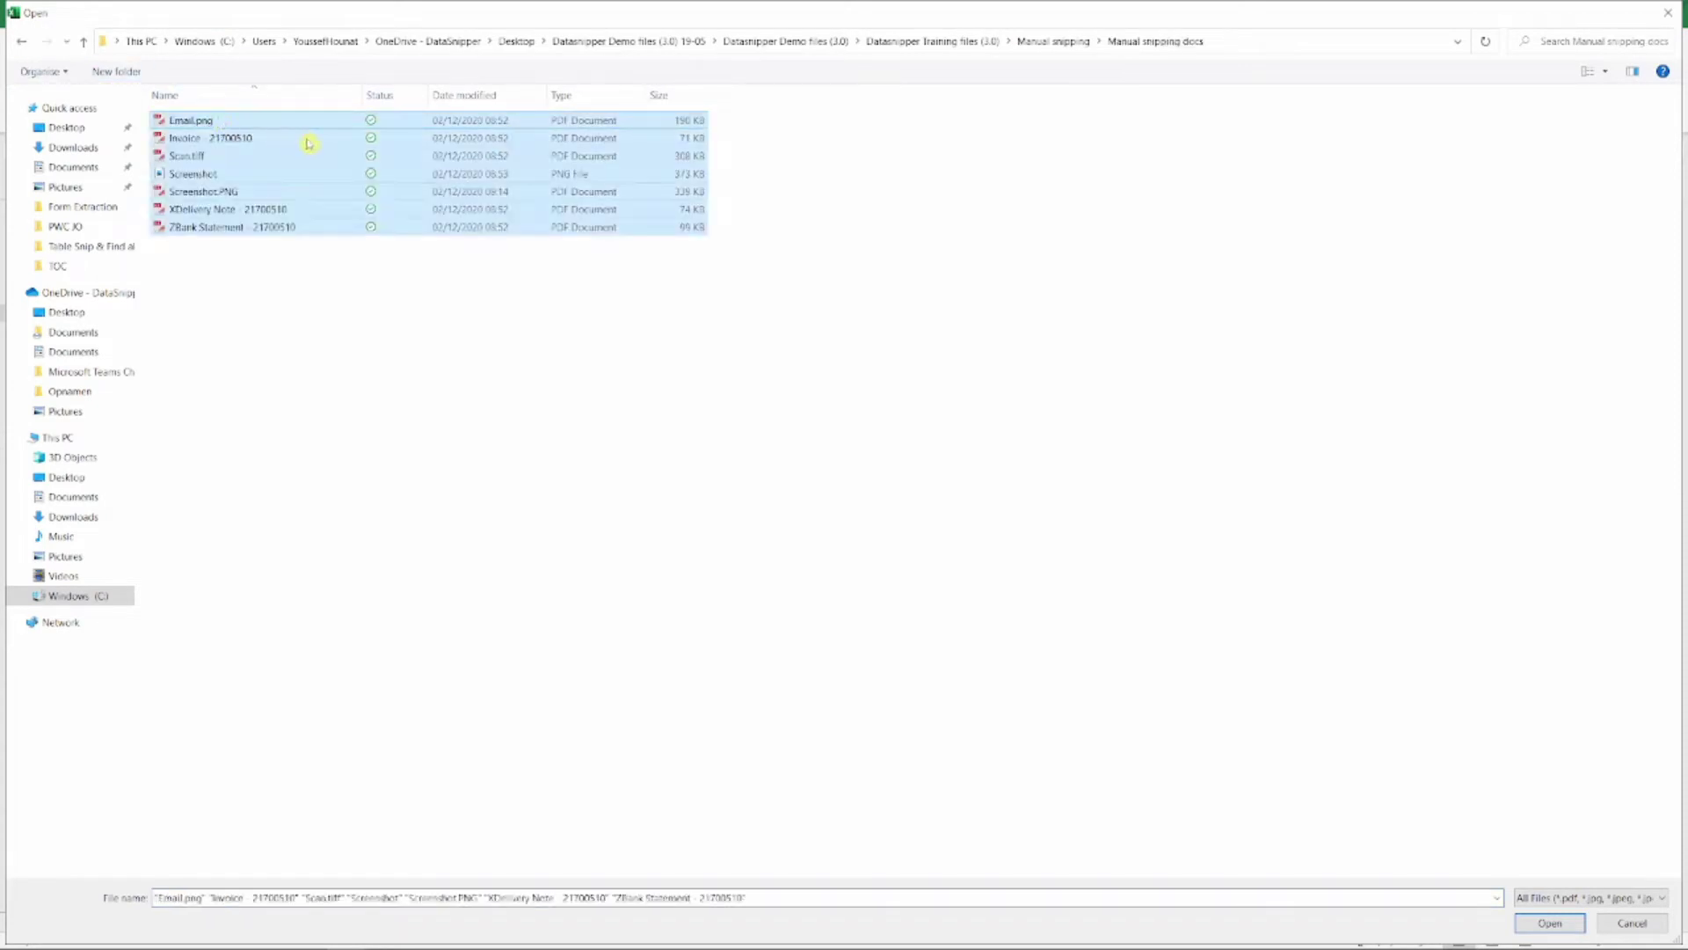
click(1551, 923)
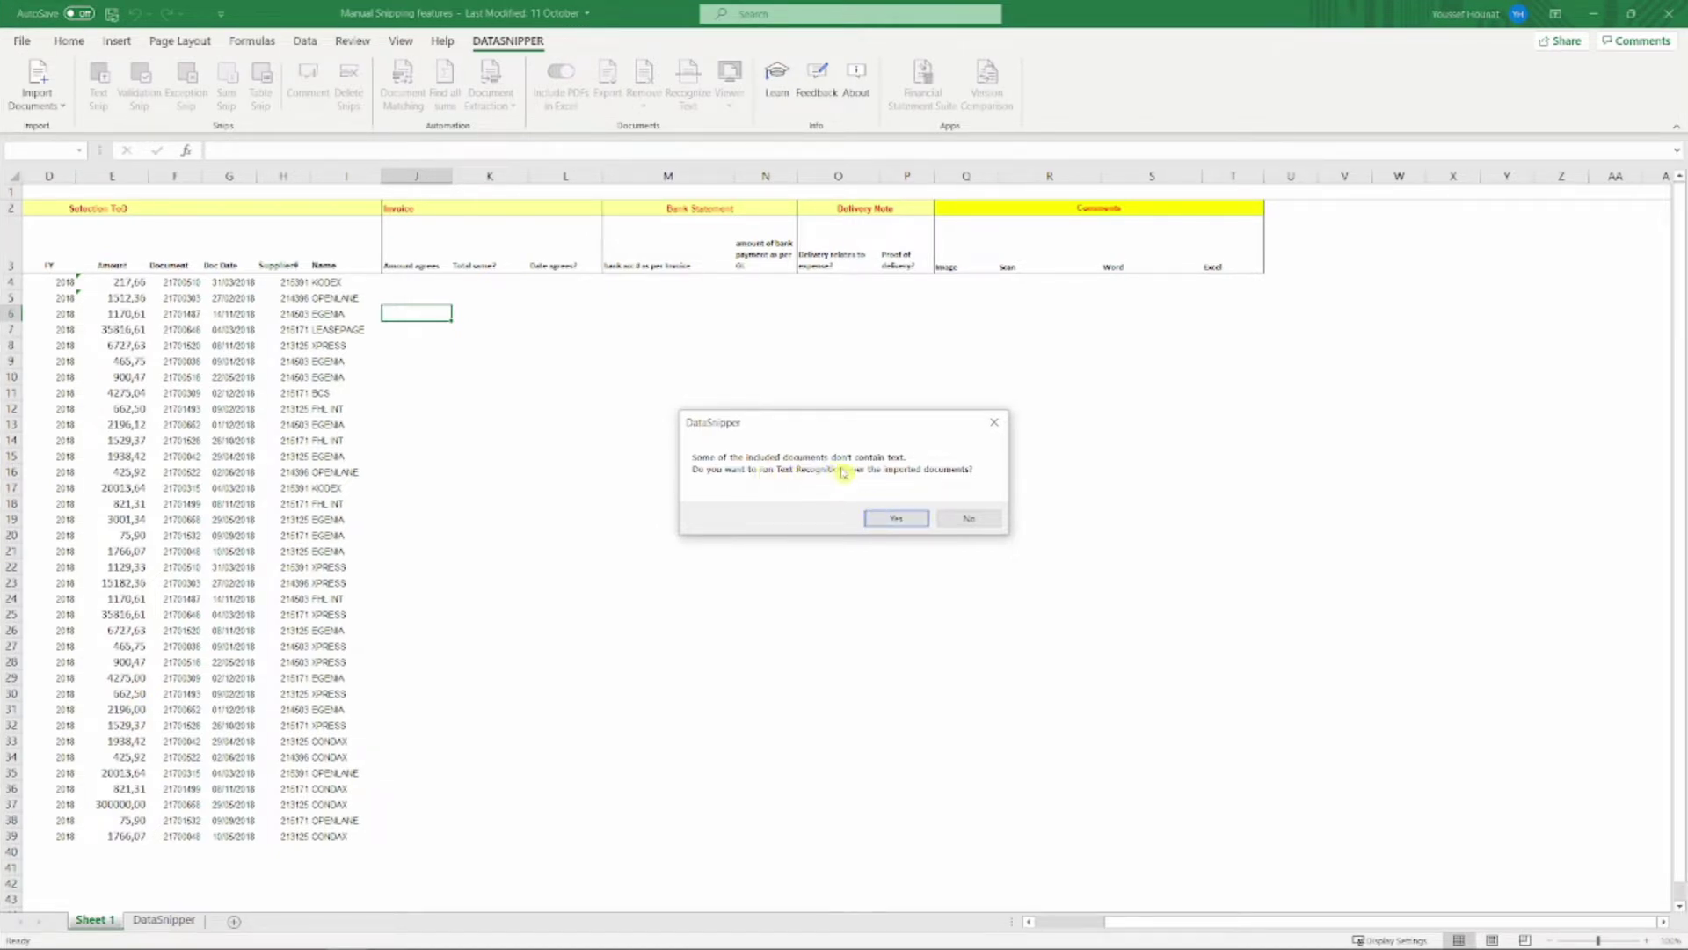
click(894, 520)
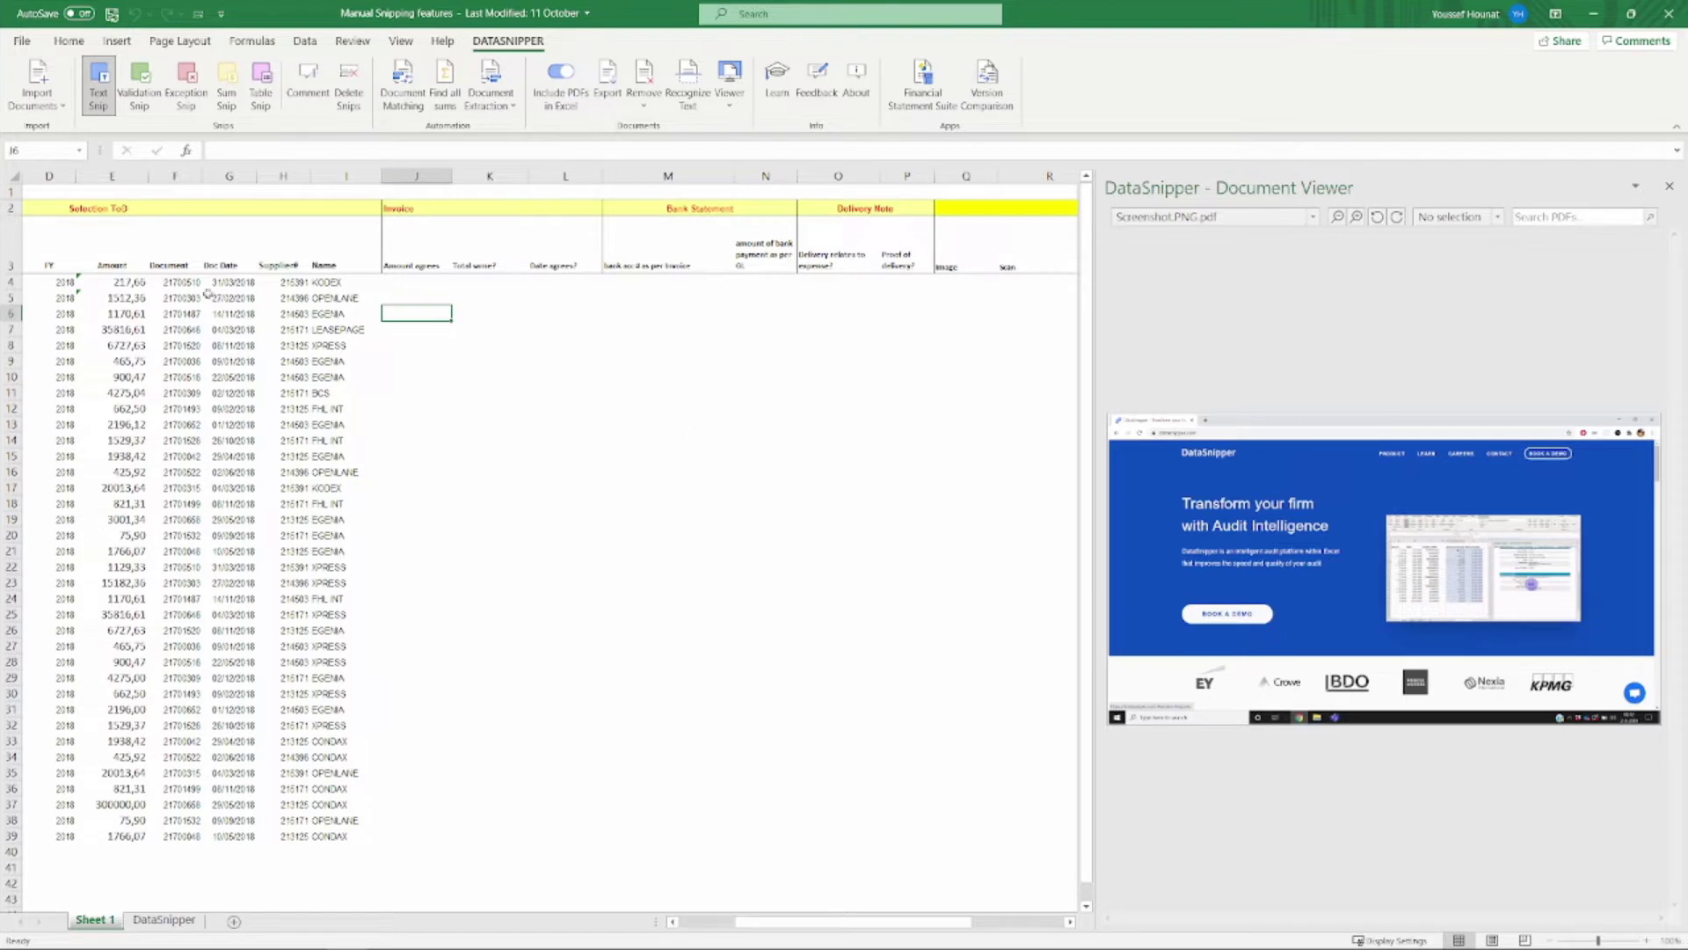
- Search the imported documents for the amount in E4 and view its matches in the invoice and delivery note
click(146, 281)
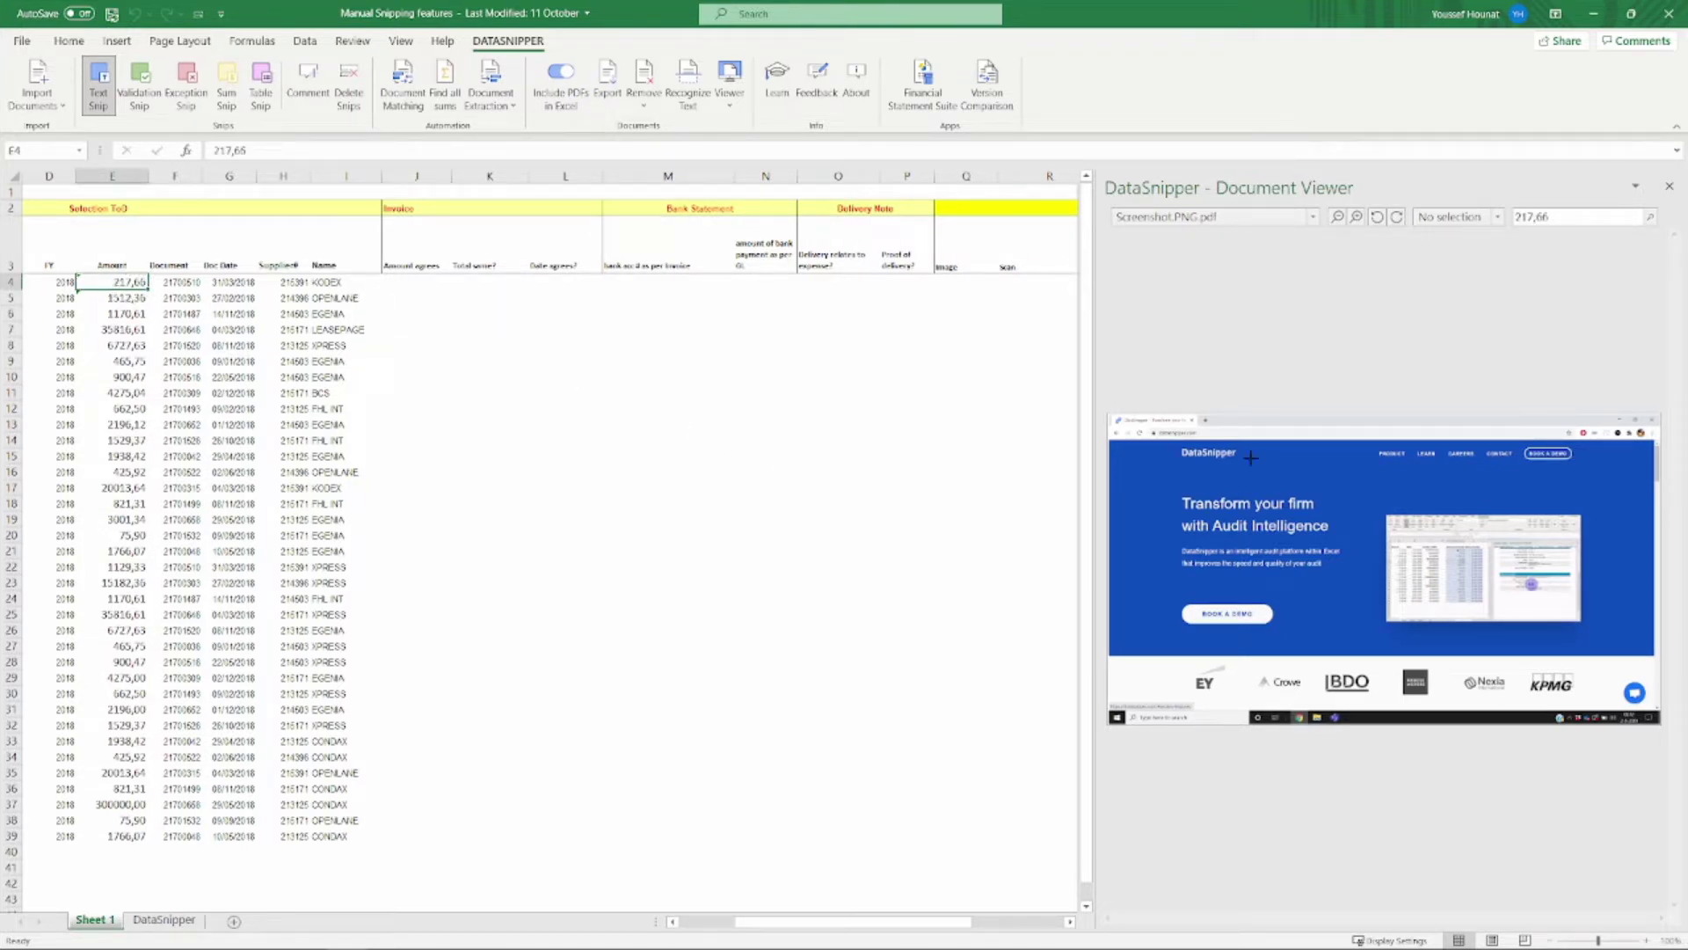
click(1652, 217)
click(1572, 266)
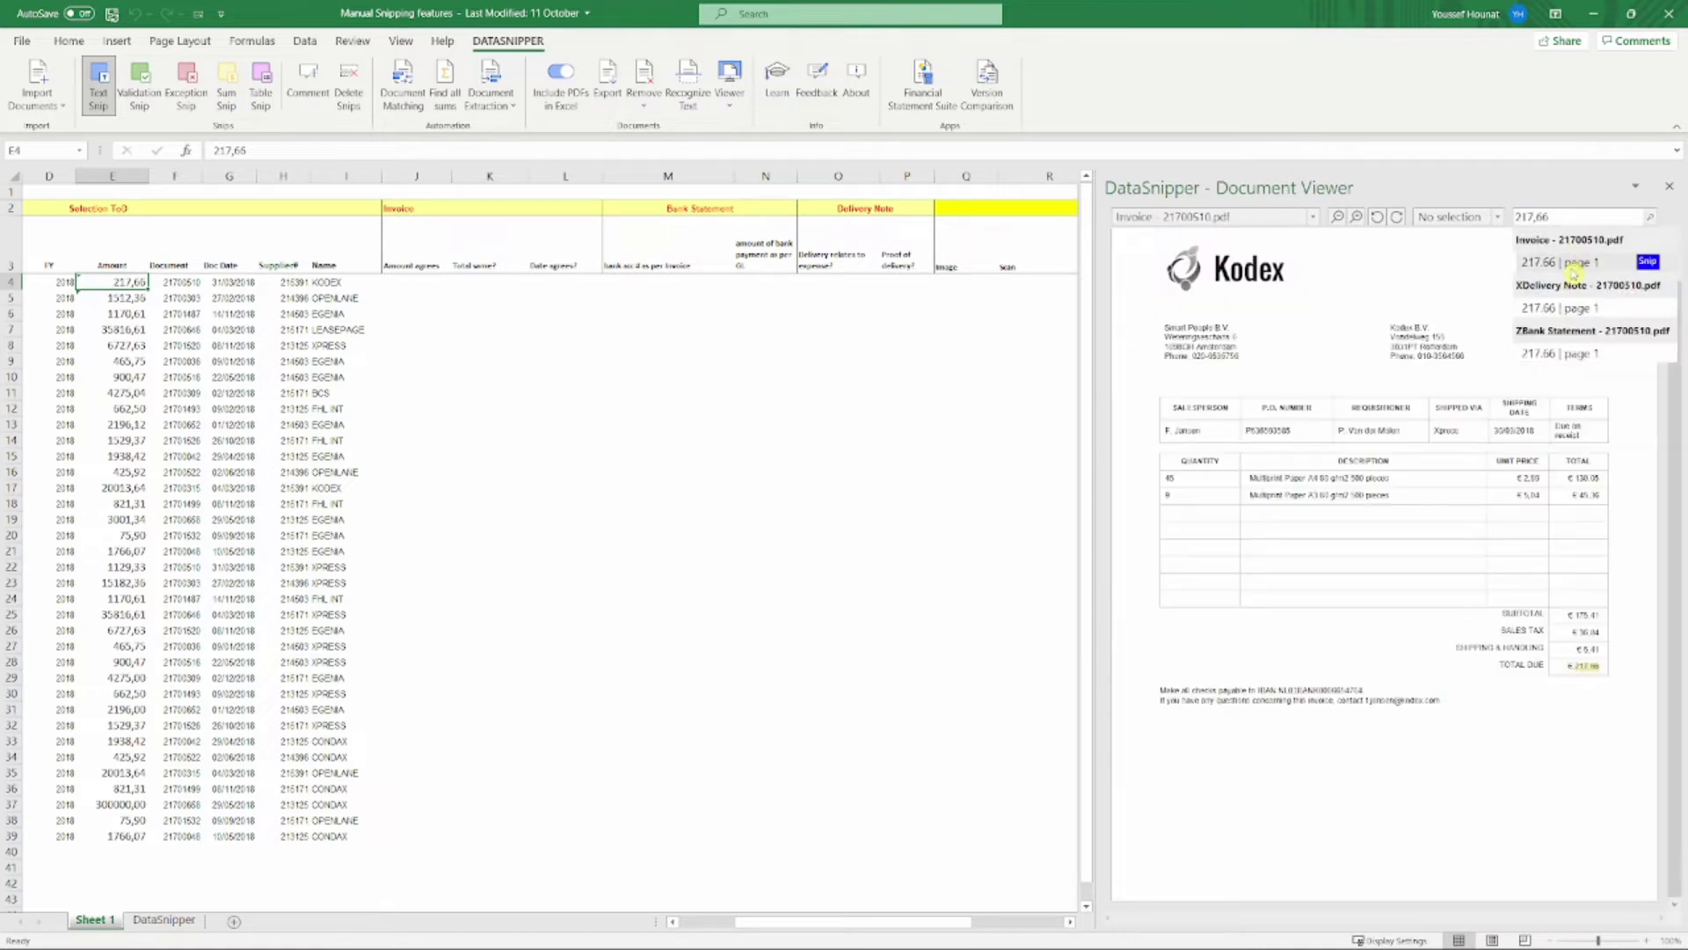
click(1569, 309)
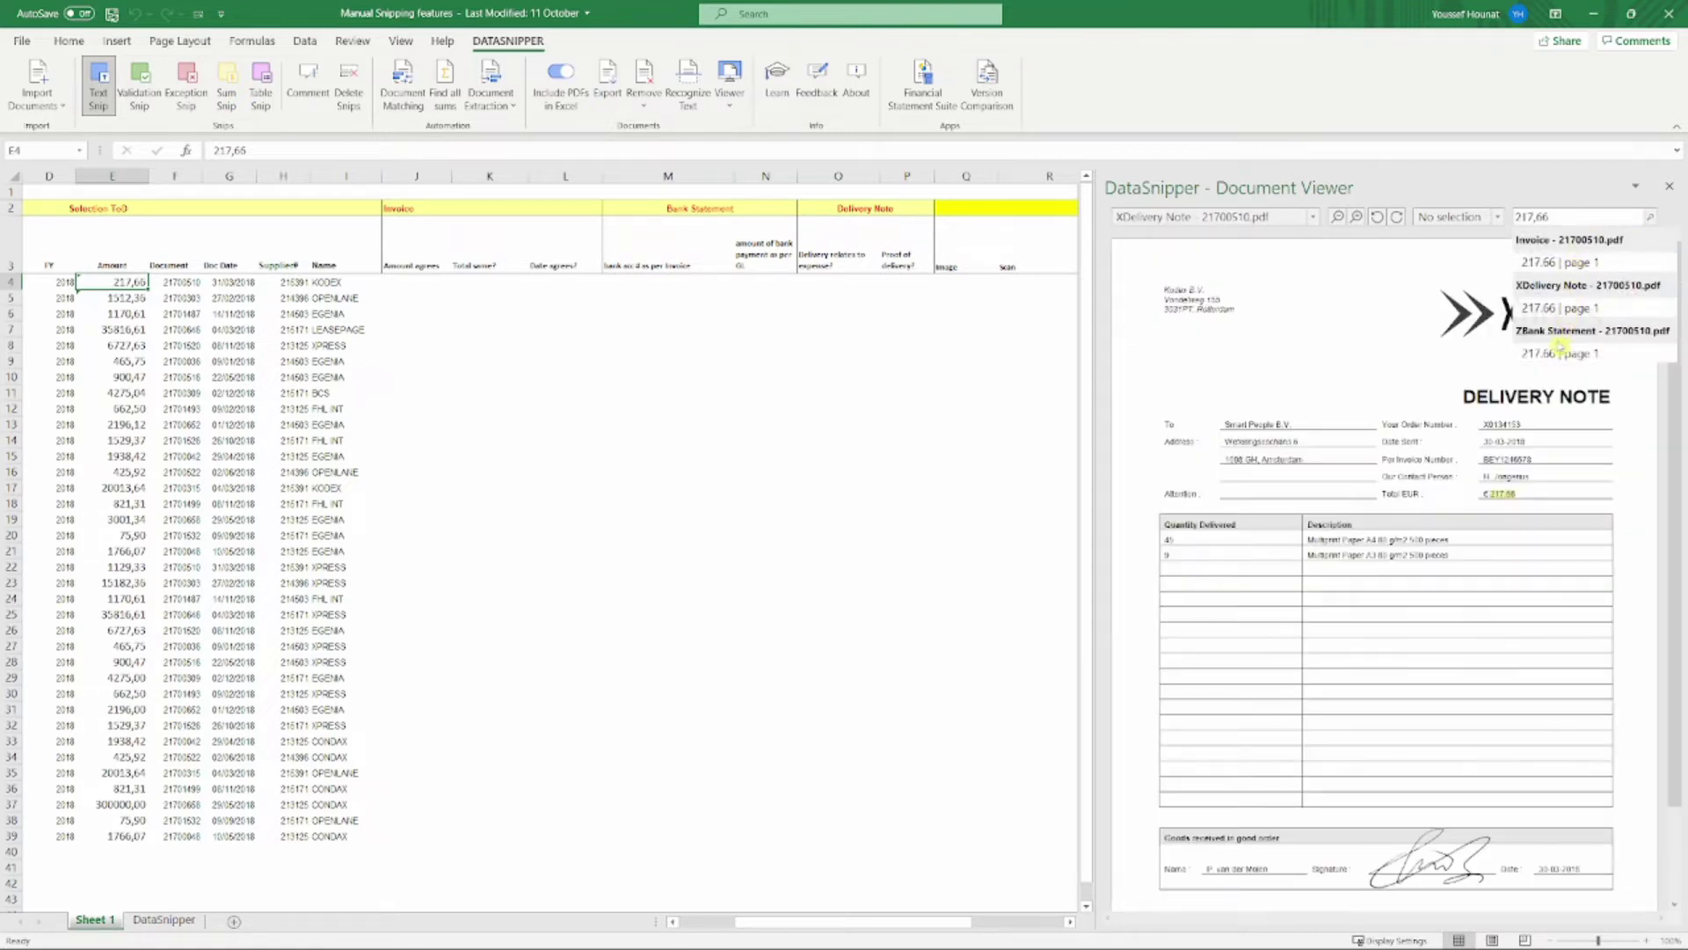
click(1558, 352)
click(1558, 308)
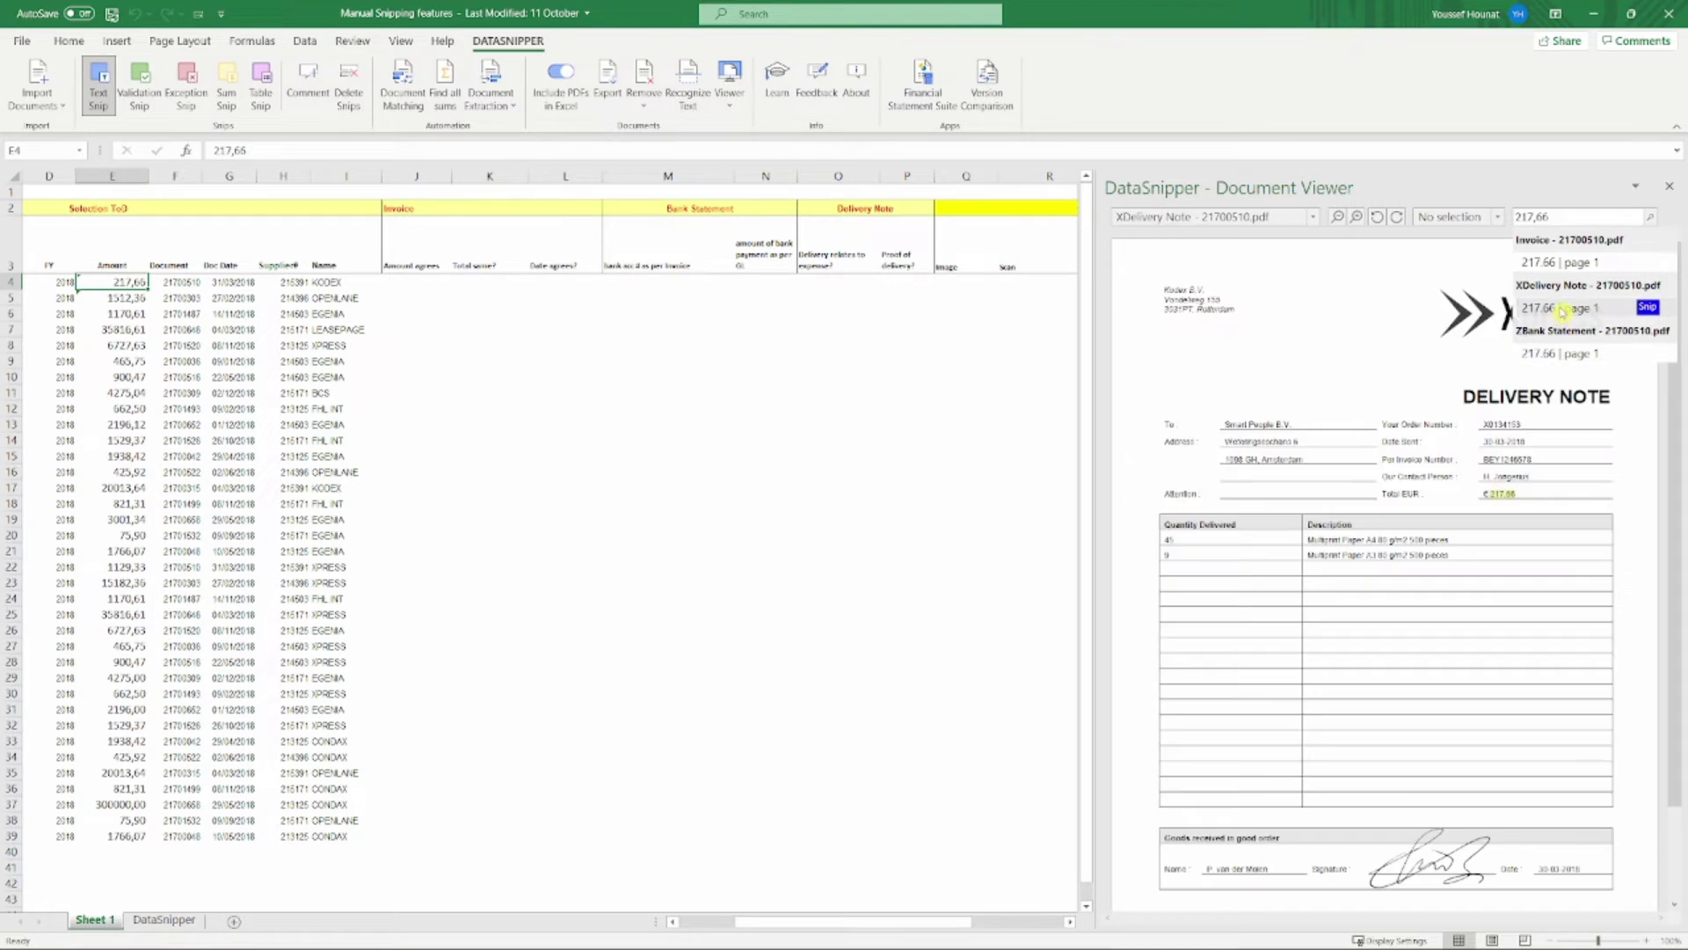
click(1550, 262)
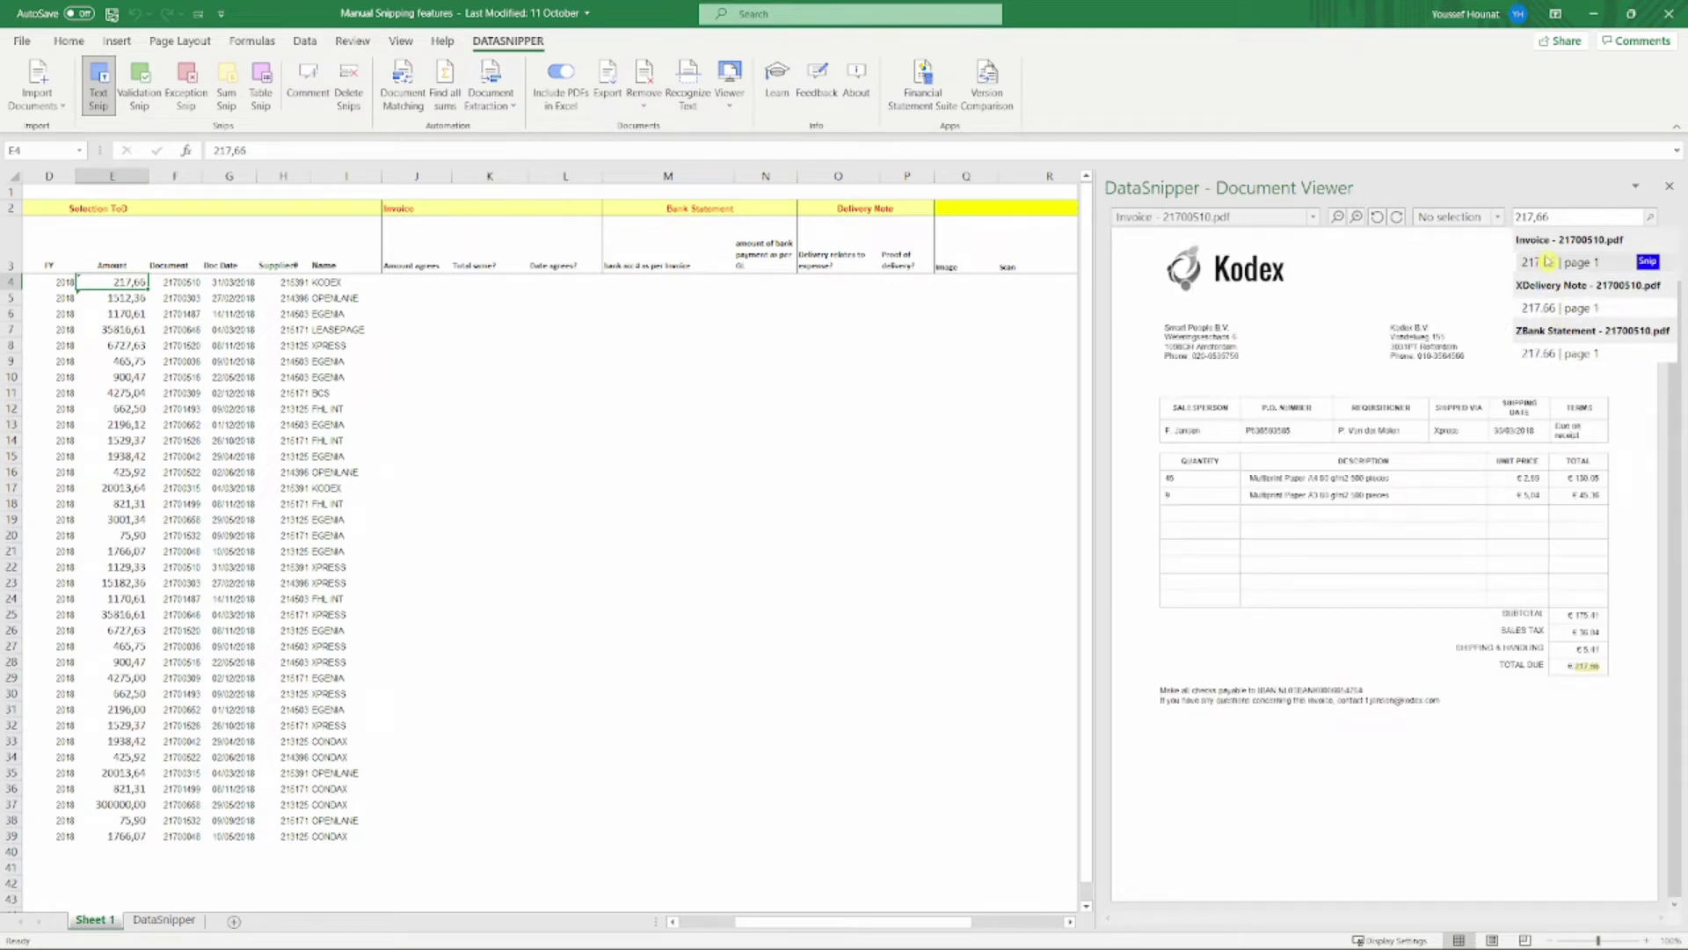
click(1547, 257)
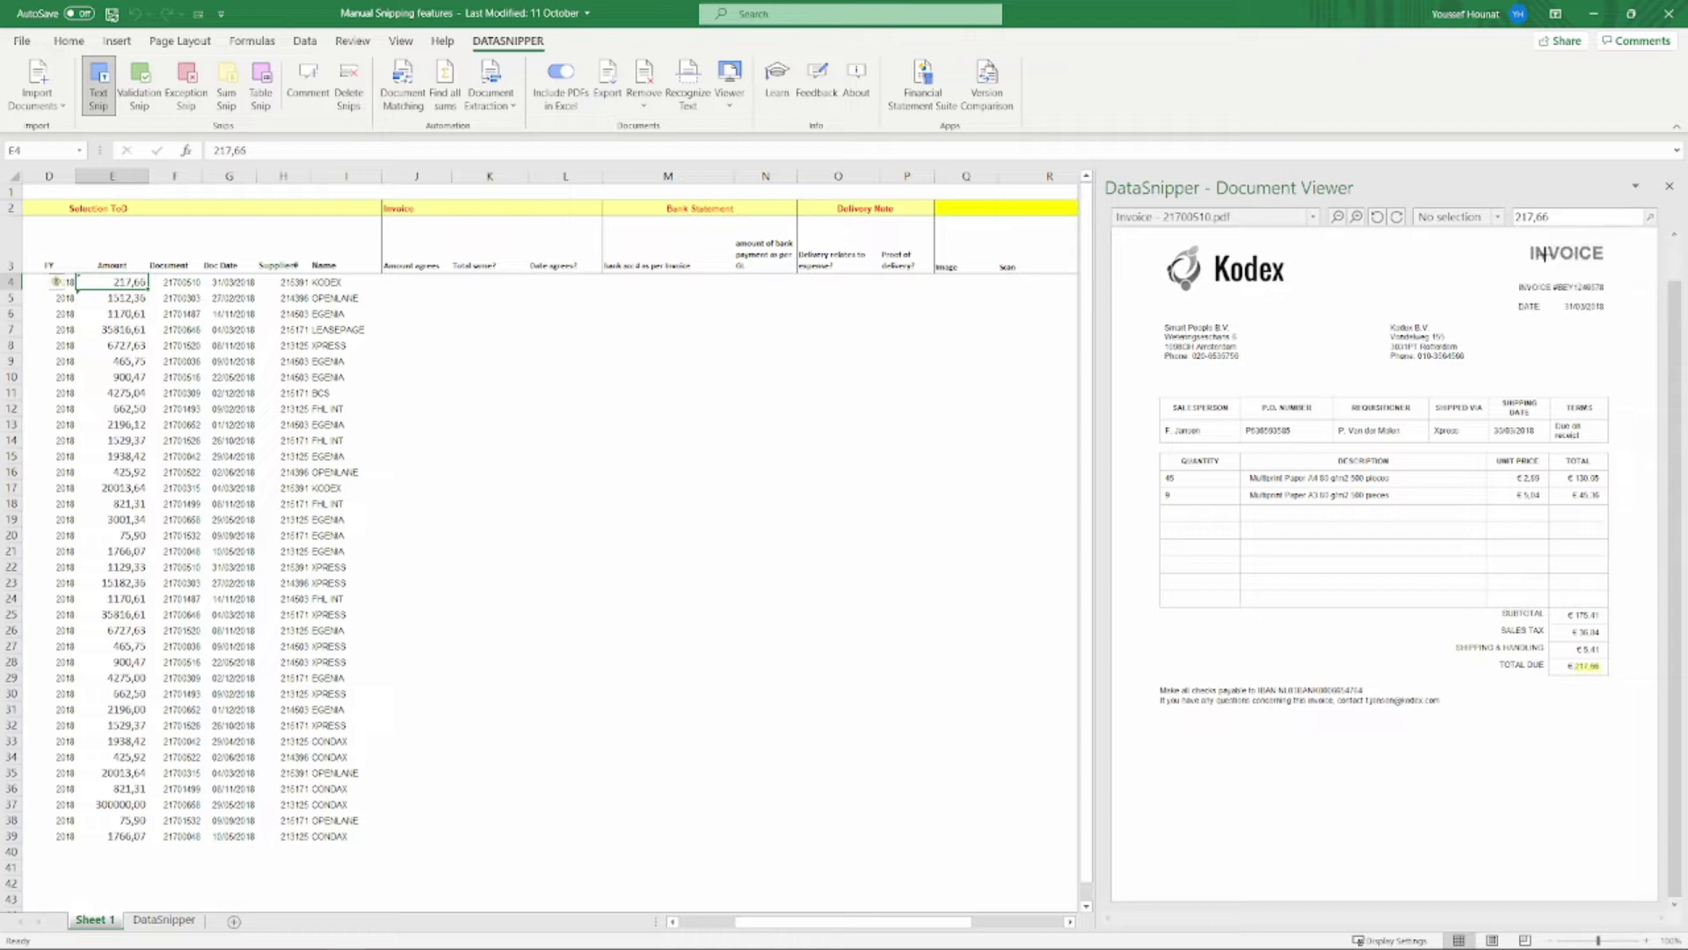
- Capture the invoice's total due of 217,66 into cell J4 with a Text Snip
click(93, 74)
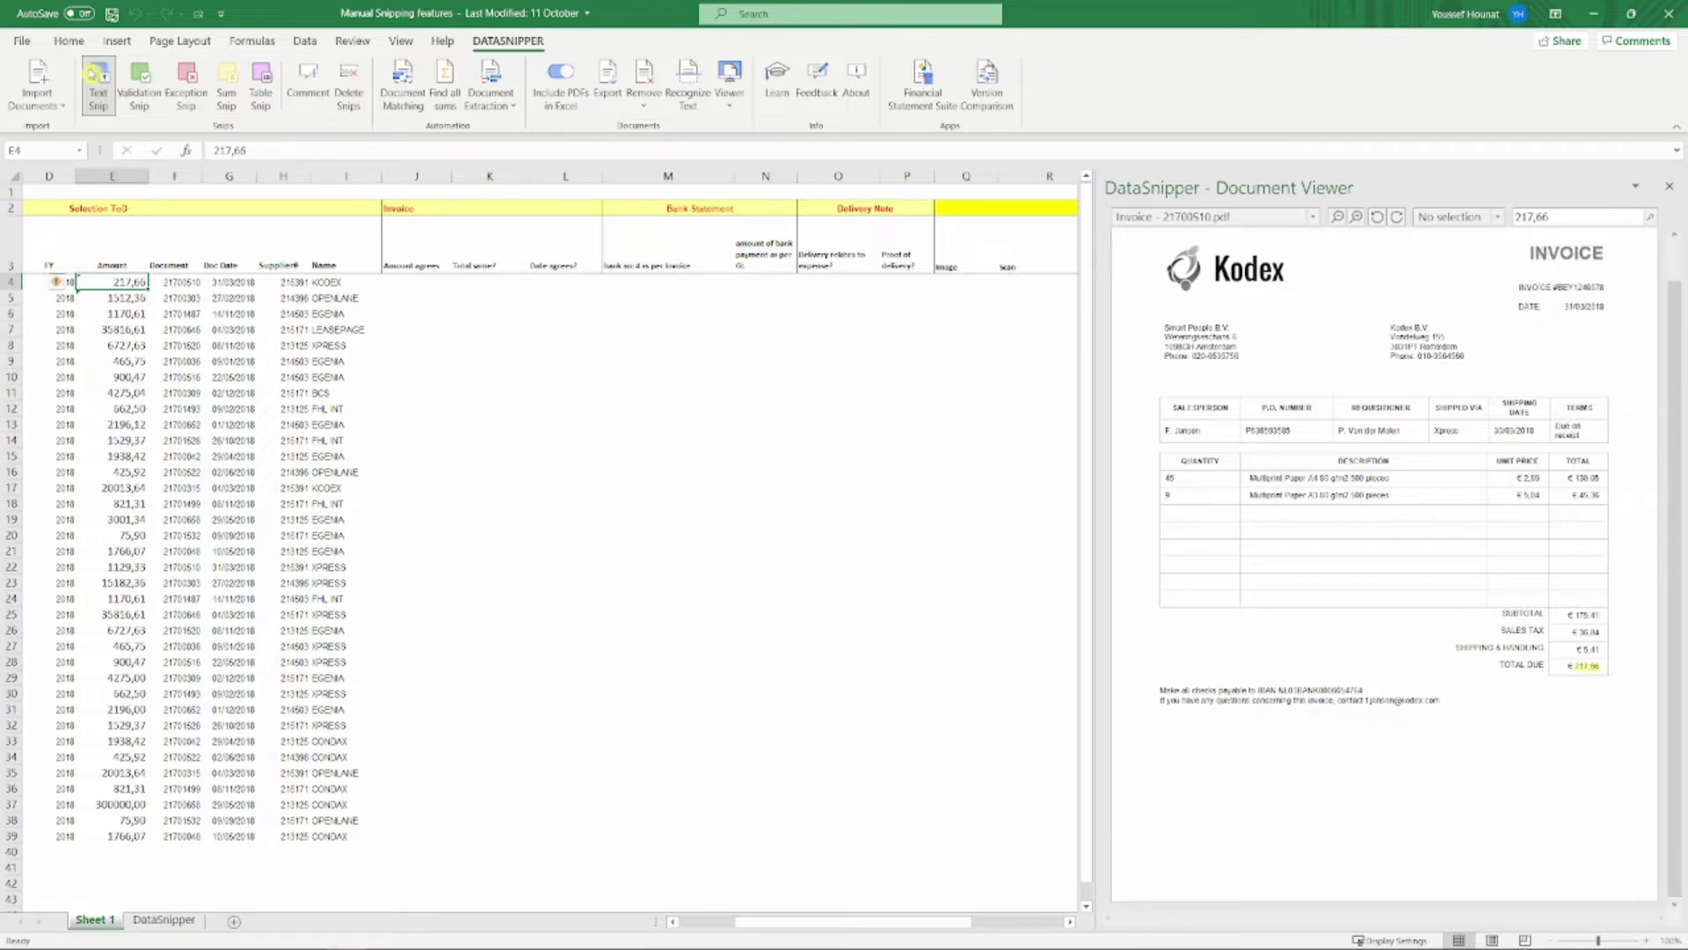
click(408, 284)
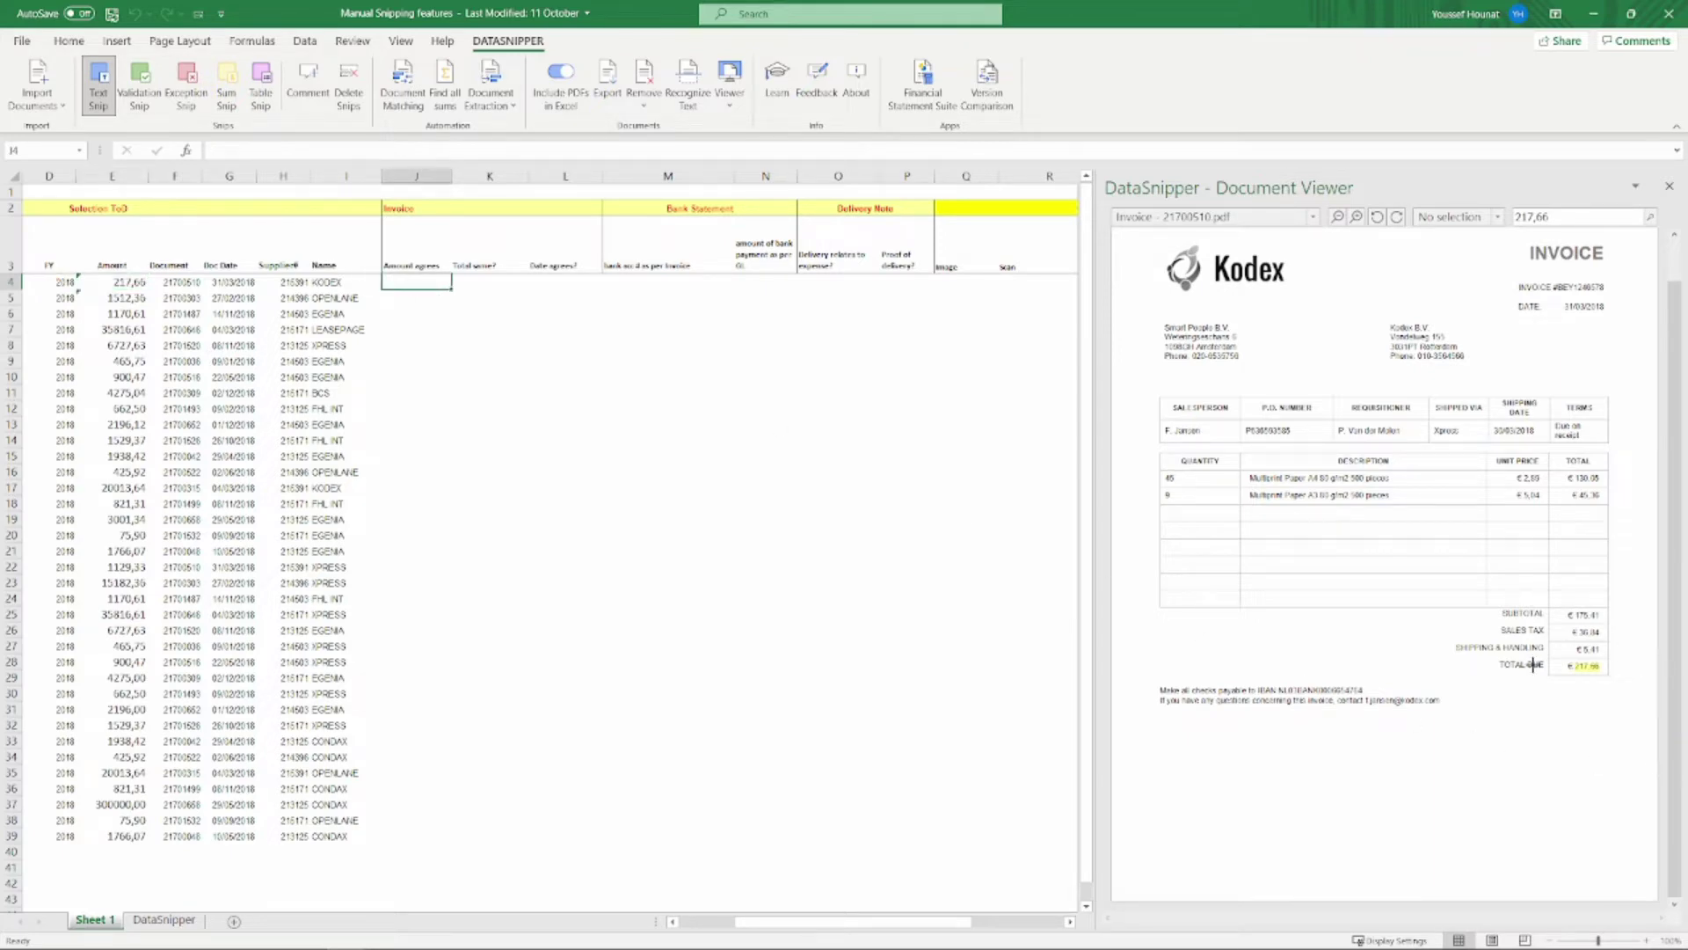
drag(1555, 656, 1614, 679)
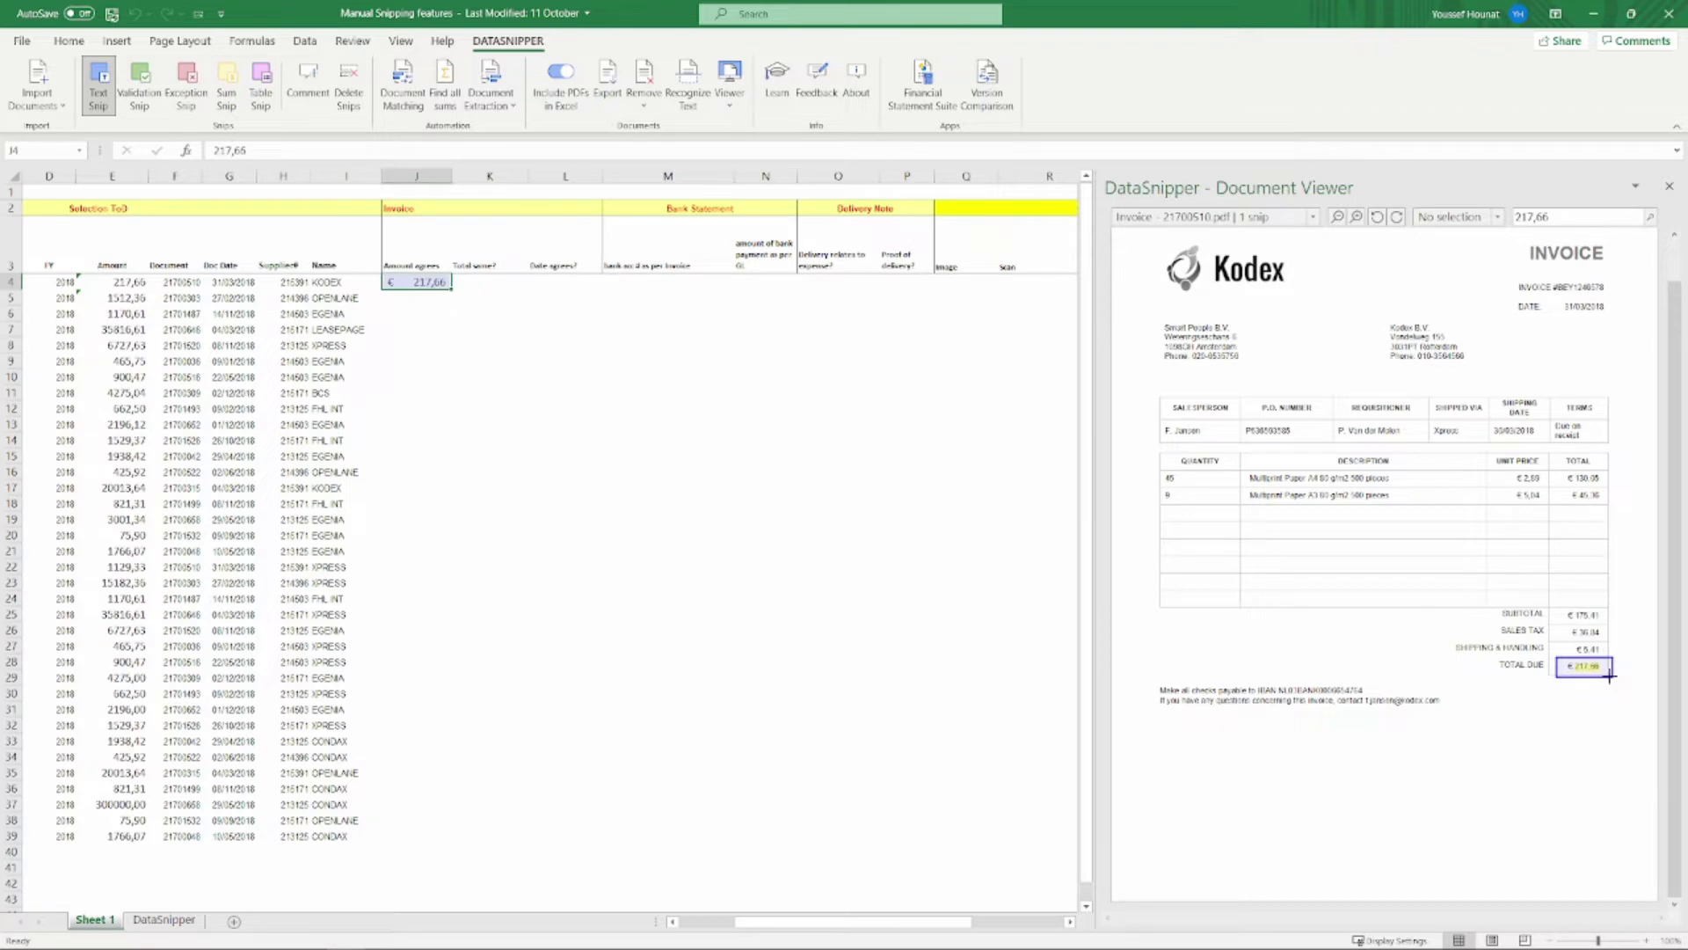
click(842, 478)
click(431, 285)
- Sum the invoice's subtotal, sales tax and shipping amounts into cell K4 with a Sum Snip and check the formula
click(485, 285)
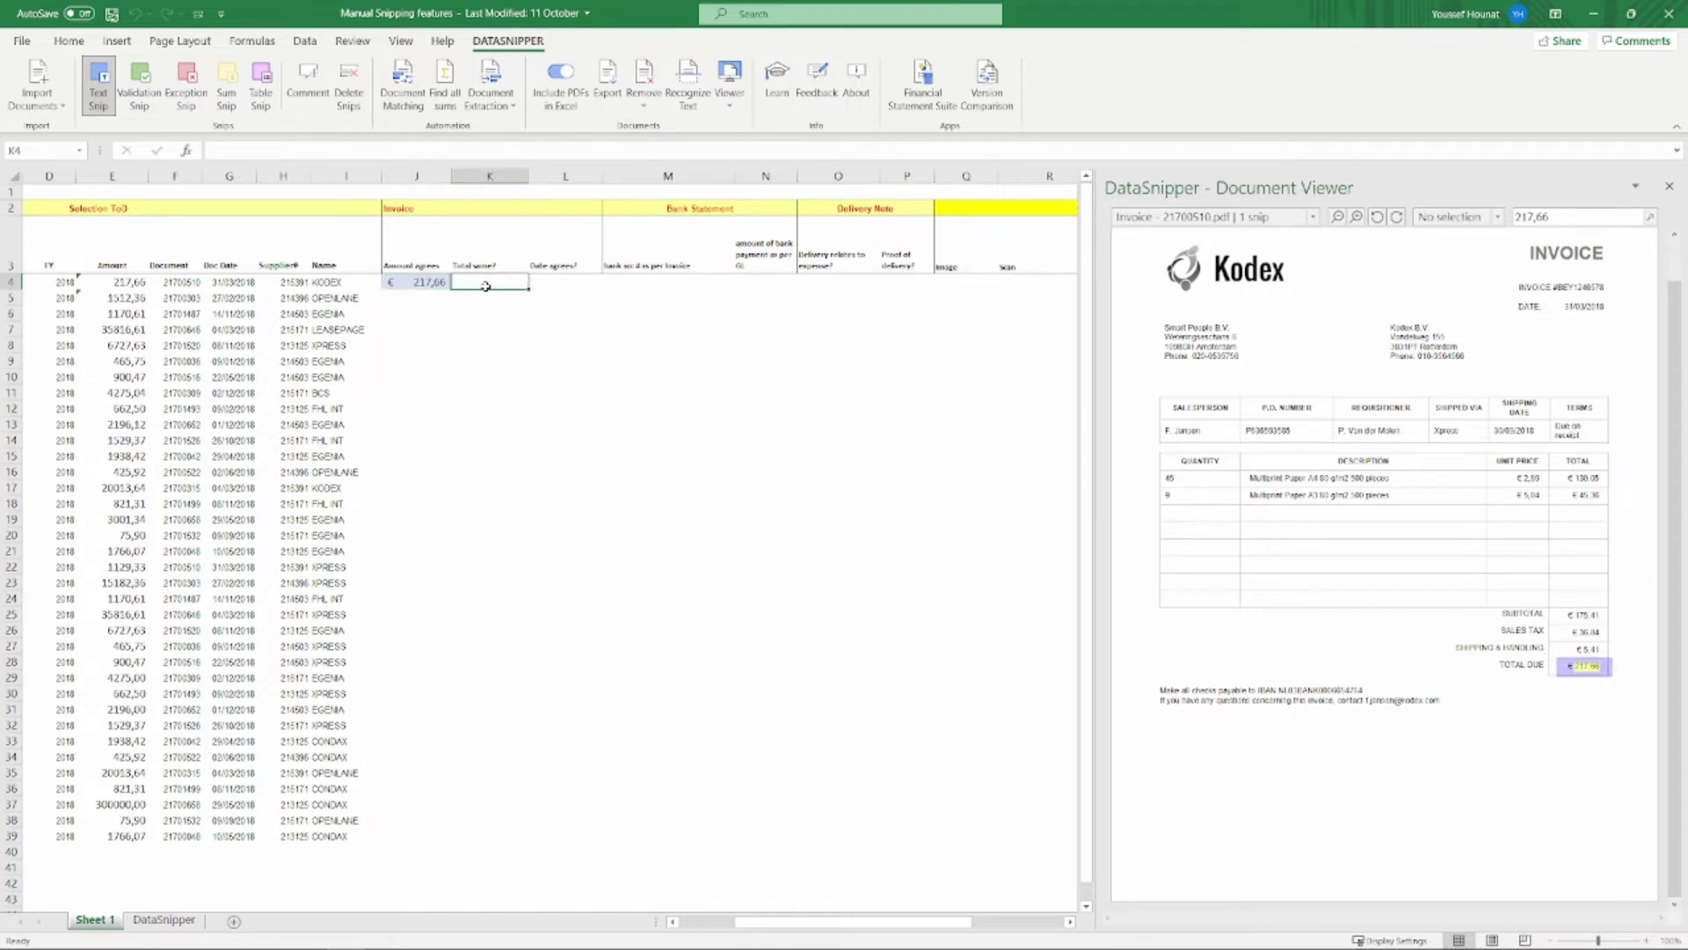
click(230, 87)
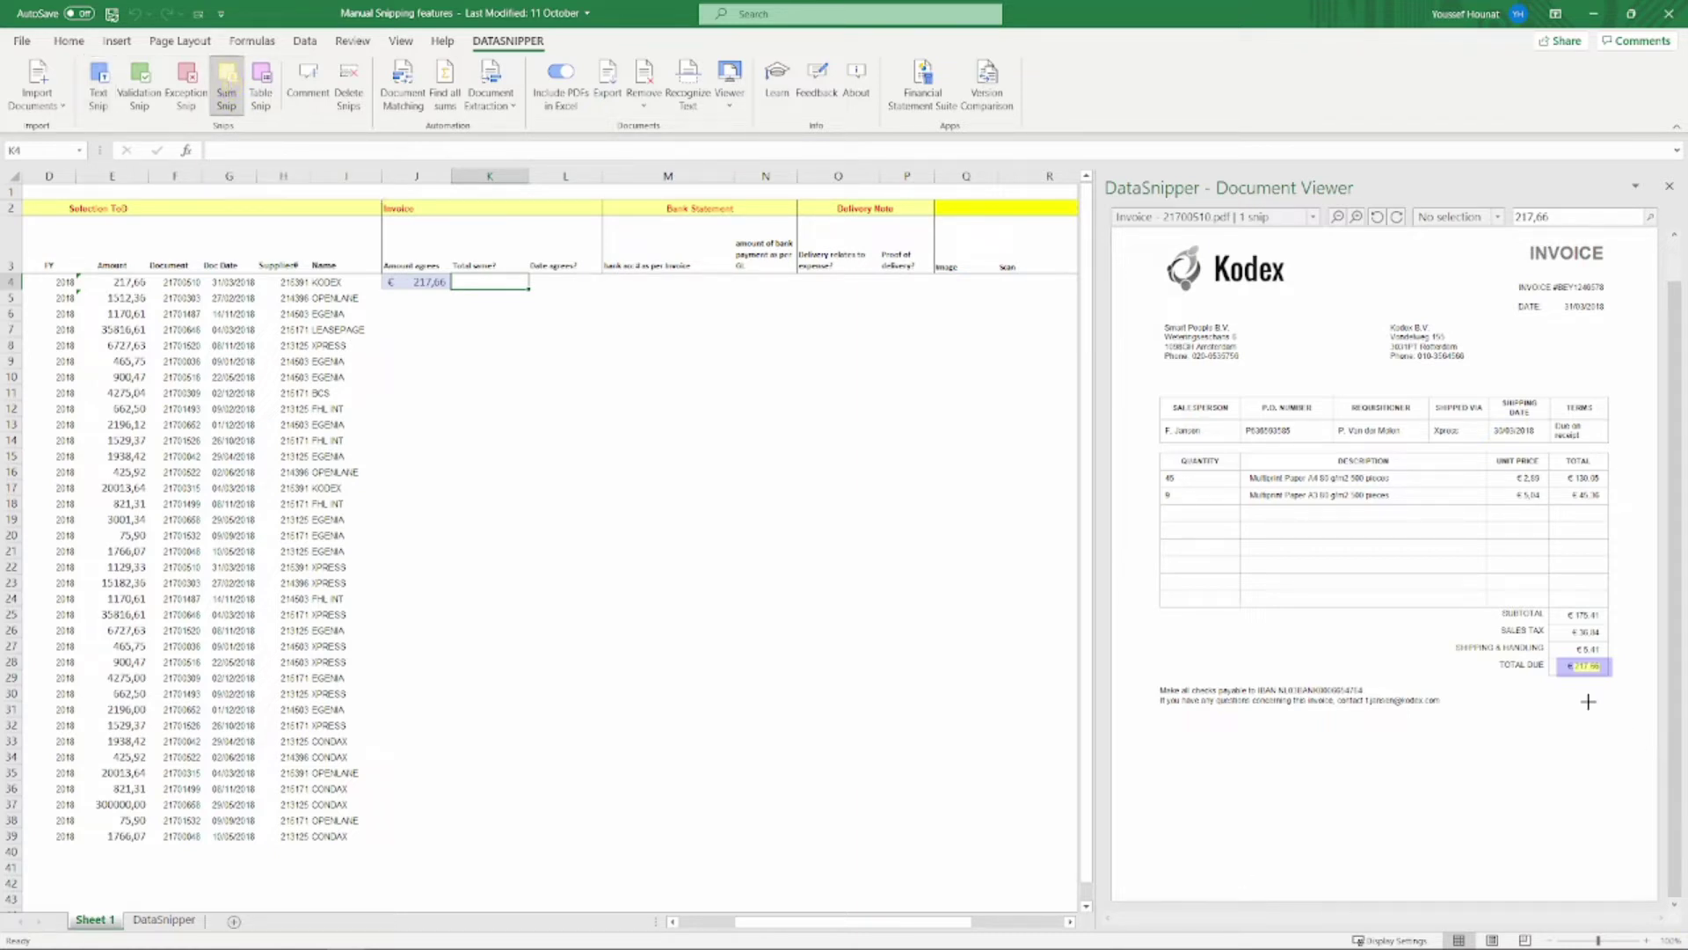
drag(1563, 606, 1605, 664)
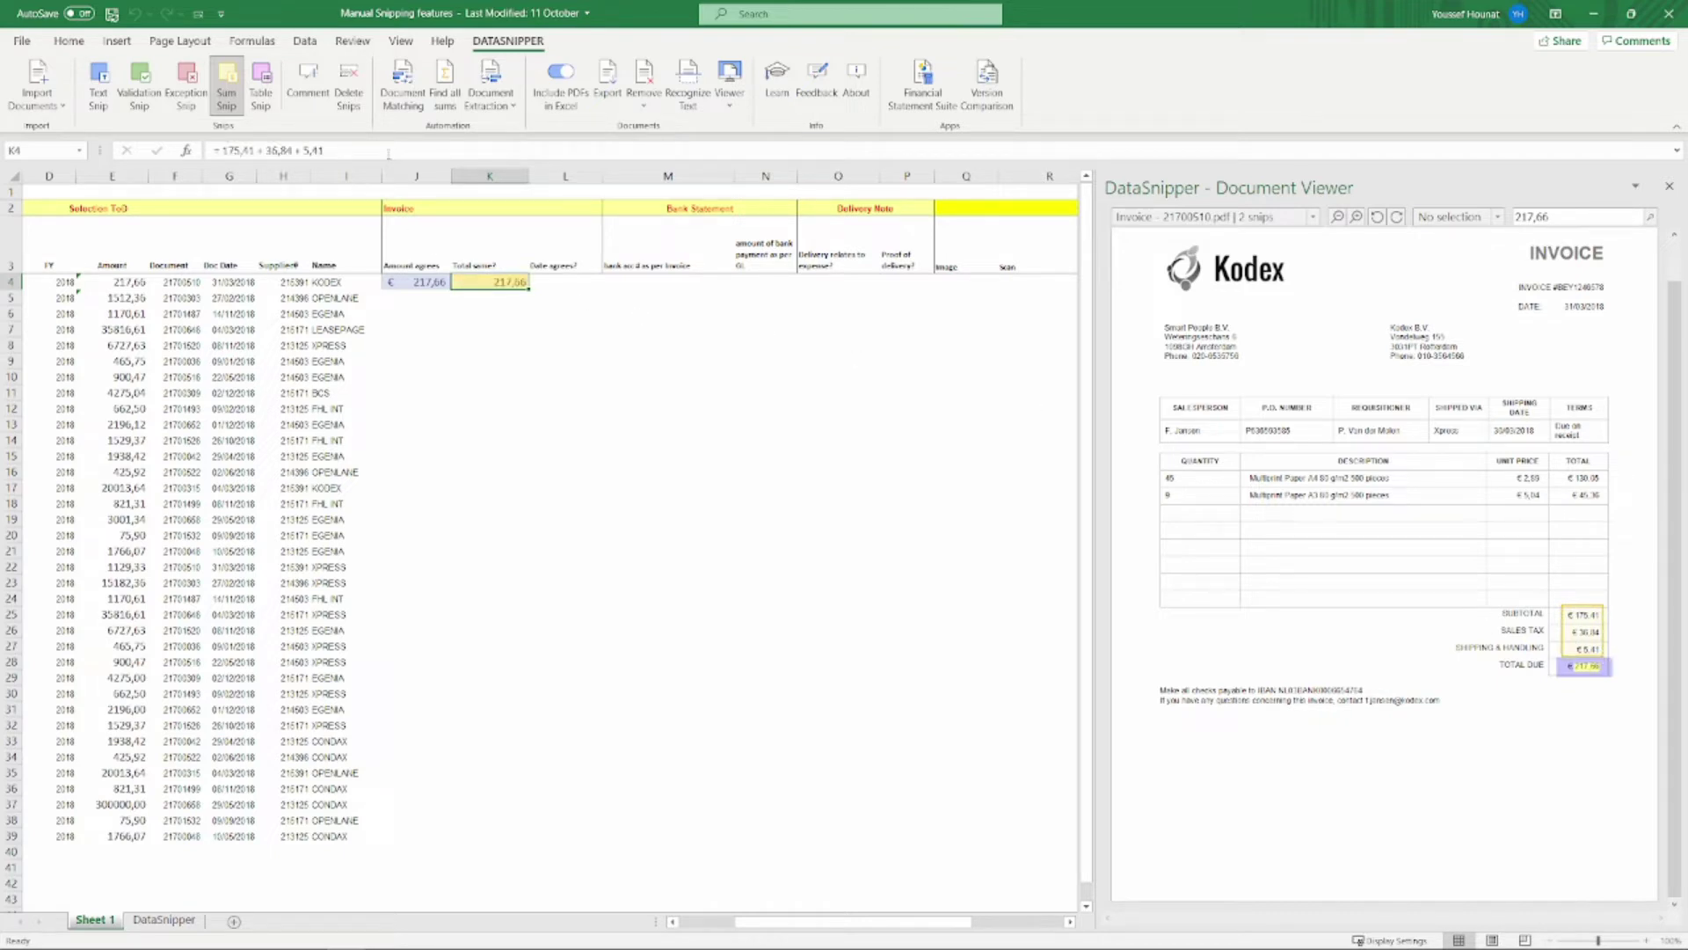
triple_click(388, 153)
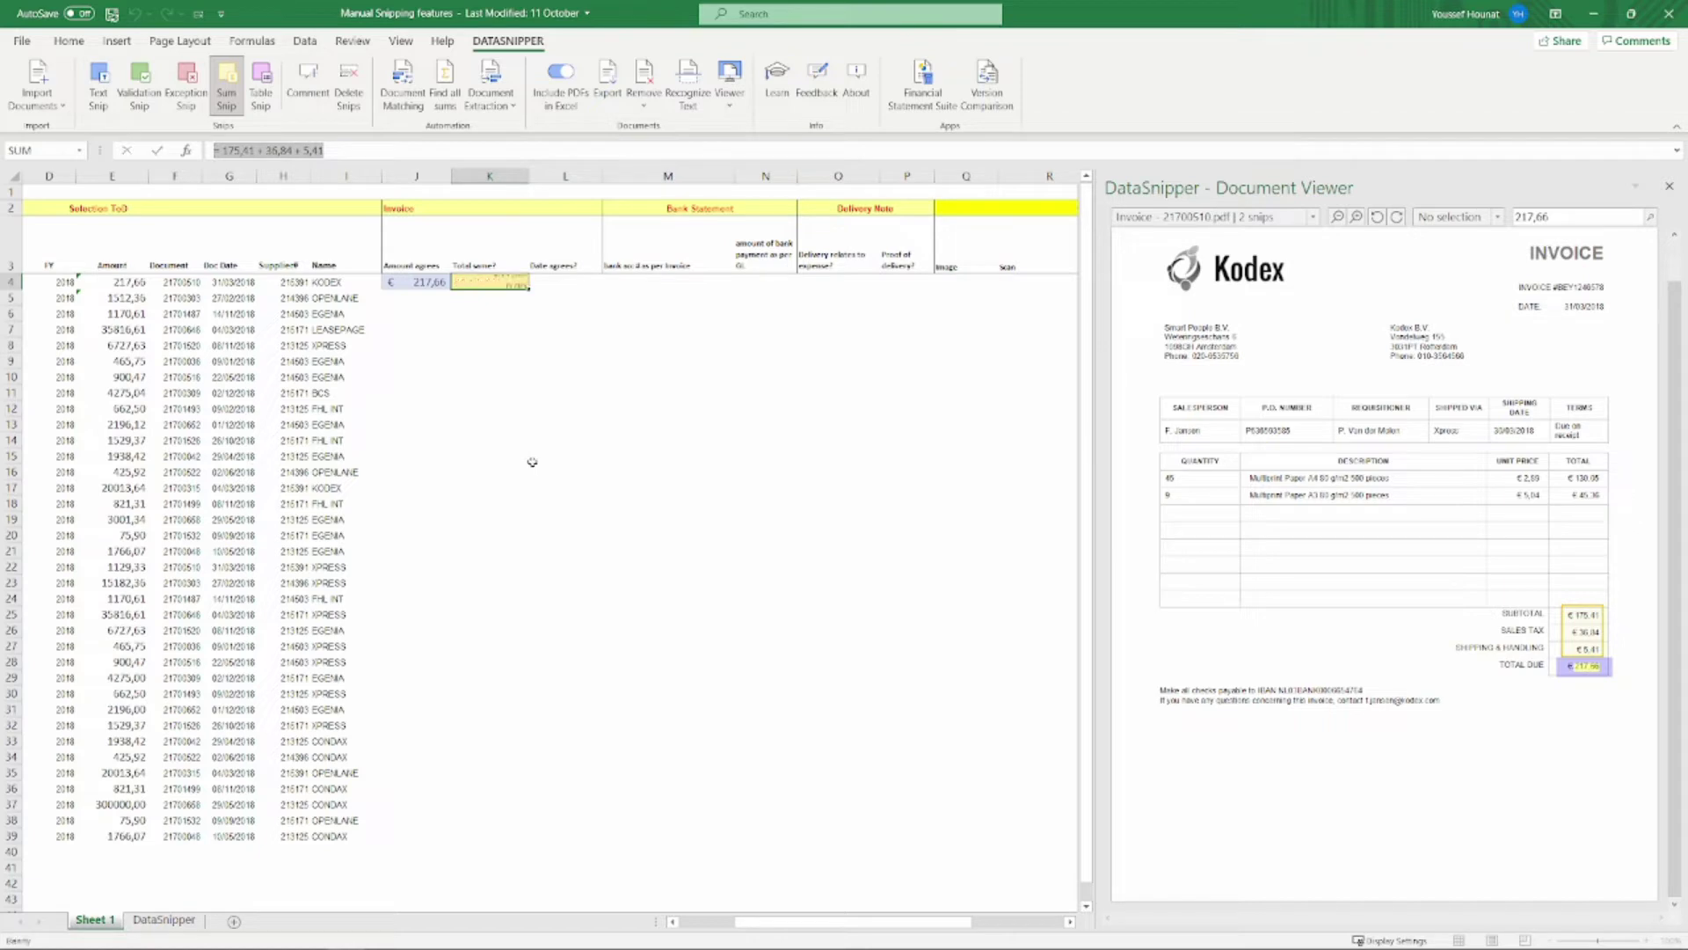
key(Return)
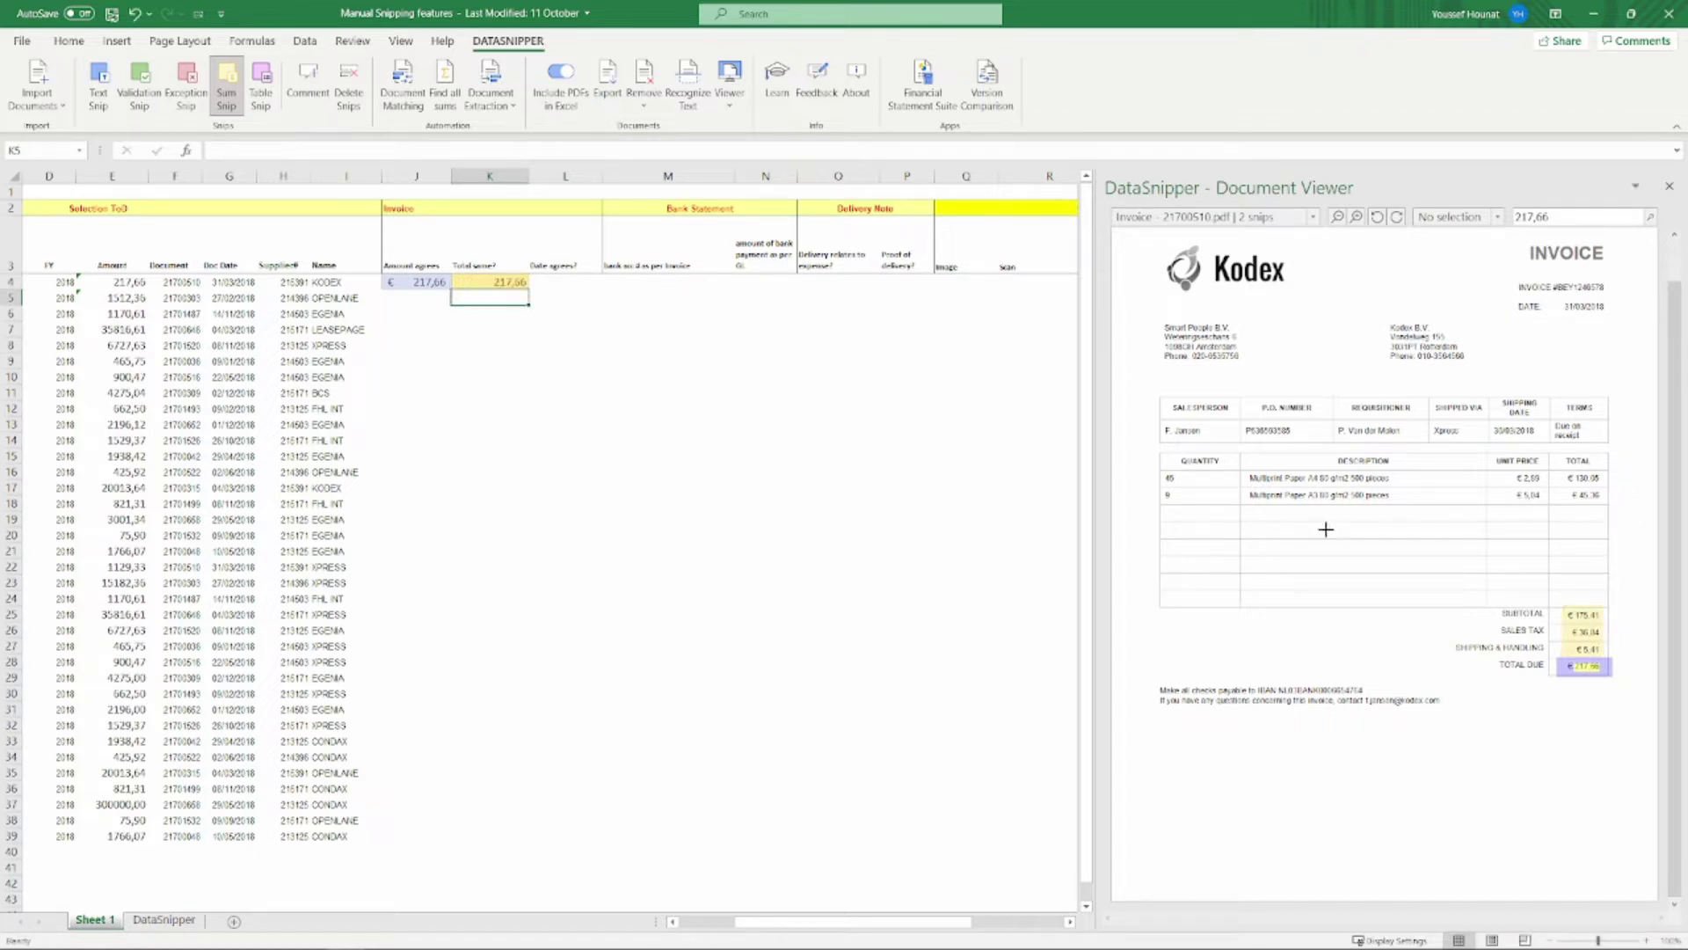
- Add Sum Snips in K5 for invoice amounts 130,05 and 5,04 and bank statement amounts 793,01, 3337,98, 333,87 and 937,23
mouse_move(1556, 466)
mouse_down()
mouse_move(1613, 494)
mouse_move(1510, 484)
mouse_up()
click(1267, 226)
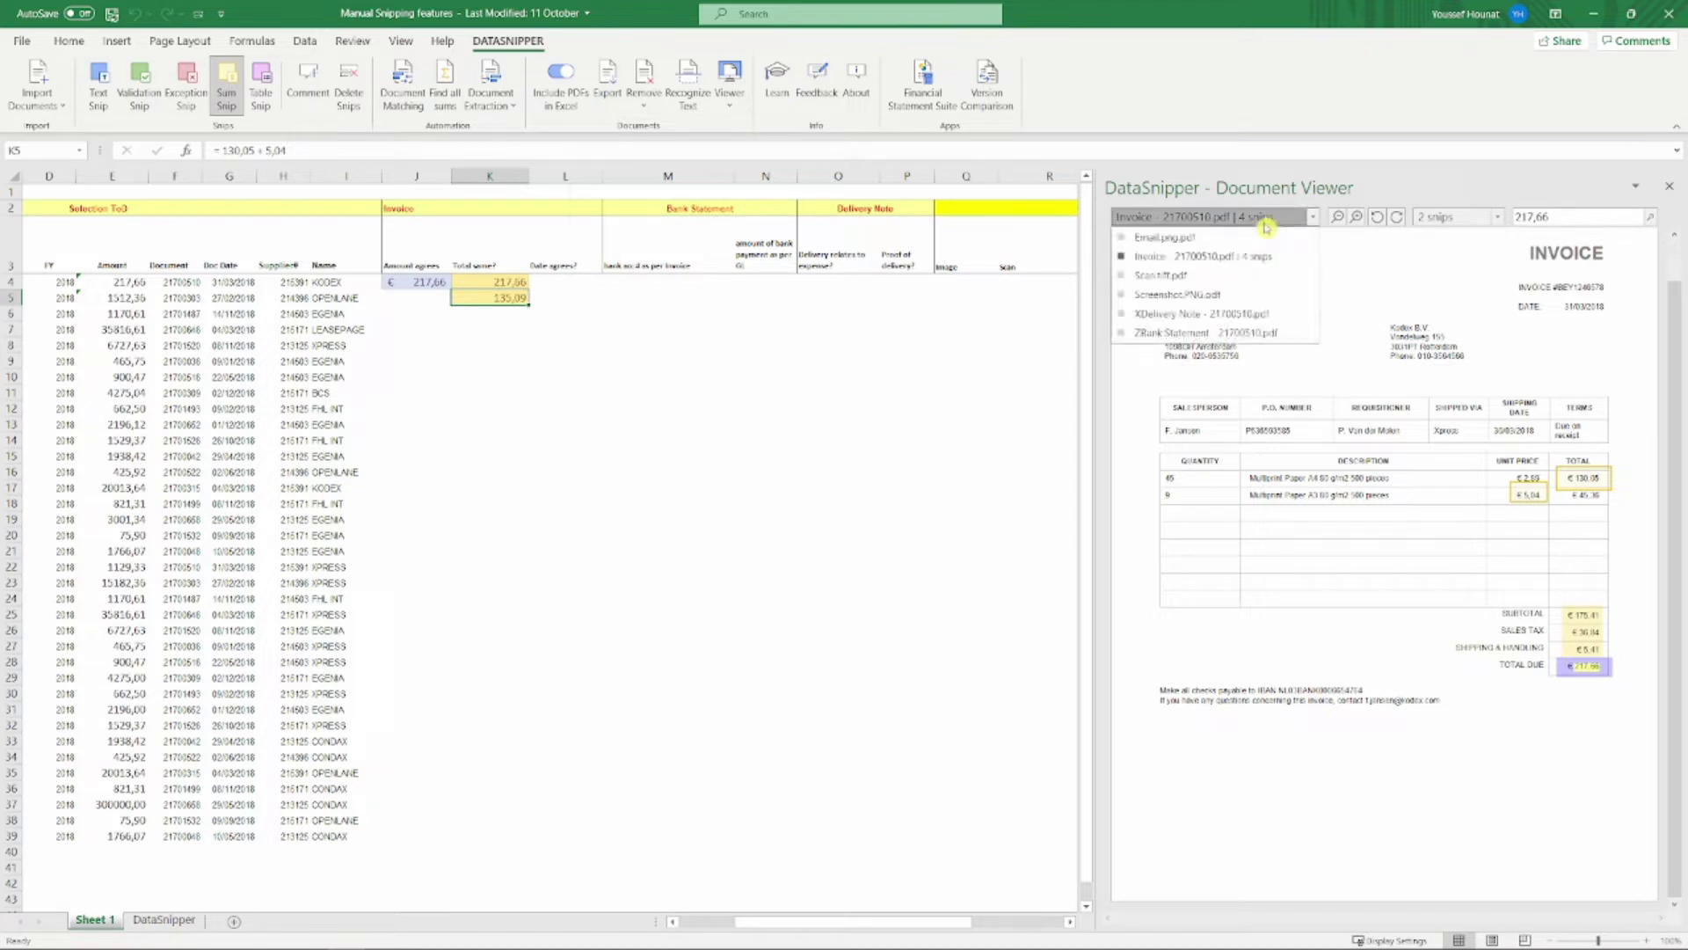
click(1154, 335)
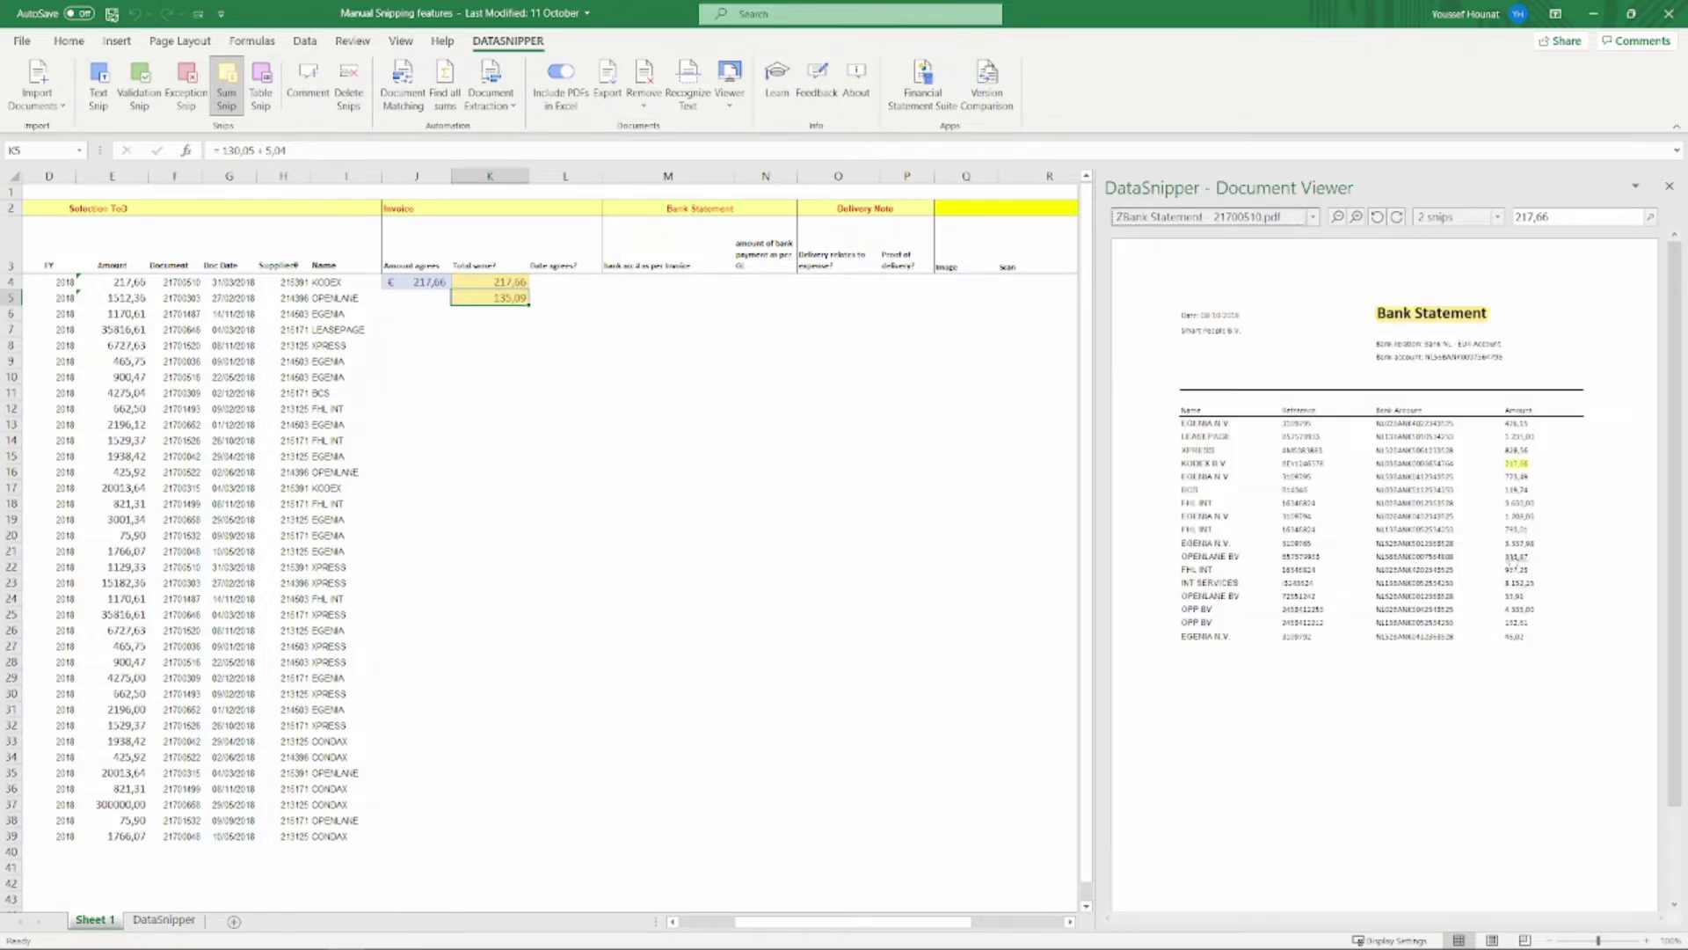
drag(1501, 528, 1545, 578)
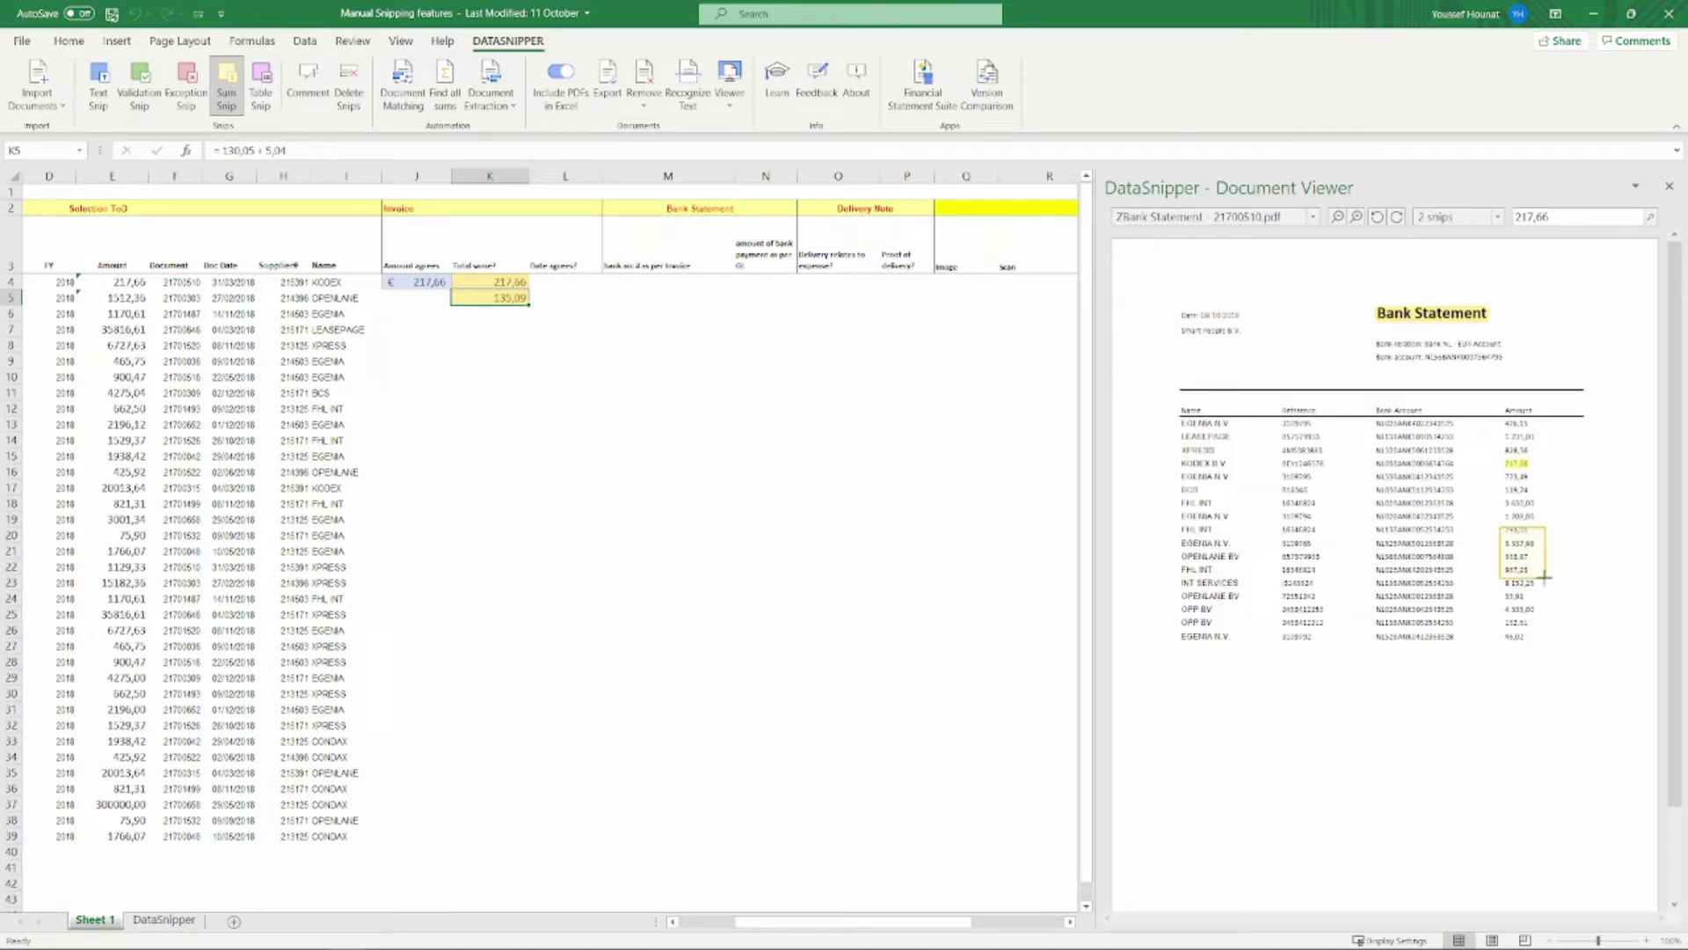
triple_click(504, 152)
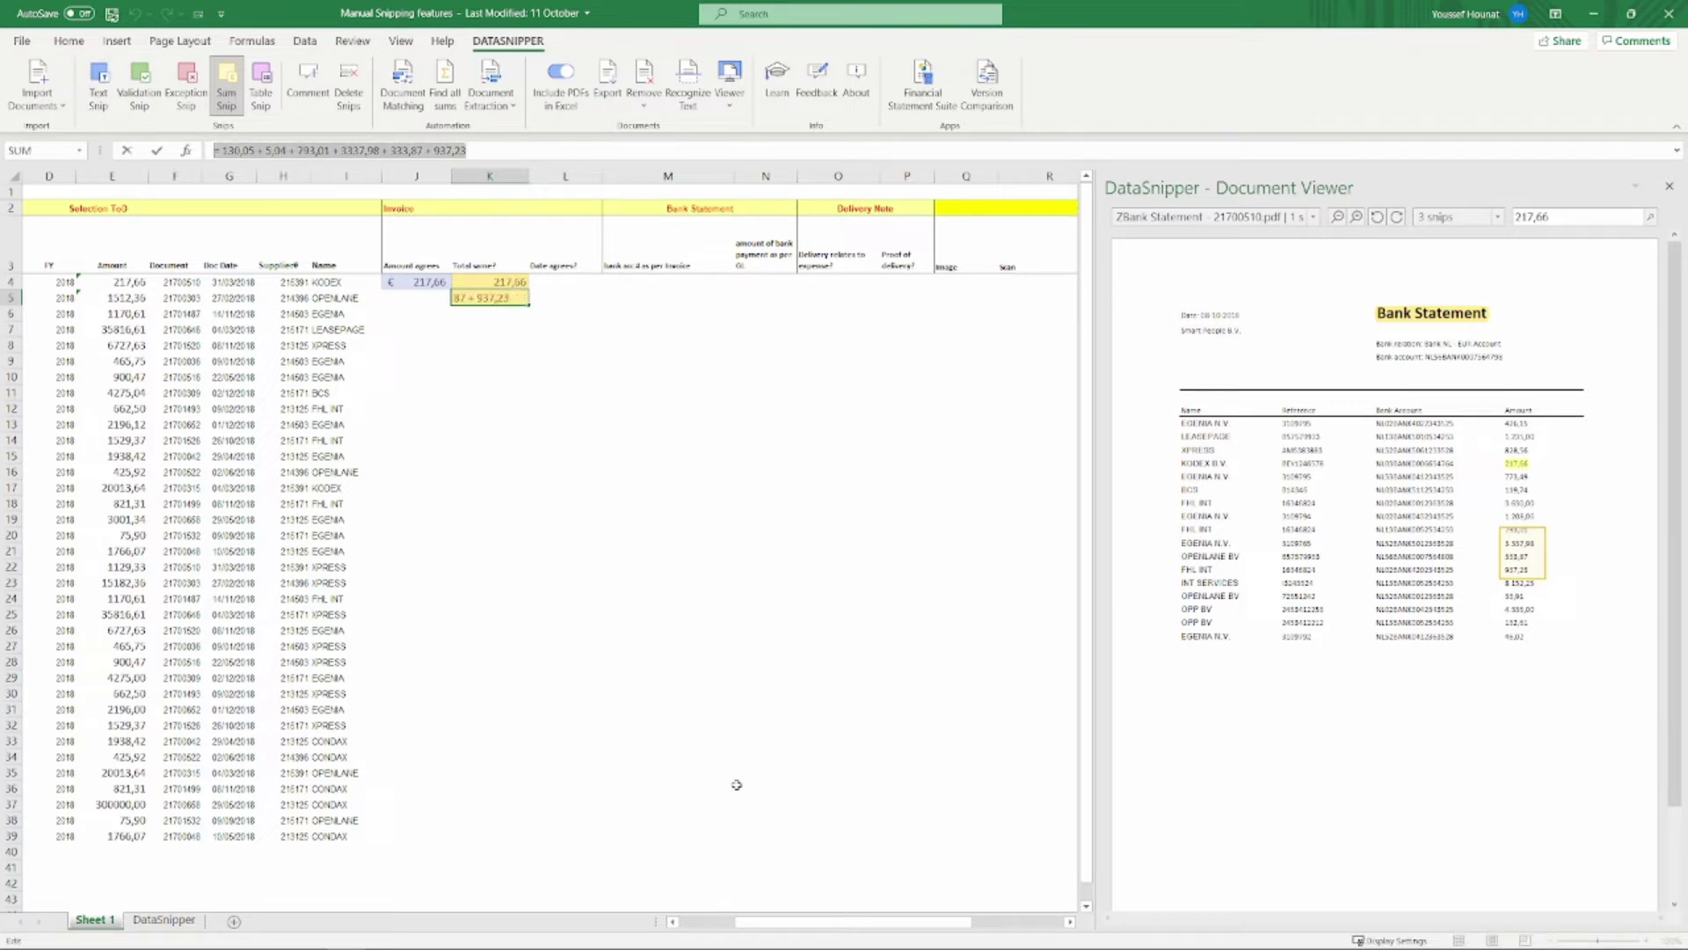
key(Escape)
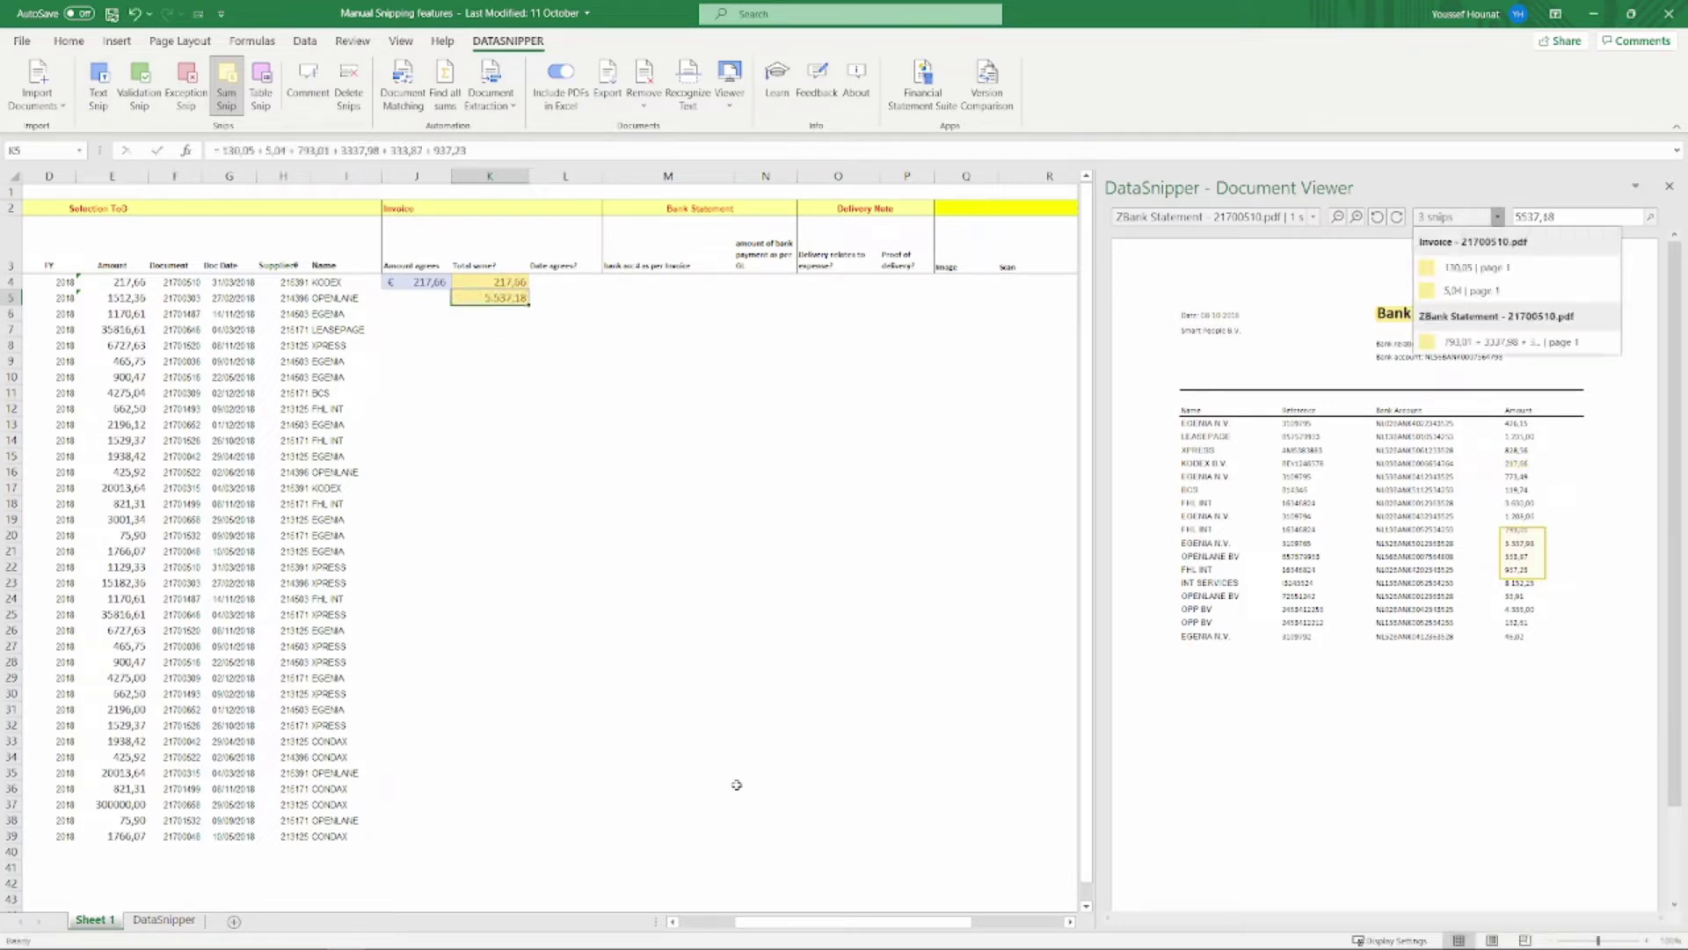
- Delete the Sum Snips from cell K5
click(357, 104)
click(606, 362)
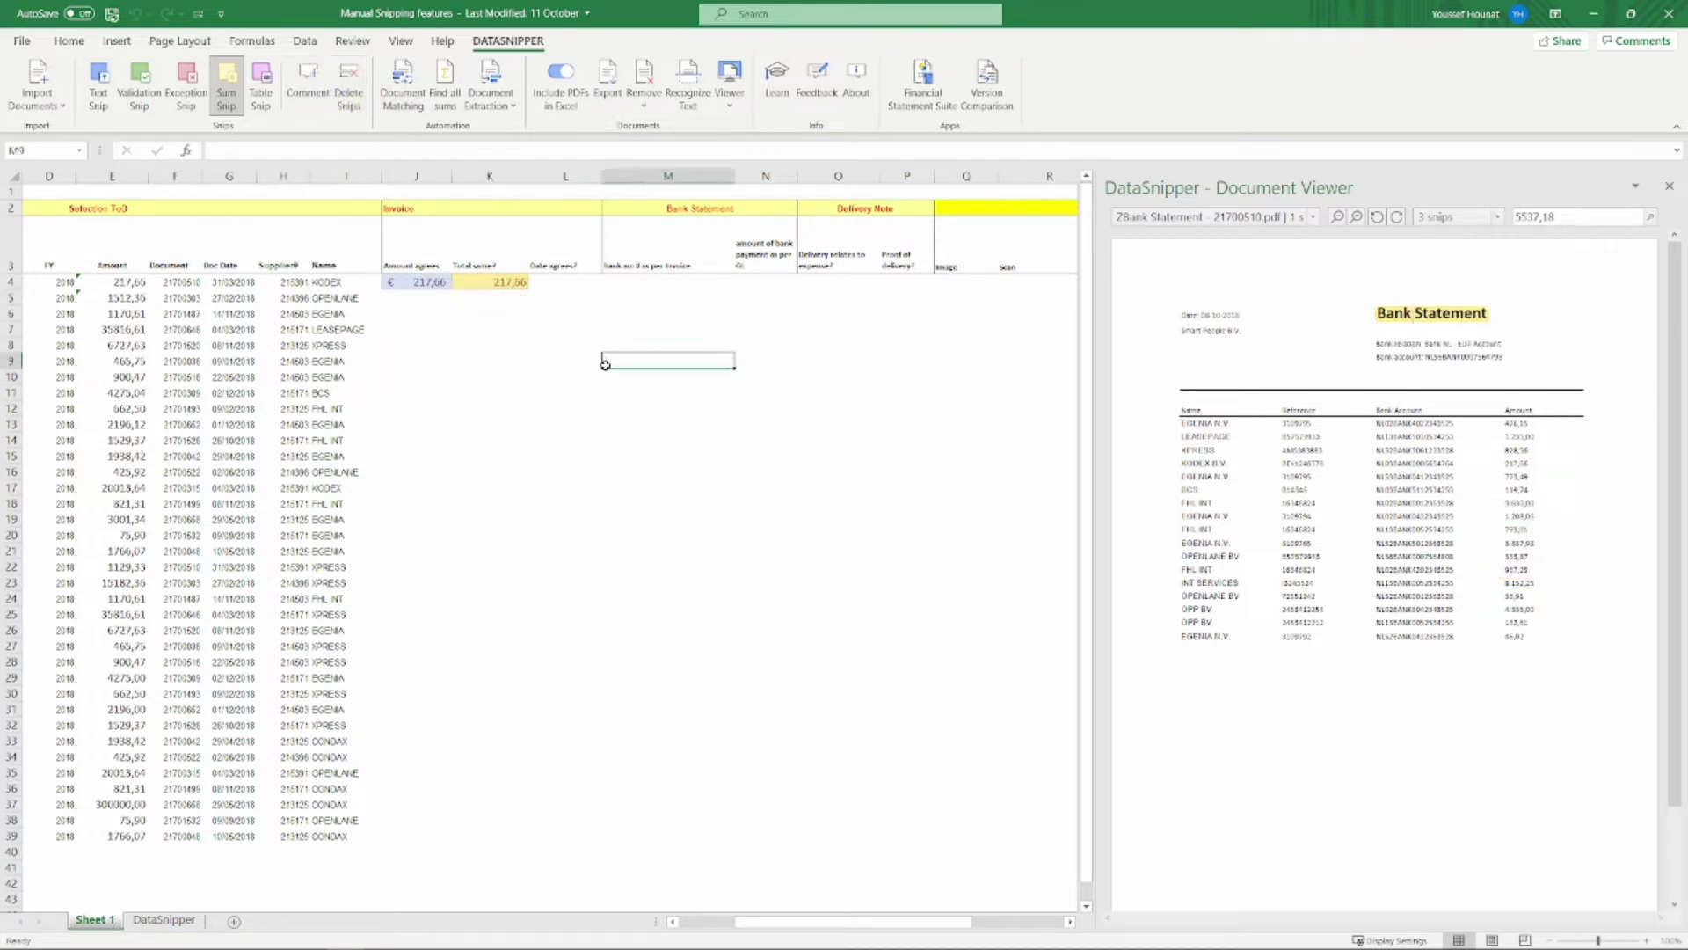
- Return to the invoice and capture its date, 31/03/2018, into cell L4 with a Text Snip
click(570, 281)
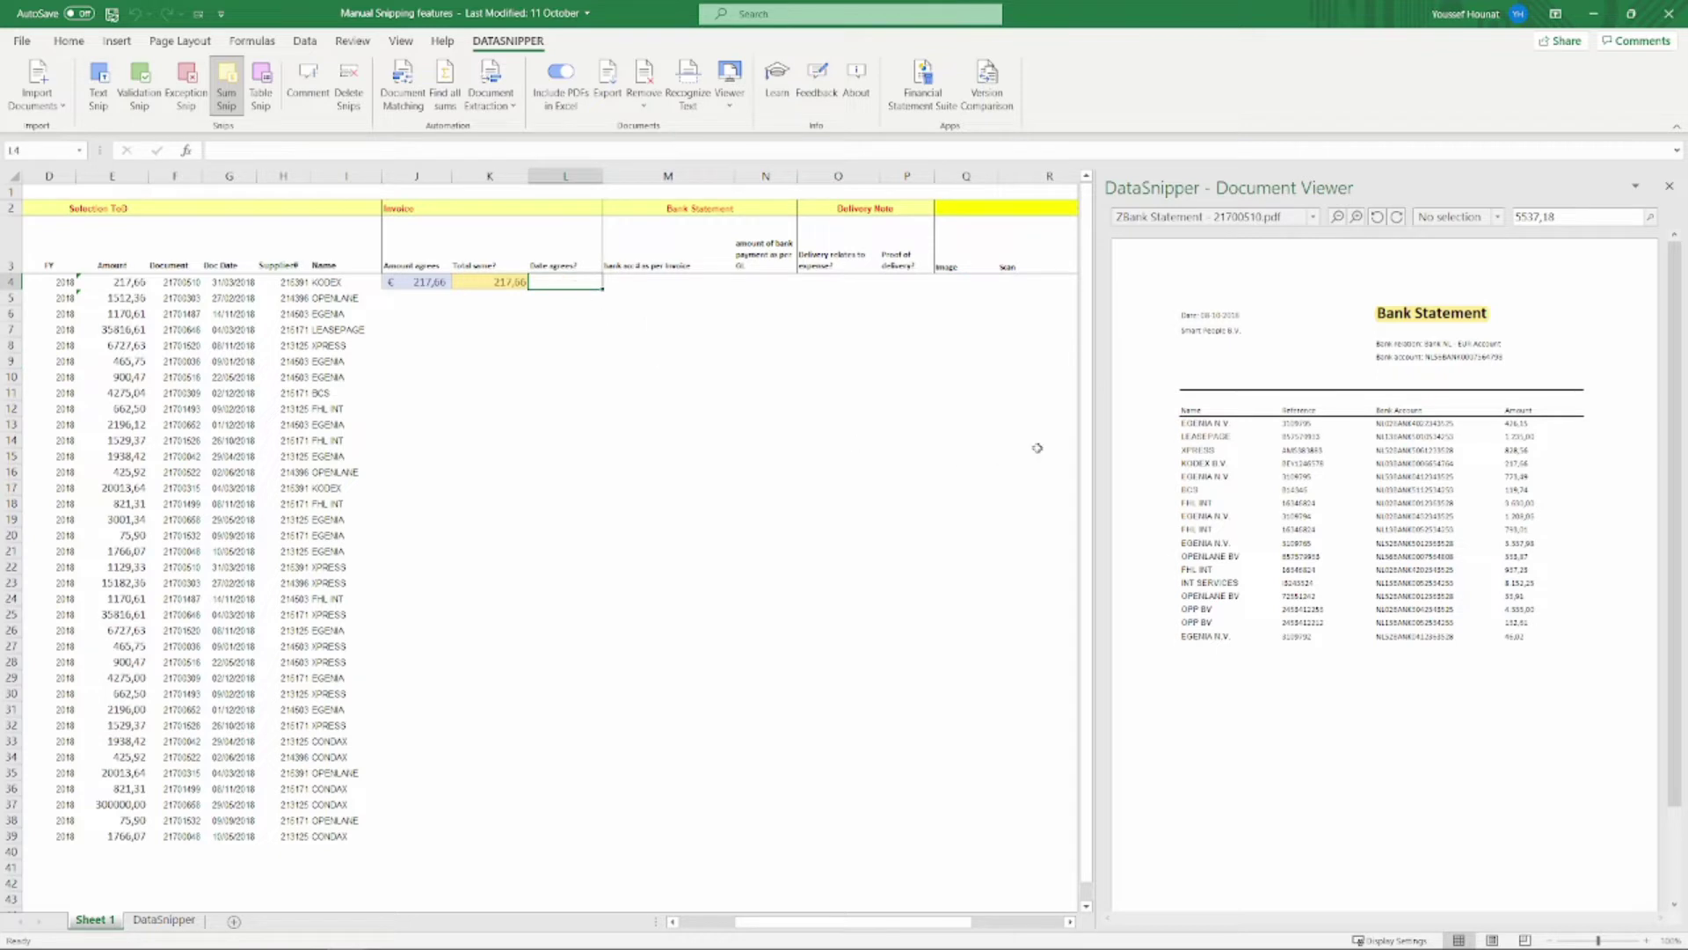
key(Left)
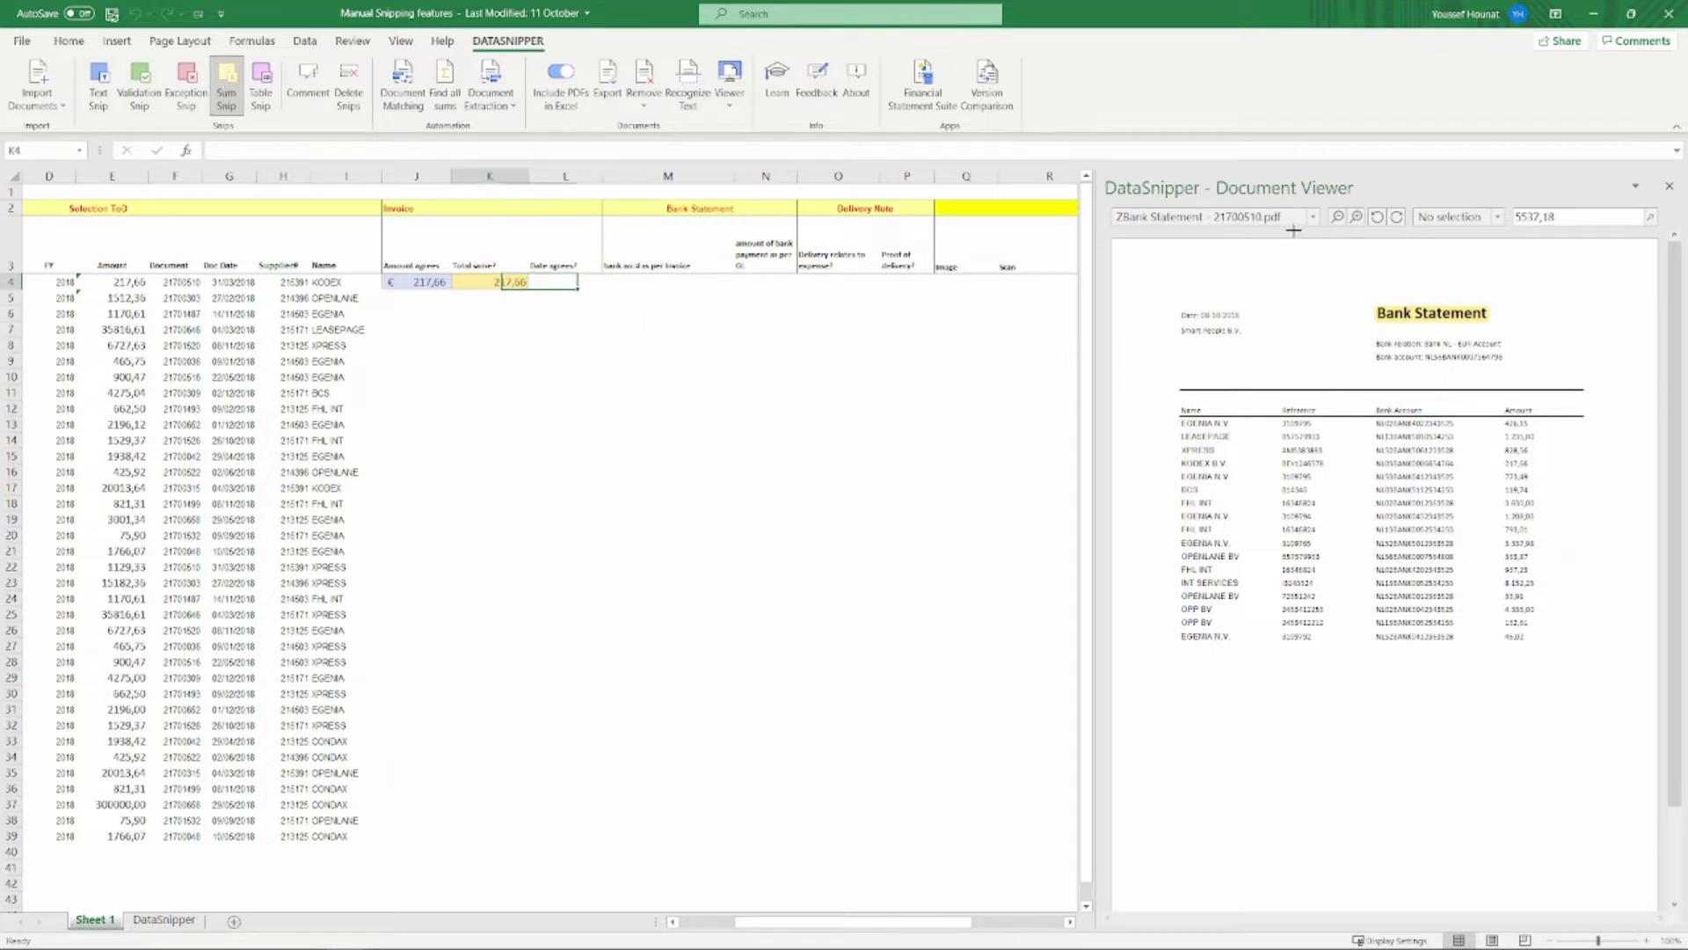
key(Right)
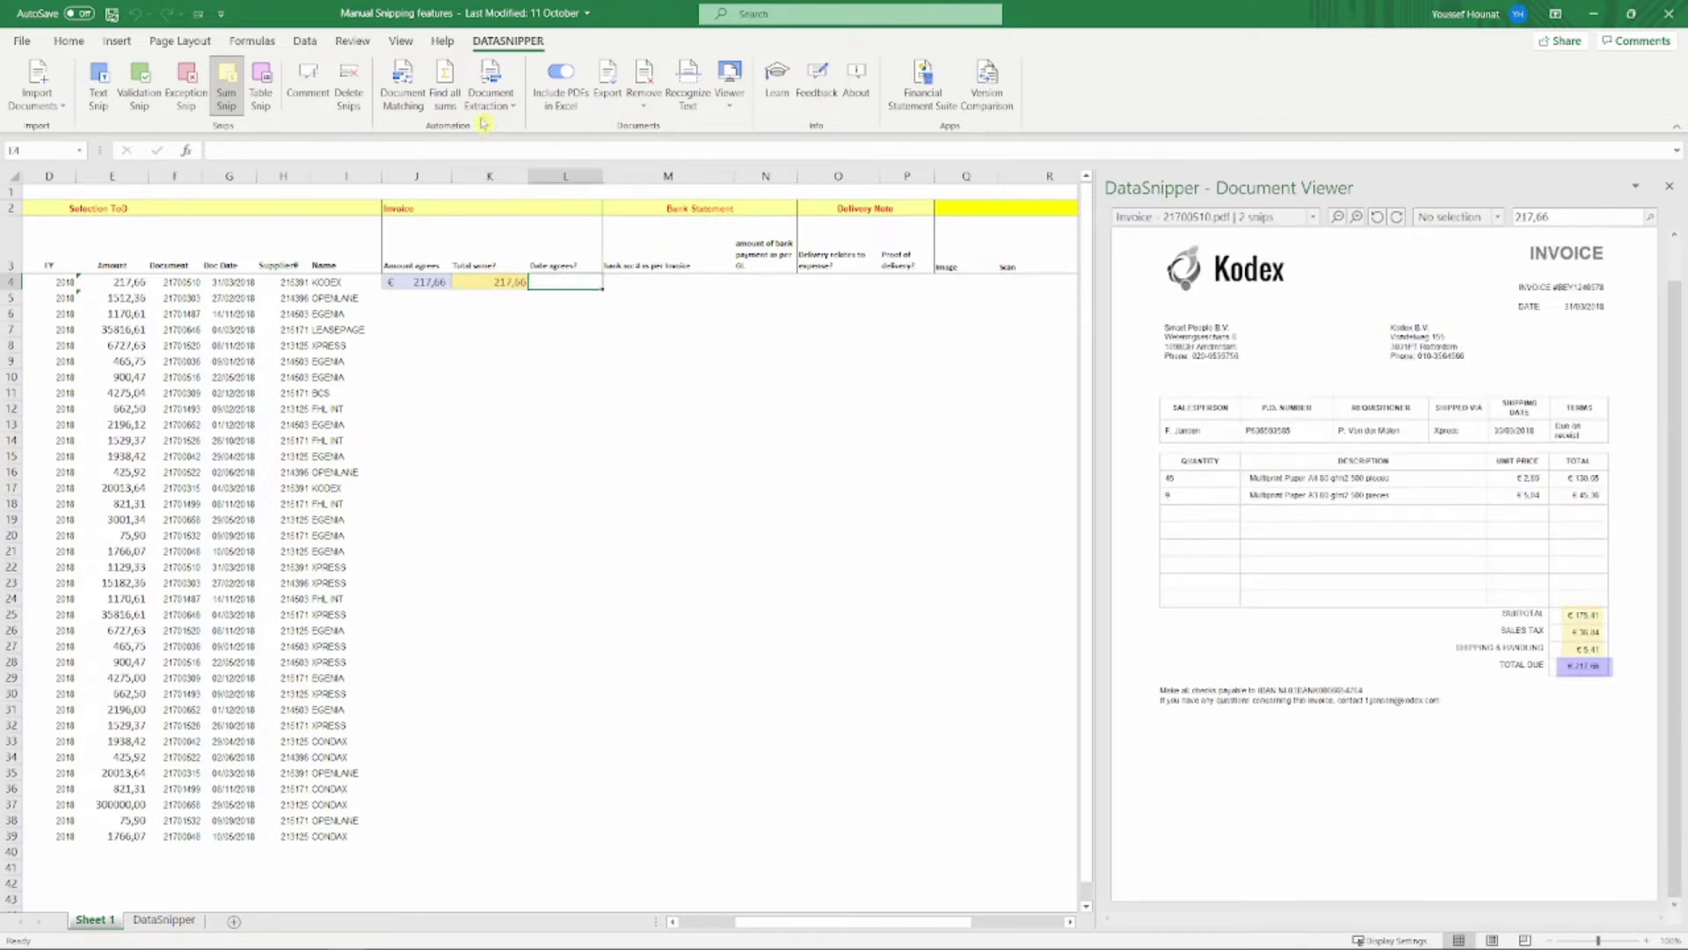
click(98, 84)
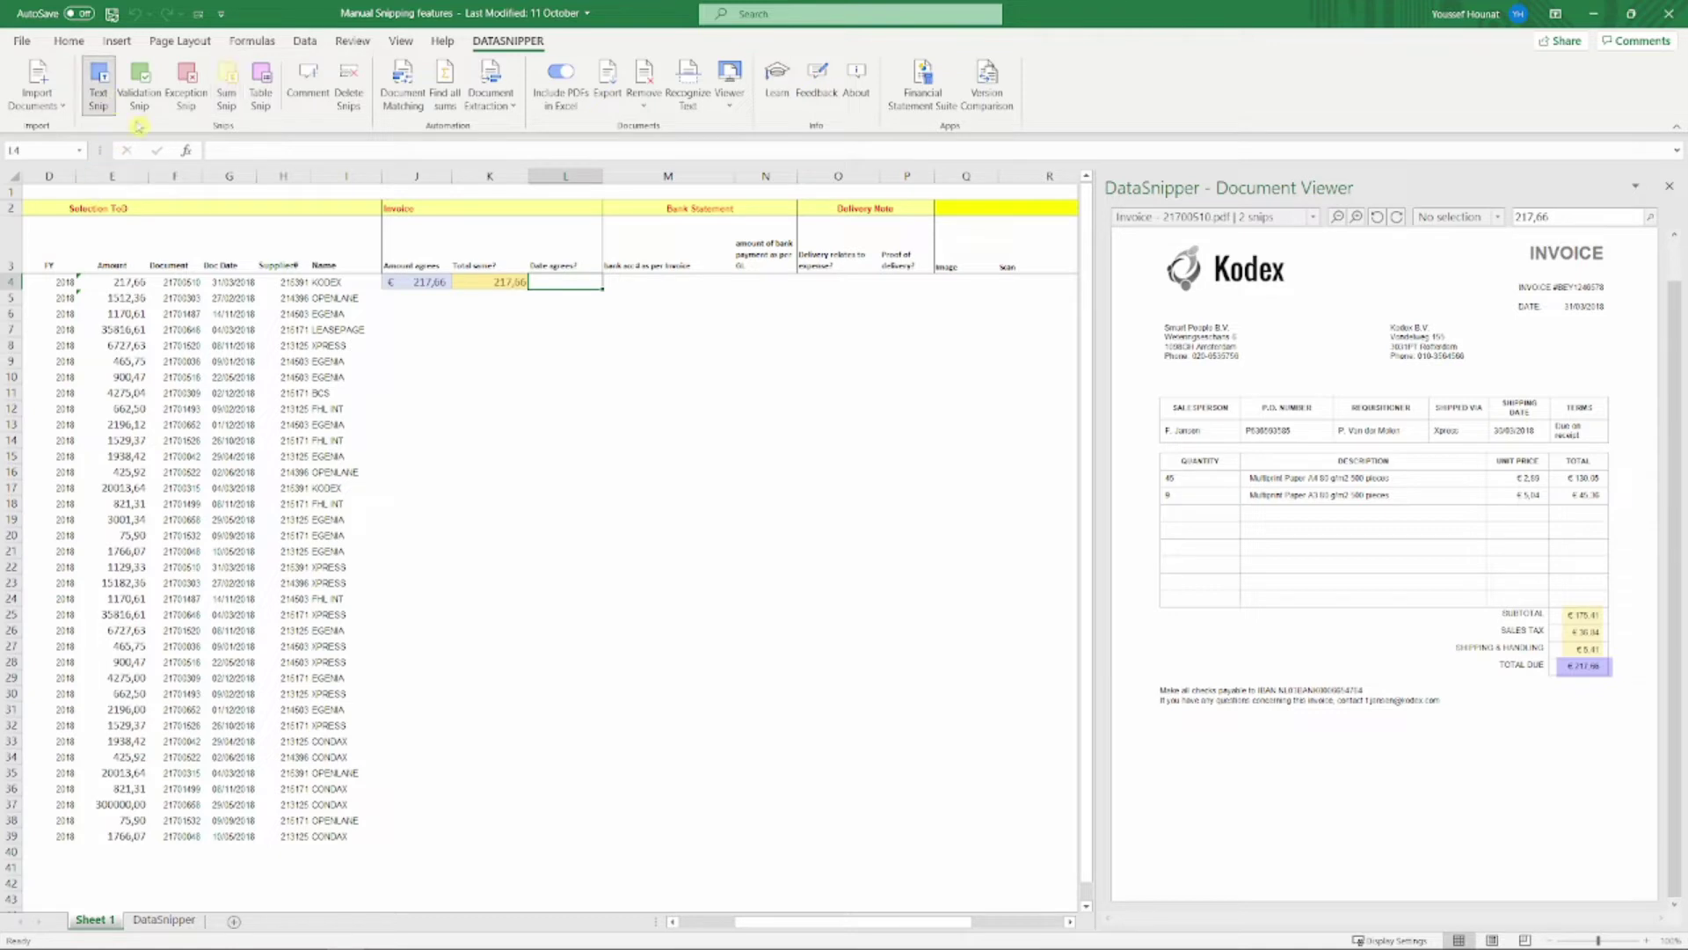
drag(1557, 290, 1617, 324)
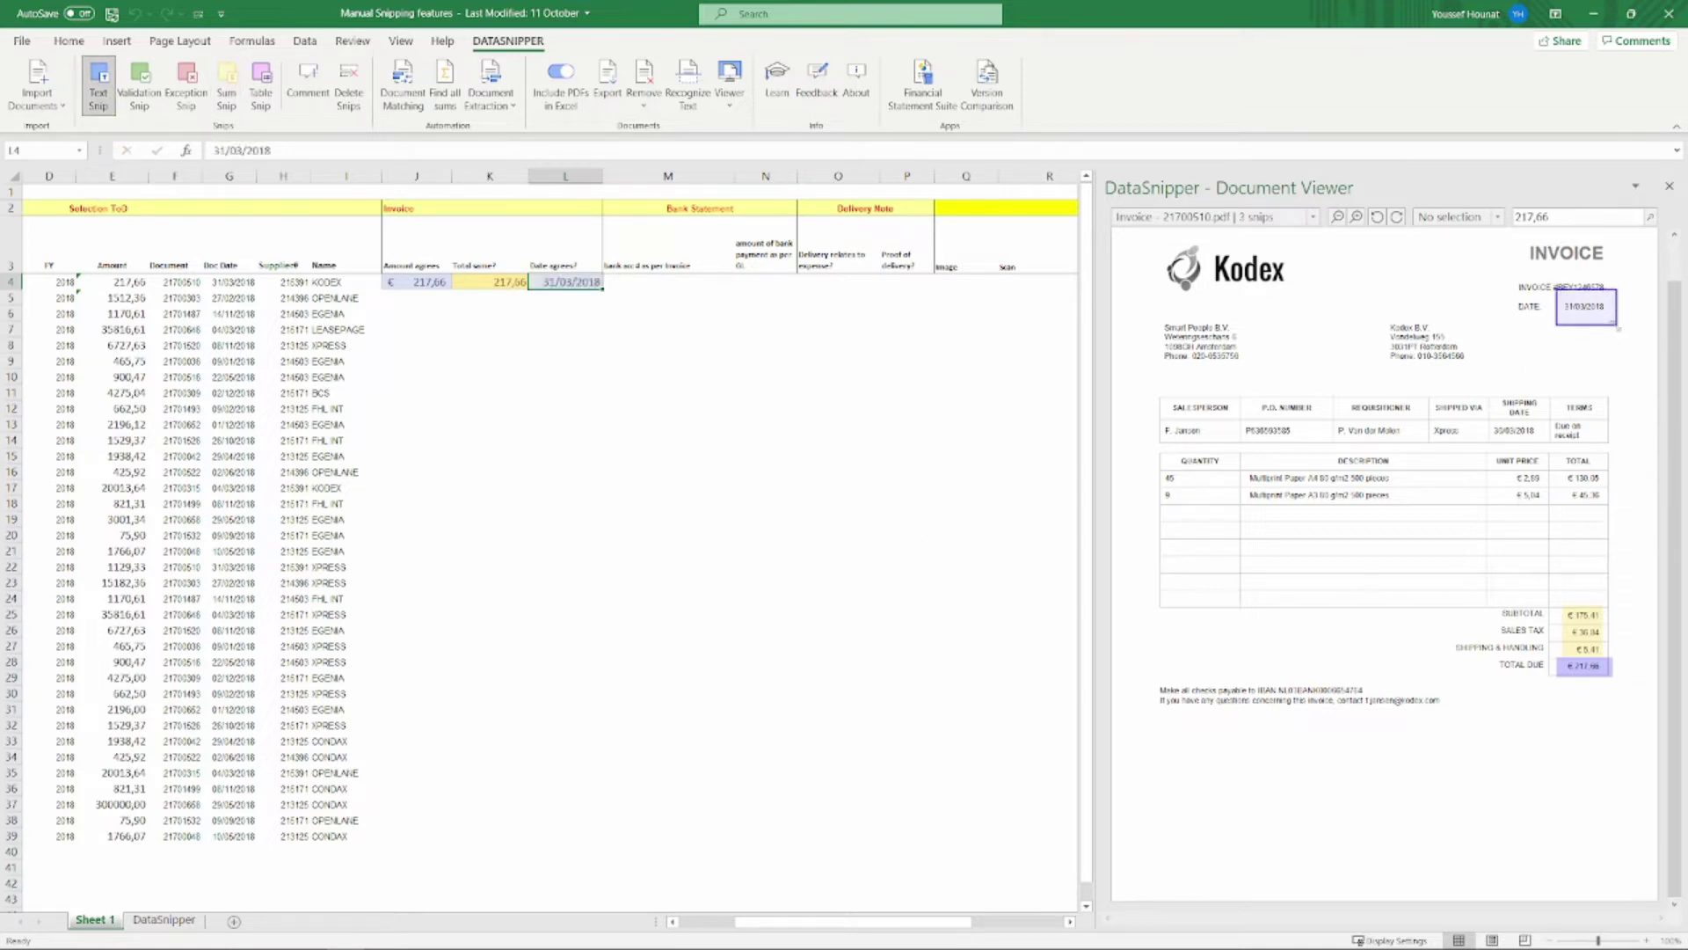
- Capture the IBAN from the invoice's payment note into cell M4 with a Text Snip
click(657, 285)
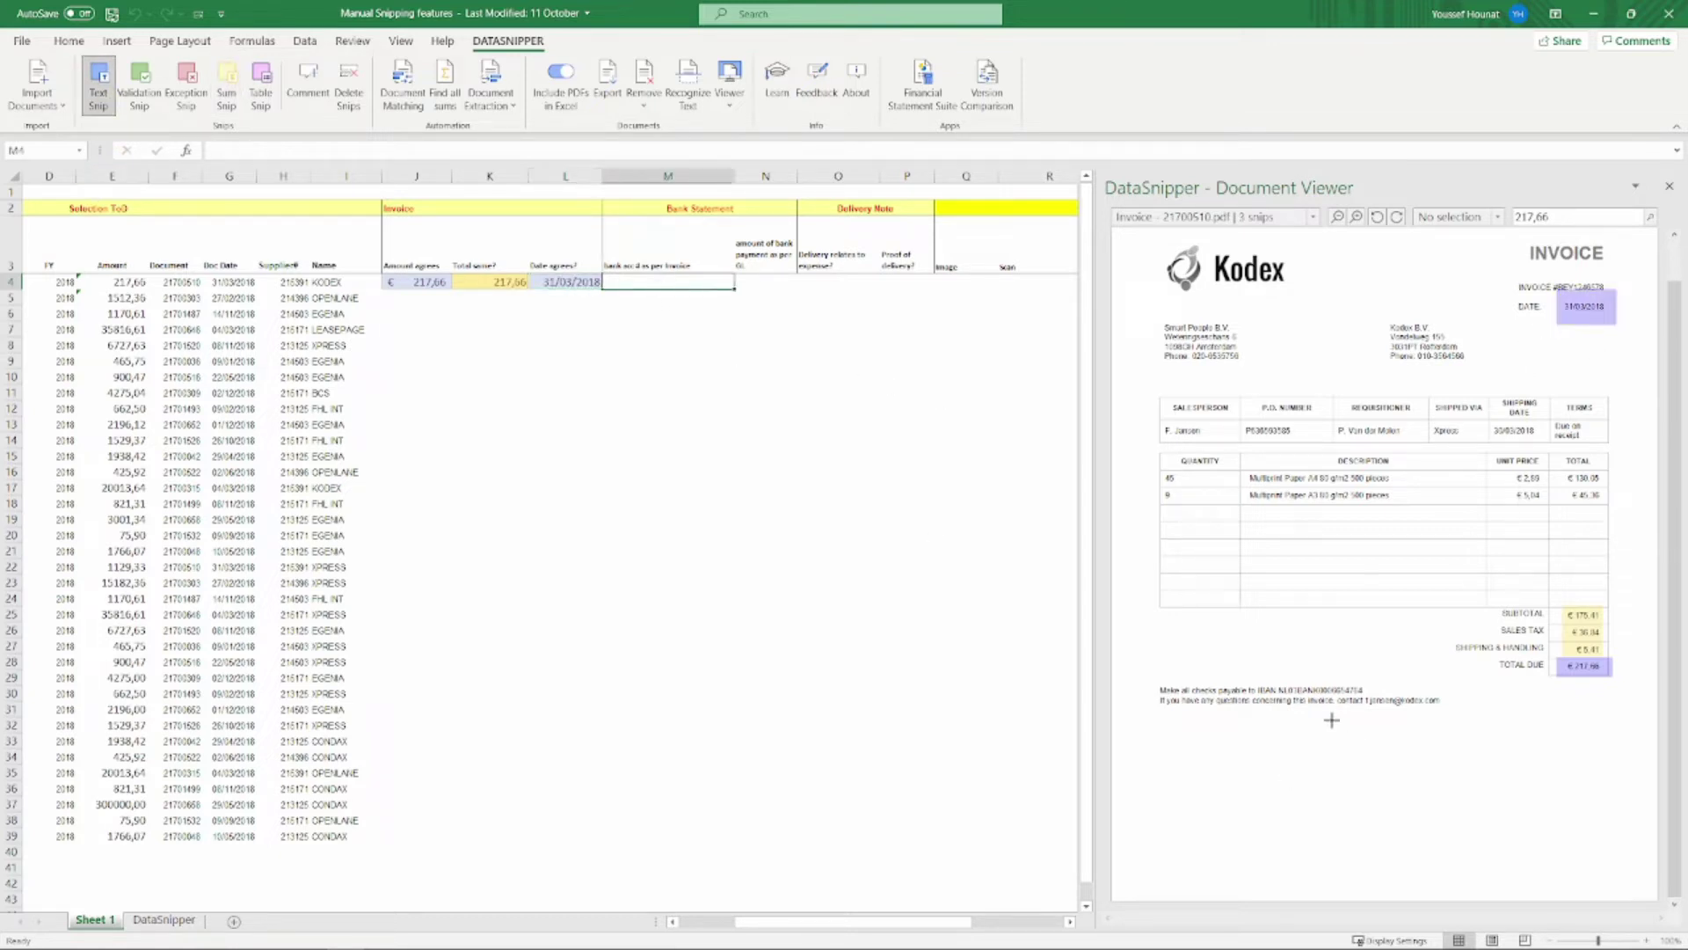
drag(1277, 686, 1371, 696)
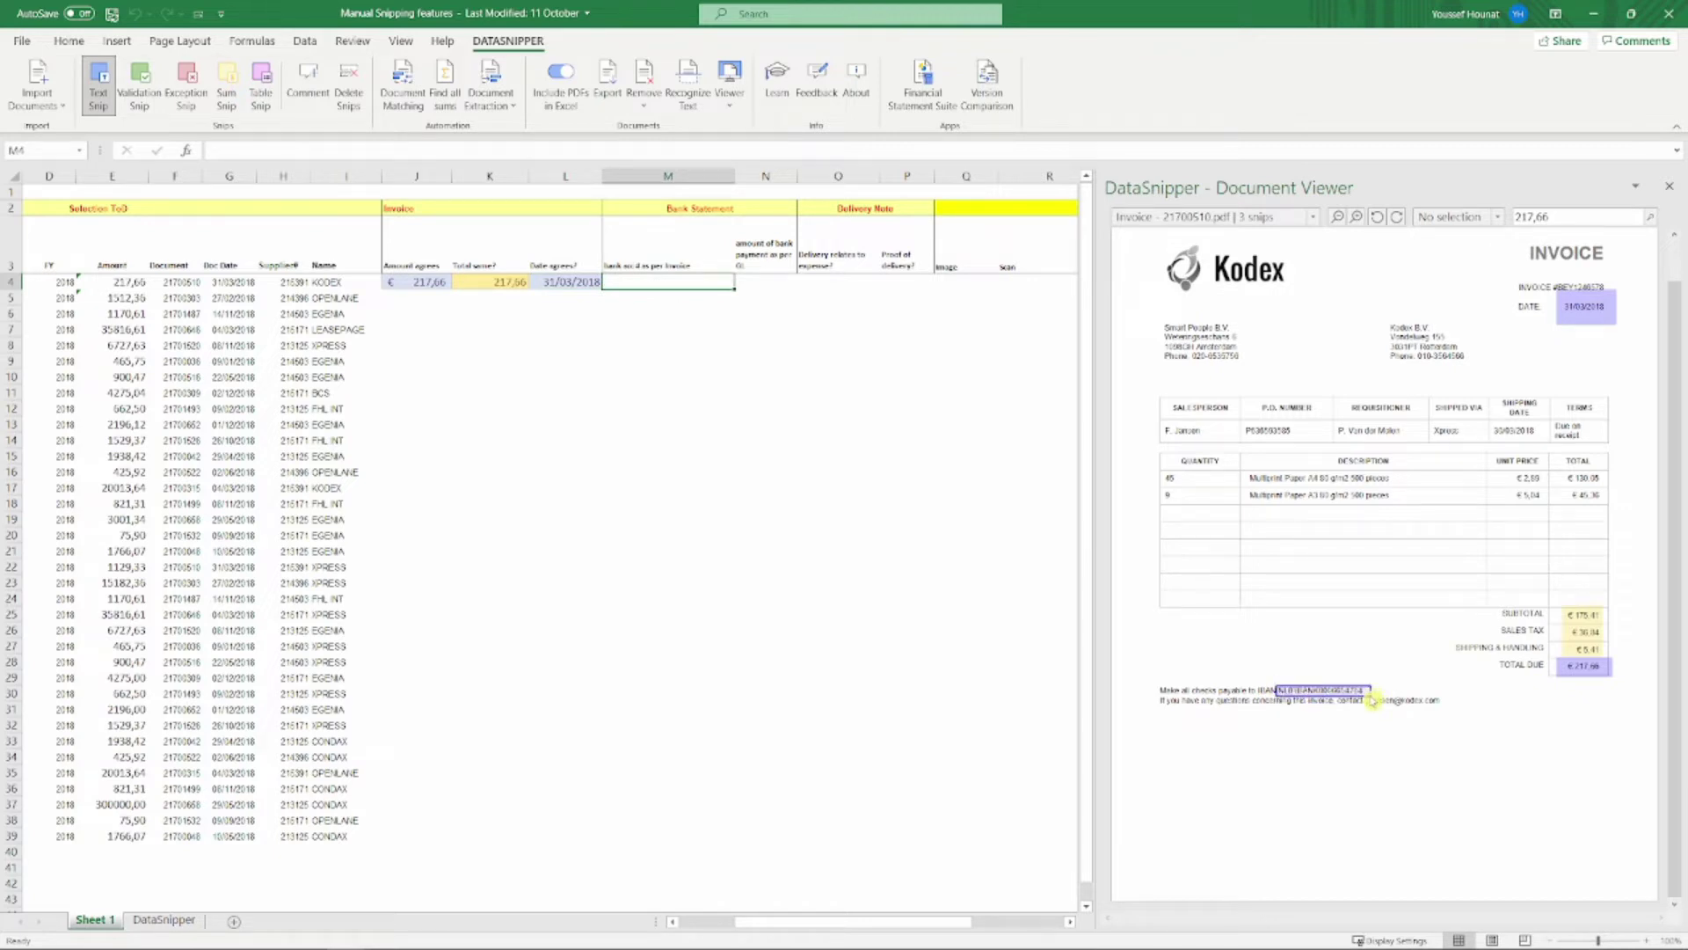
- Open ZBank Statement - 21700510.pdf and link the Kodex bank account to M4 and its amount, 217,66, to N4 with Text Snips
click(1307, 215)
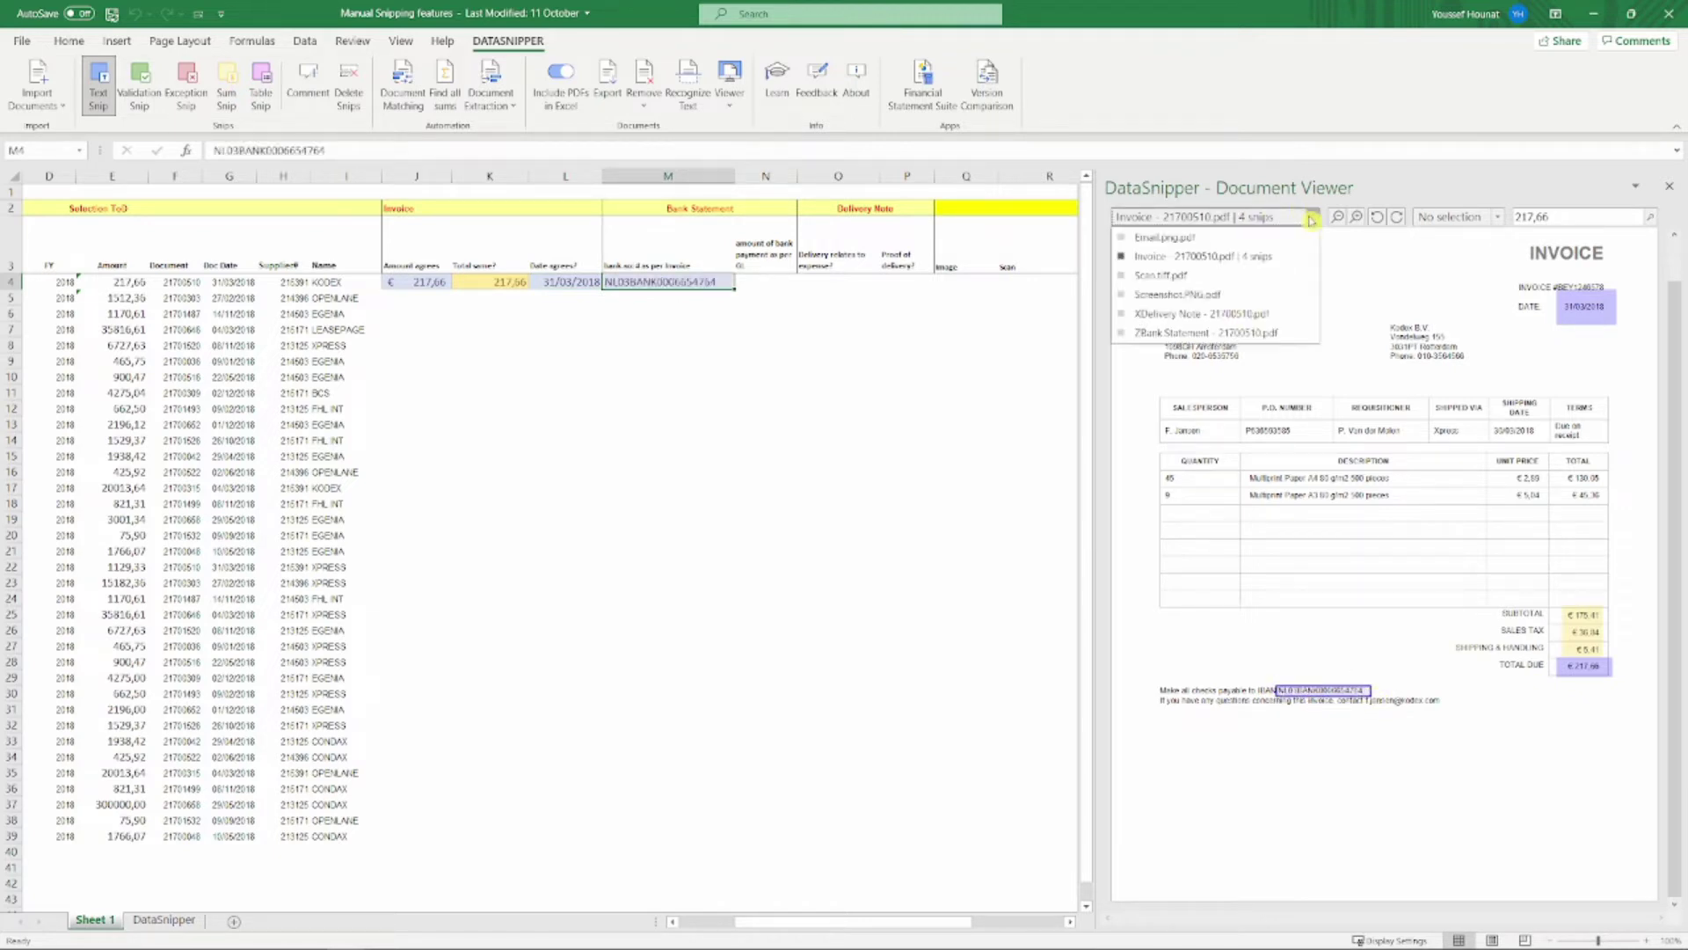
click(1222, 334)
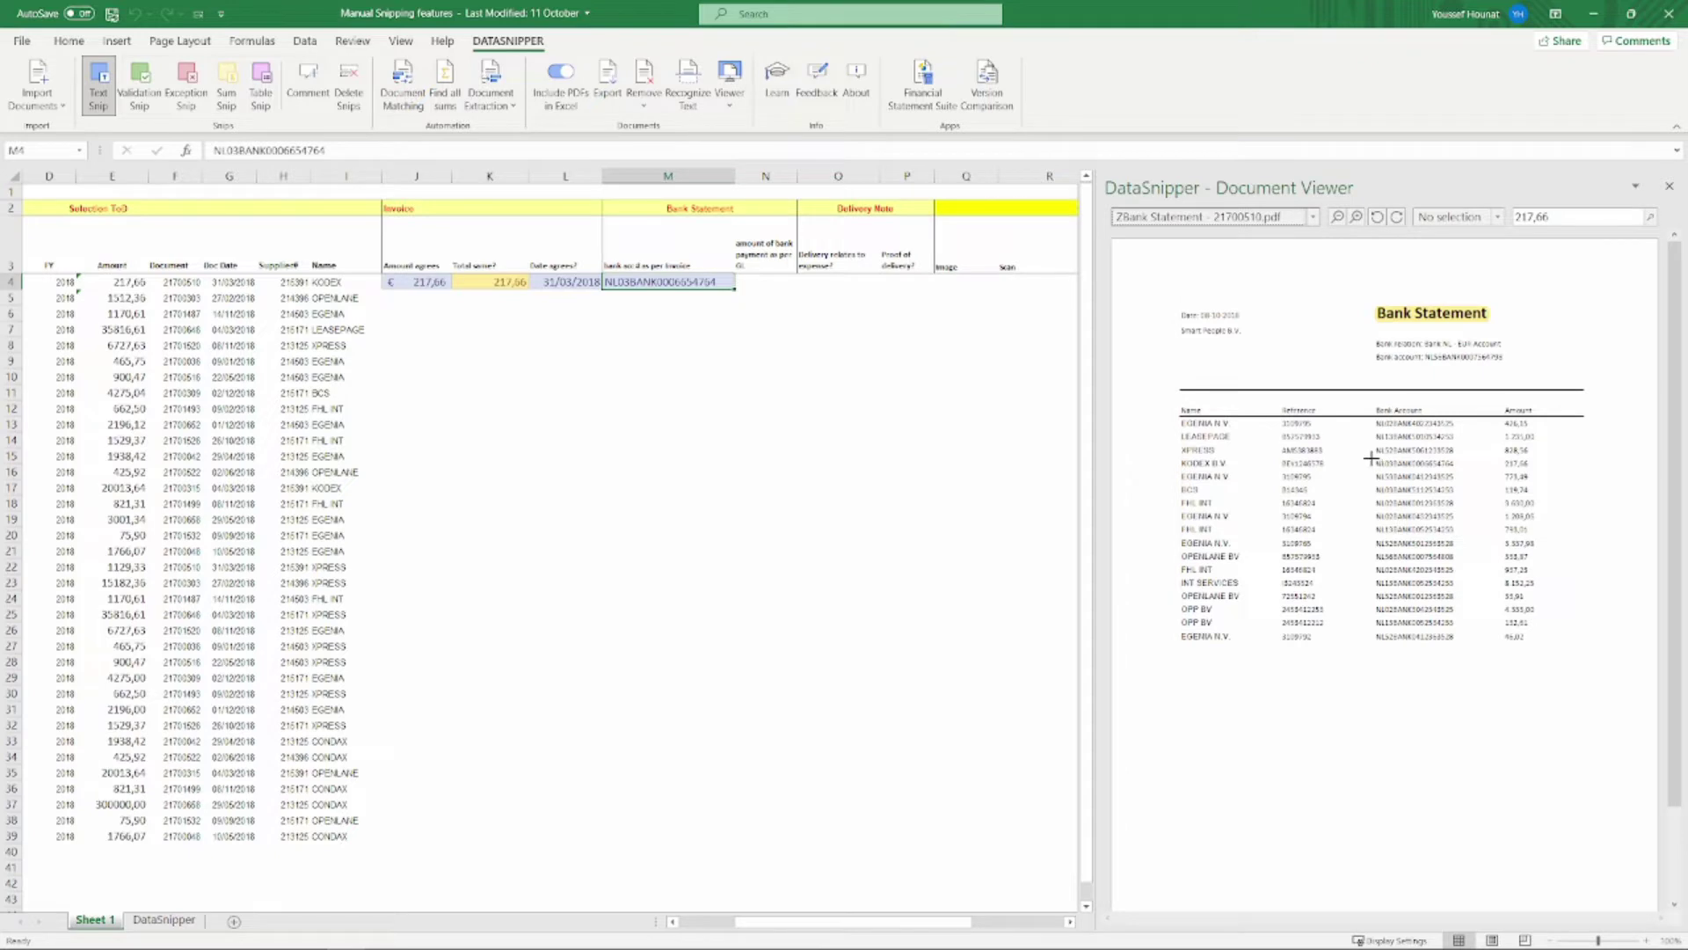
drag(1371, 459, 1544, 471)
click(726, 425)
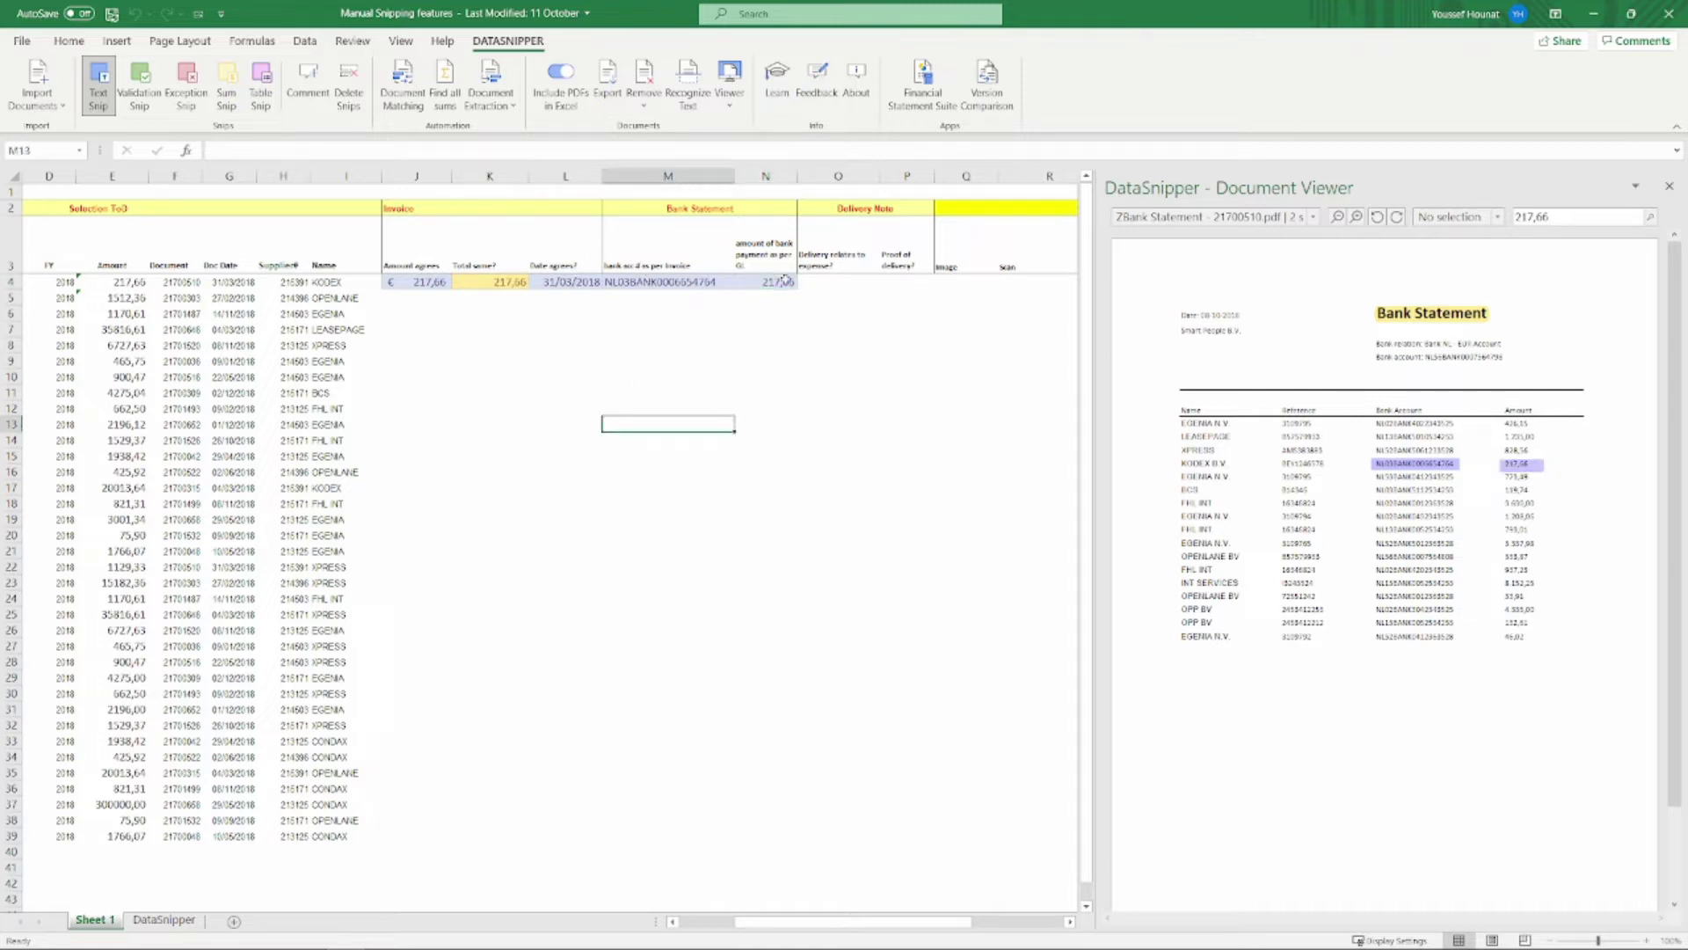
- Open XDelivery Note - 21700510.pdf and place a Validation Snip around the receipt signature for cell O4
click(814, 279)
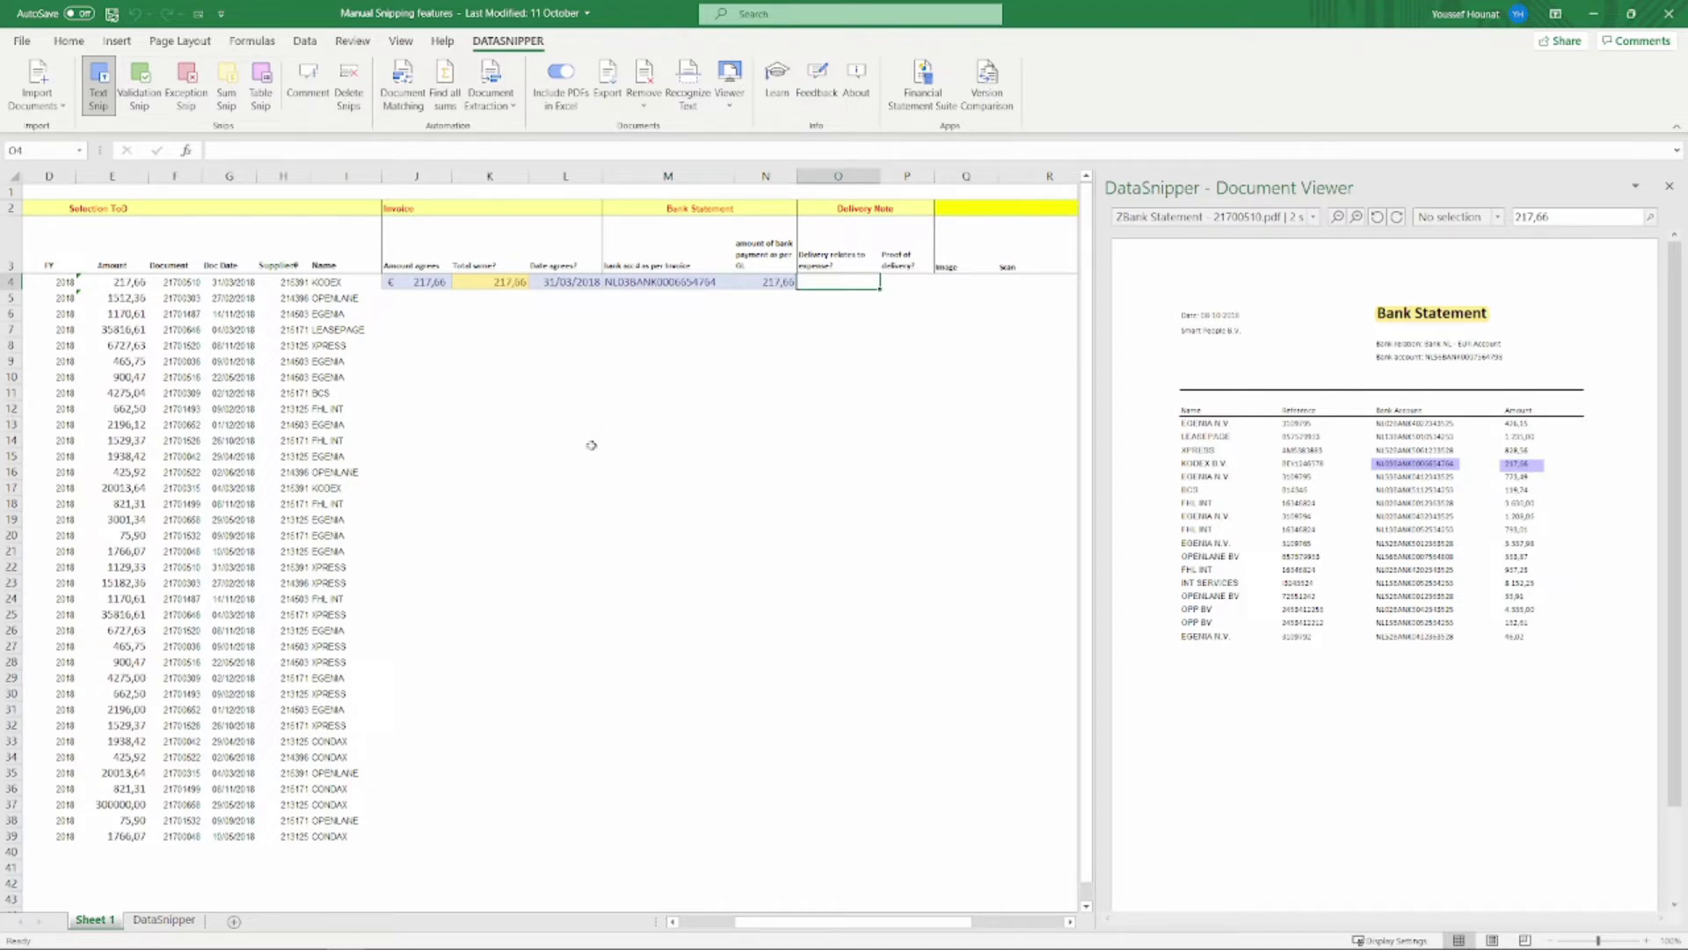
click(1312, 216)
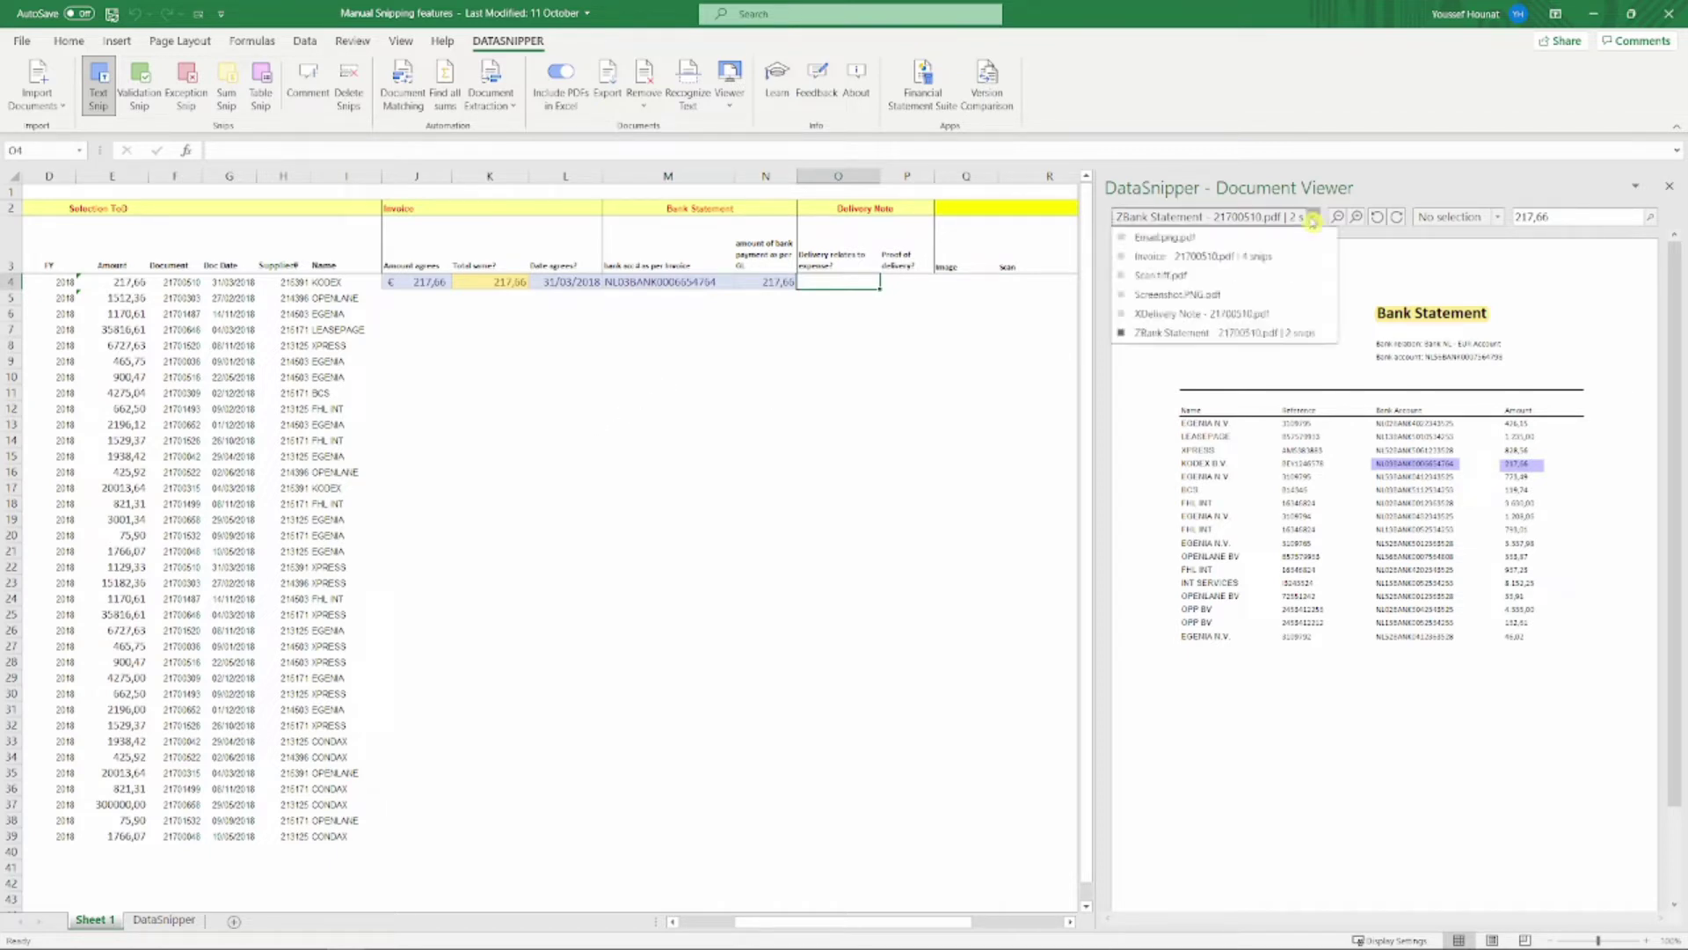
click(1200, 313)
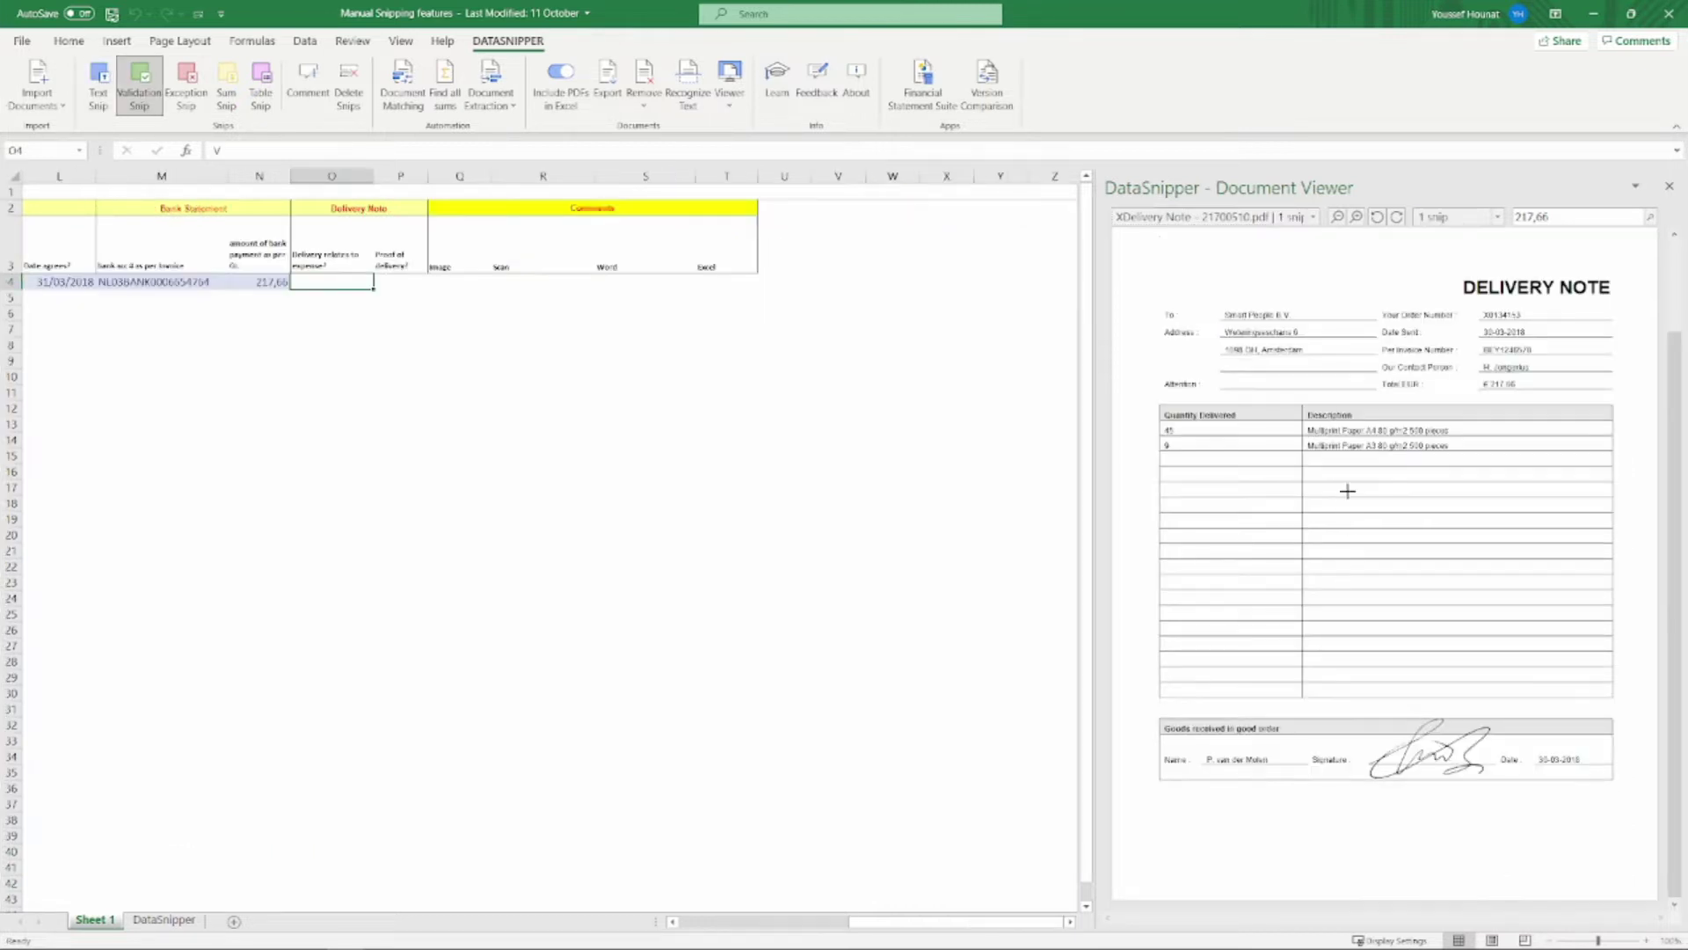
scroll(1345, 489, up, 2)
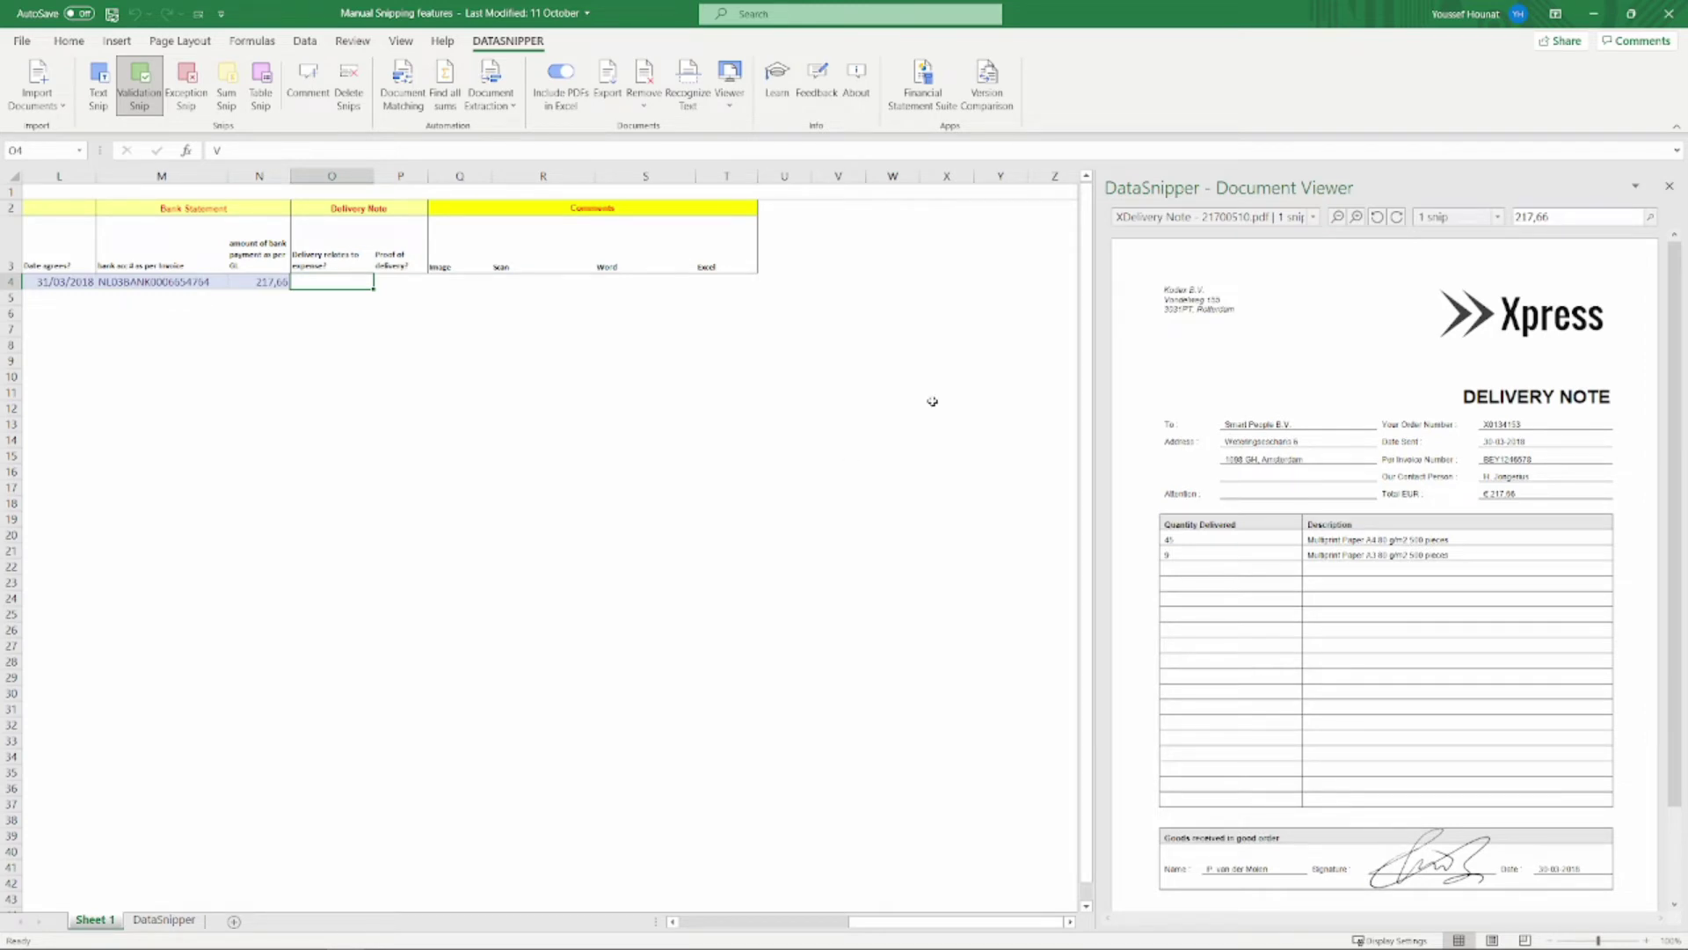
scroll(1228, 473, down, 1)
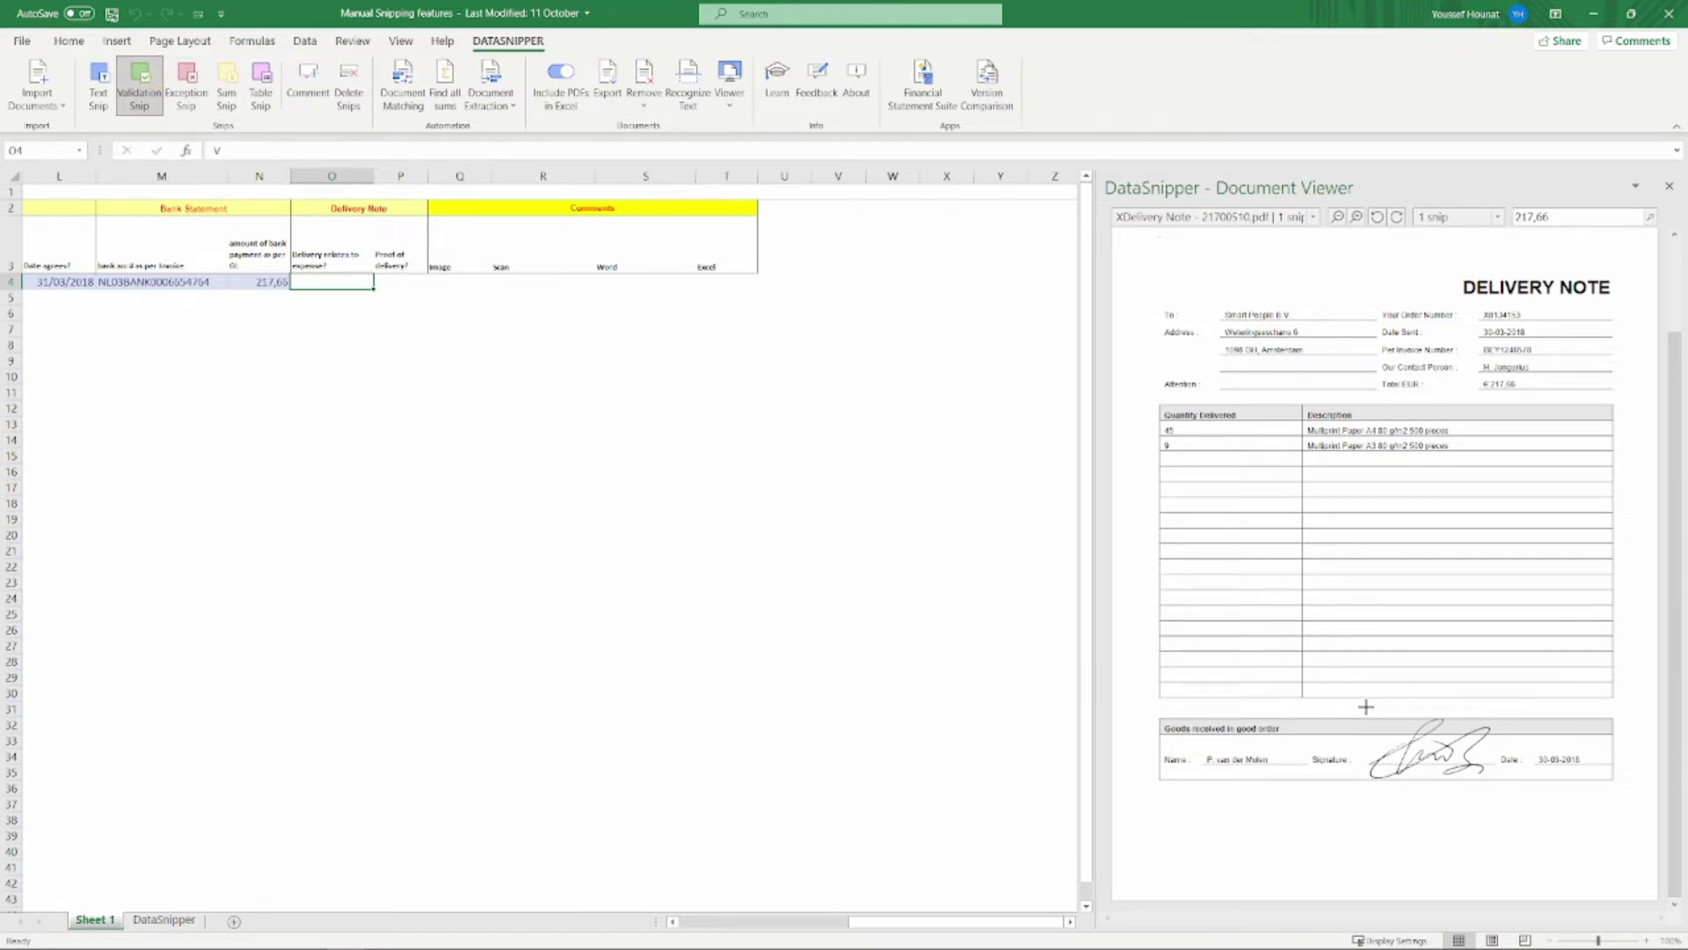
drag(1346, 706, 1502, 797)
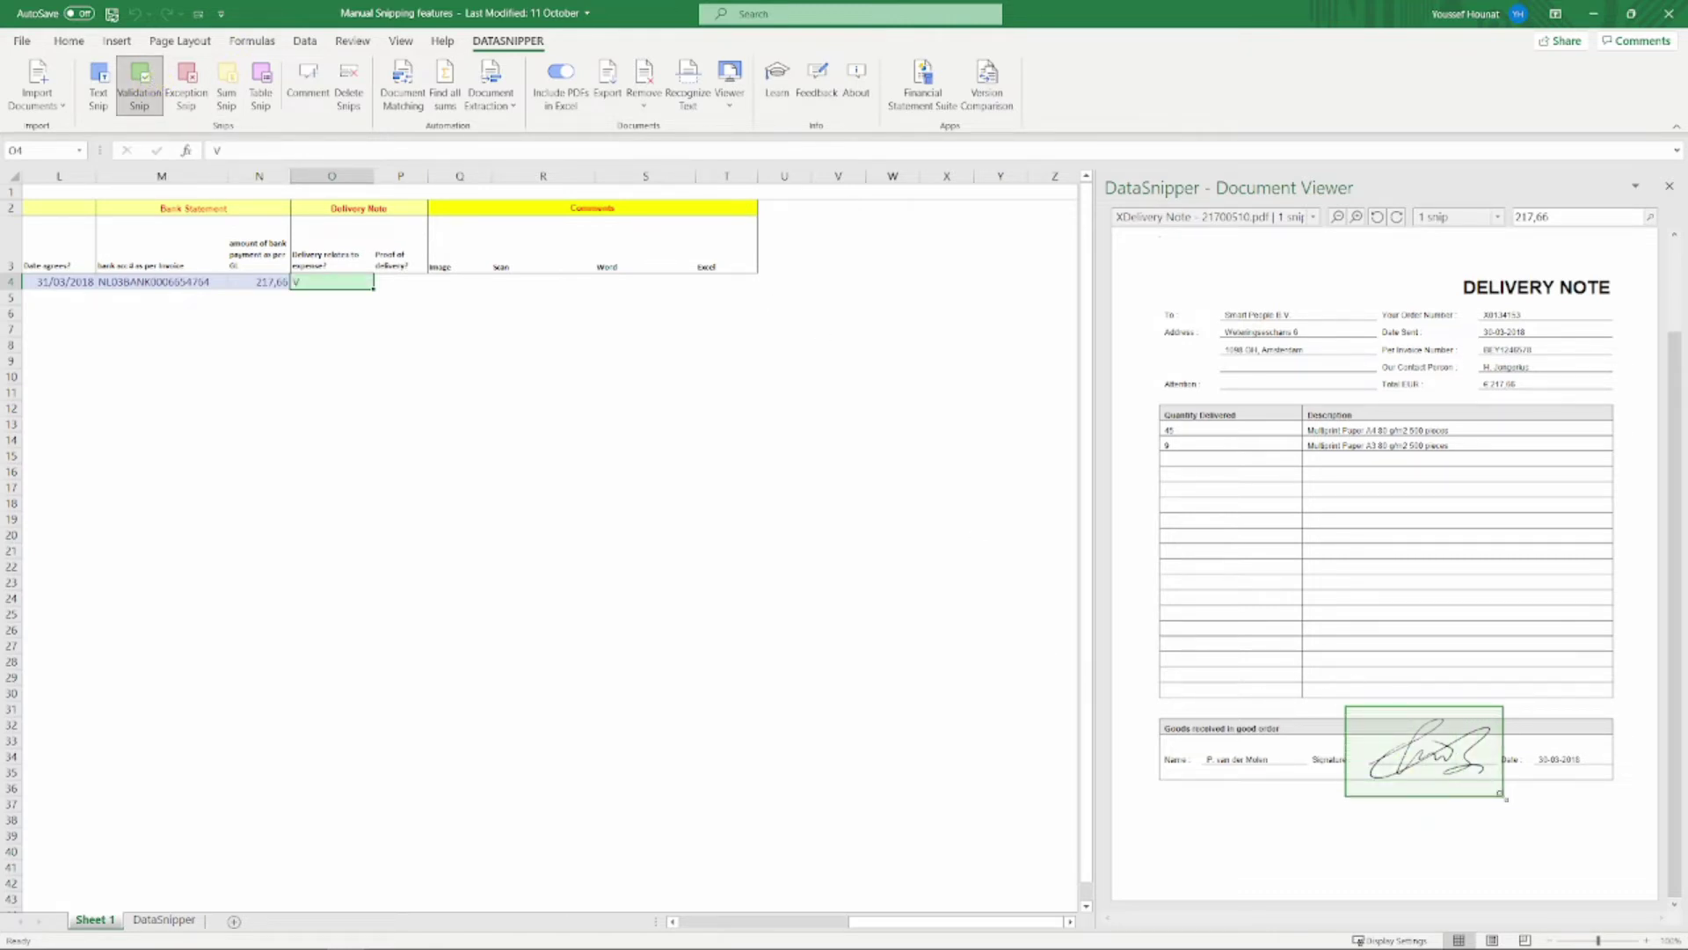
- Open Signatory List Sample.pdf and add a Validation Snip around the first sample signature to cell O4
click(1313, 216)
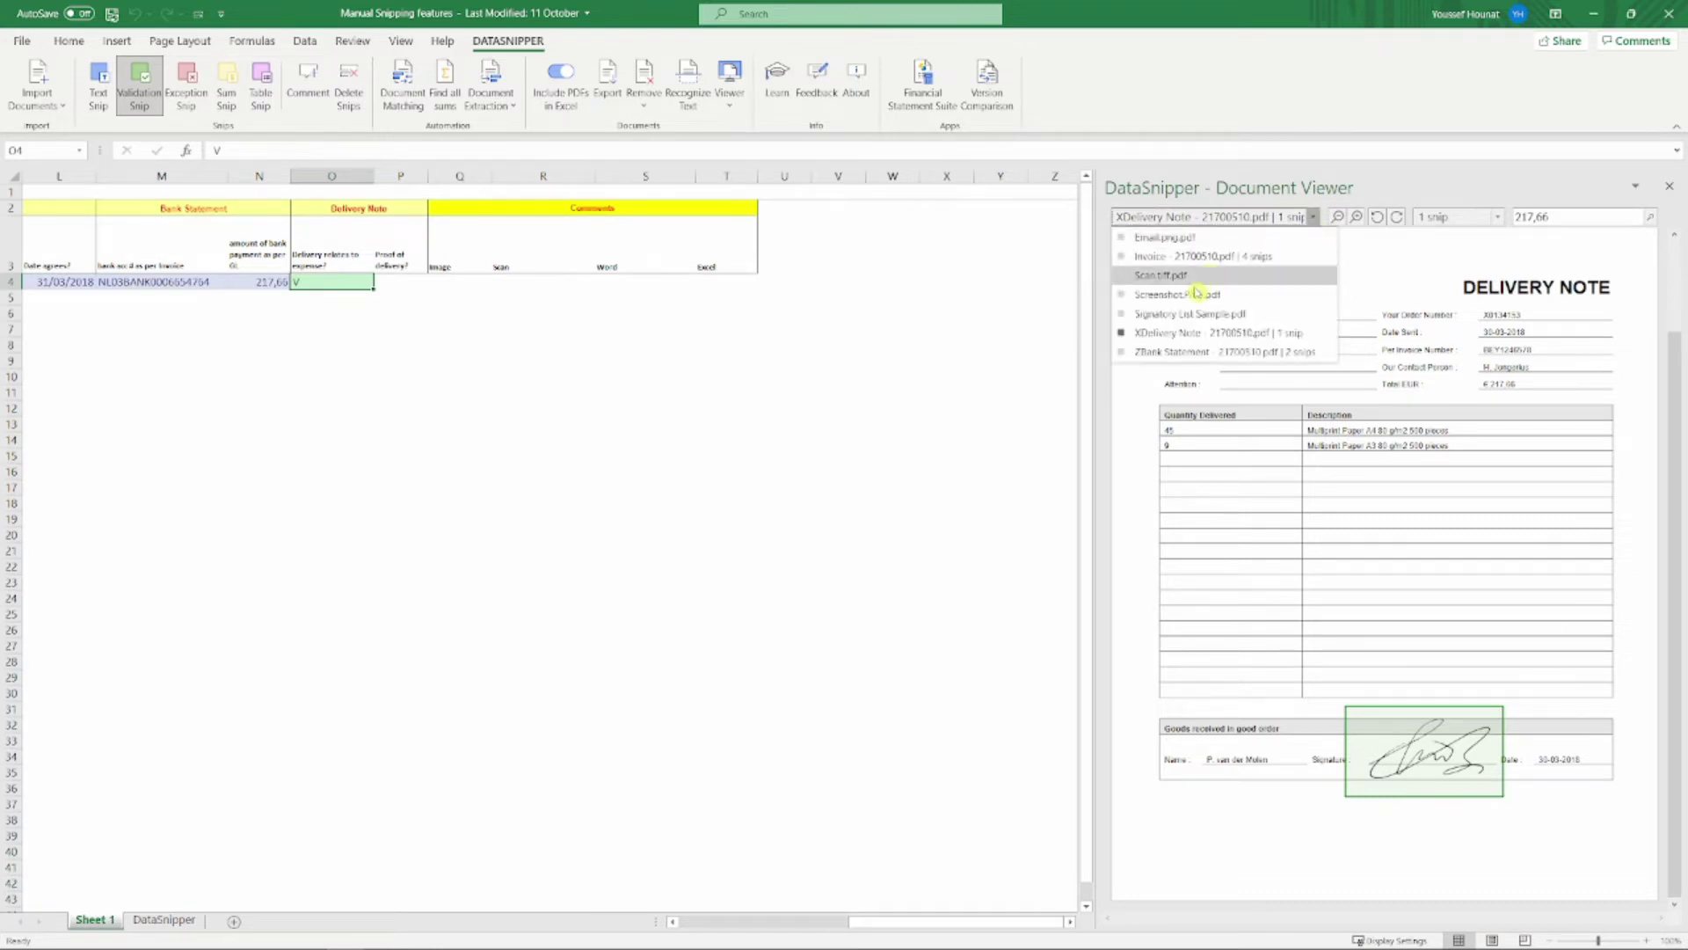
click(1190, 315)
drag(1379, 340, 1579, 428)
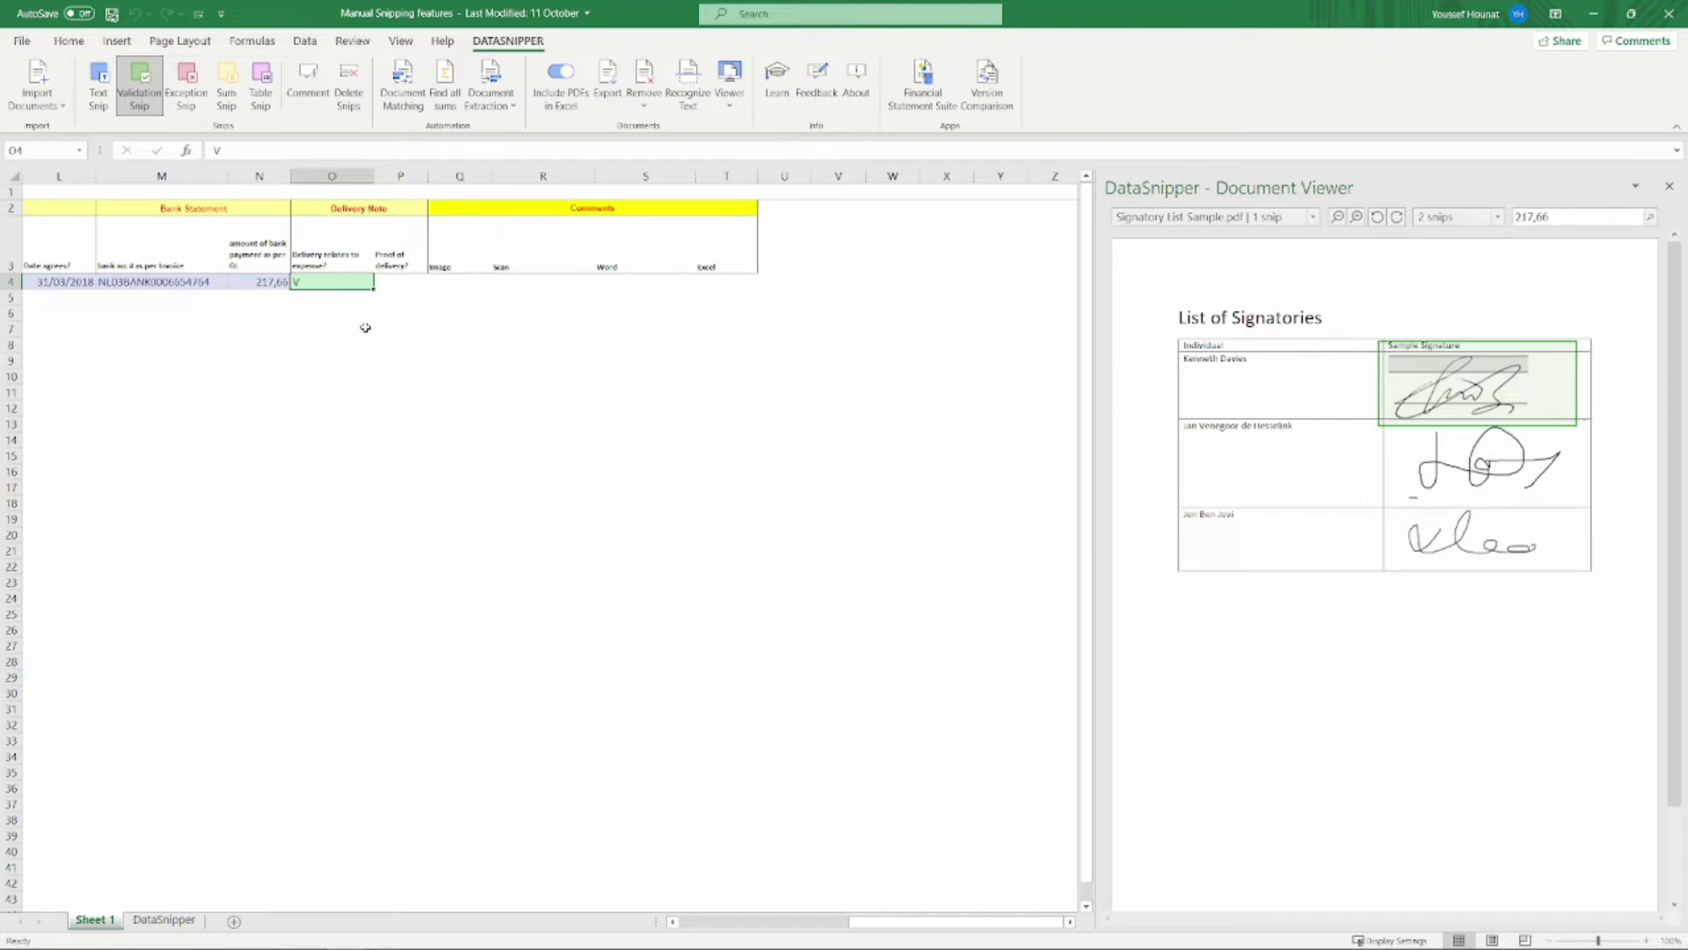
- Review the source evidence behind each snipped cell in row 4, from the invoice amount in J4 to the delivery check in O4
click(330, 329)
key(ctrl+Home)
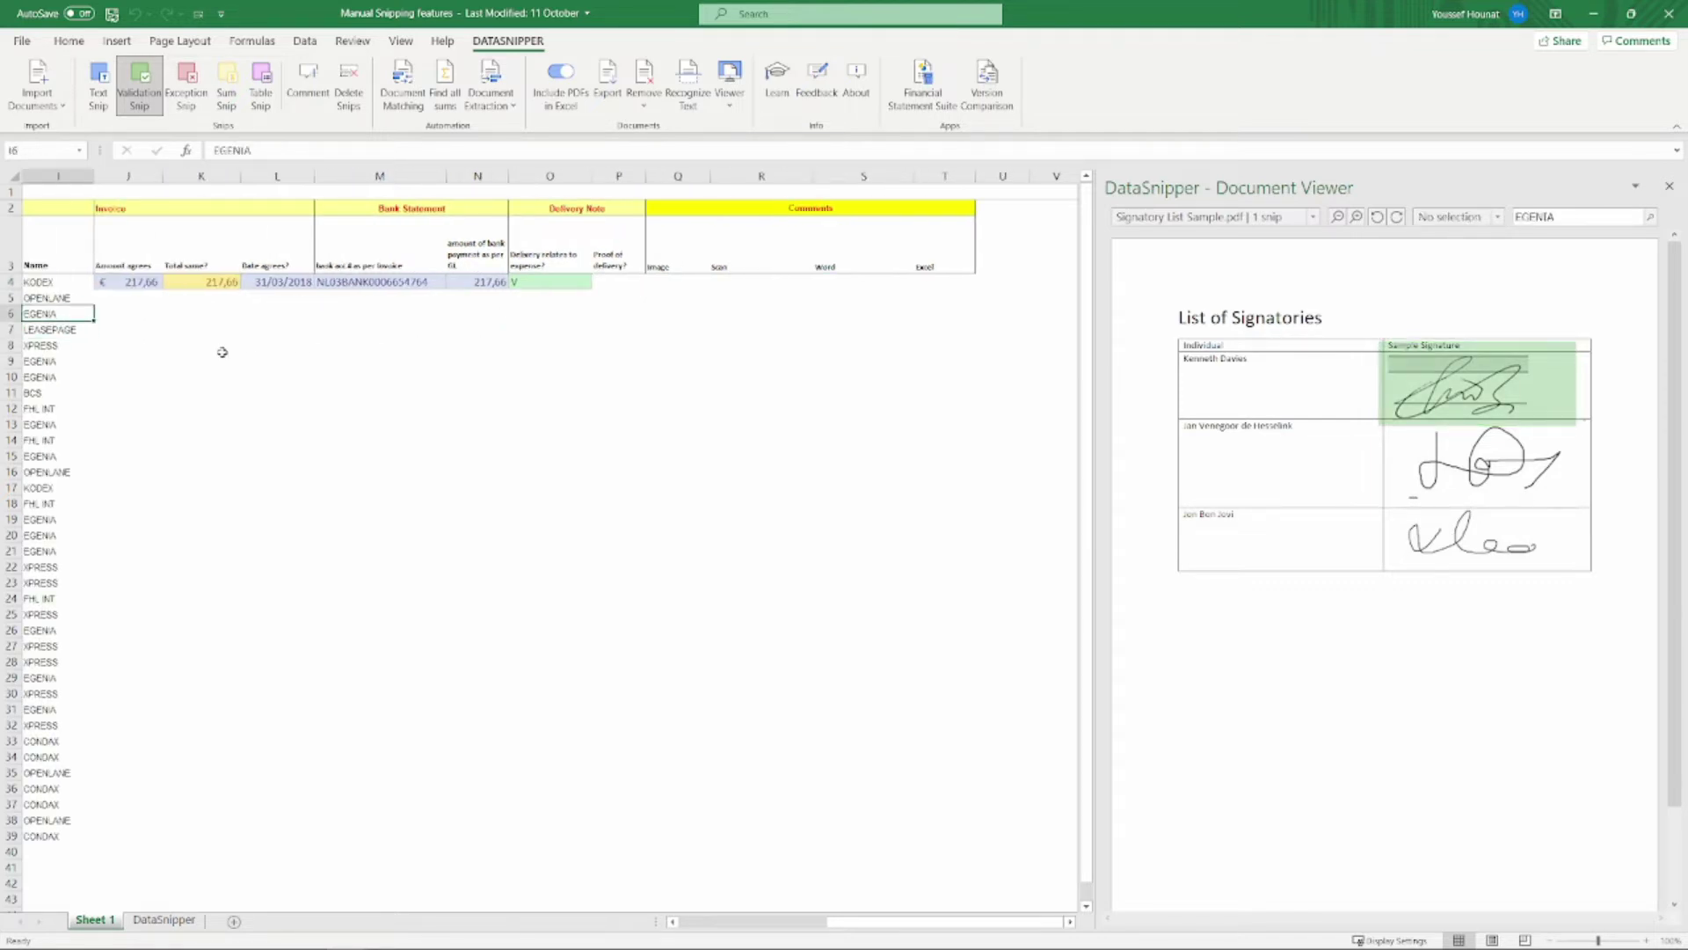
key(Down)
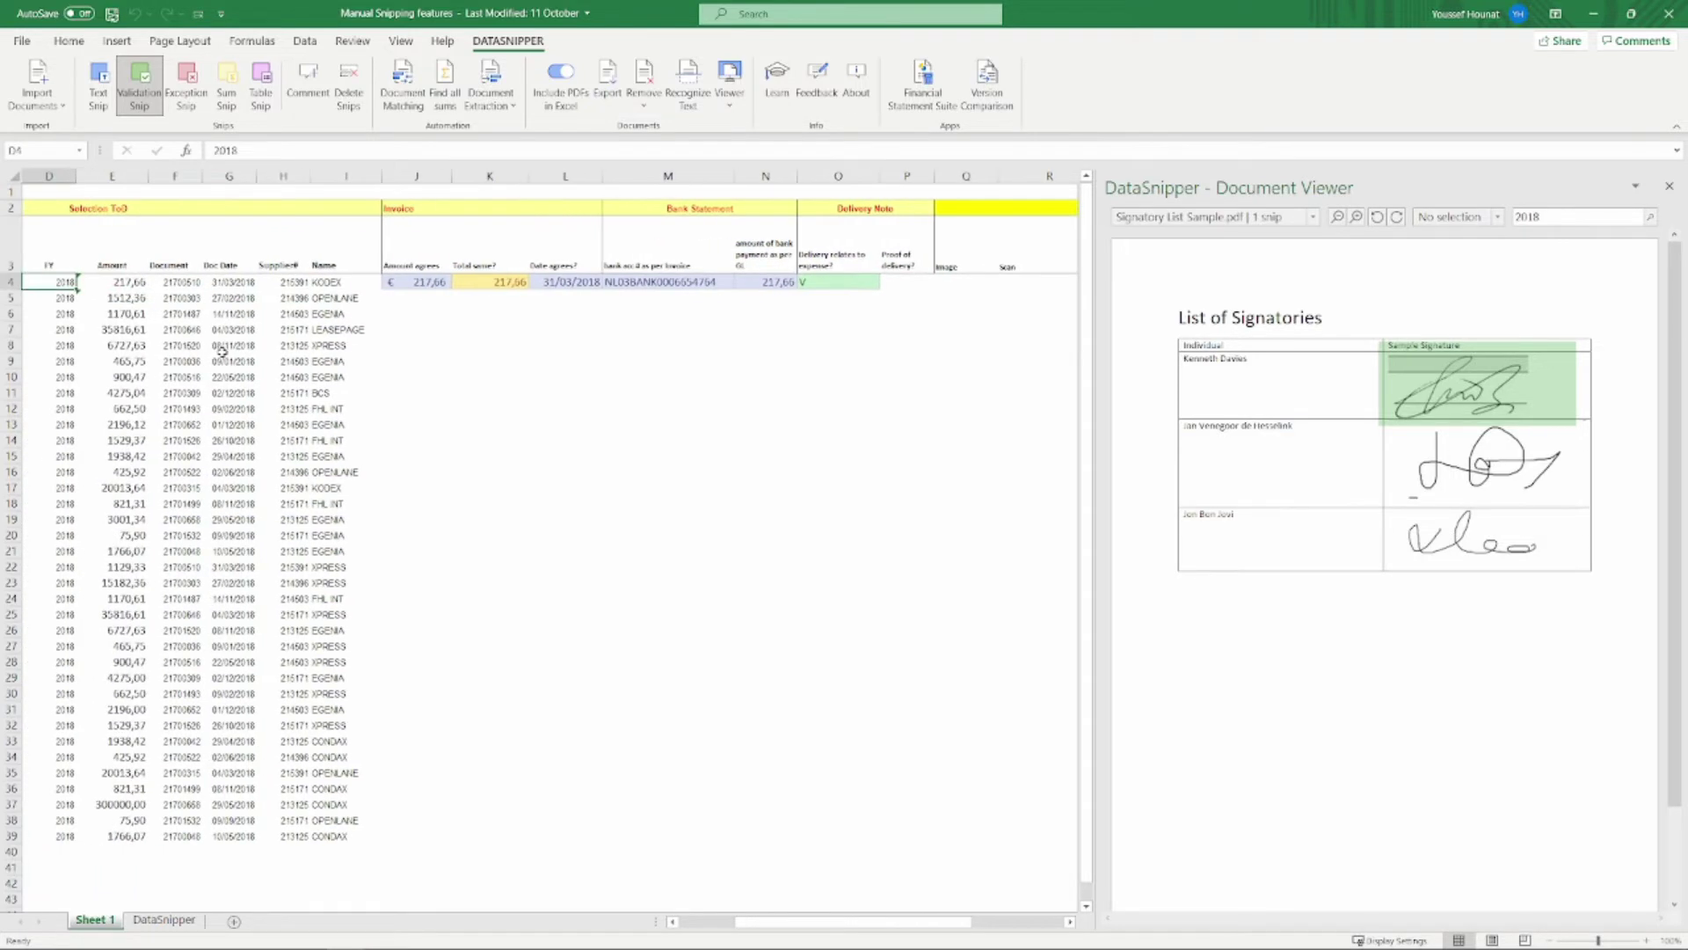
key(Right)
key(Right)
key(Right)
key(Right)
key(Right)
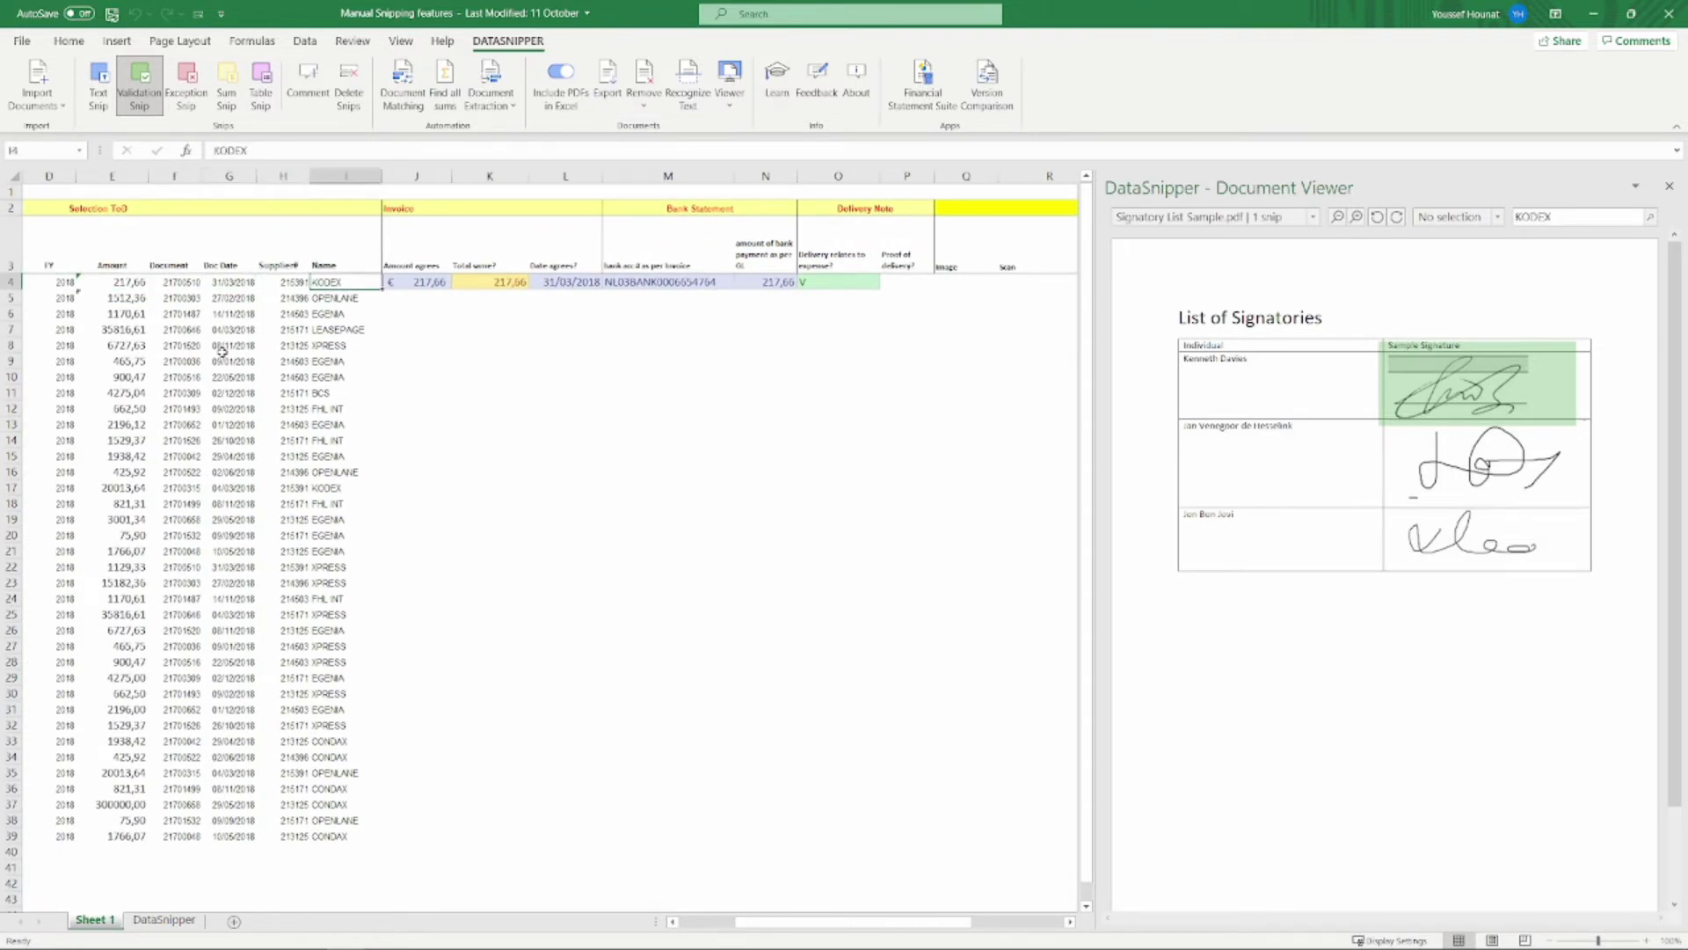
key(Right)
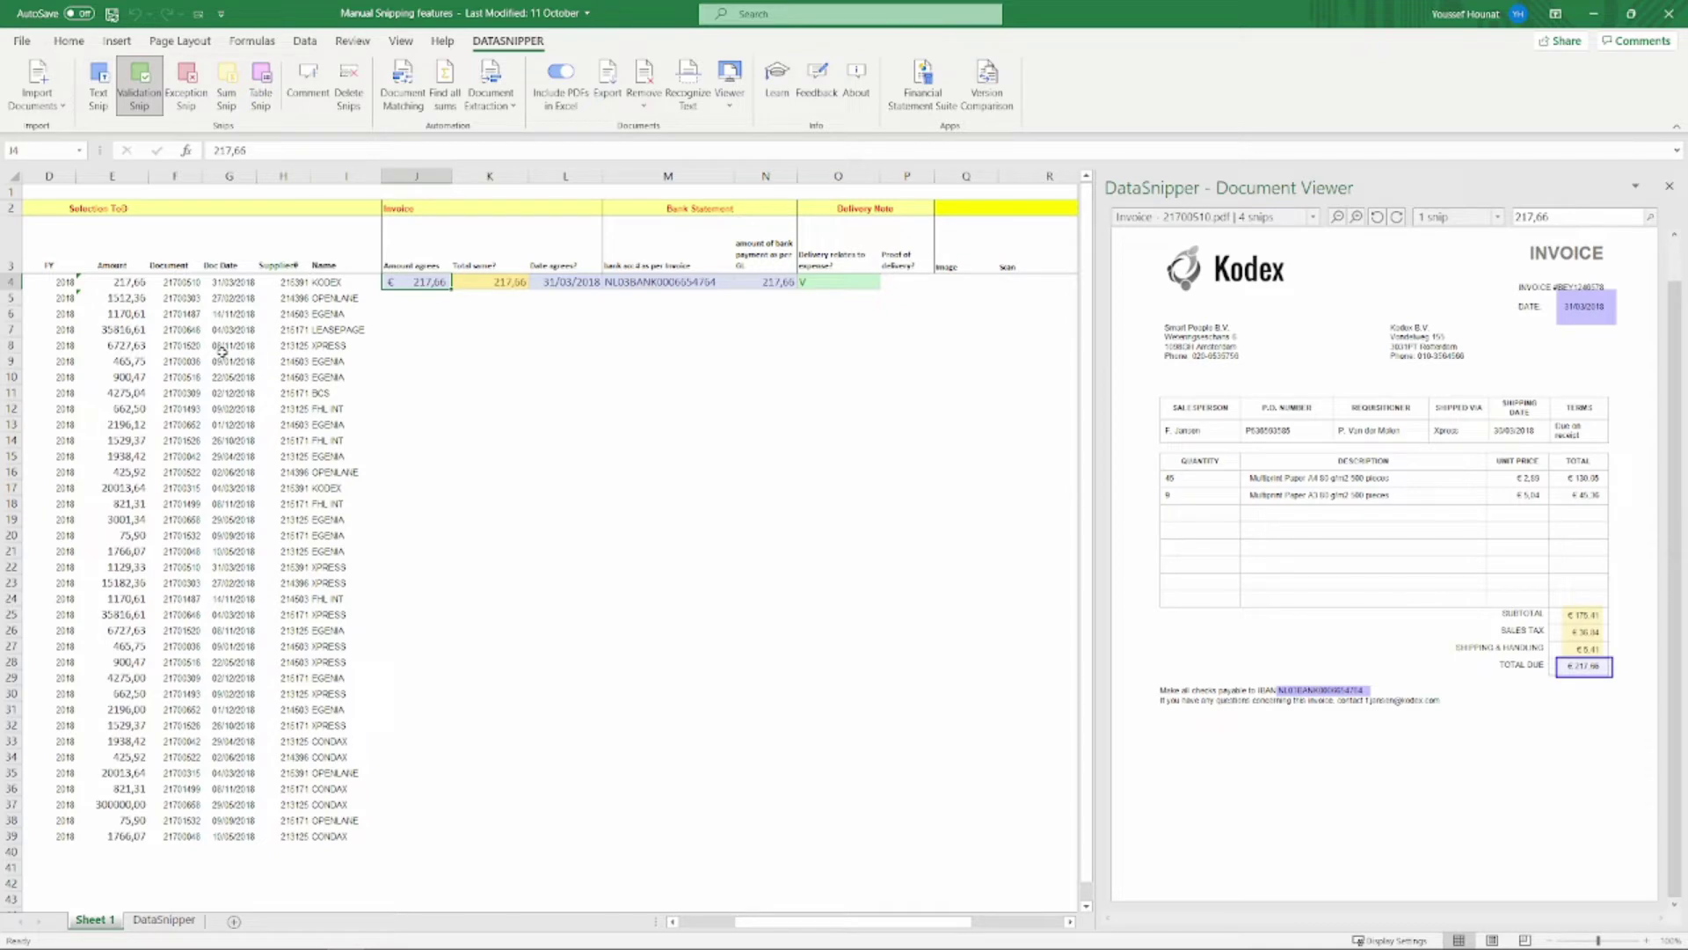
key(Right)
key(Right)
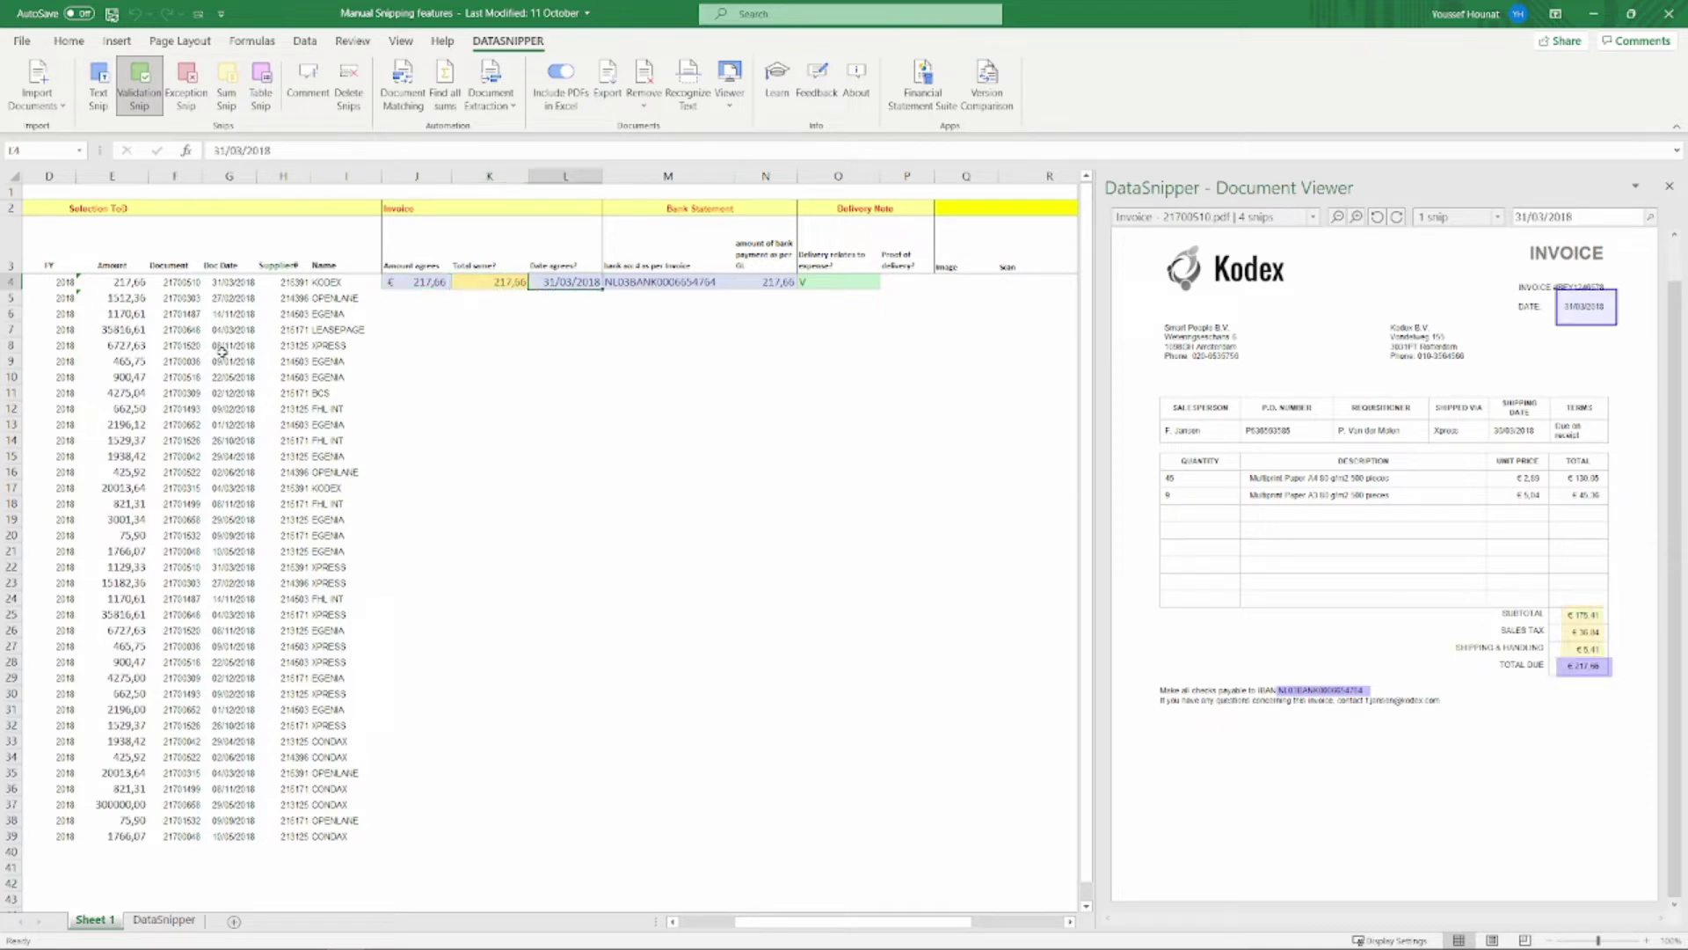
key(Right)
key(Right)
key(Right)
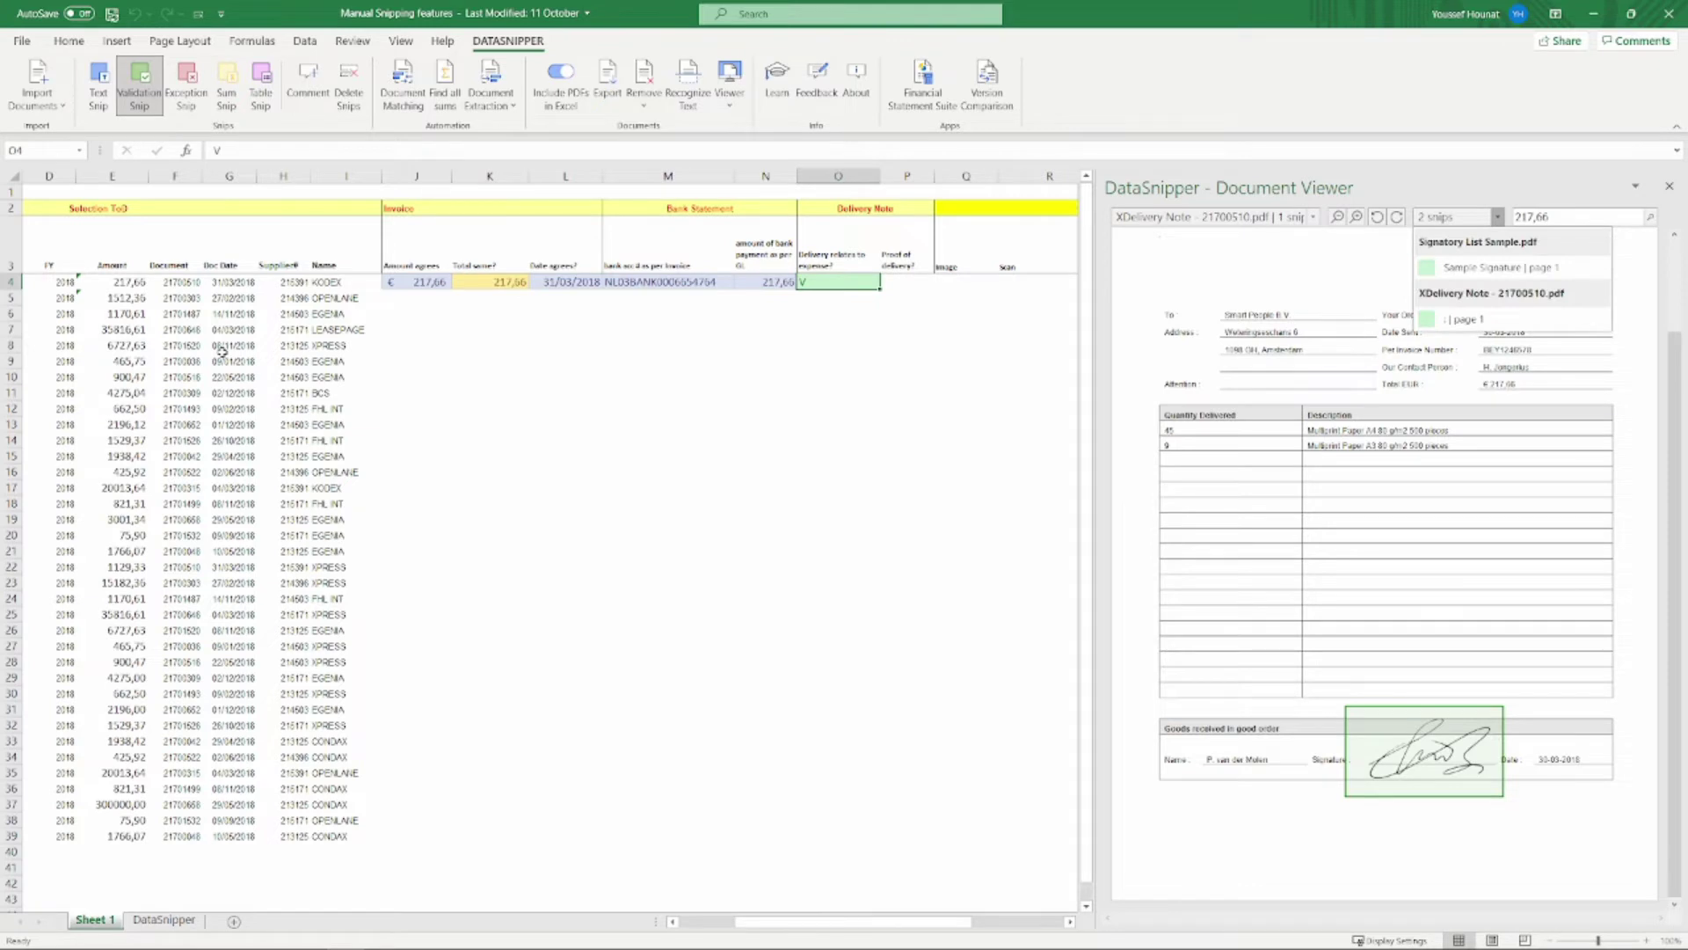
key(Down)
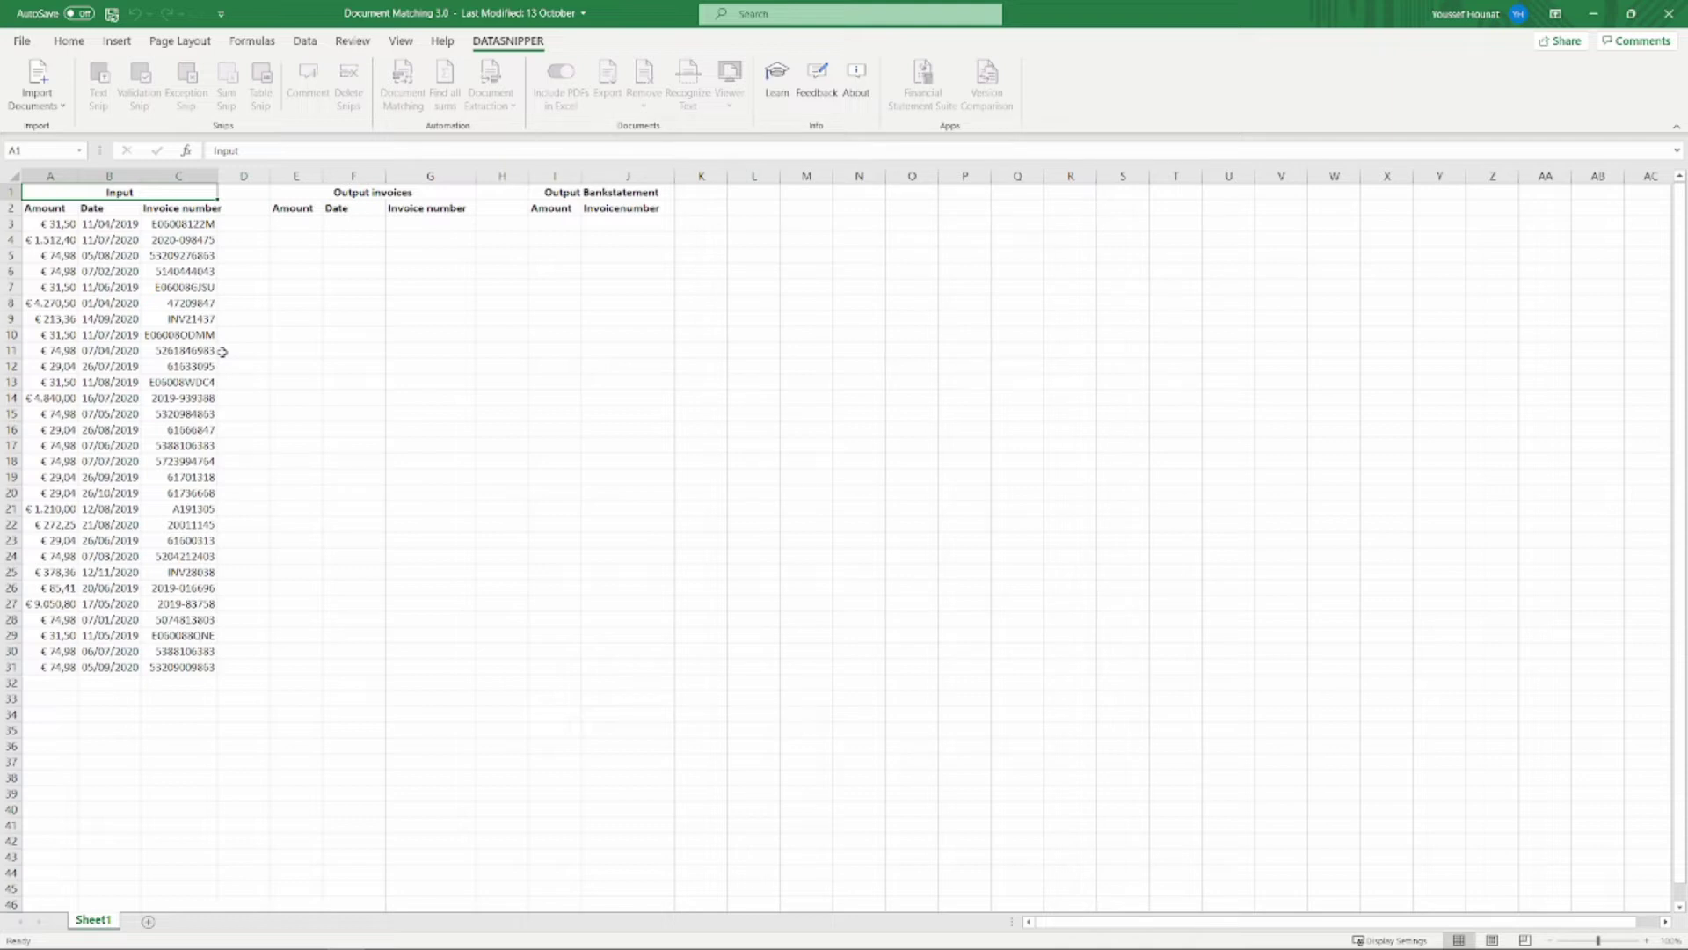
- Import all PDF documents from the Invoices folder into the Document Matching 3.0 workbook
click(37, 78)
double_click(187, 138)
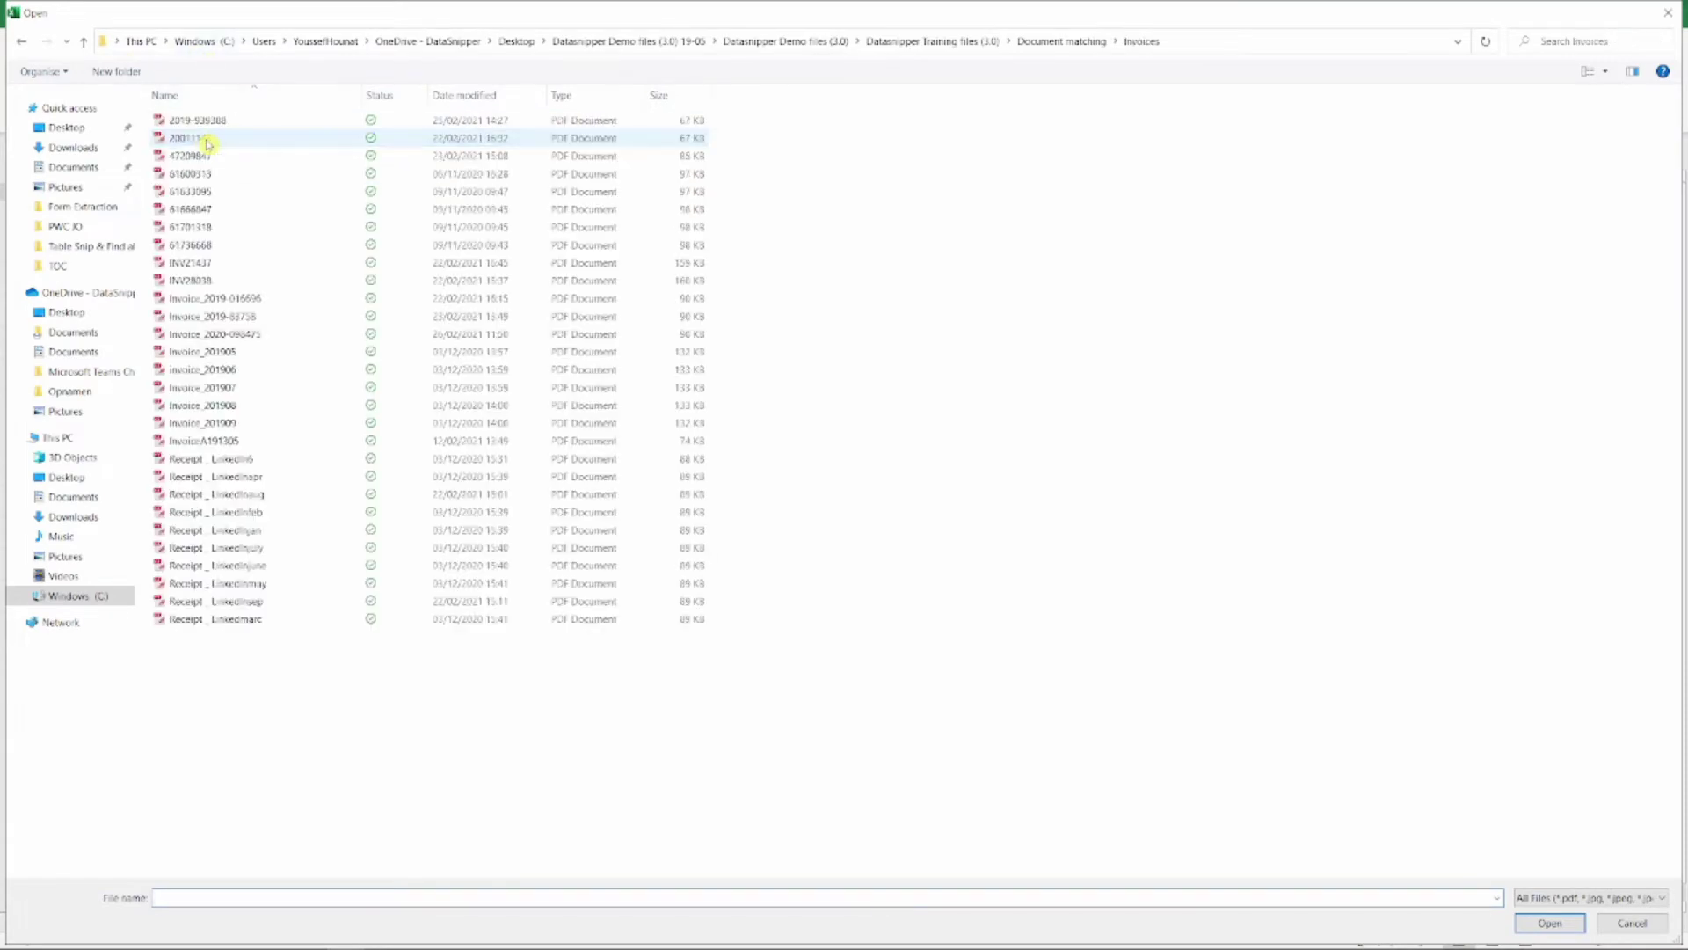
click(214, 123)
key(ctrl+a)
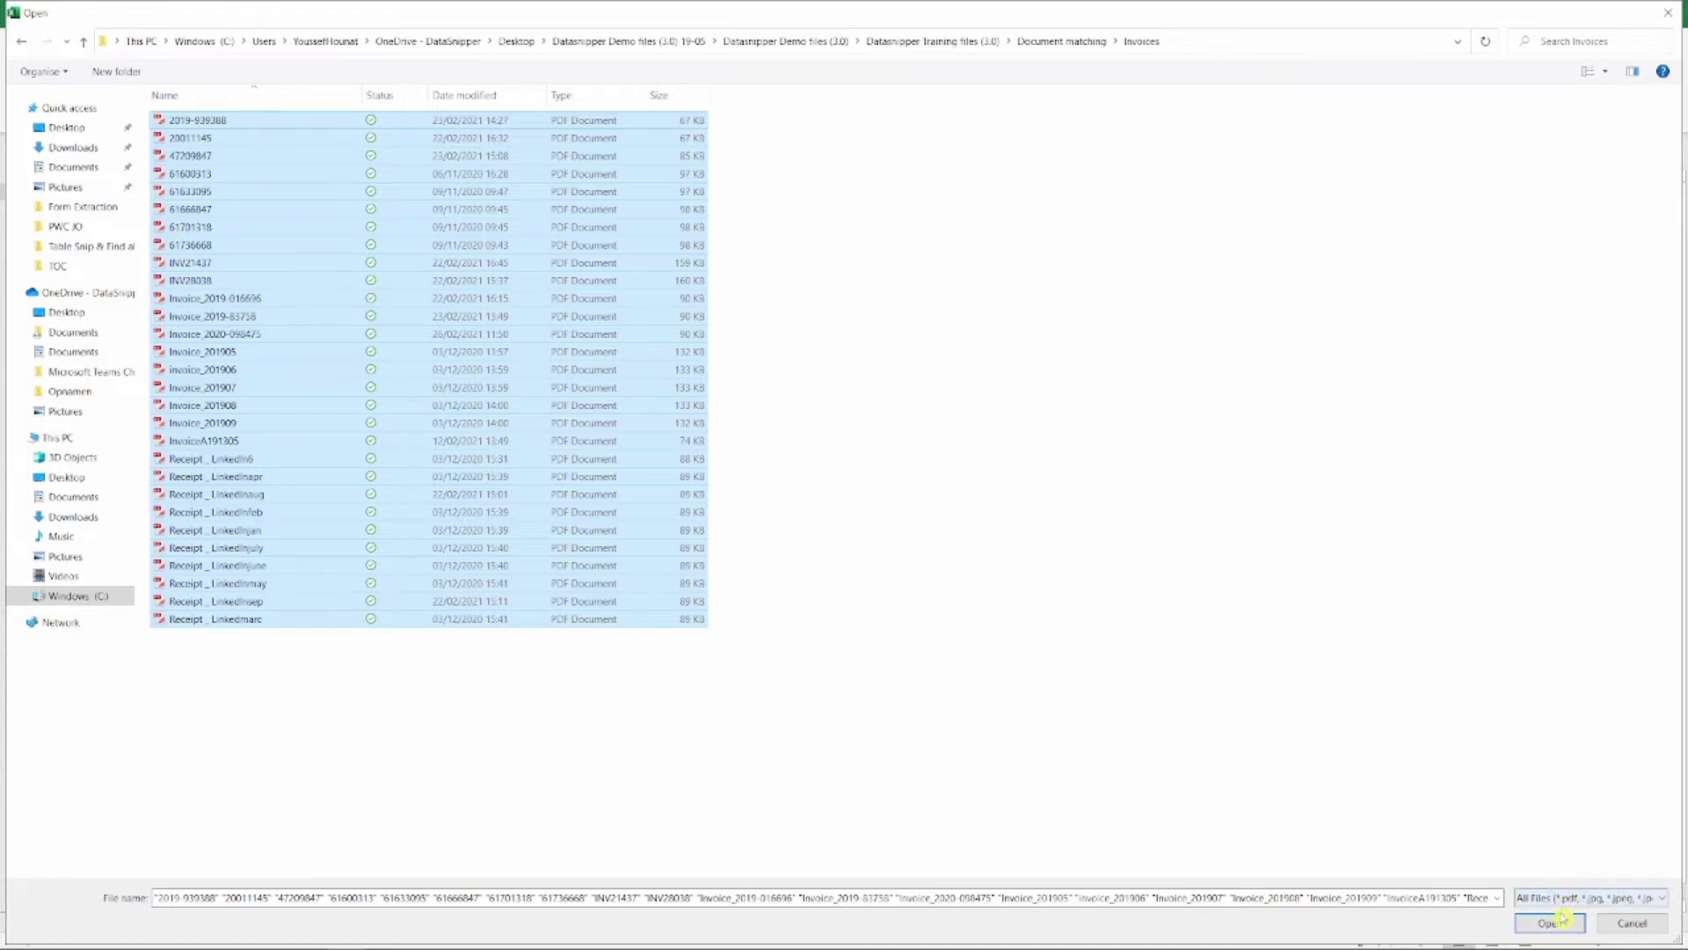
click(1557, 923)
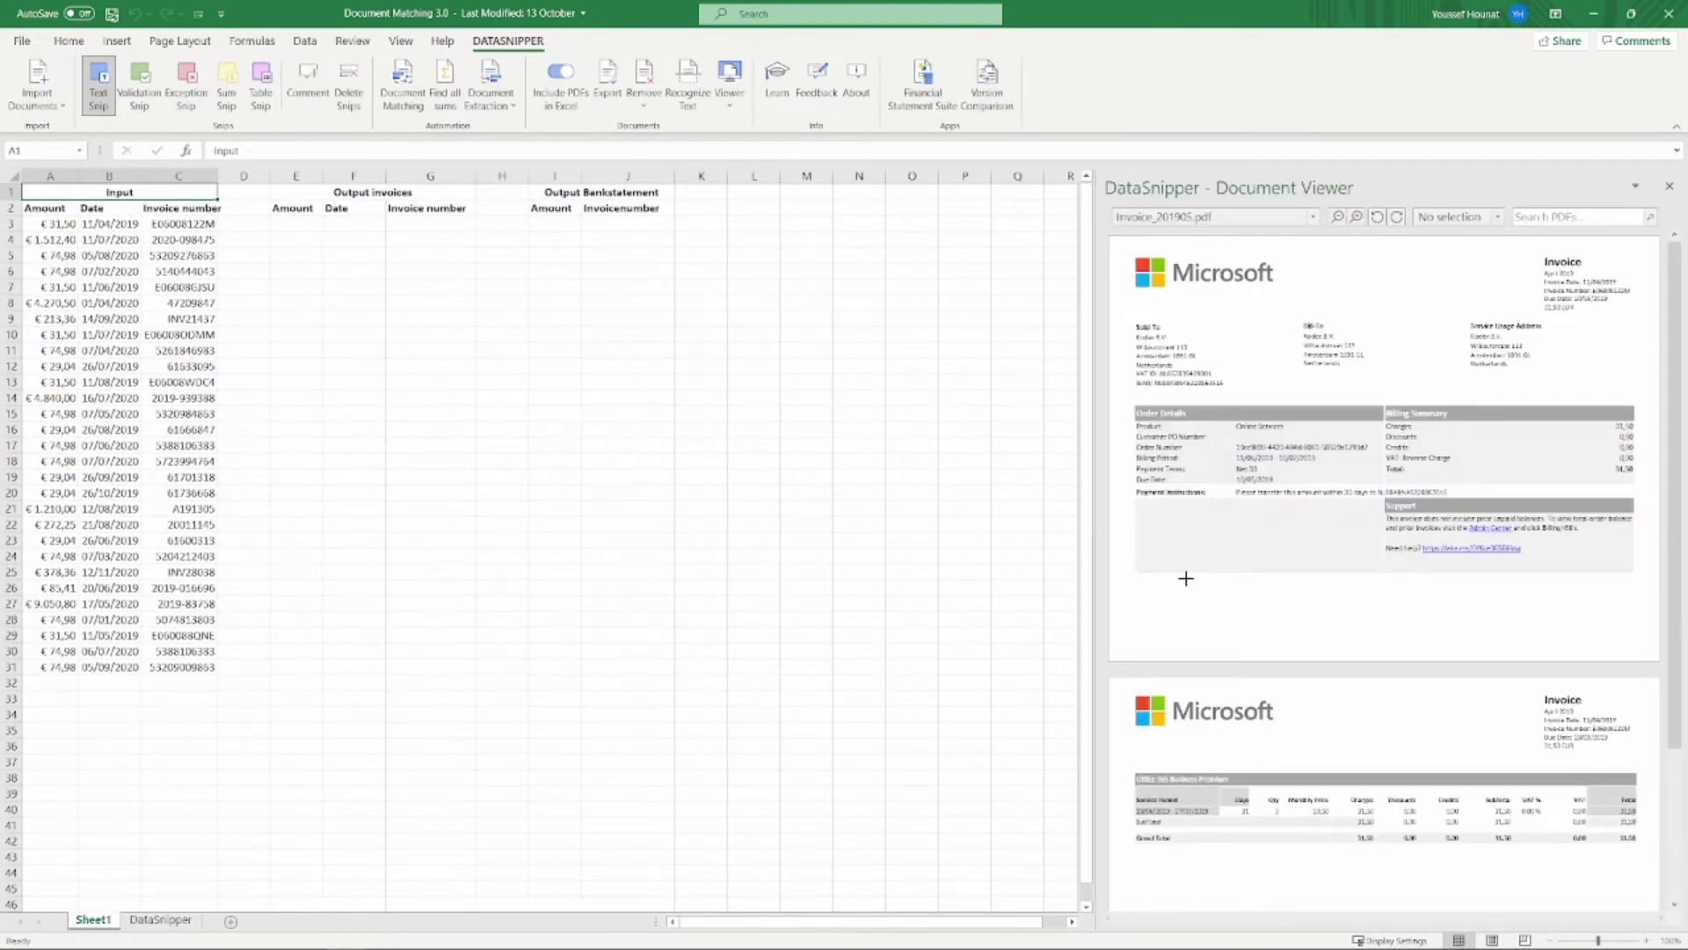
- Set up Document Matching with header row 2 and map input A | Amount to output E | Amount
click(402, 78)
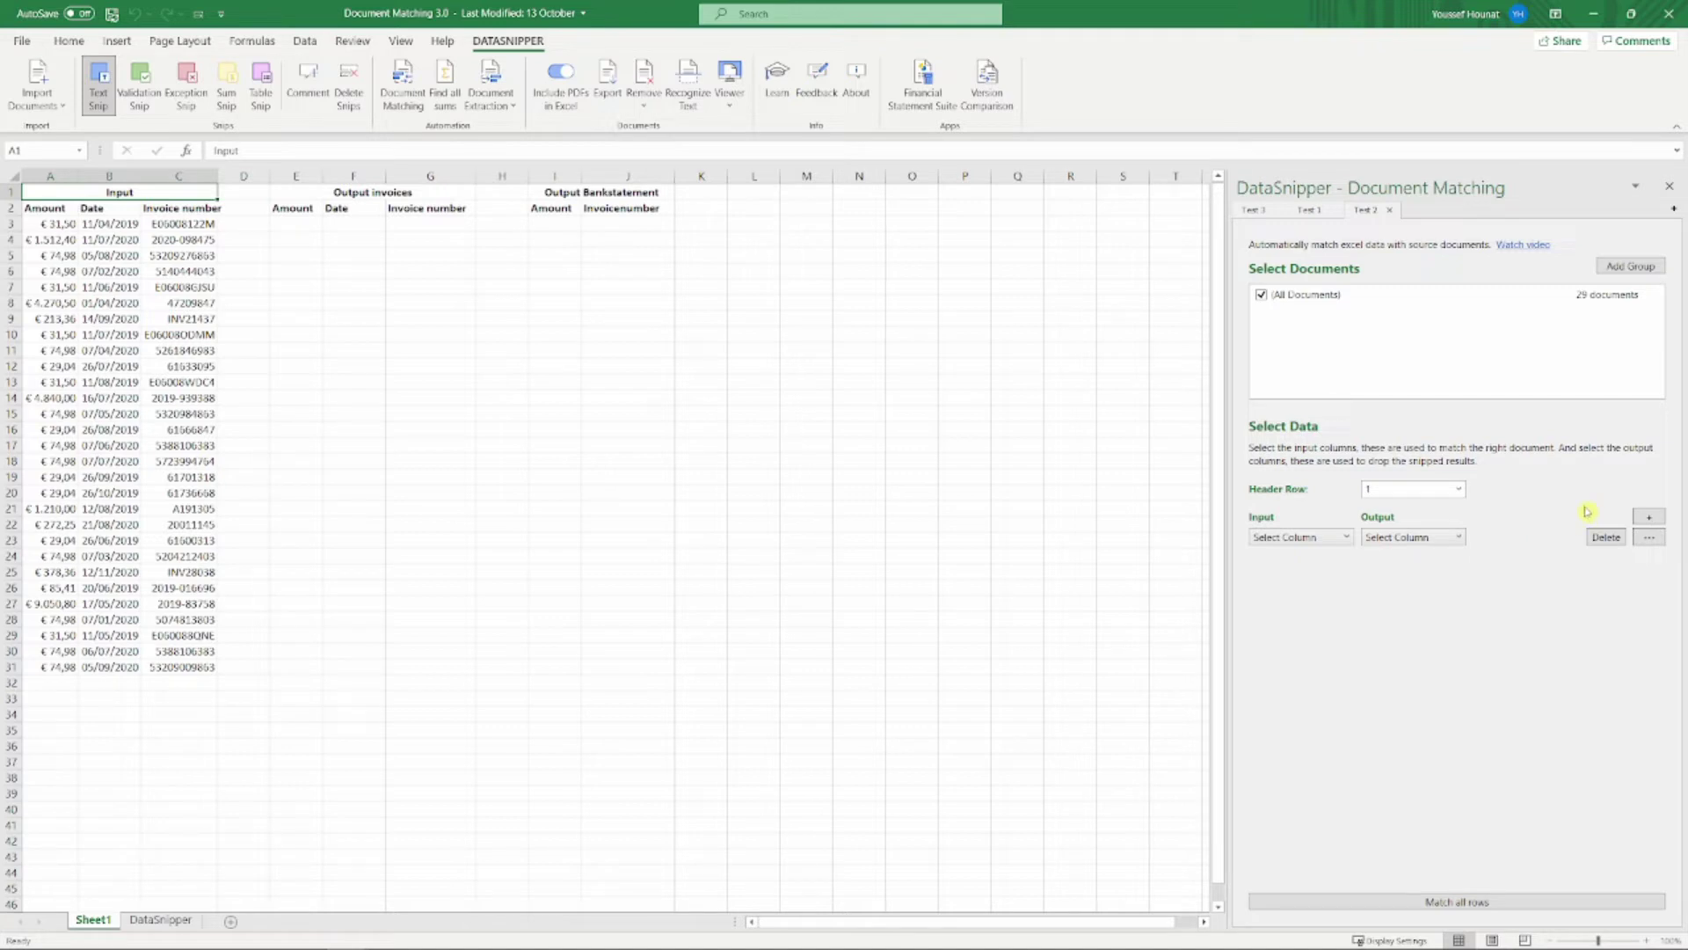
click(1396, 487)
text(2)
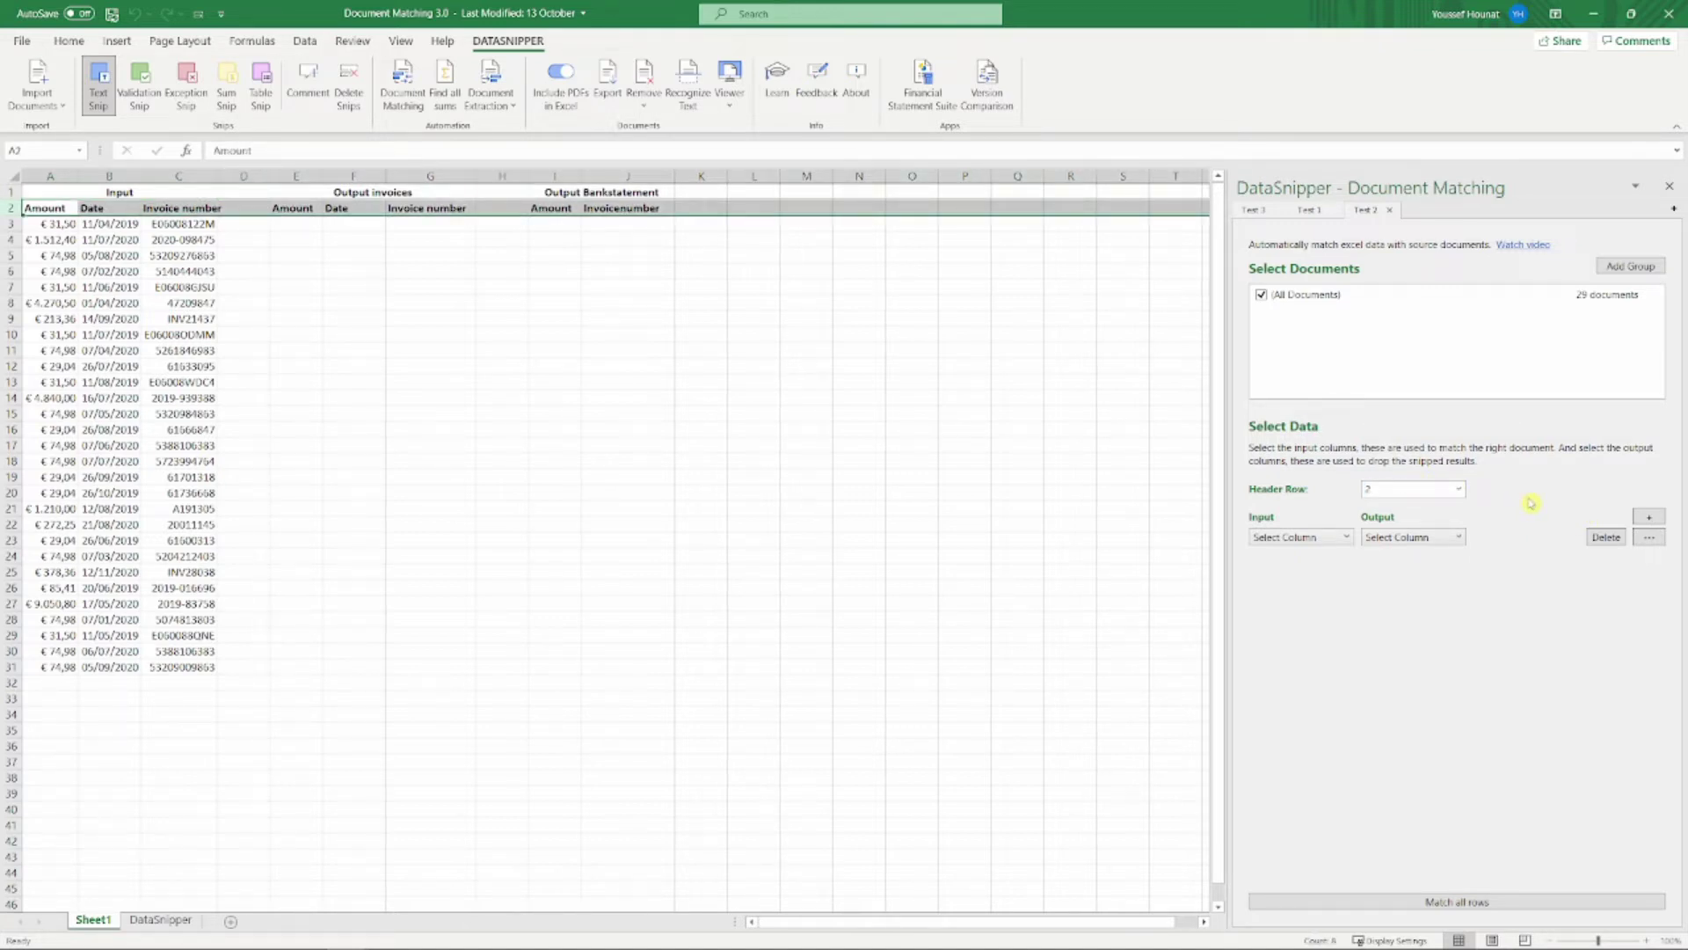
click(1291, 535)
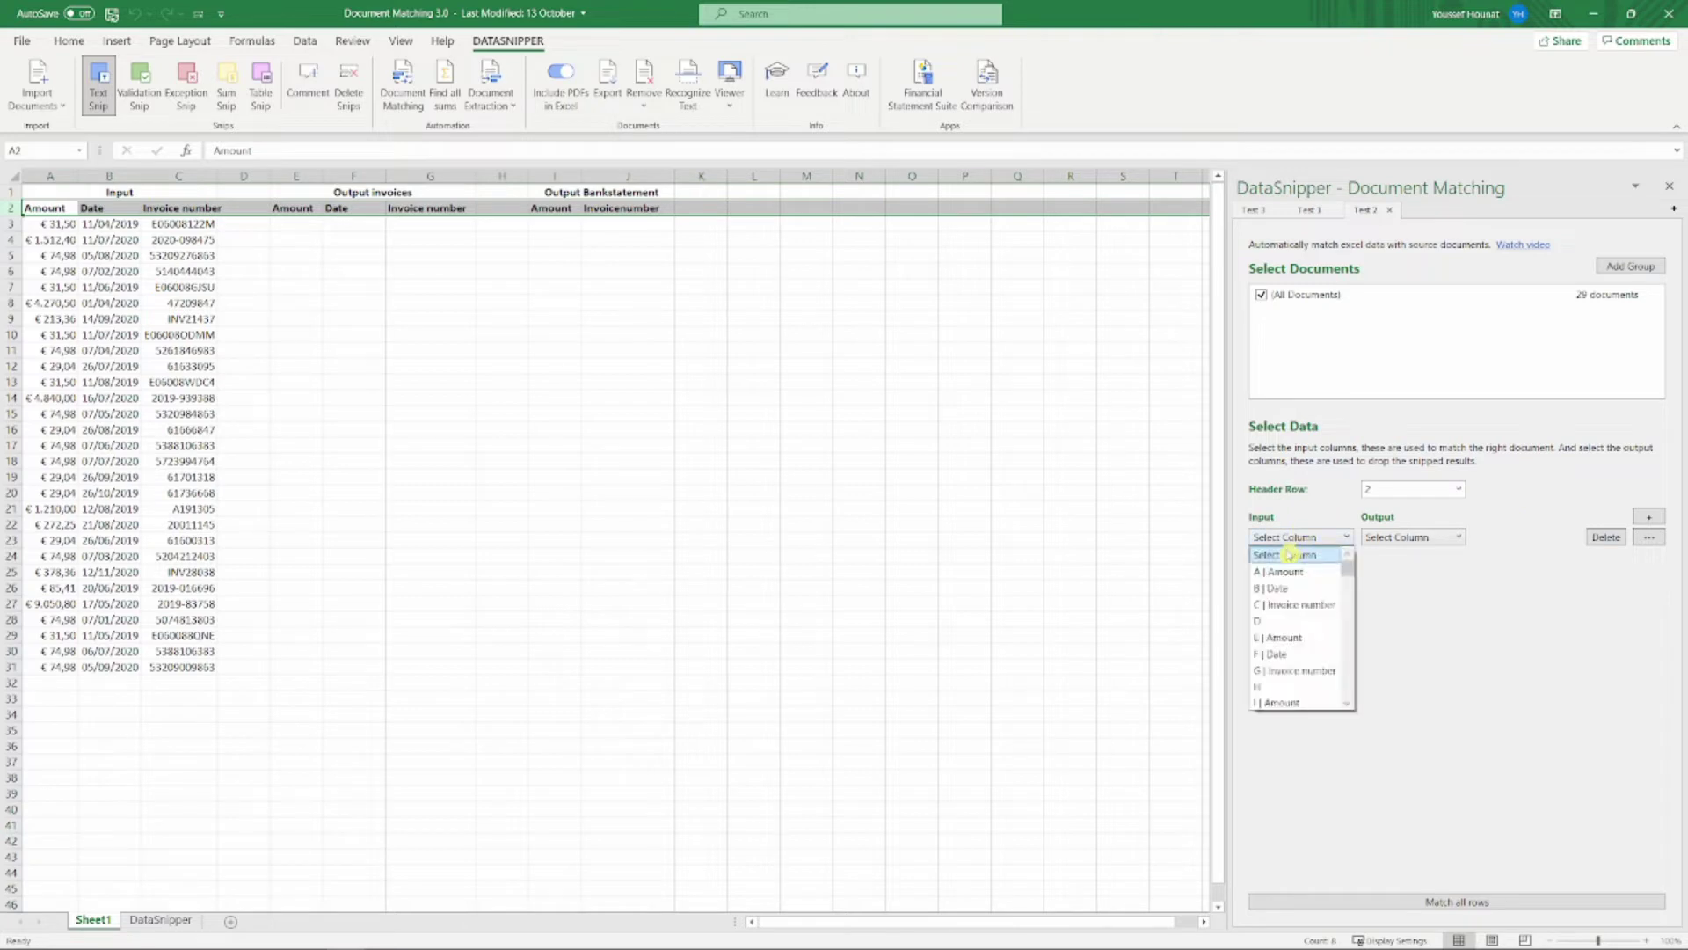
click(1285, 571)
click(1402, 538)
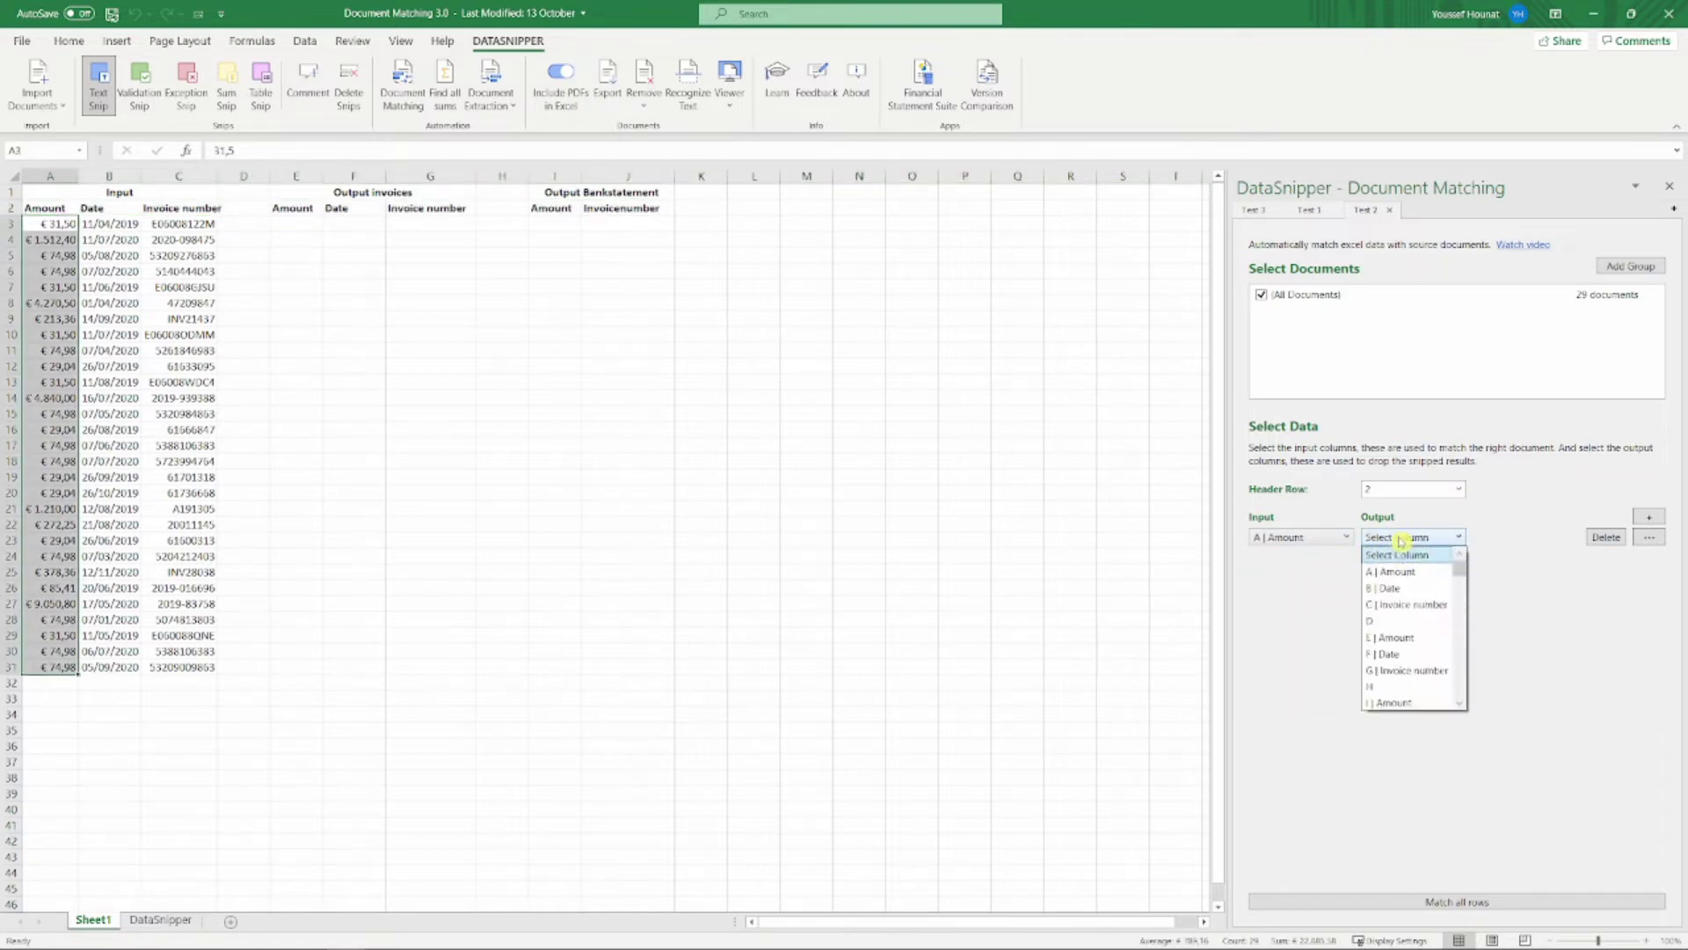
click(1393, 637)
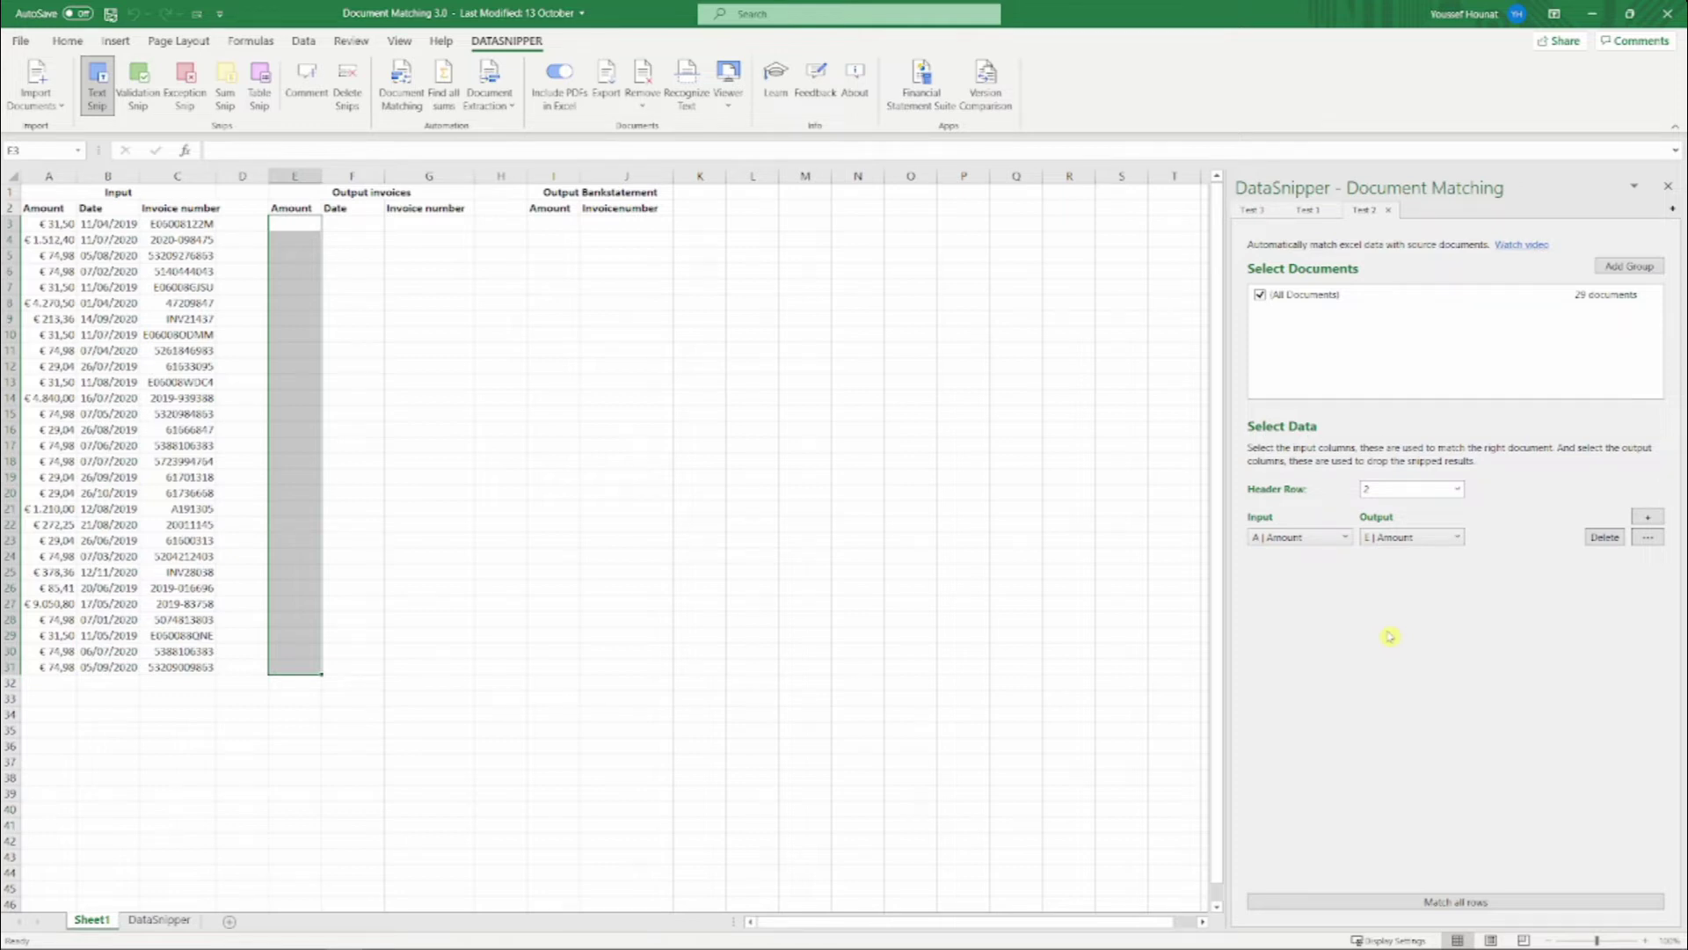
- Add a second column pair with B | Date as input and B | Date as output
click(1650, 516)
click(1310, 559)
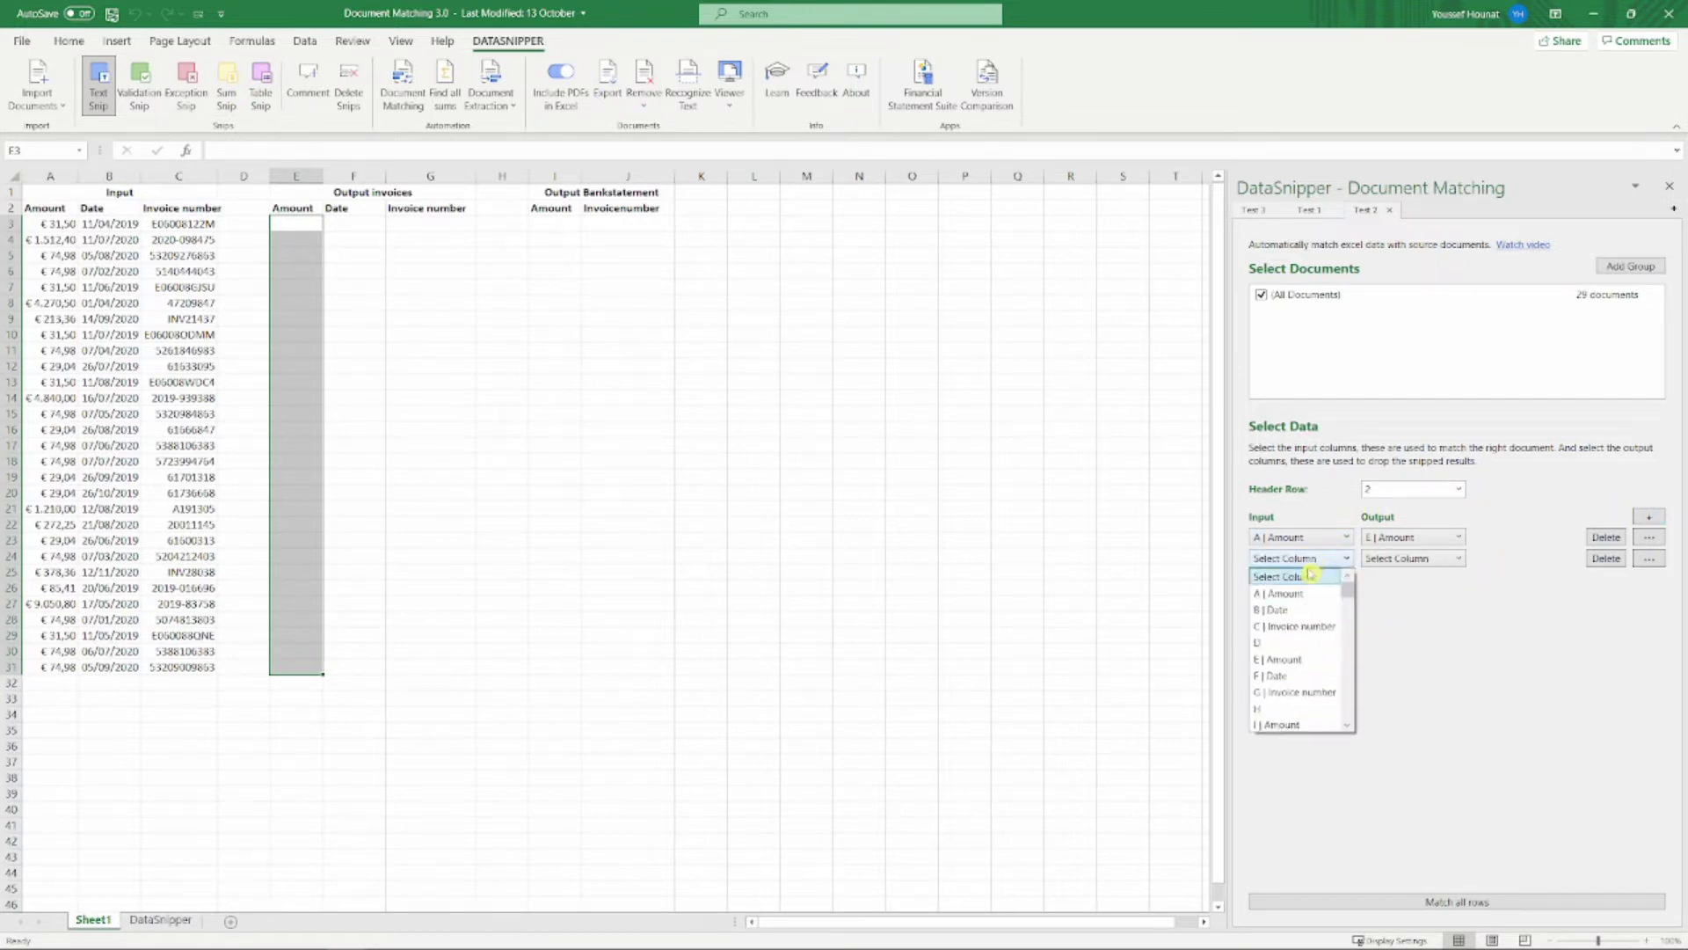
click(1293, 610)
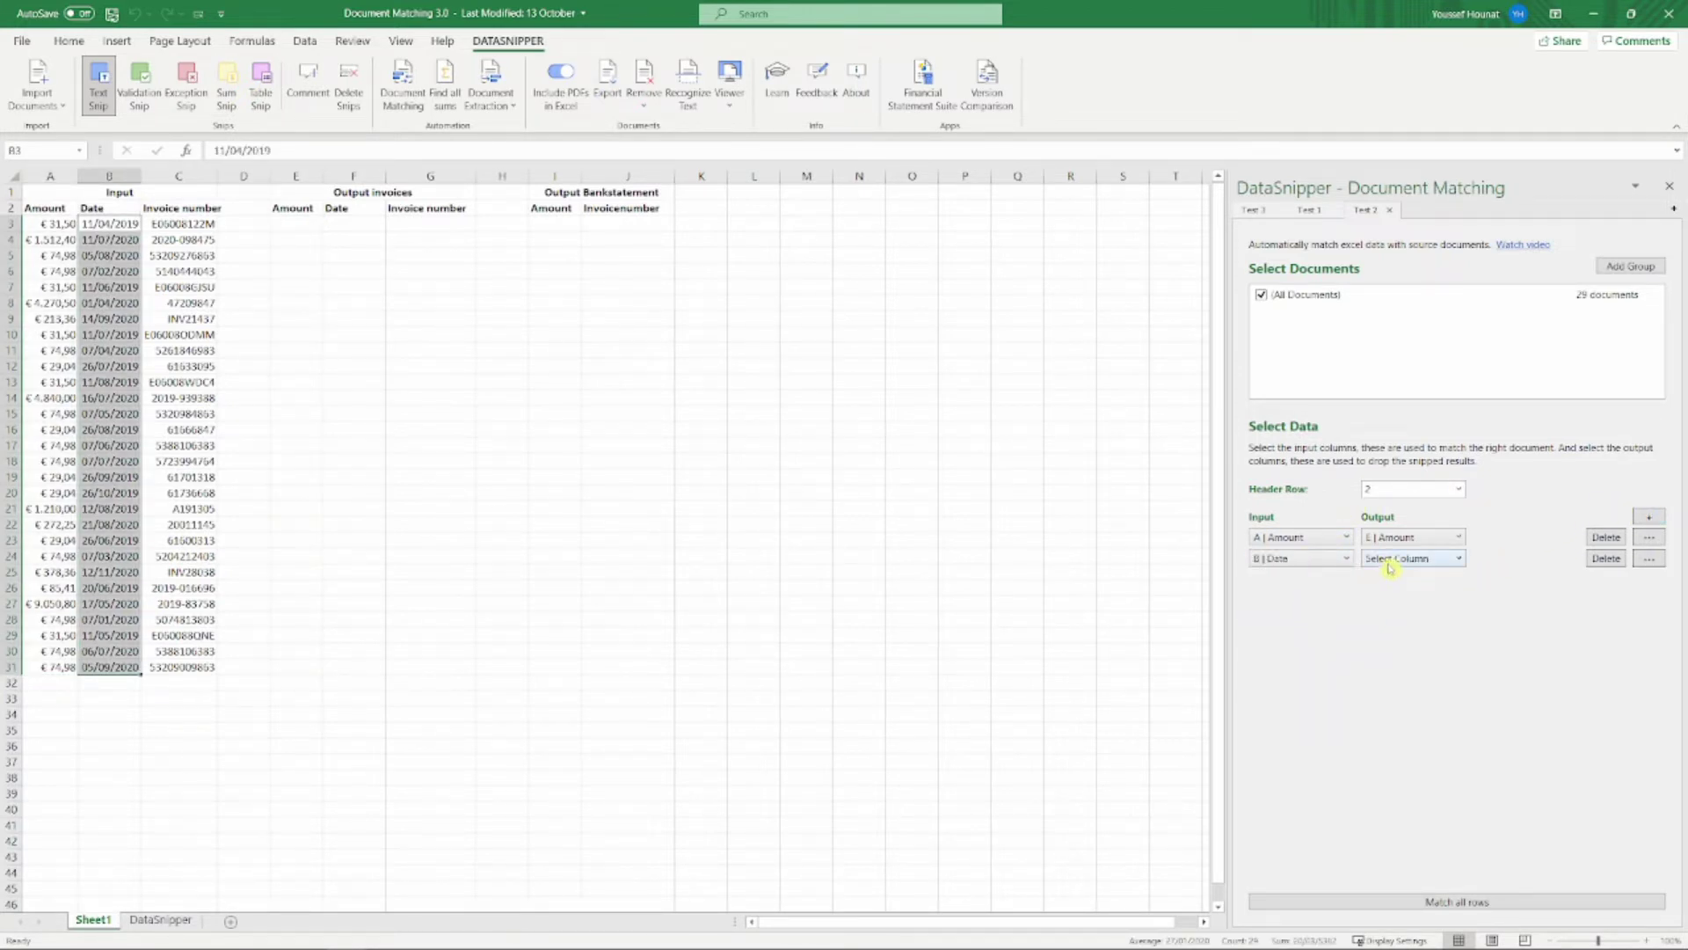
click(1390, 559)
click(1407, 610)
- Add a third pair mapping C | Invoice number to G | Invoice number, and change the Date pair's output to F | Date
click(1649, 517)
click(1302, 581)
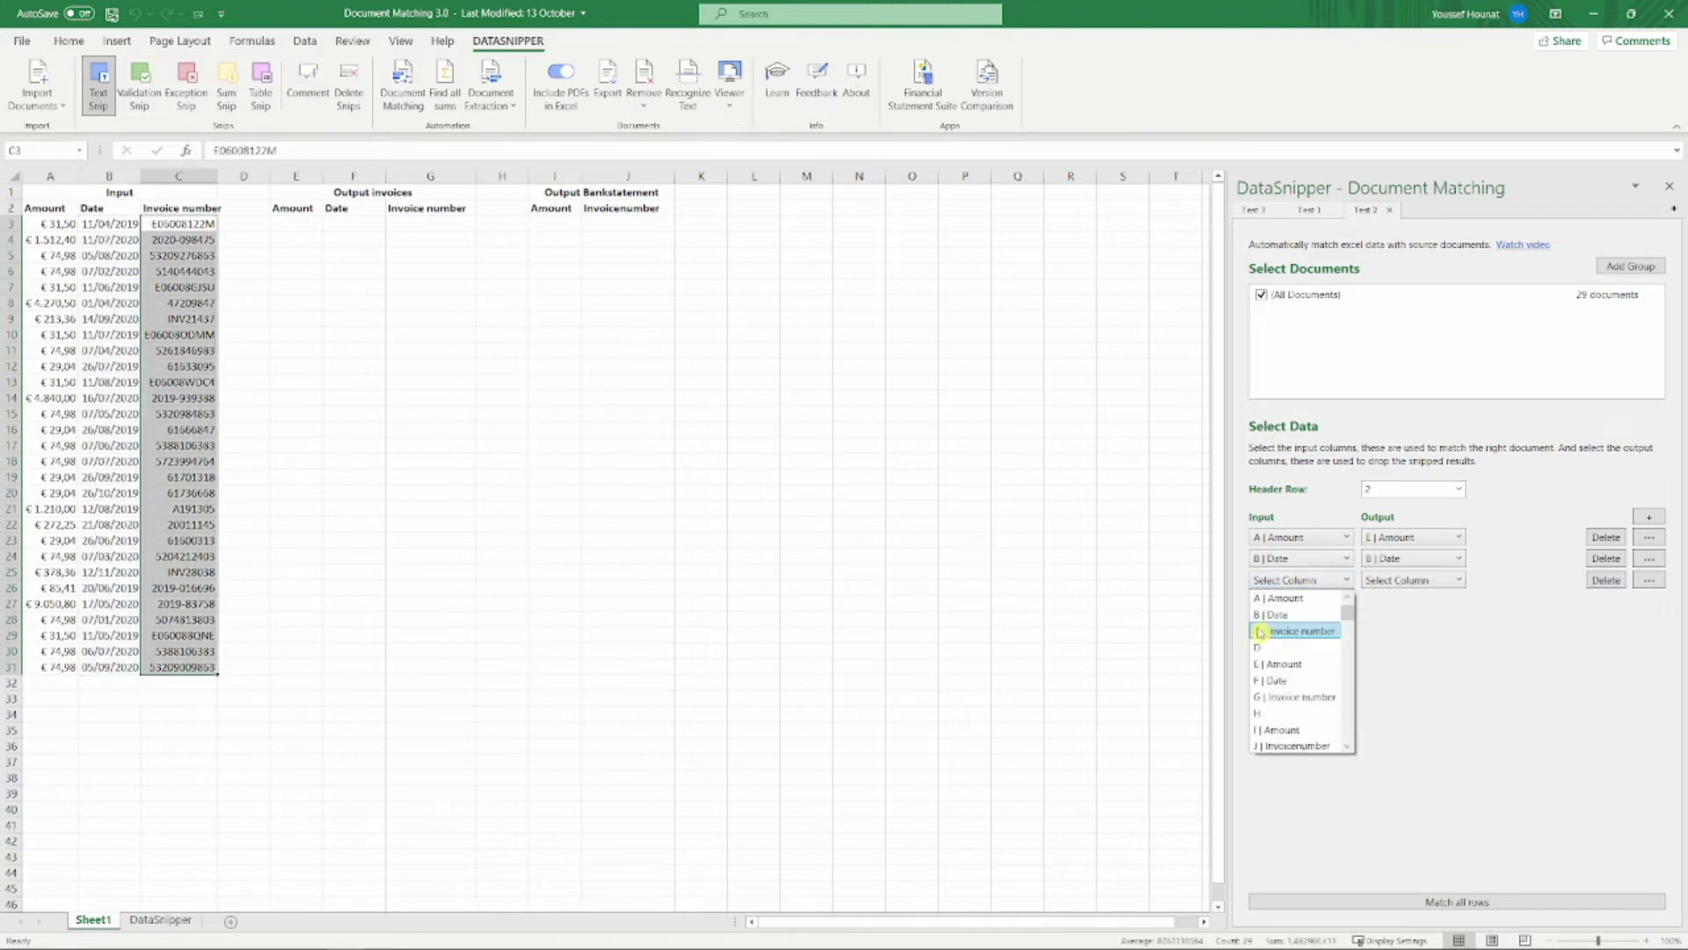
click(1300, 630)
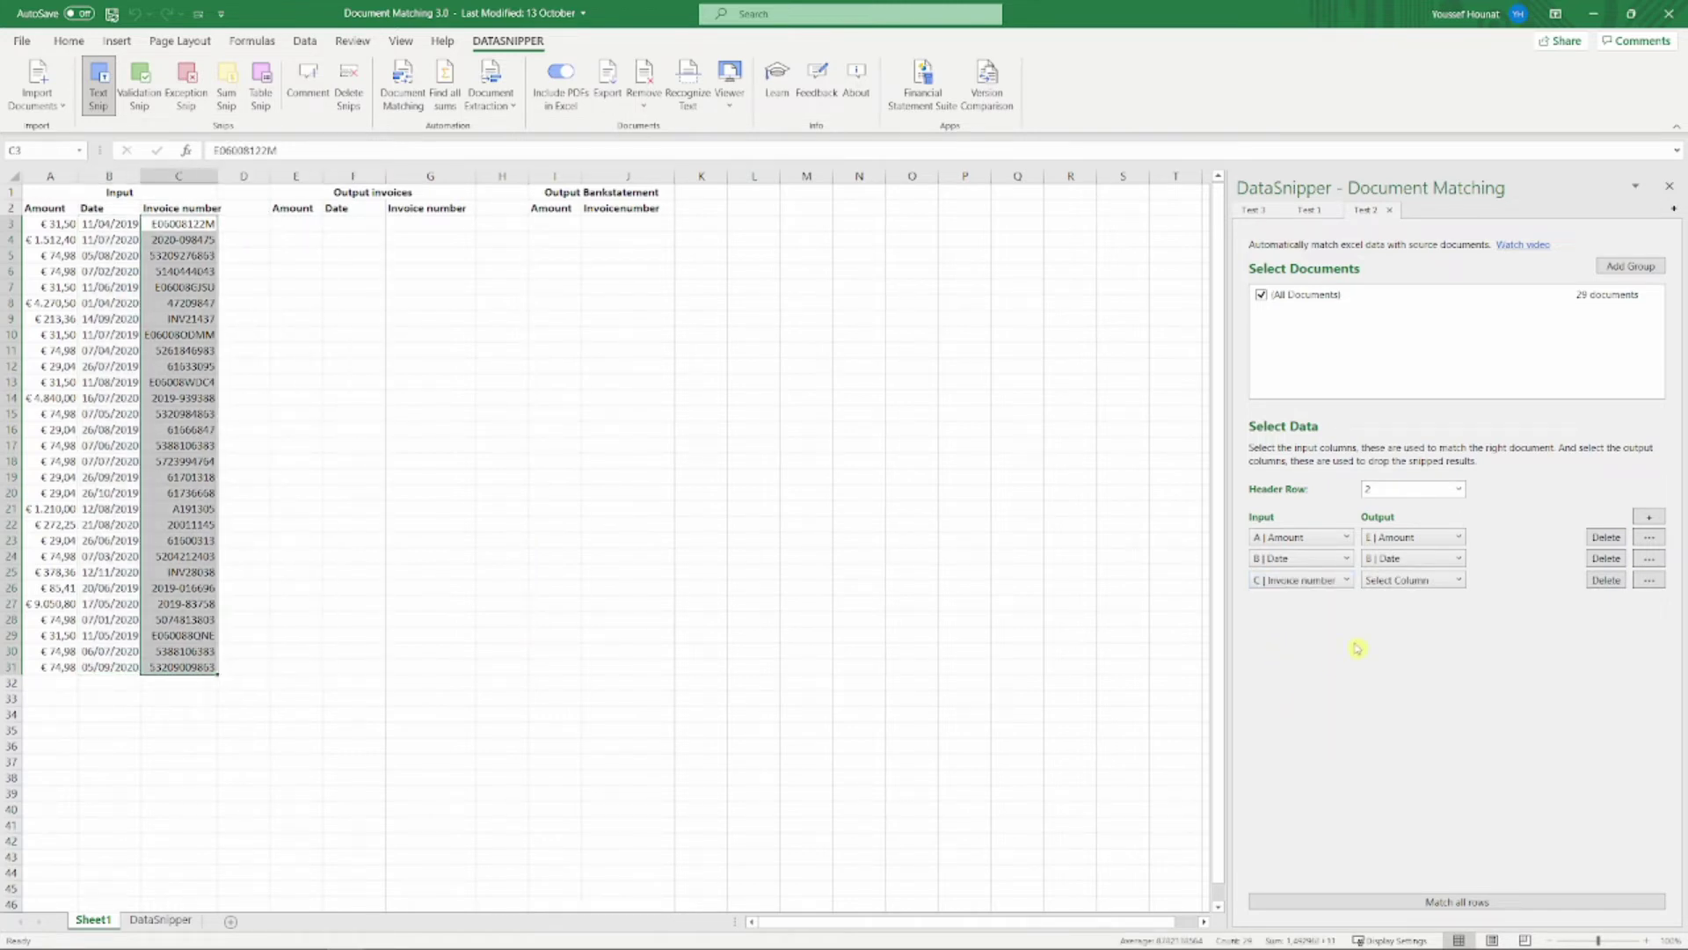
click(1413, 580)
click(1408, 696)
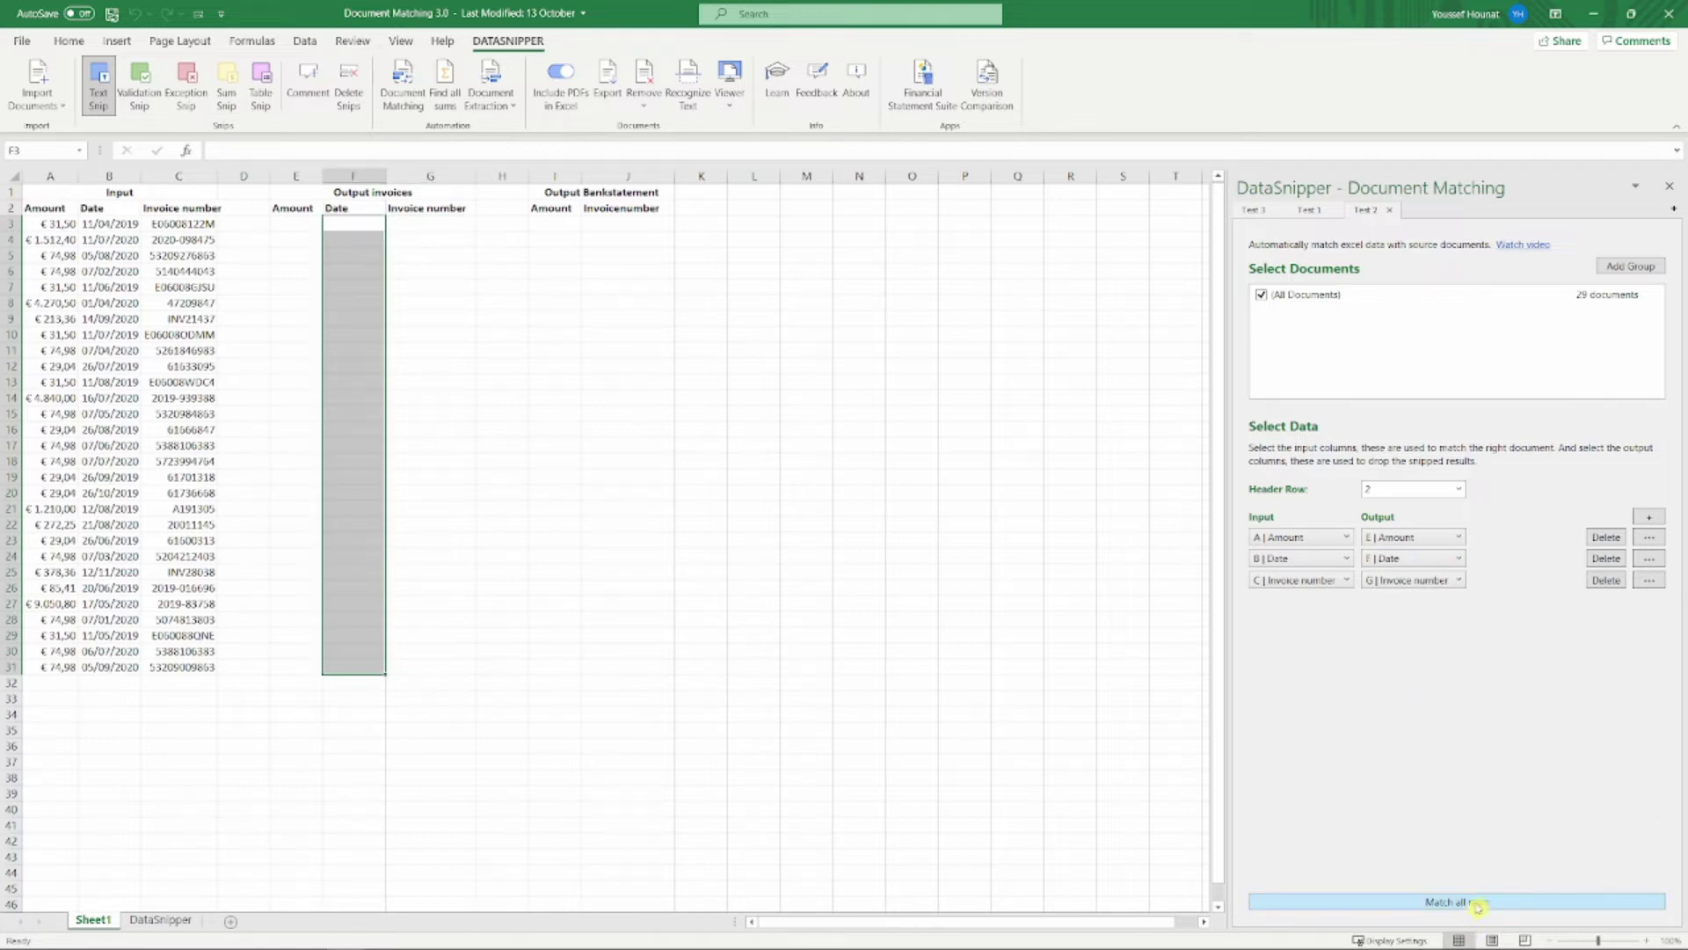
- Match all rows against the imported documents and check the source invoices behind the first output amounts in column E
click(1479, 903)
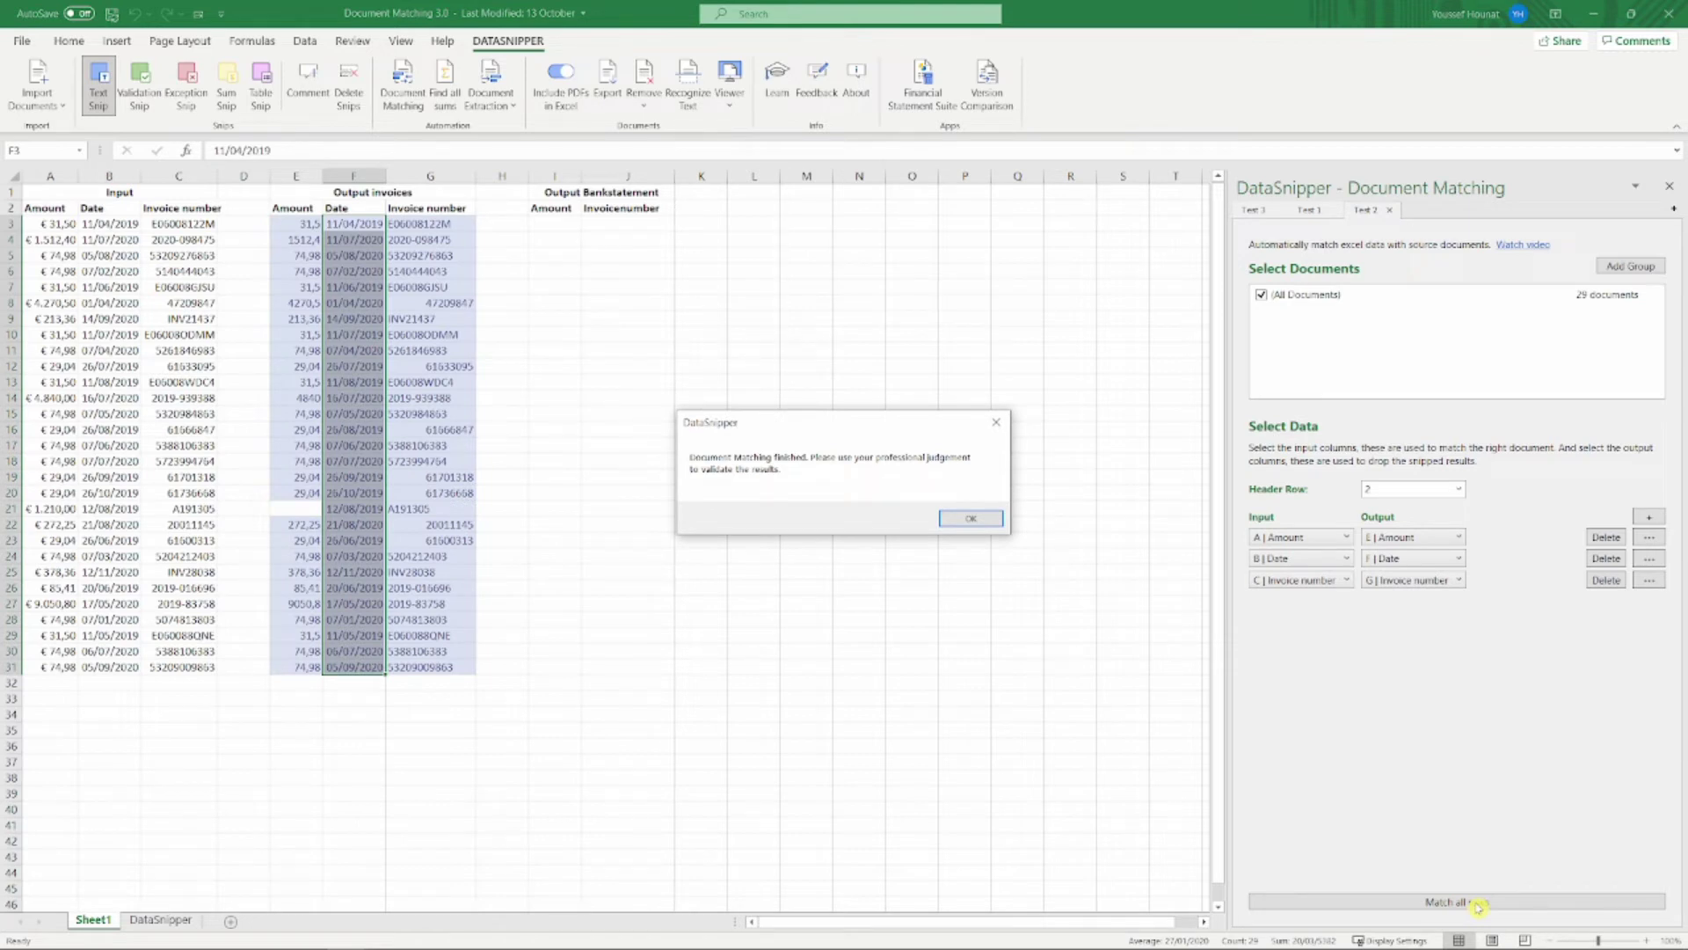
click(971, 518)
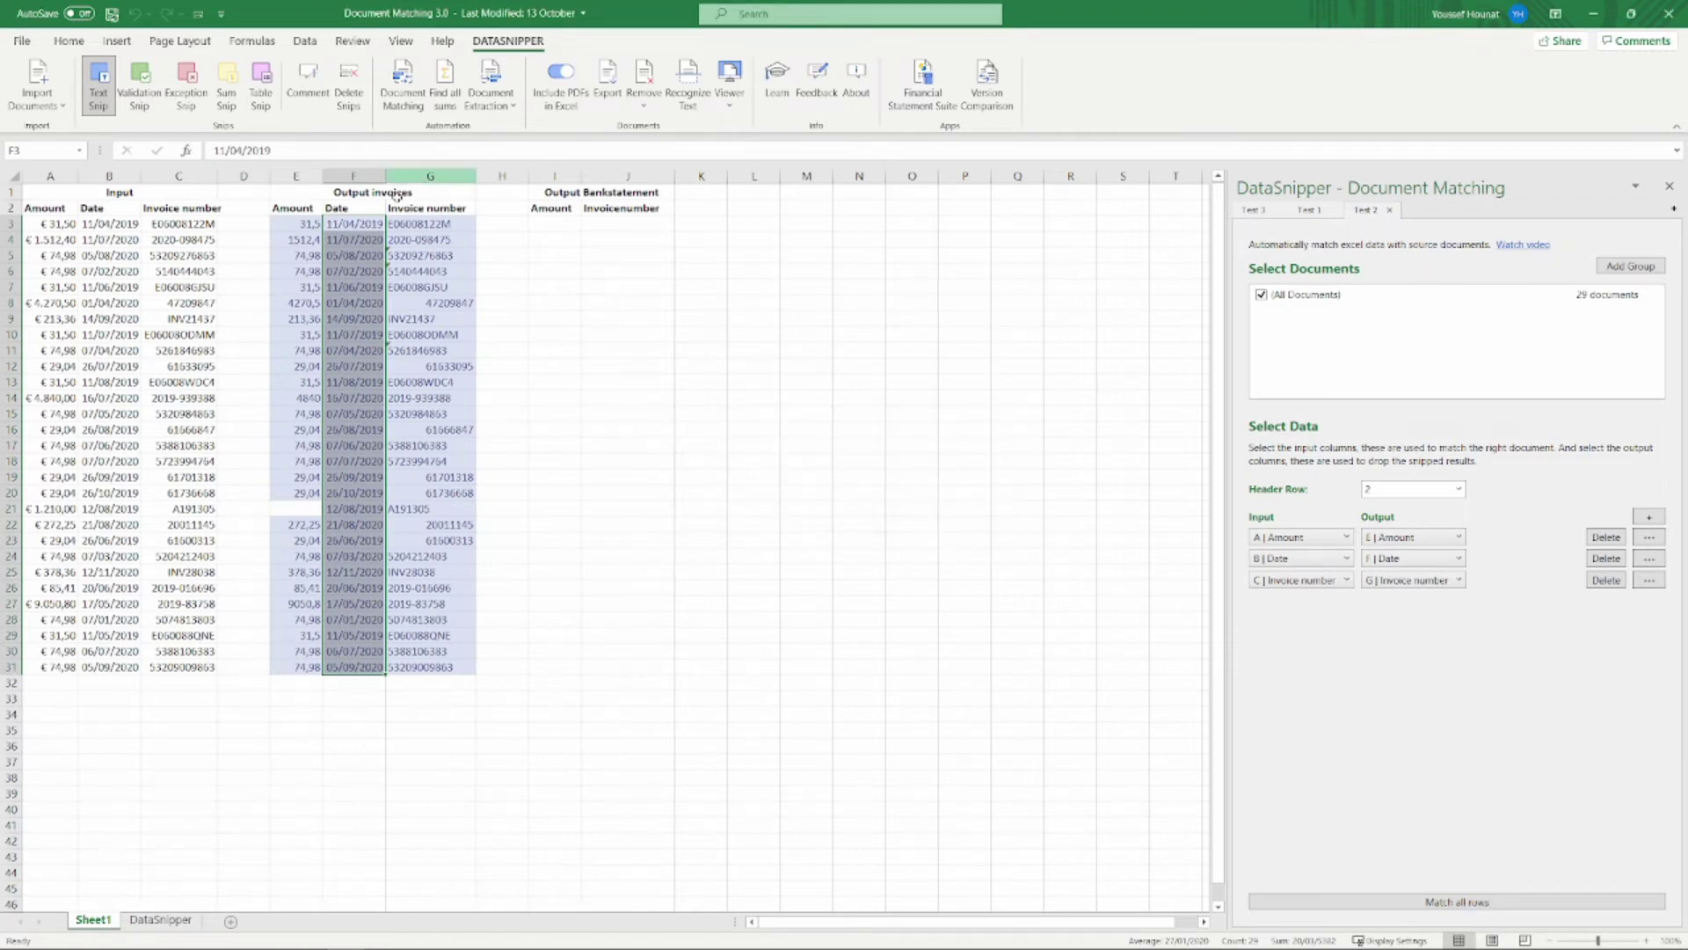
click(297, 222)
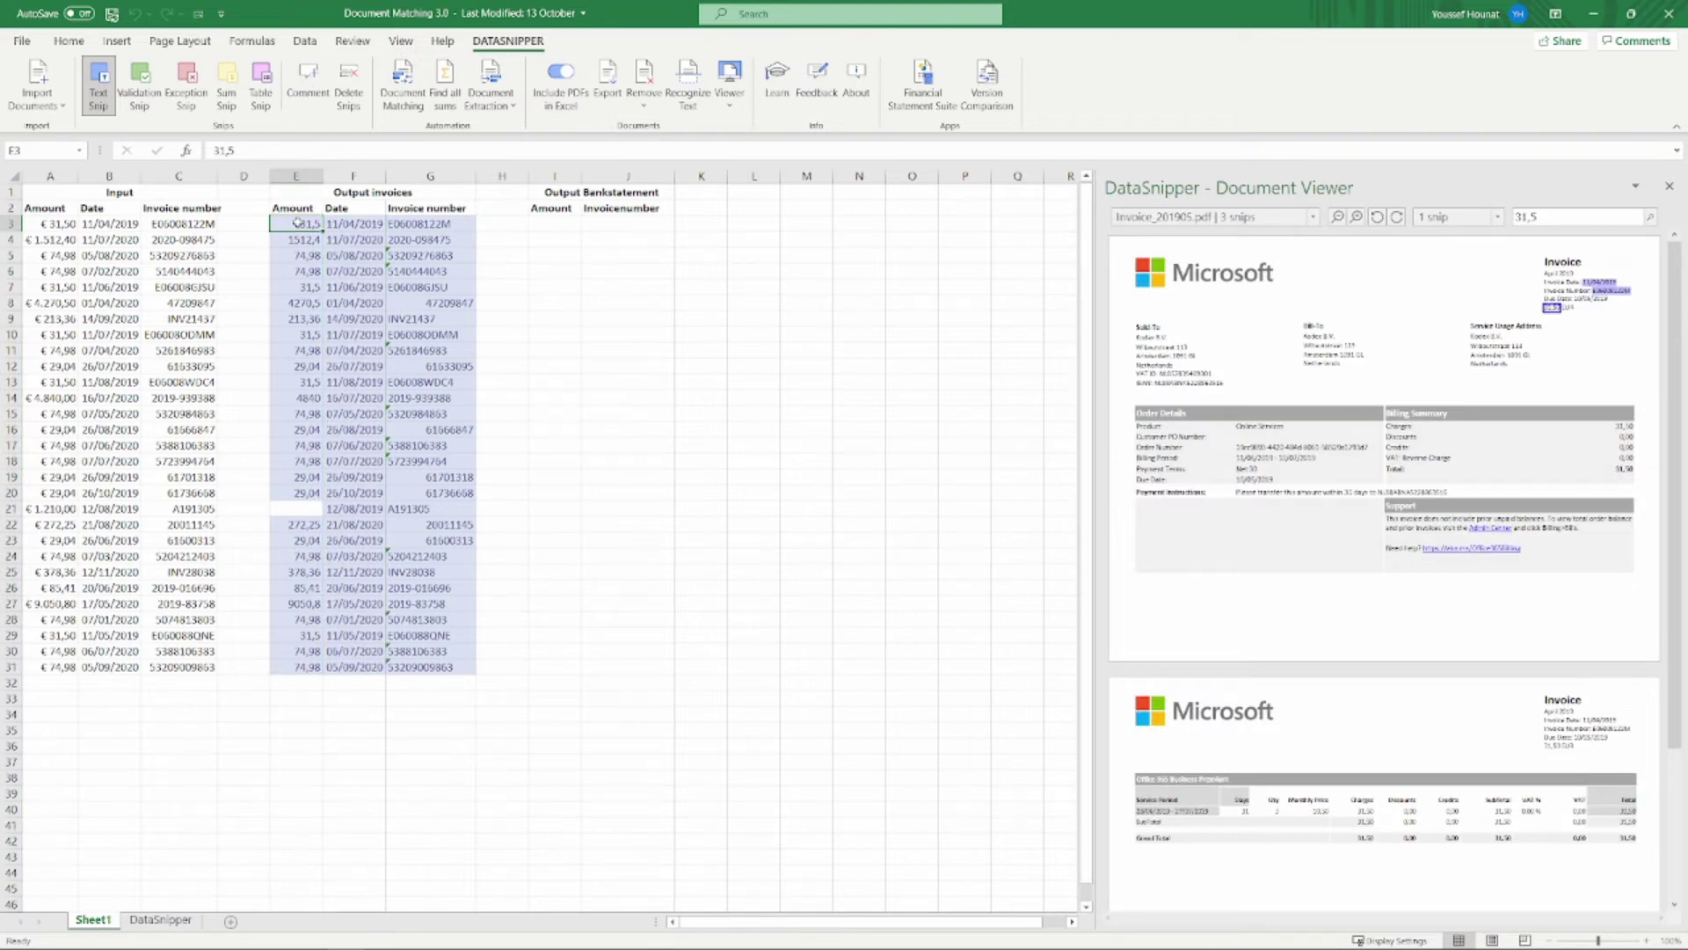
key(Down)
key(Down)
key(Down)
key(Down)
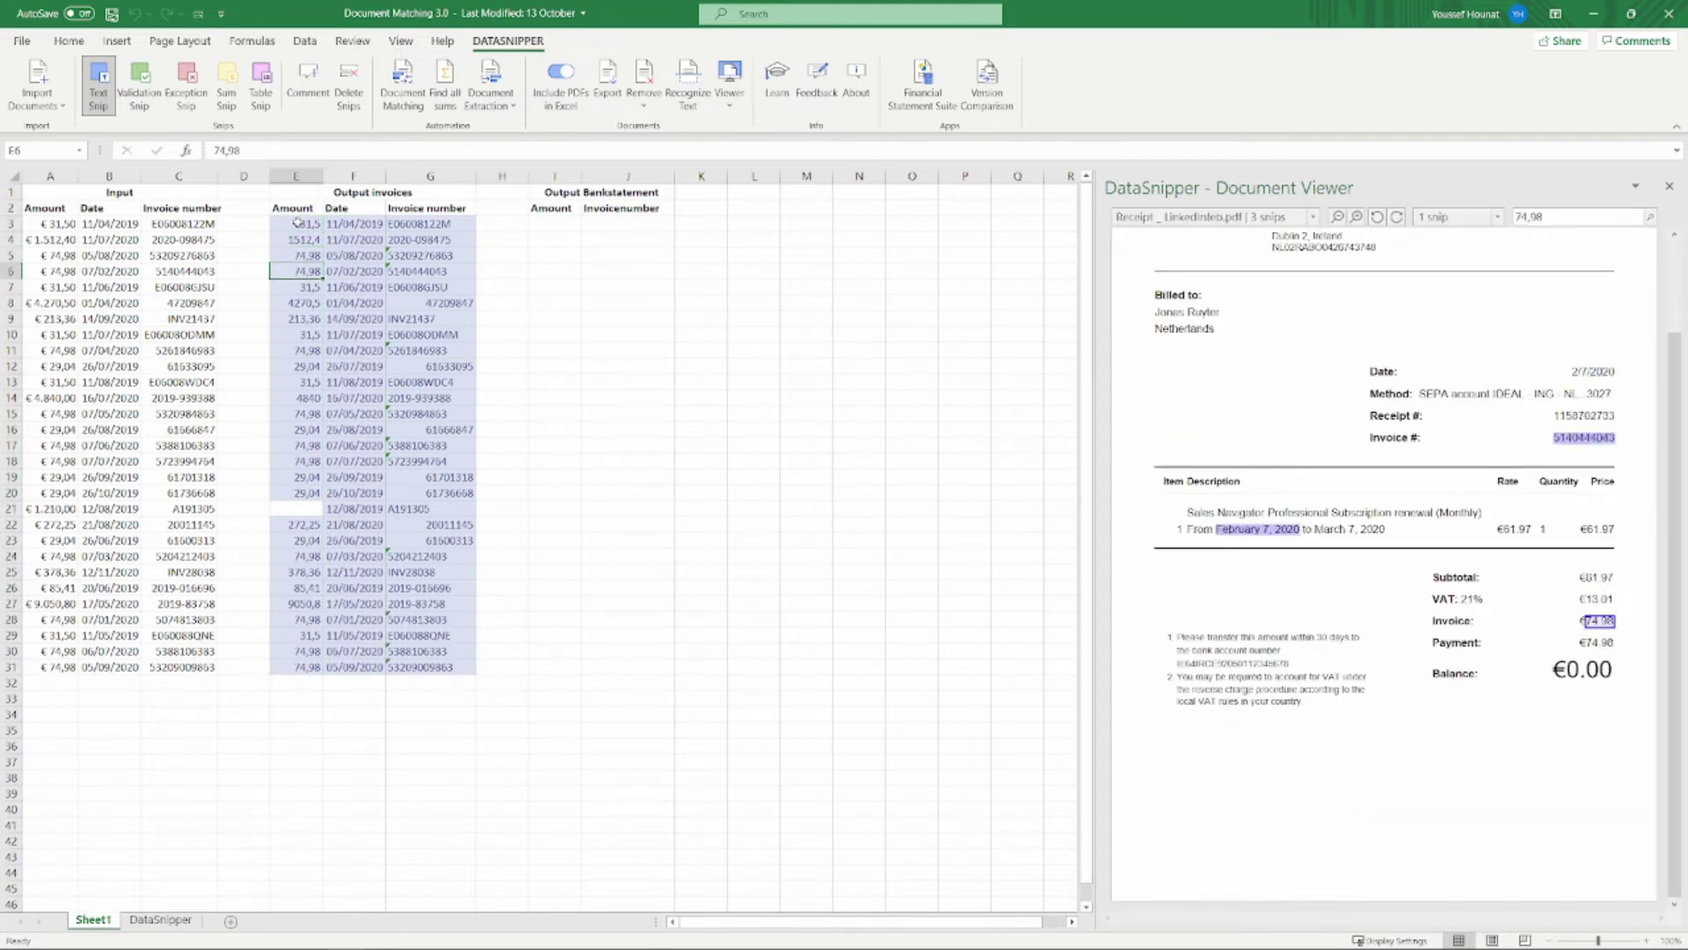
- Check the source invoices behind the matched output amounts in cells E7 to E11
key(Down)
key(Down)
key(Down)
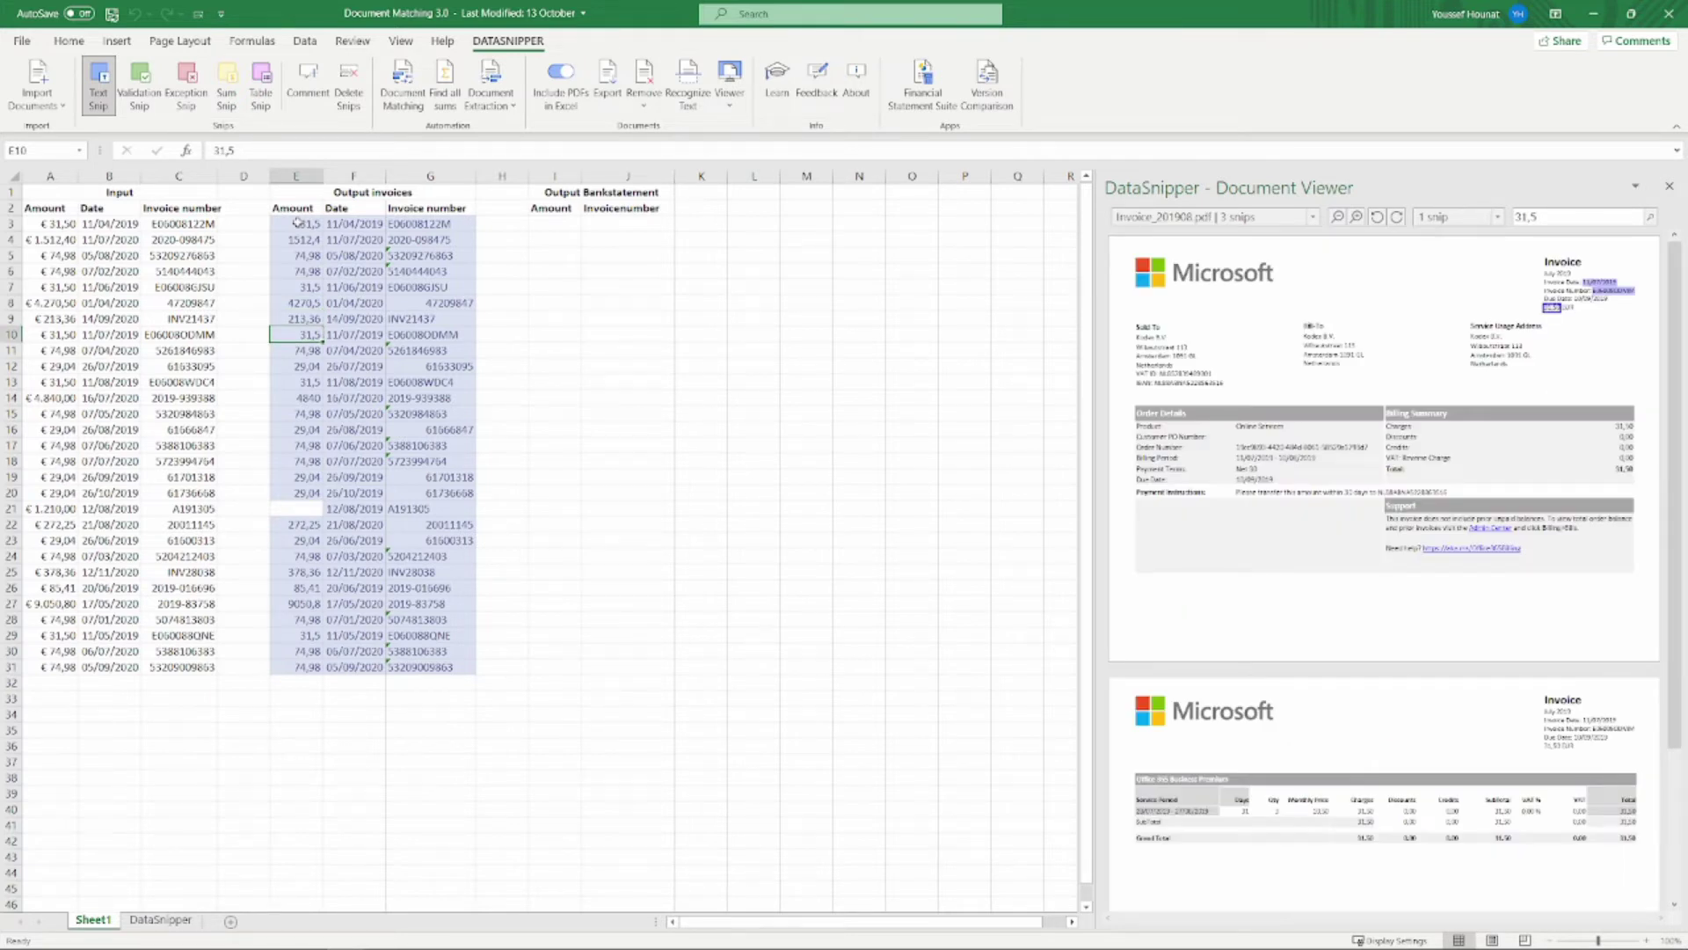
key(Down)
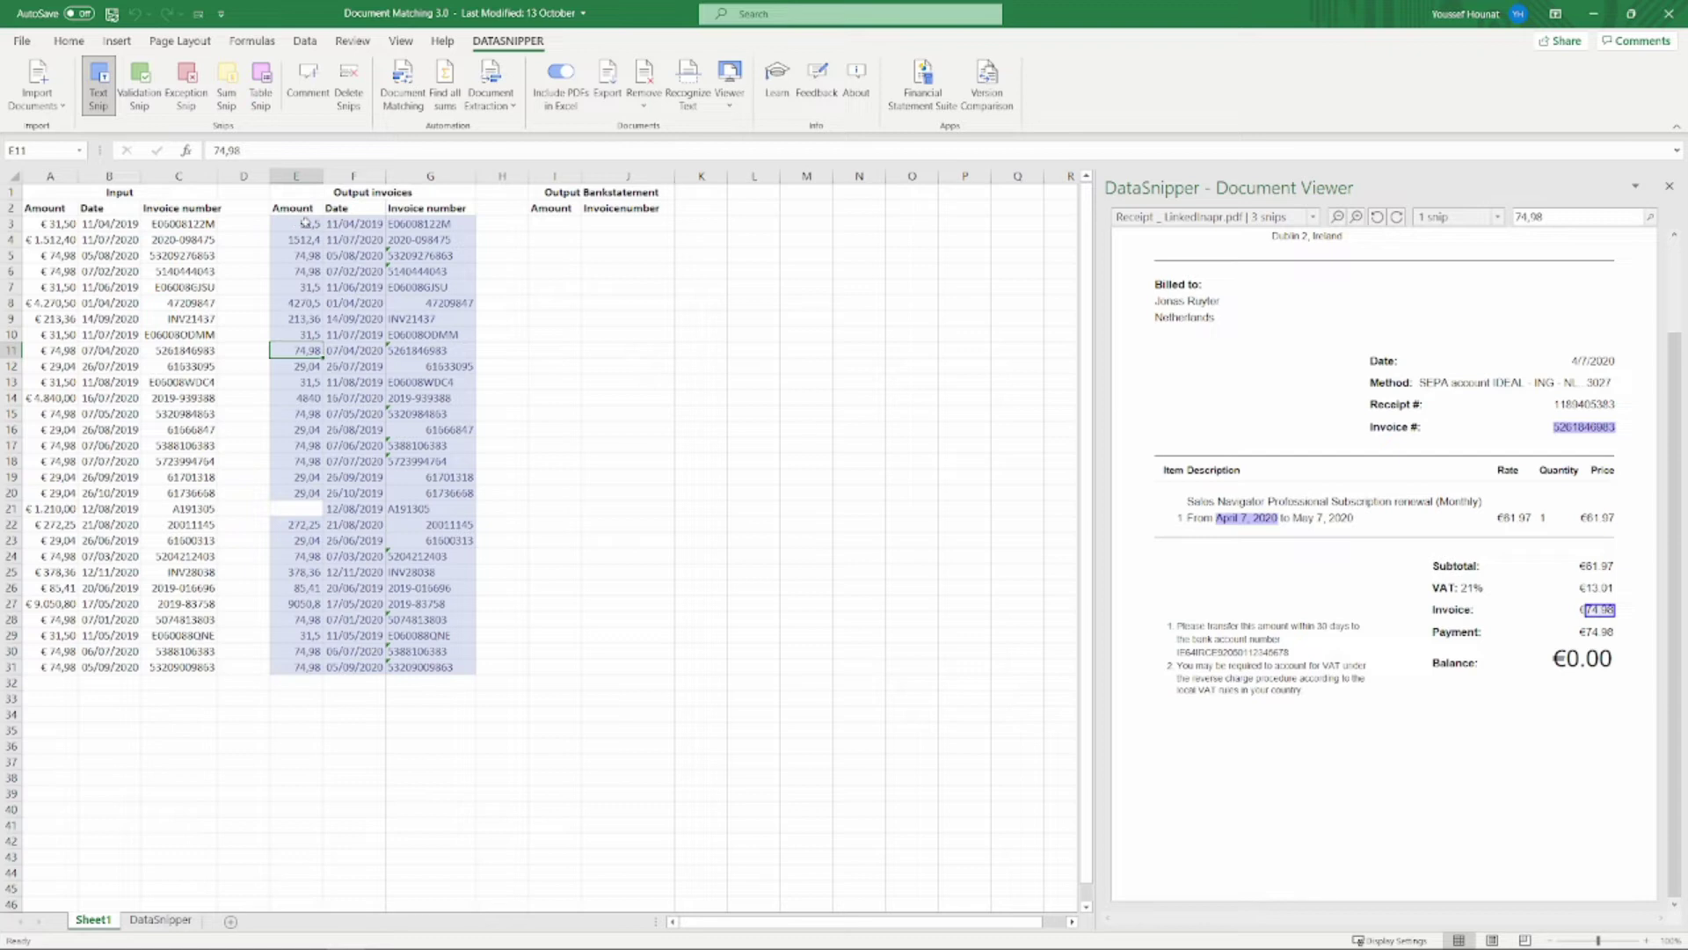
- Fill the empty amount in cell E21 by snipping the total of 1.211,00 from that row's matched Hekkelman invoice
click(297, 509)
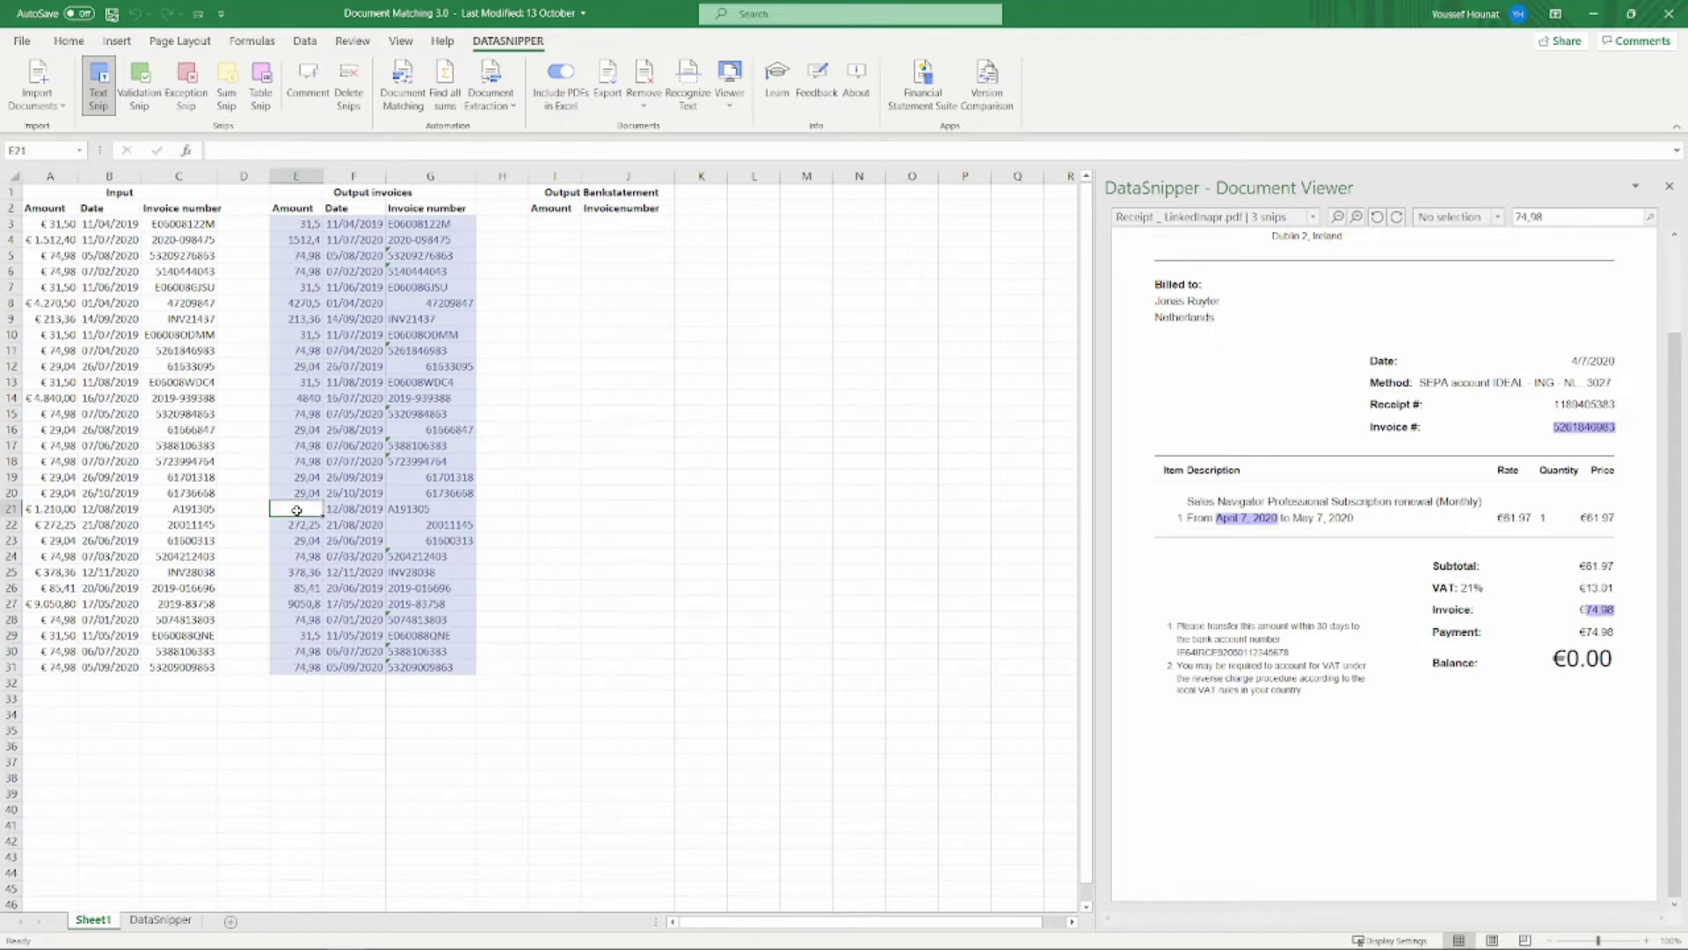
click(343, 511)
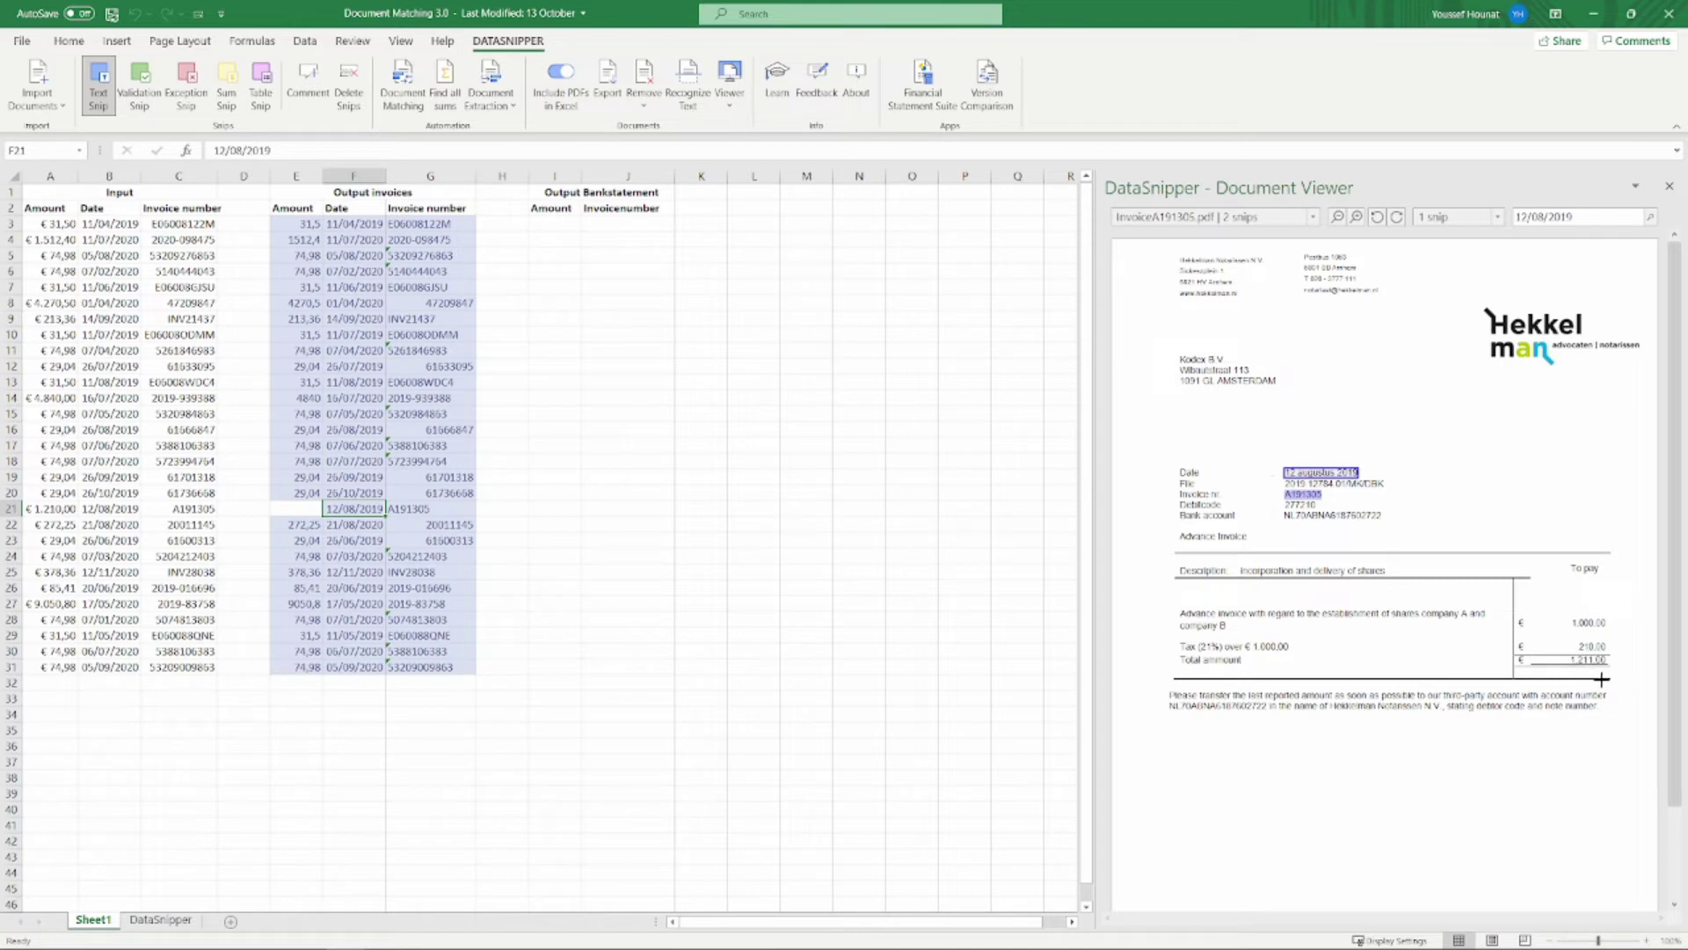
click(297, 508)
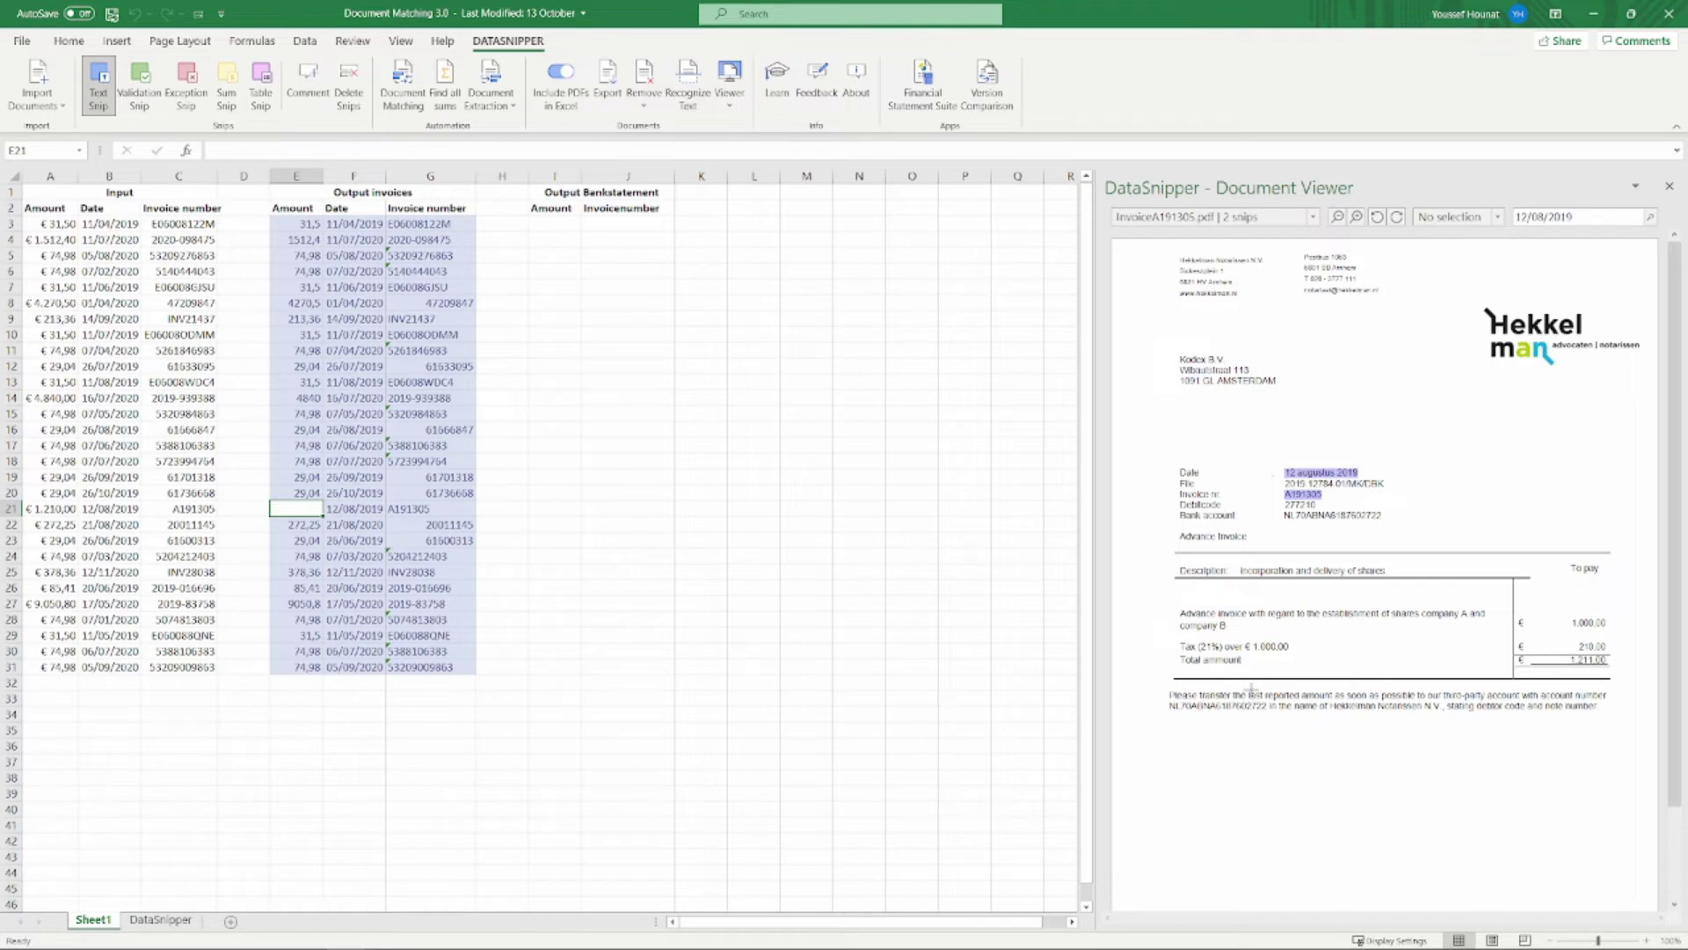
right_click(1592, 666)
click(1509, 674)
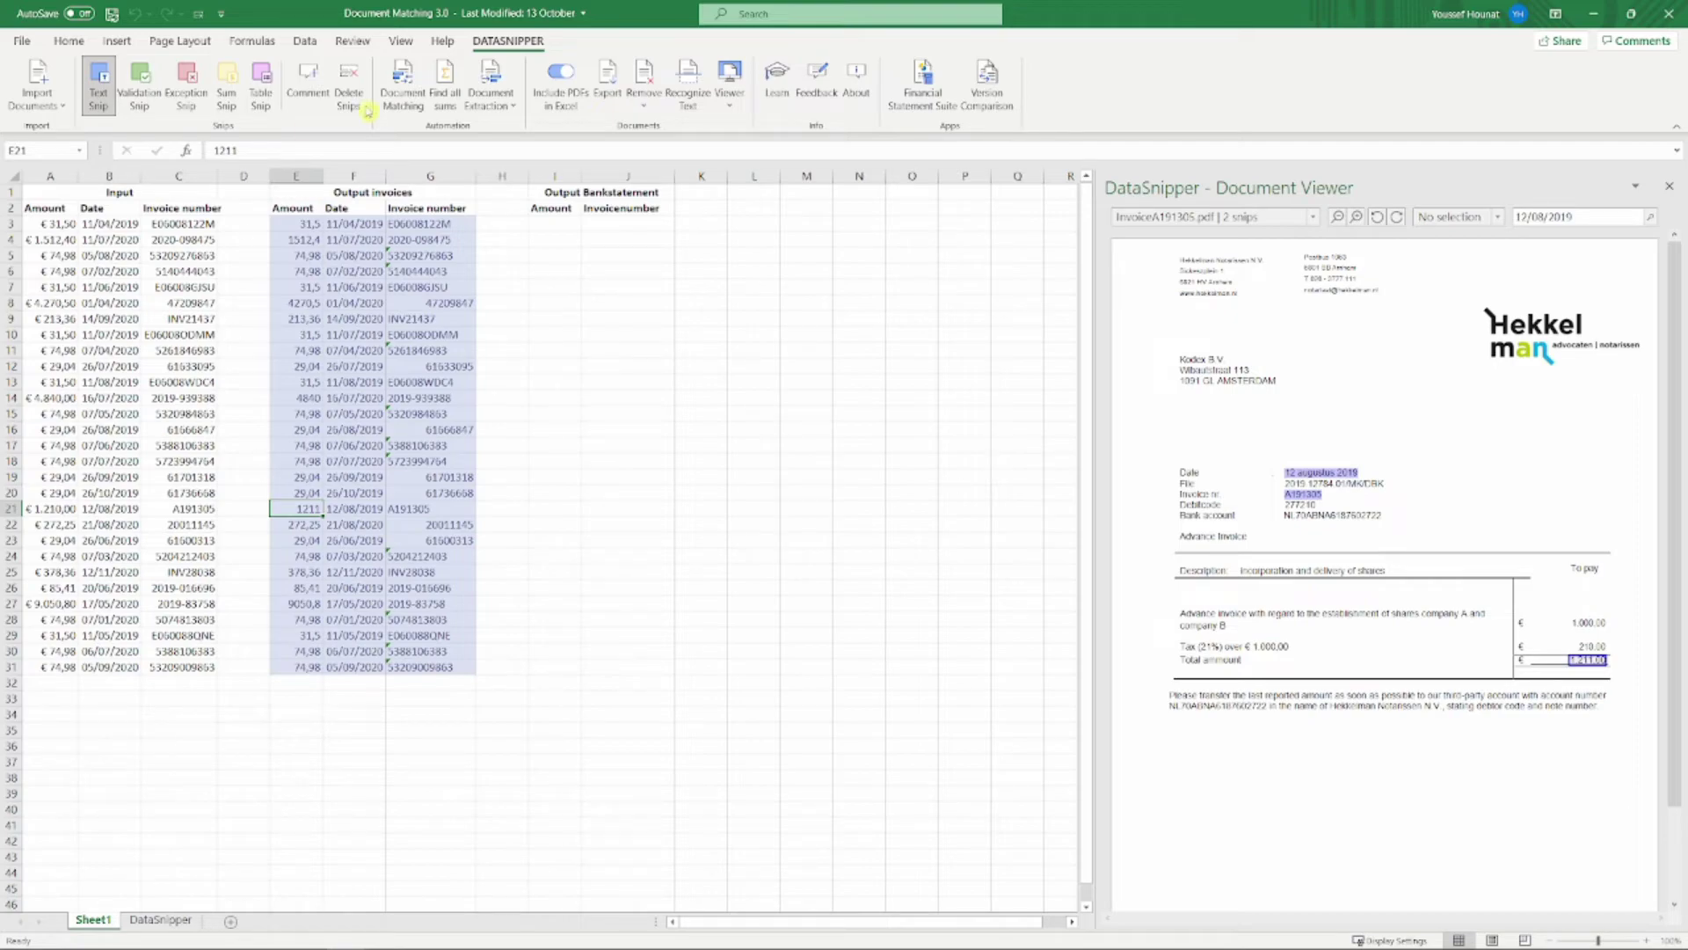
- Reopen Document Matching and allow a difference of up to 1 in the matching options of the Amount pair
click(398, 99)
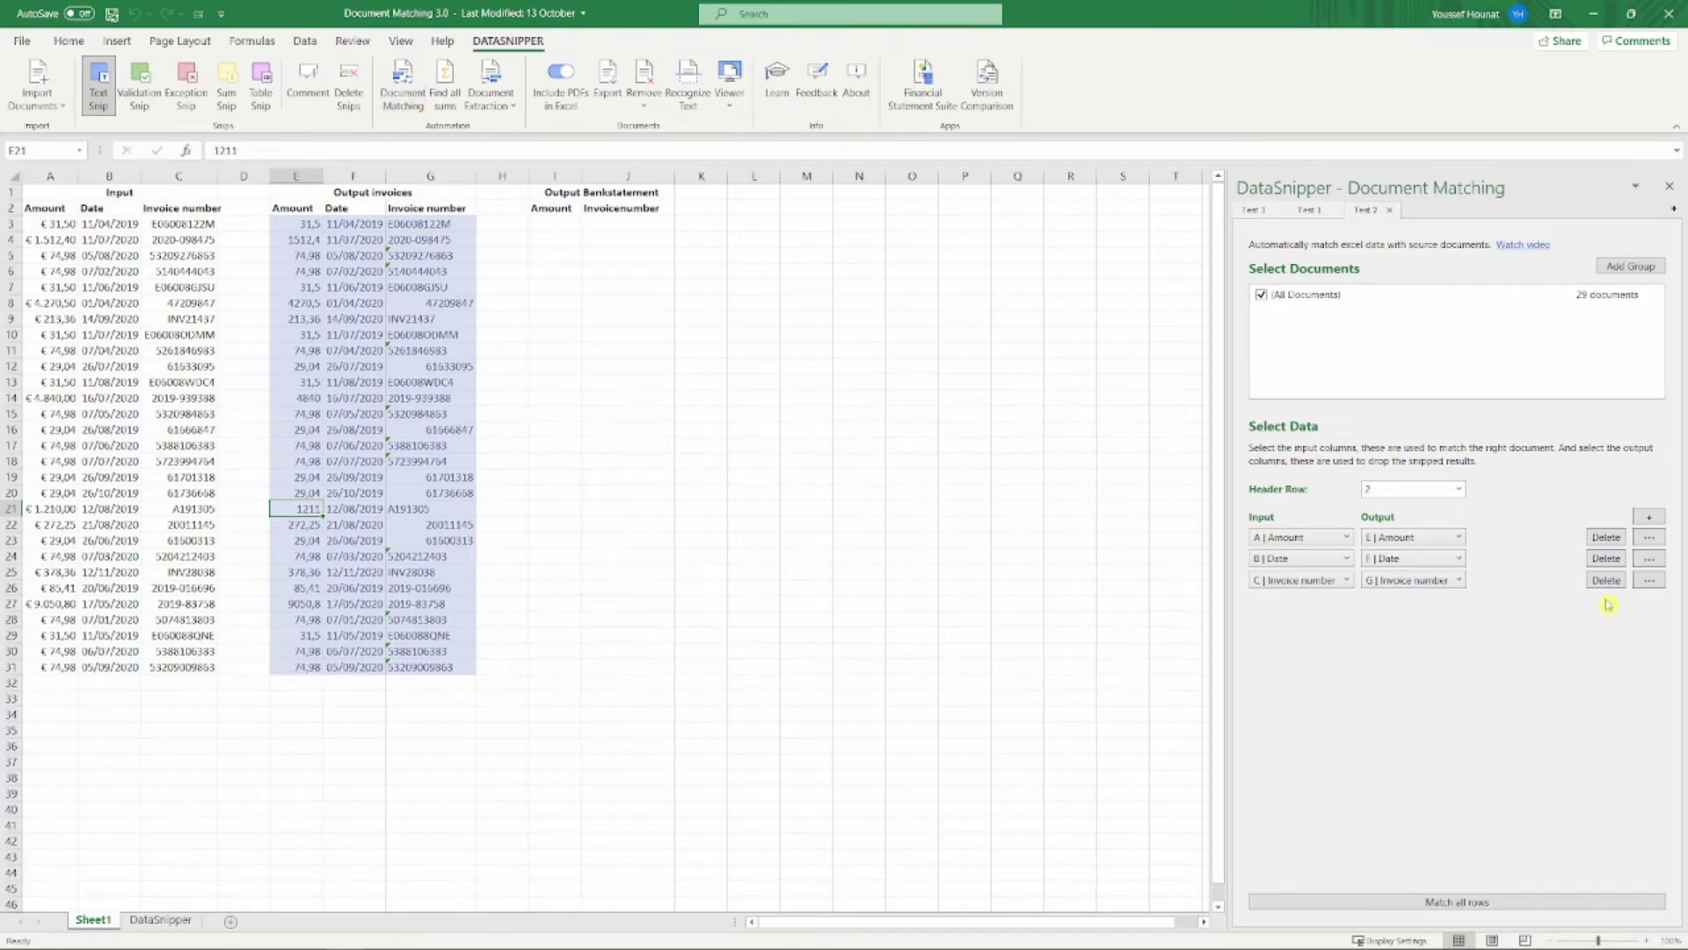
click(1659, 539)
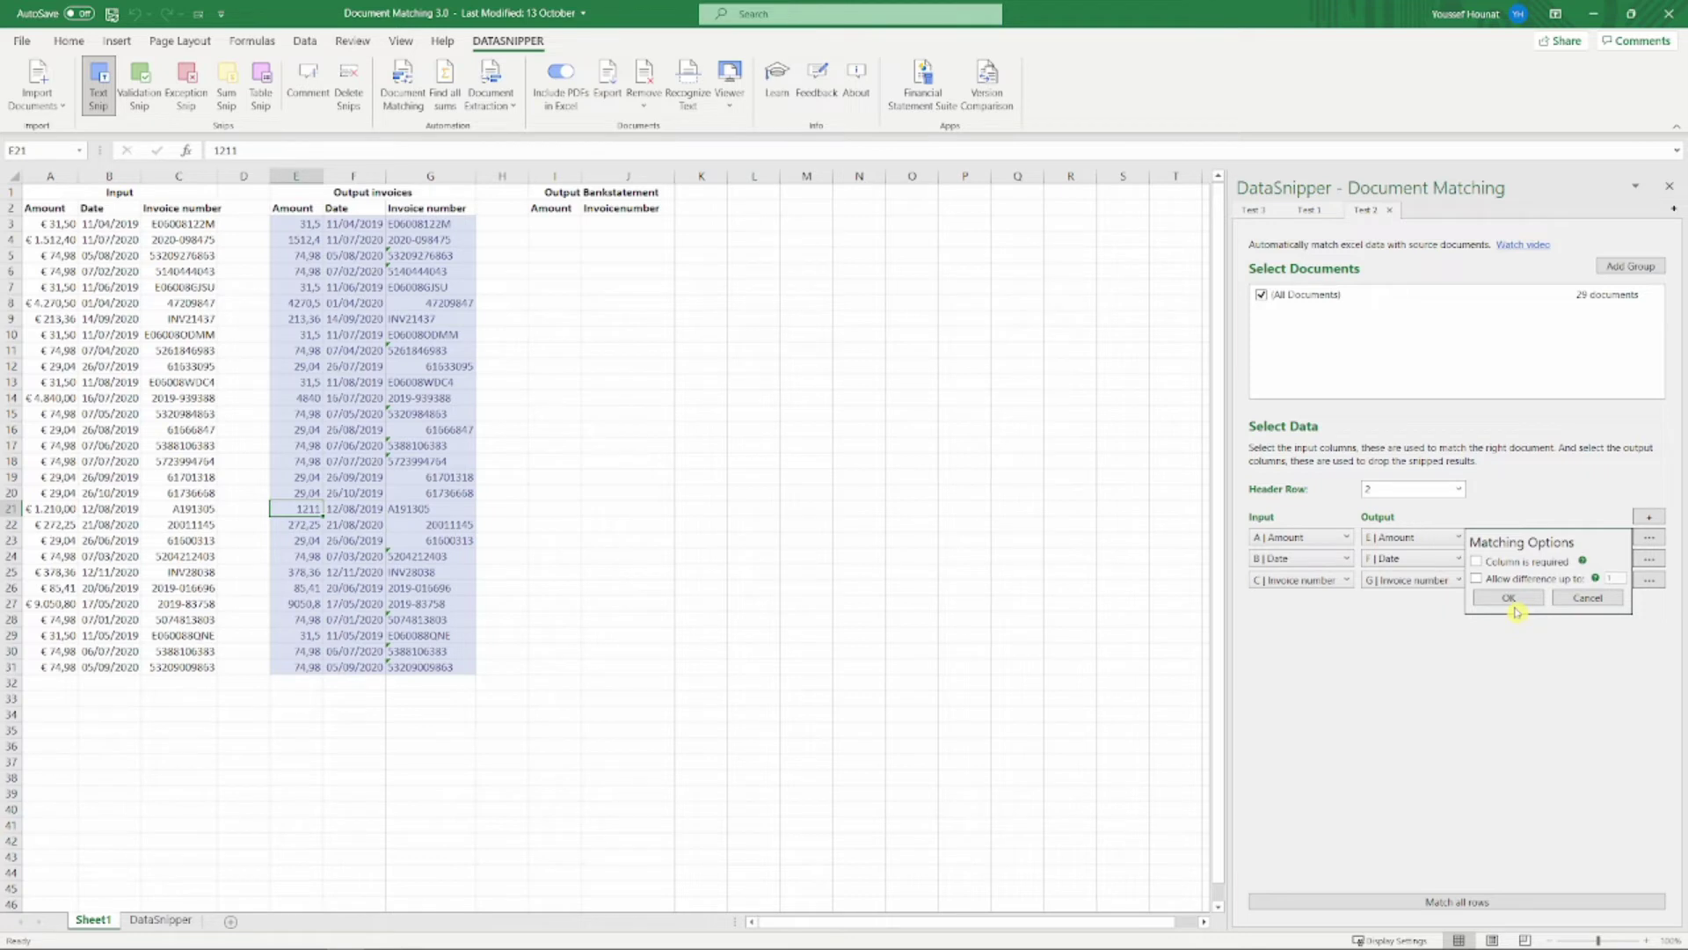
click(1487, 578)
click(1509, 600)
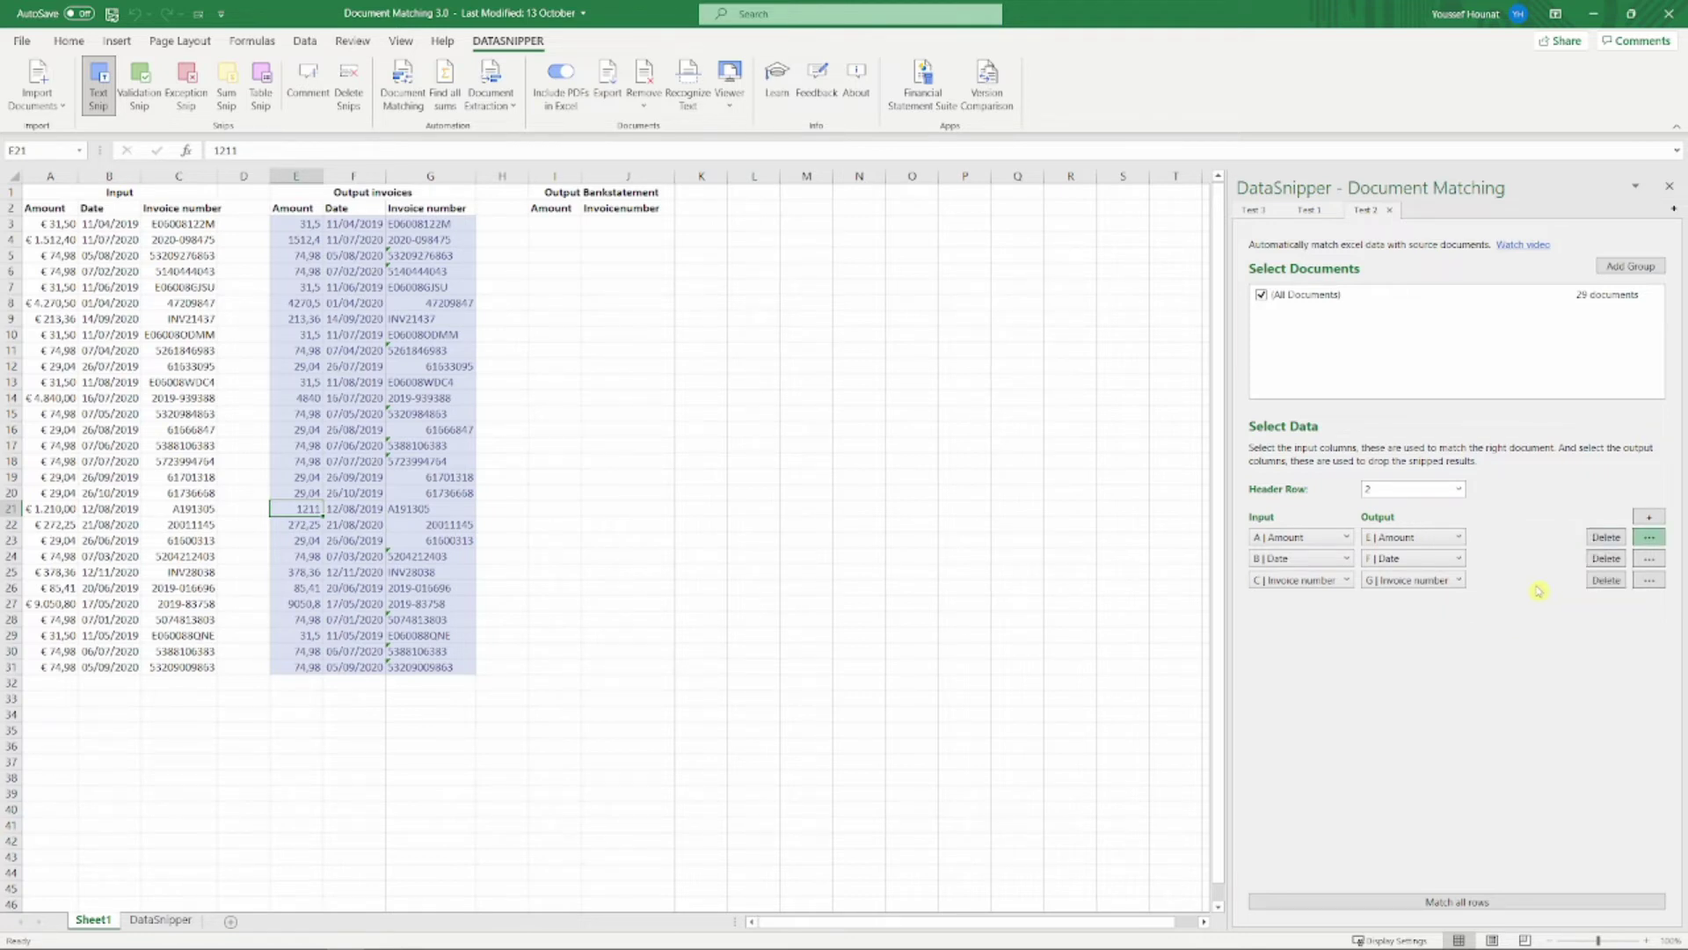
- Match all rows again with the amount tolerance, overwriting the output rows that already contain data
click(1513, 902)
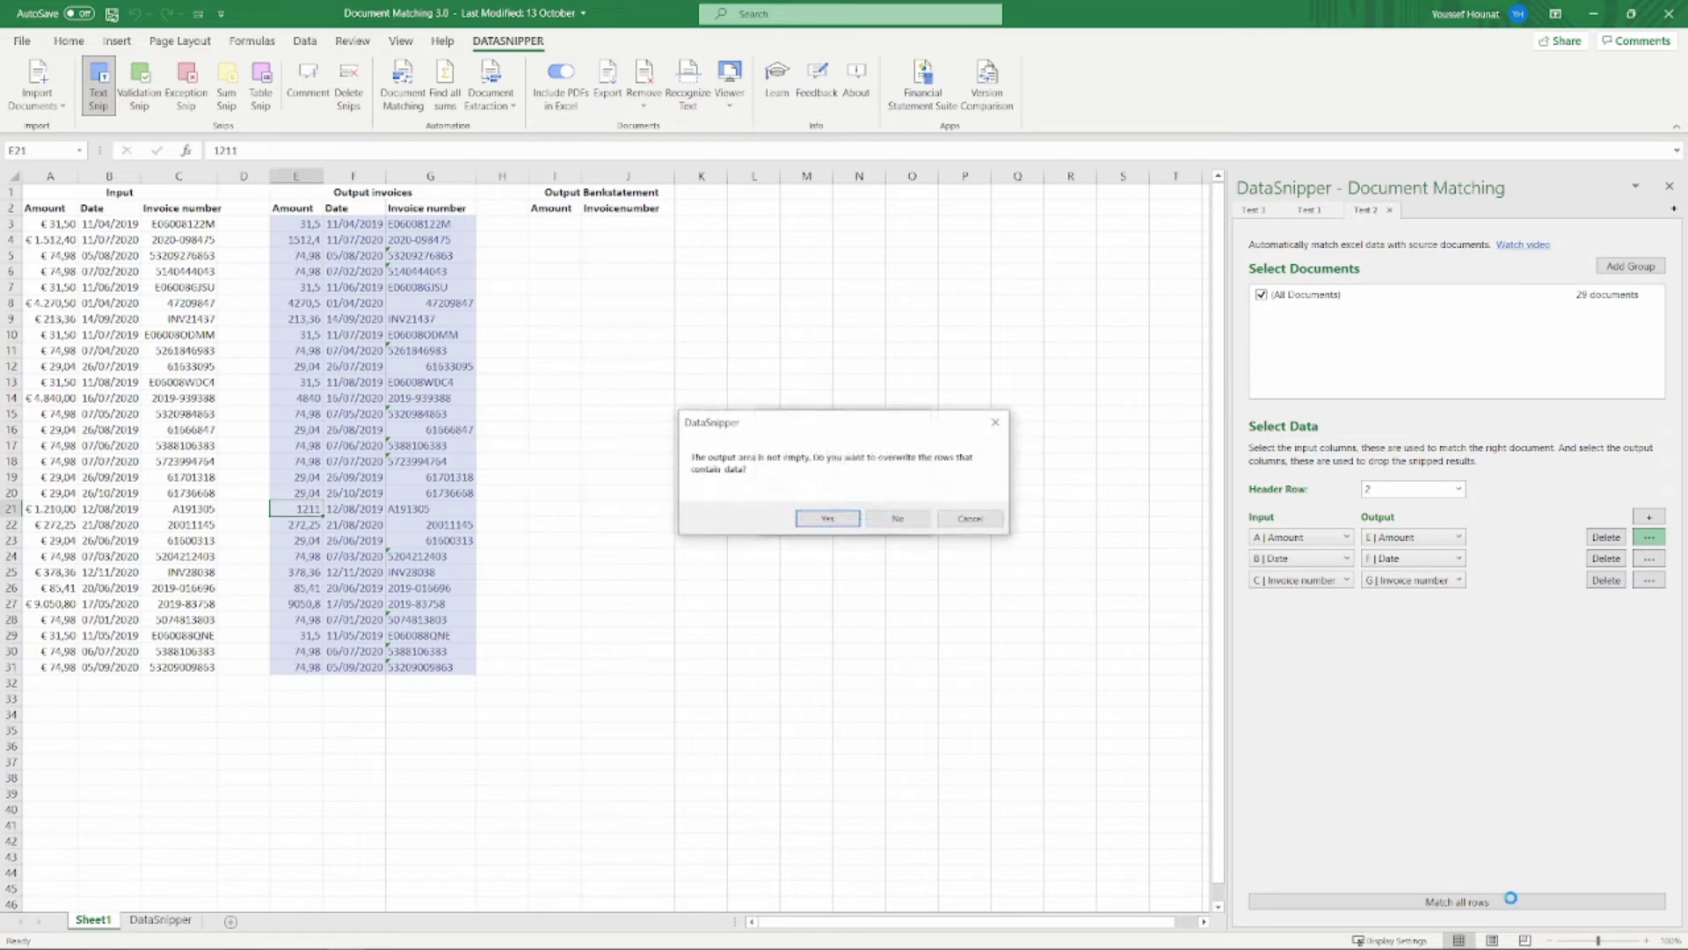
click(825, 519)
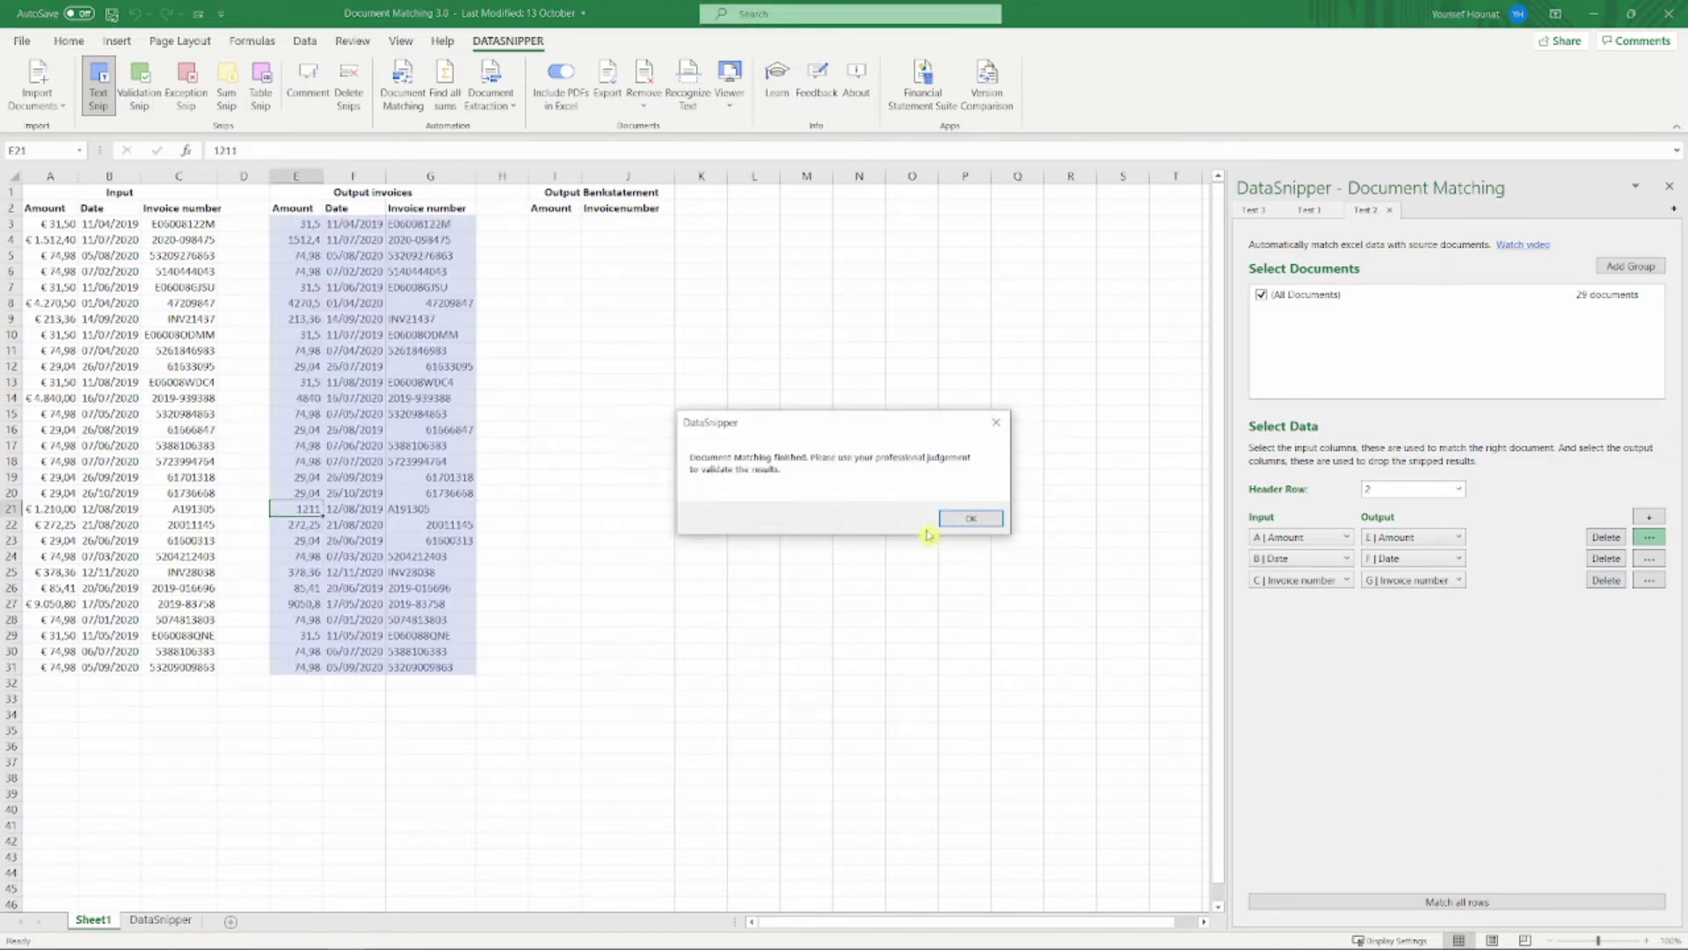
click(979, 520)
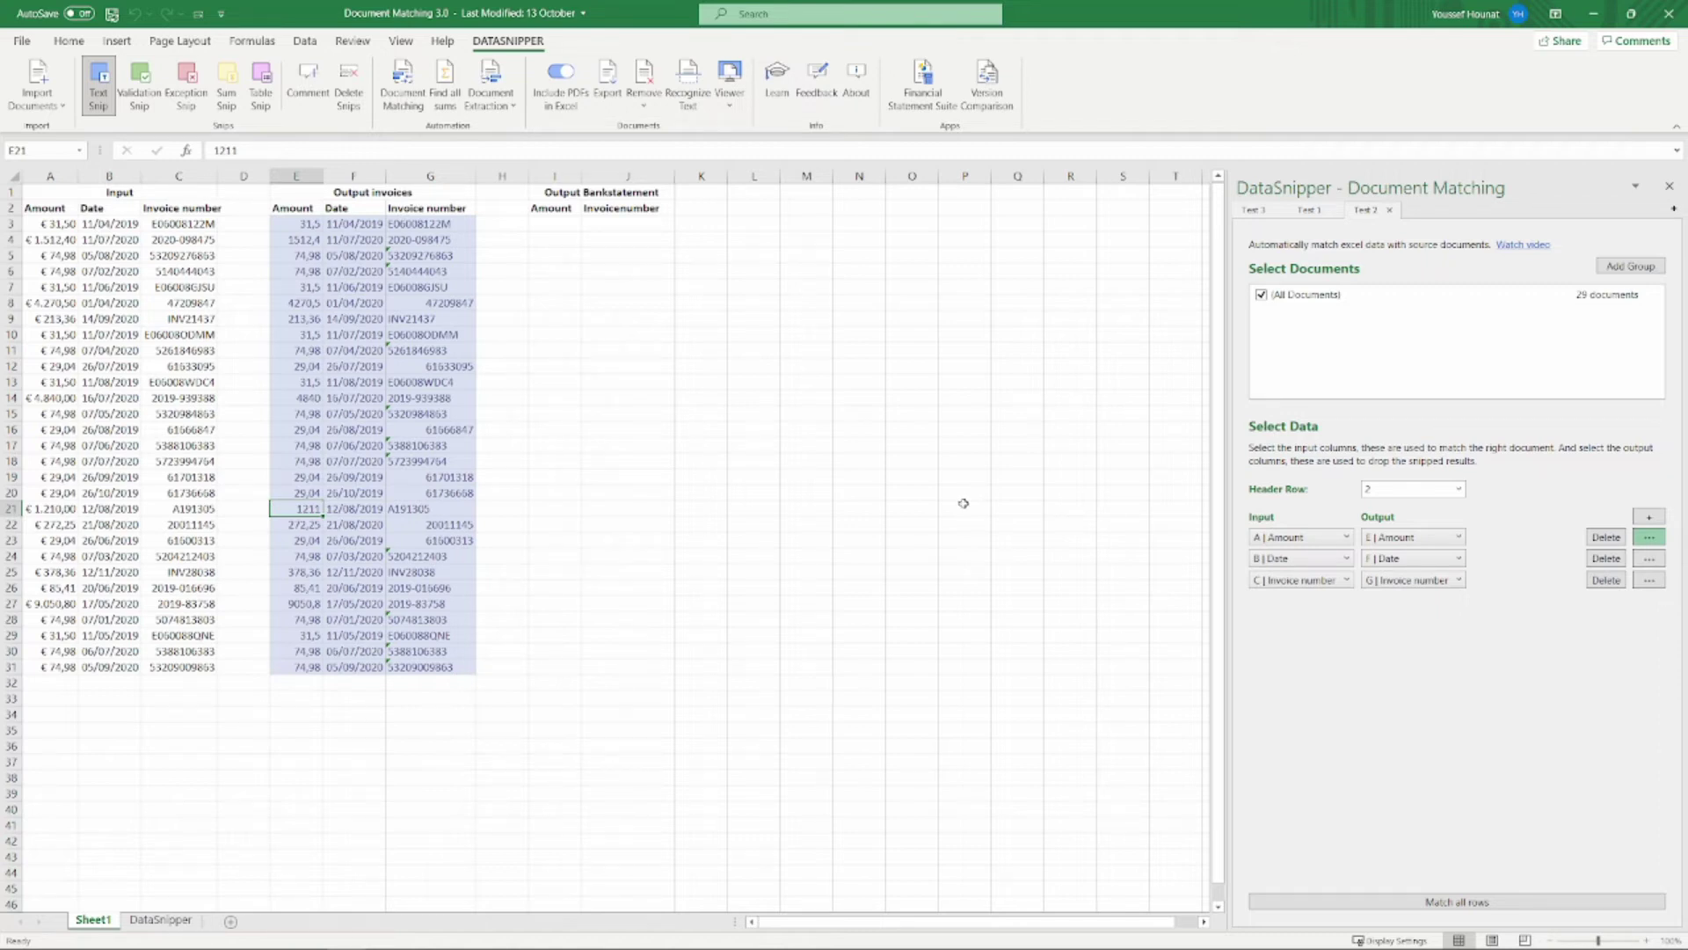
click(613, 373)
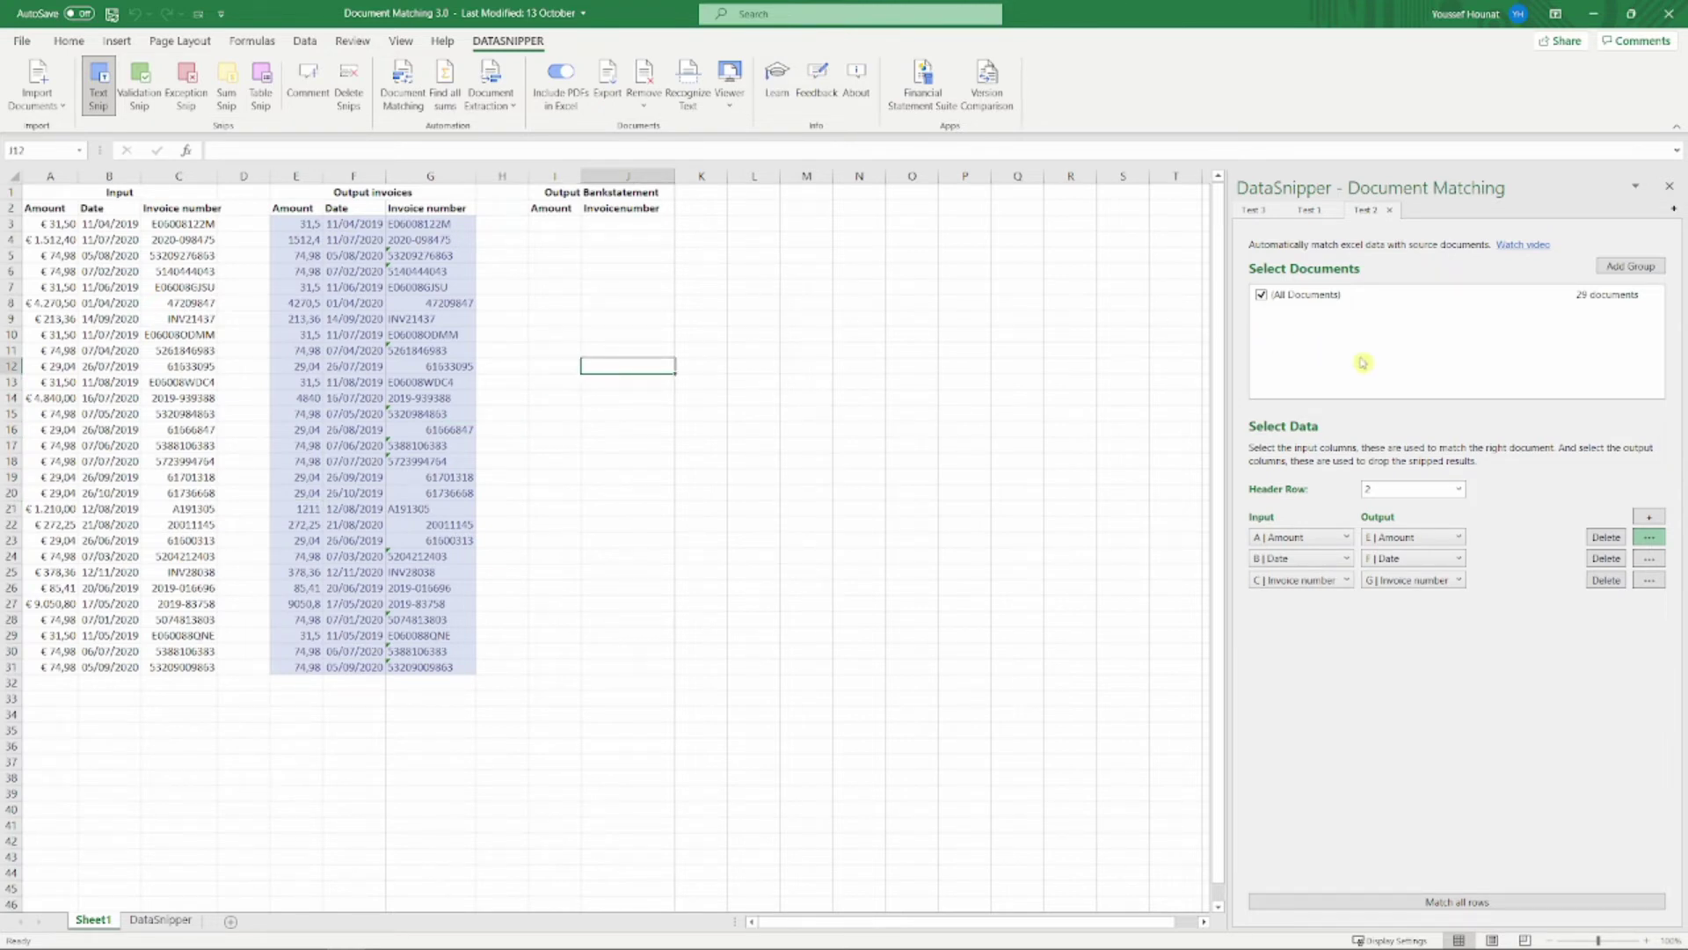
- Create a document group named Invoices that contains all the imported documents
click(1656, 270)
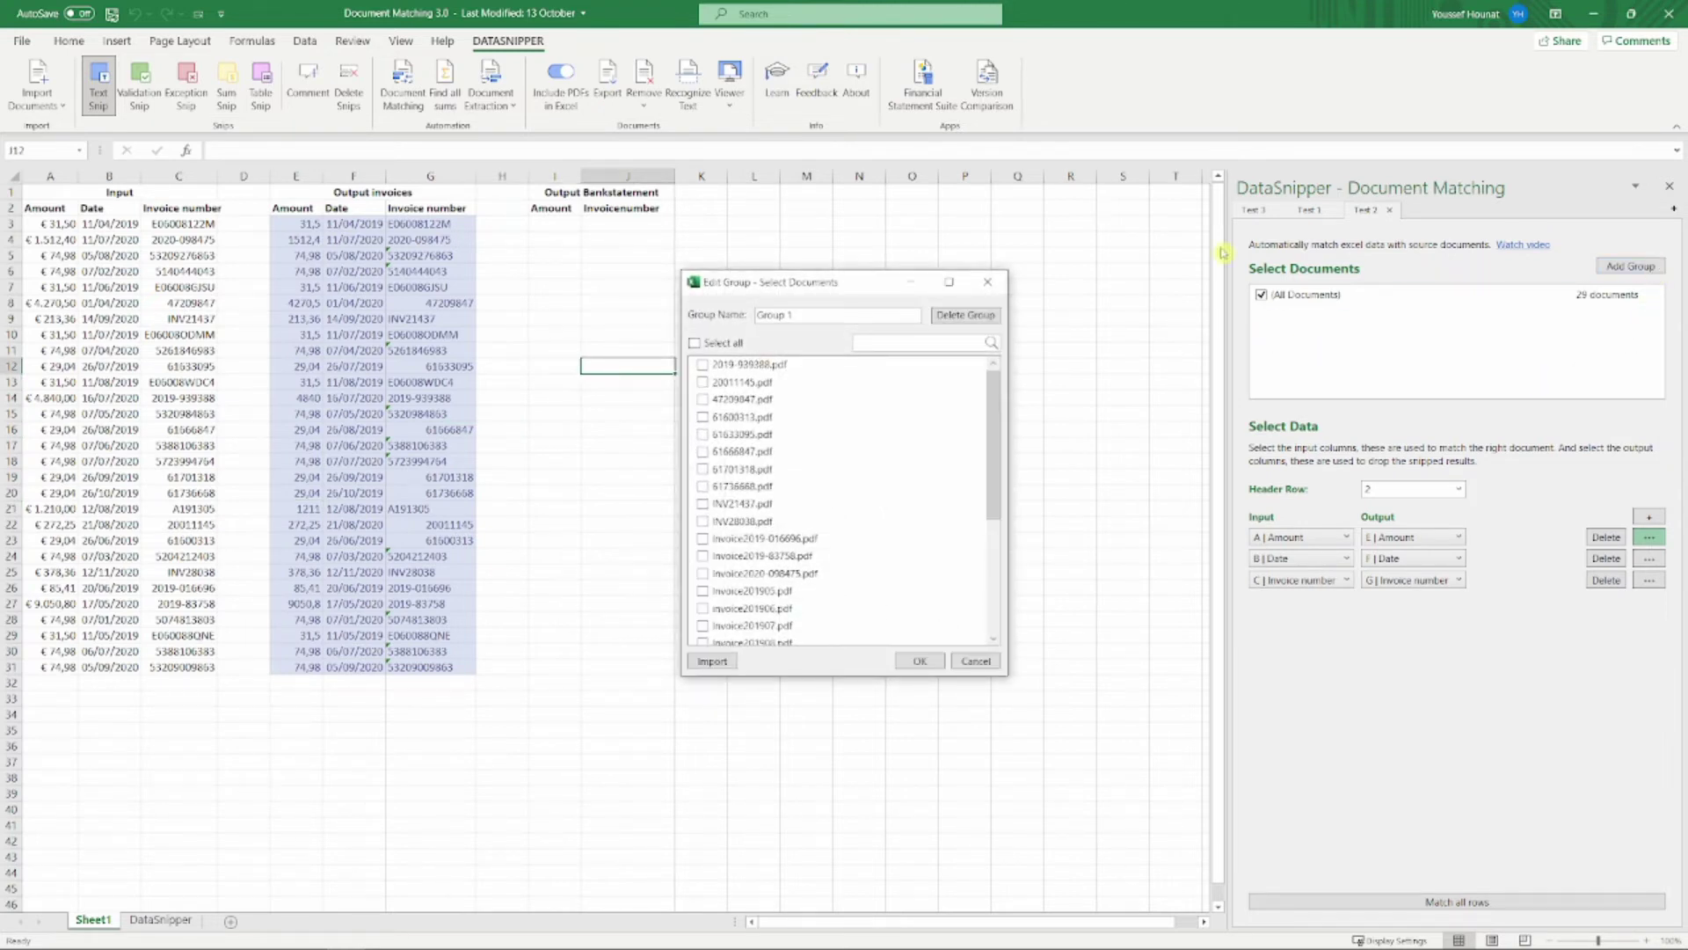
click(710, 346)
double_click(820, 314)
drag(821, 314, 681, 299)
text(Invoices)
click(914, 660)
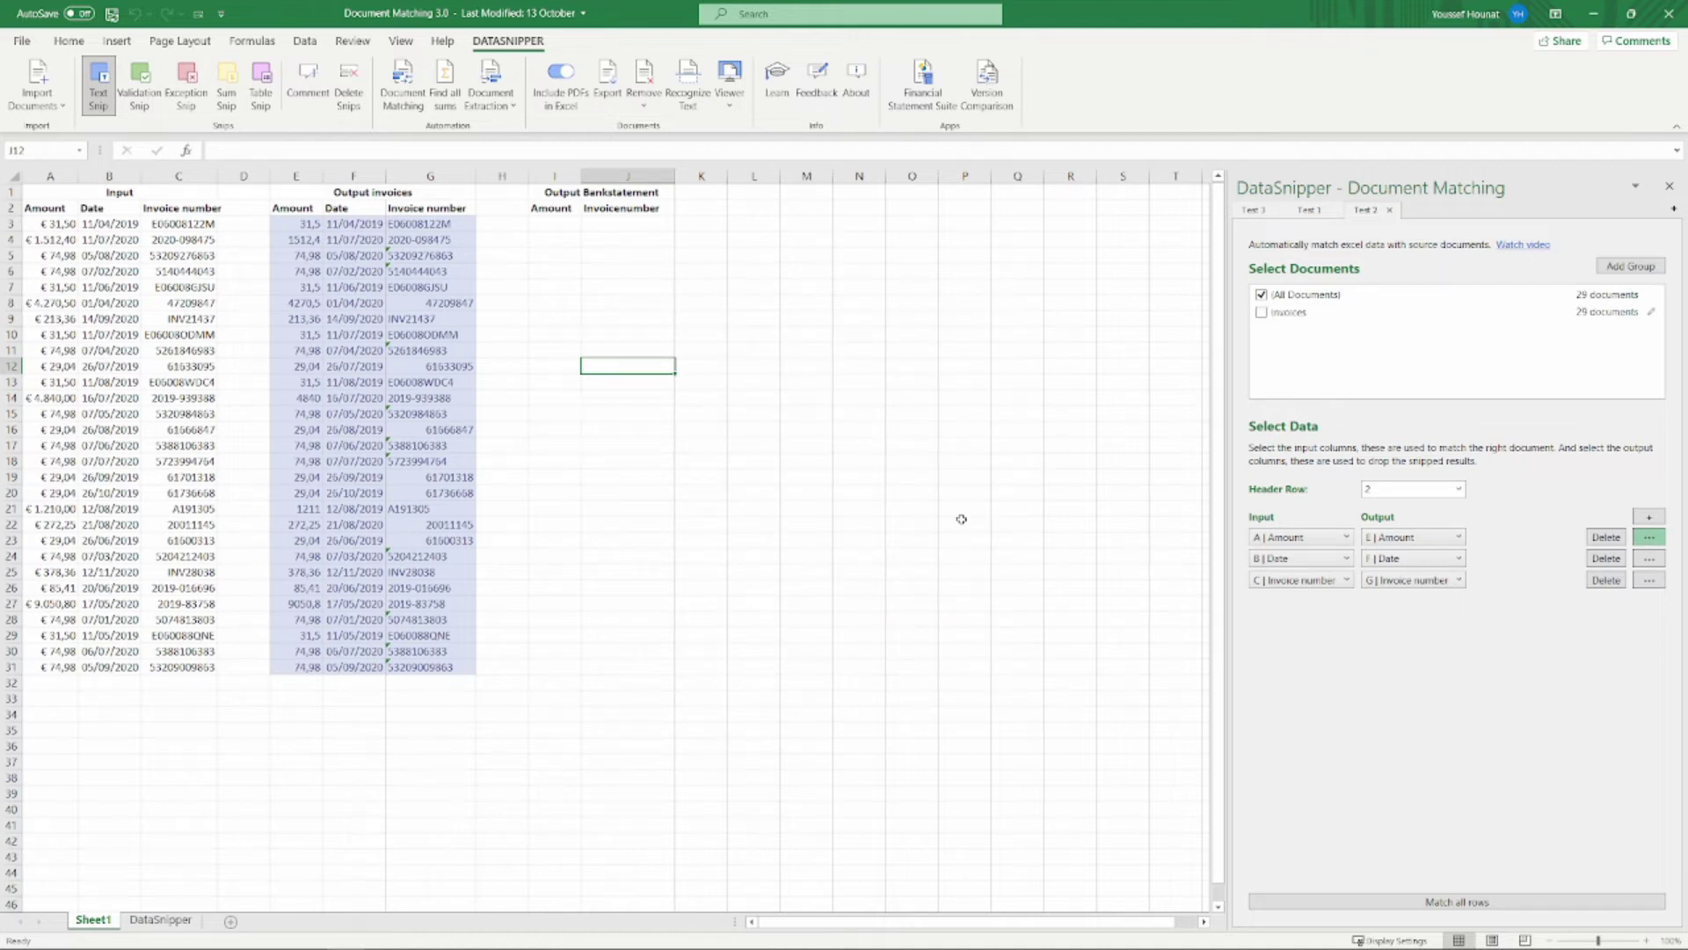
- Create a second group named Bank Statements, importing Bank statement (v3.0) from the Bank Statement folder into it
click(1641, 269)
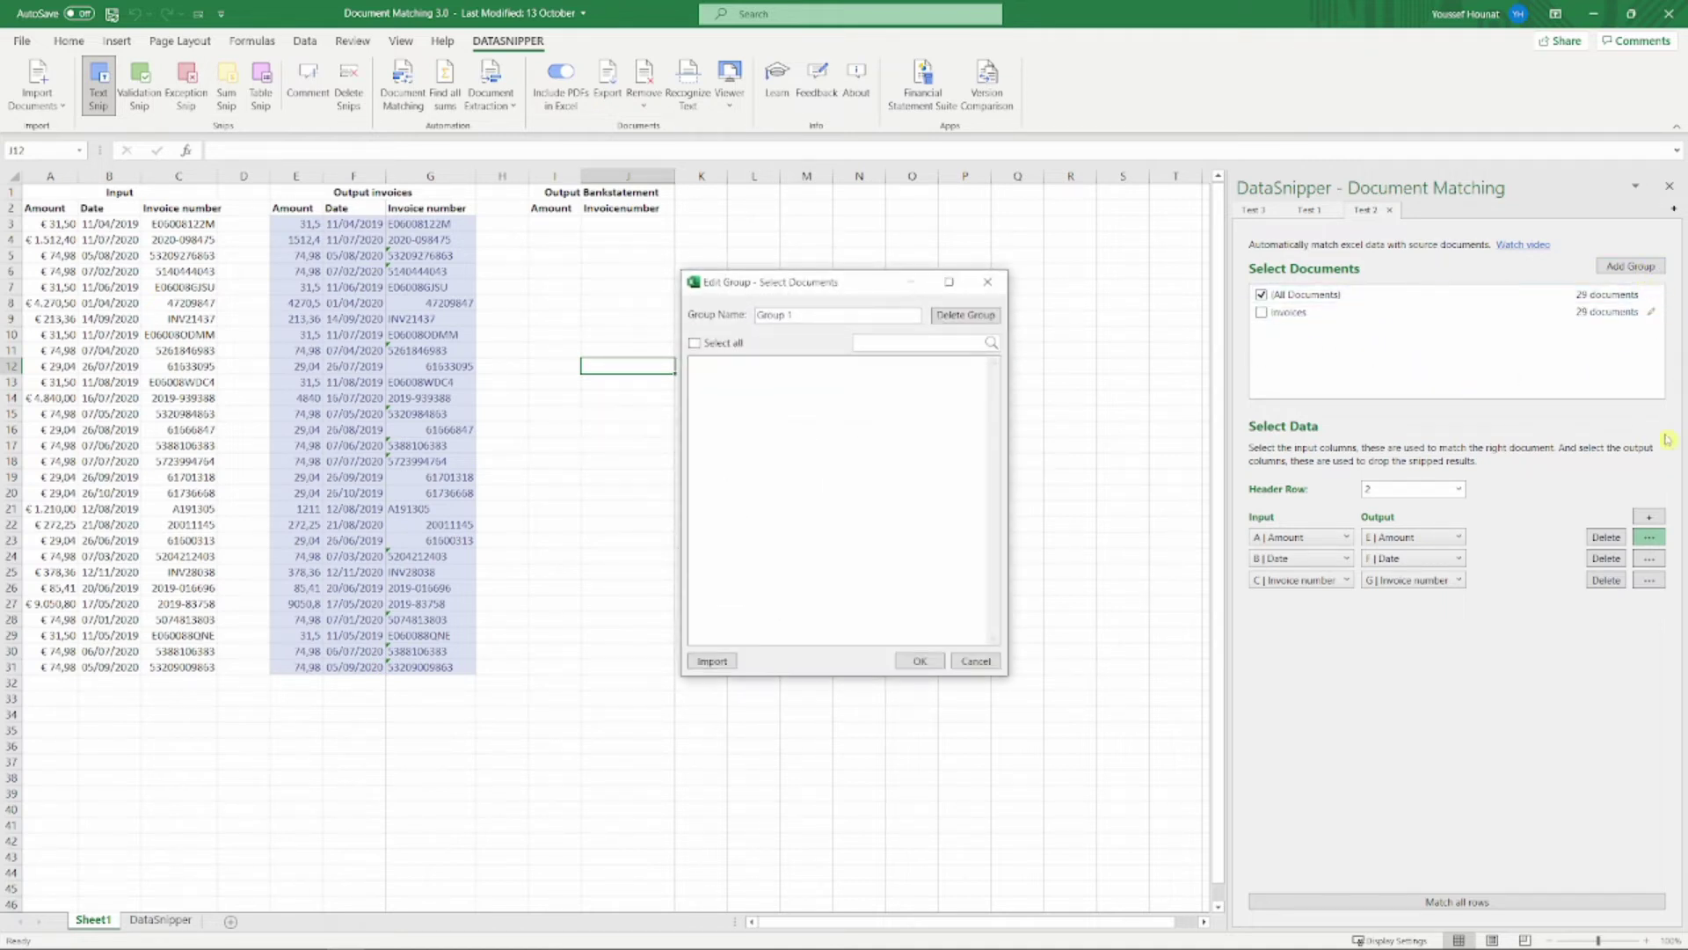
click(711, 663)
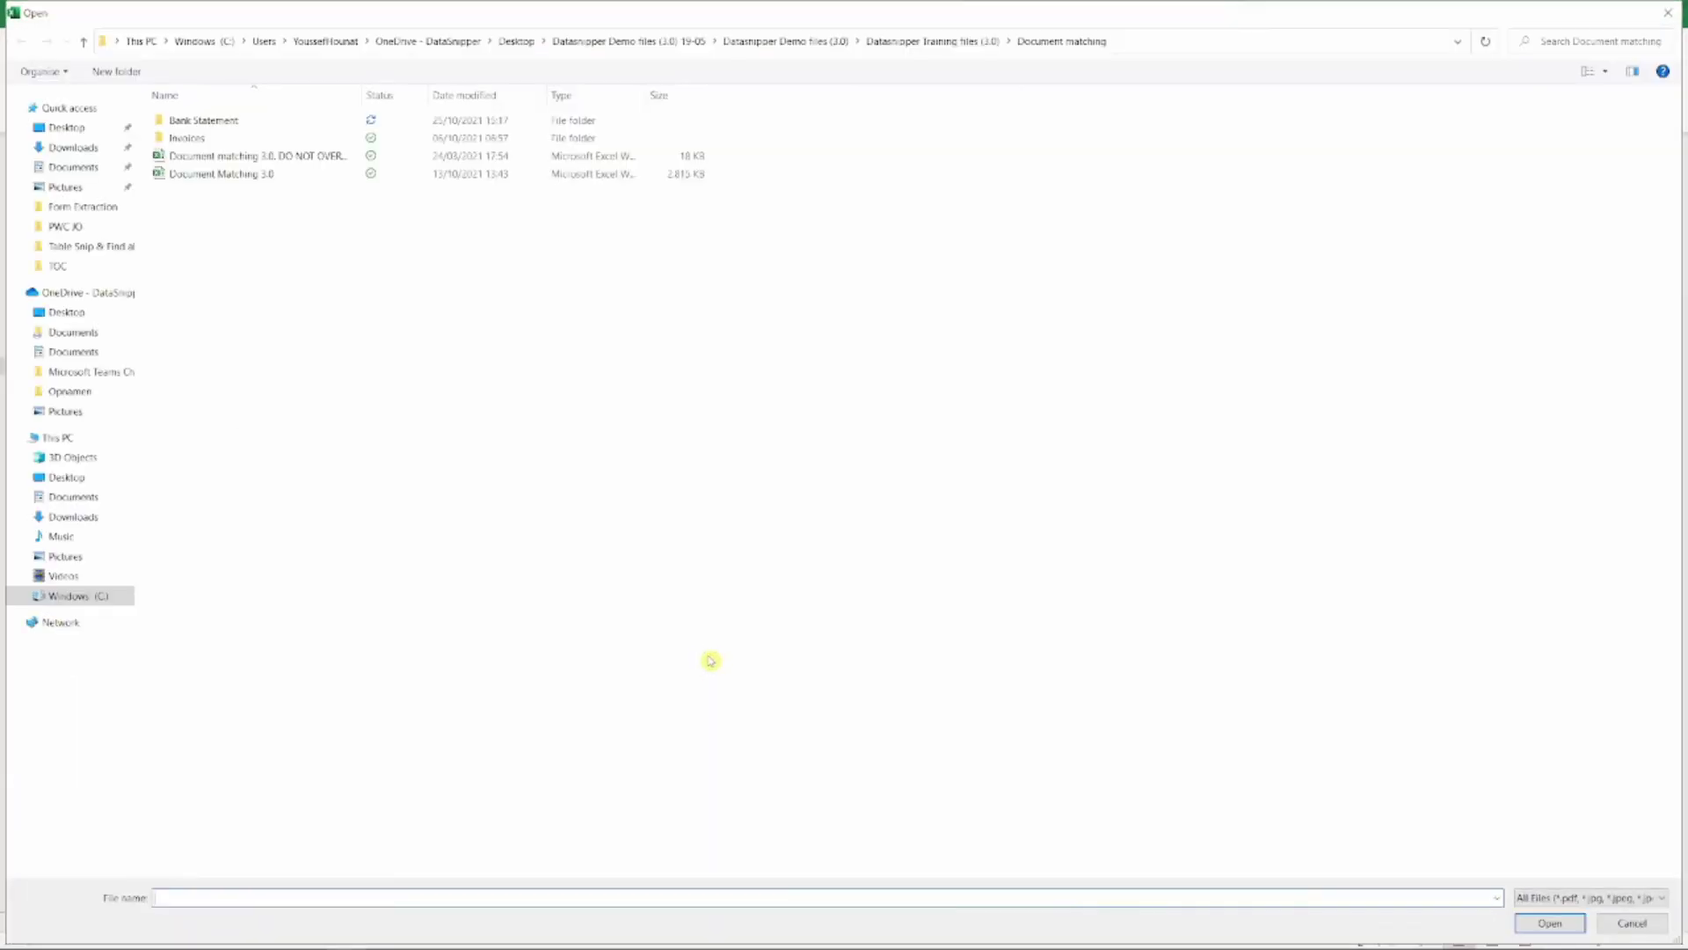
click(225, 124)
double_click(225, 124)
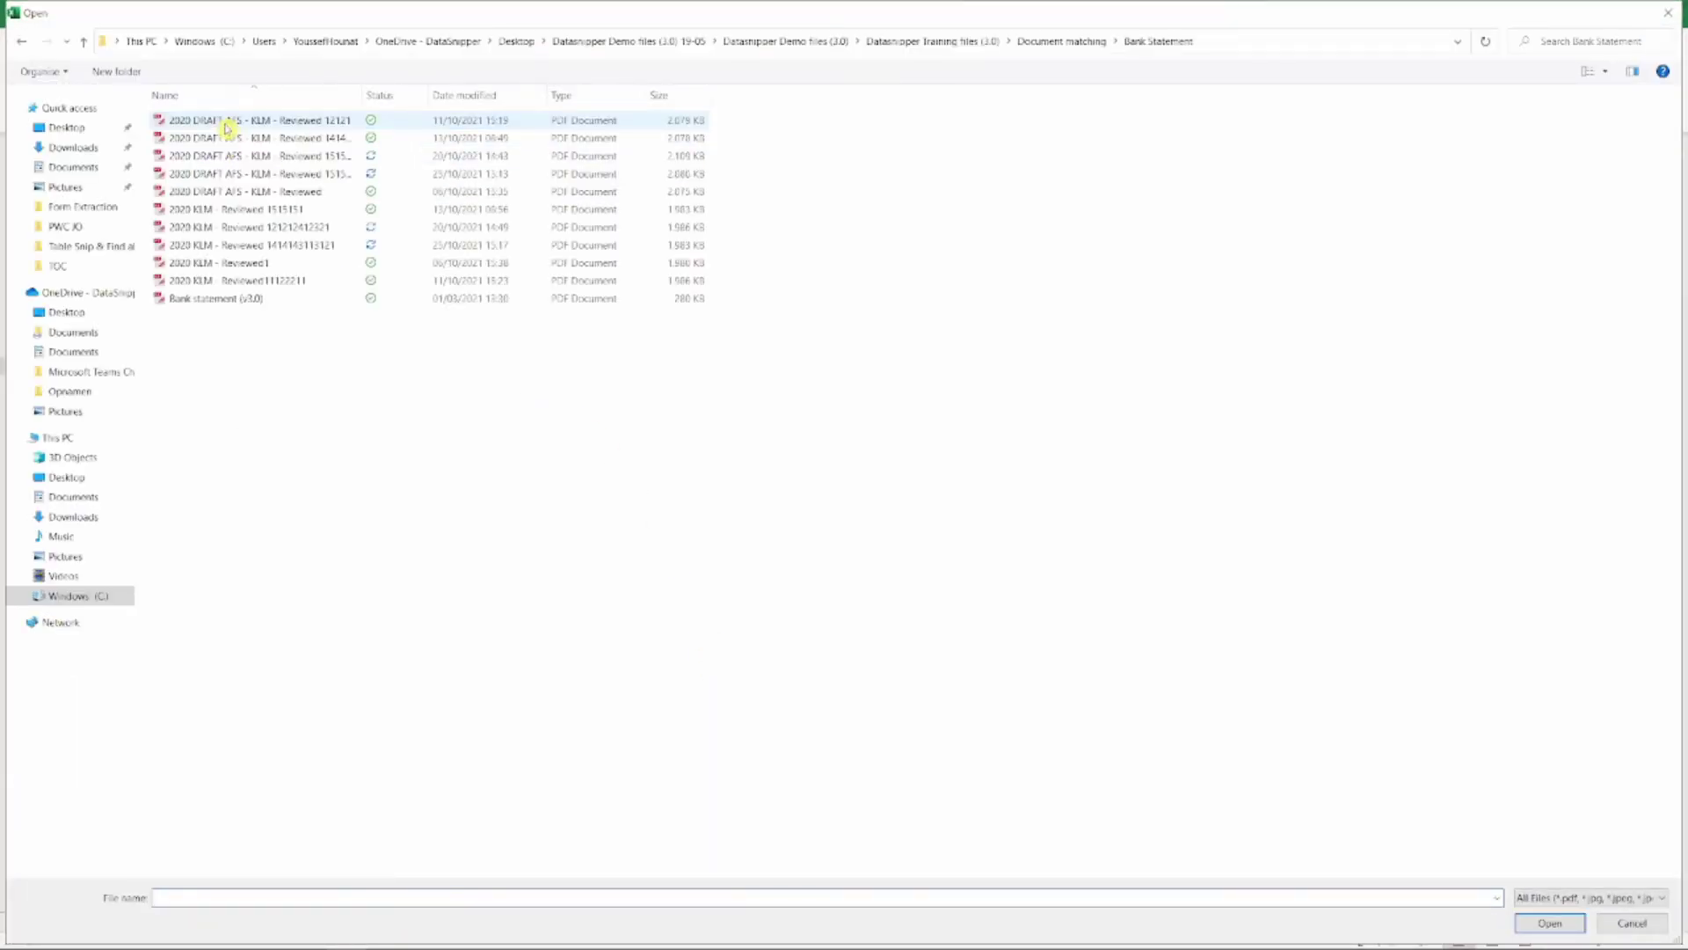
double_click(190, 299)
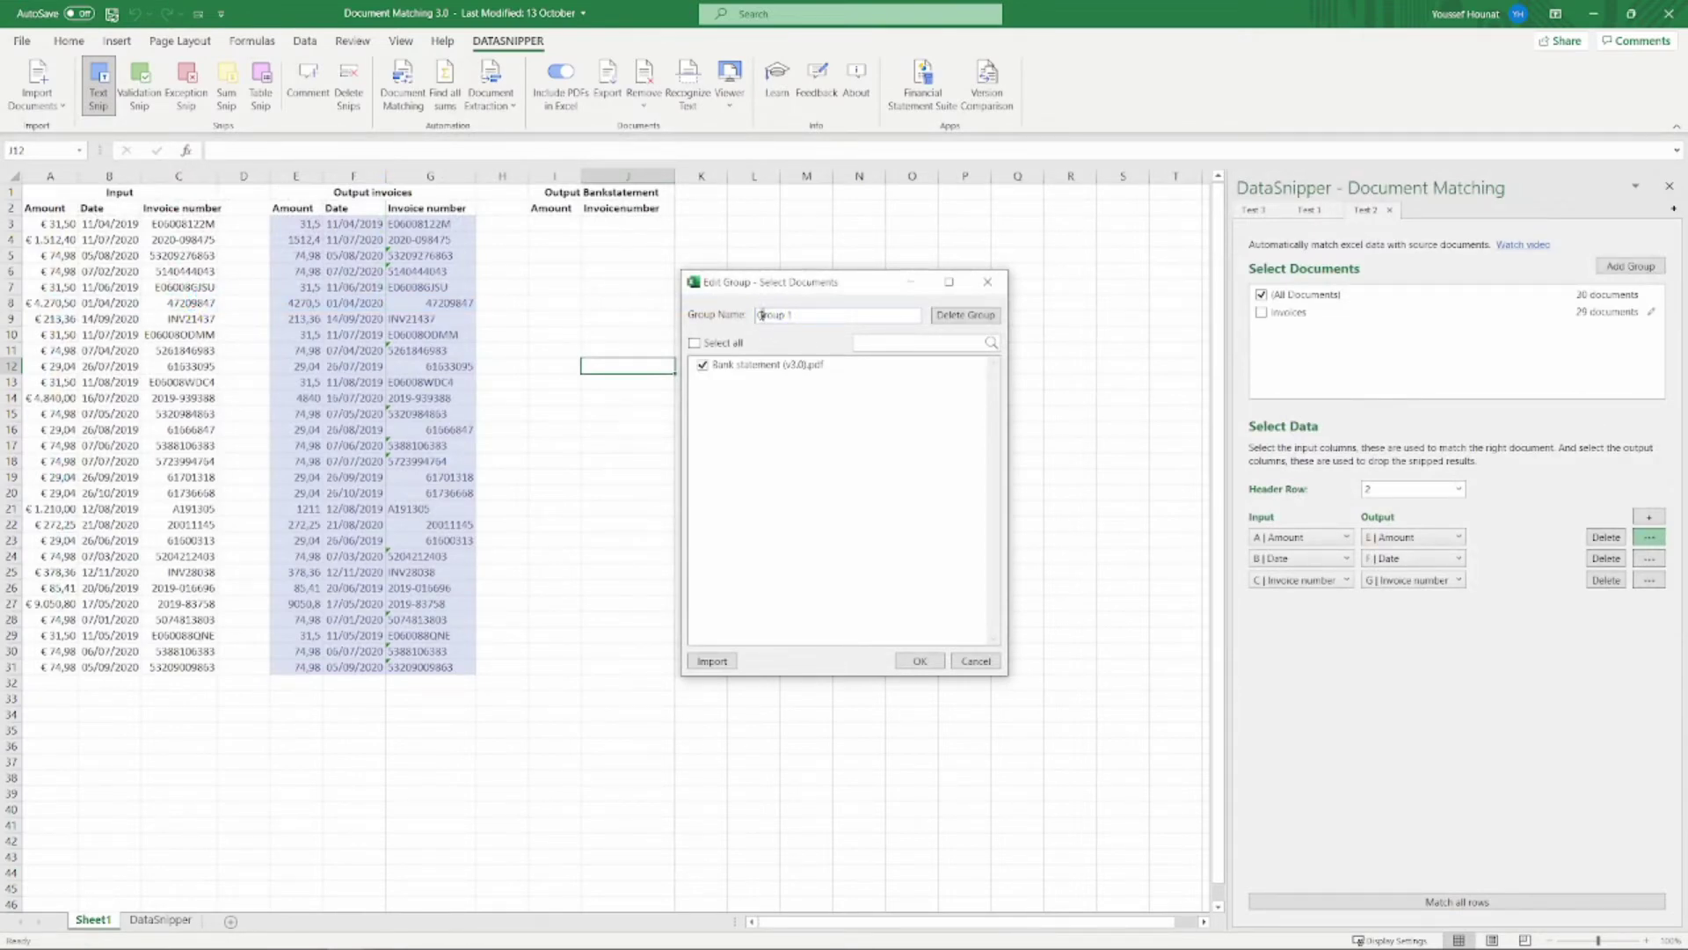
drag(795, 314, 709, 322)
text(Bank Statements)
click(918, 660)
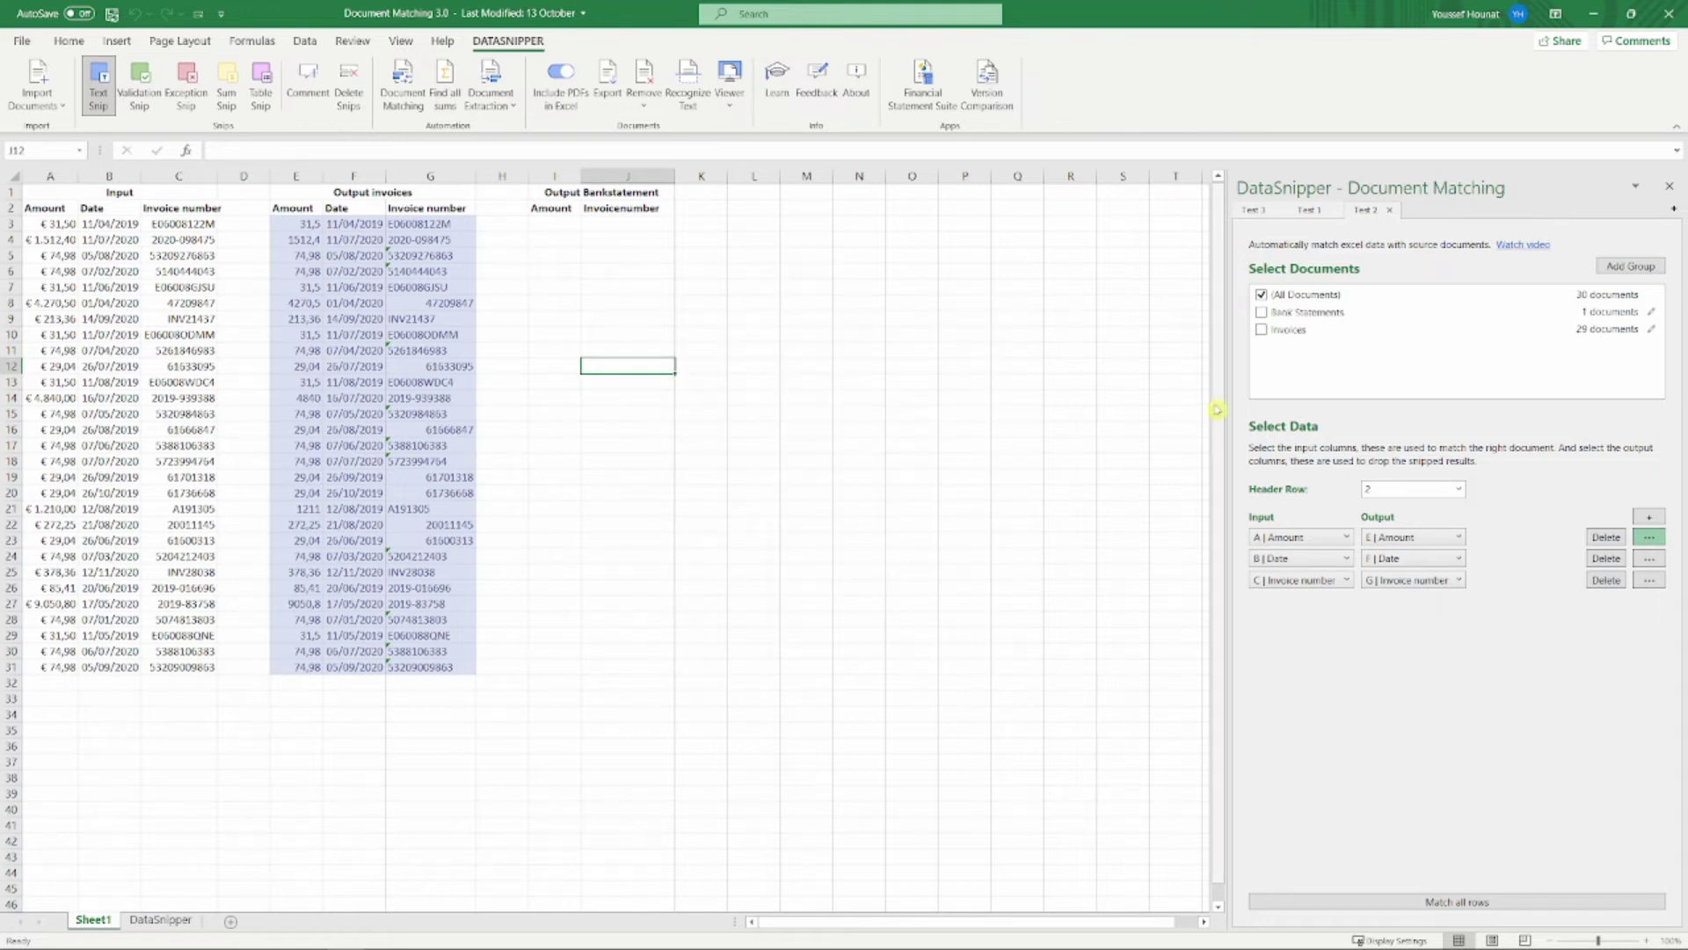
- Select the Invoices and Bank Statements groups as the documents to match, and widen the pane to show both outputs
click(1262, 330)
click(1263, 312)
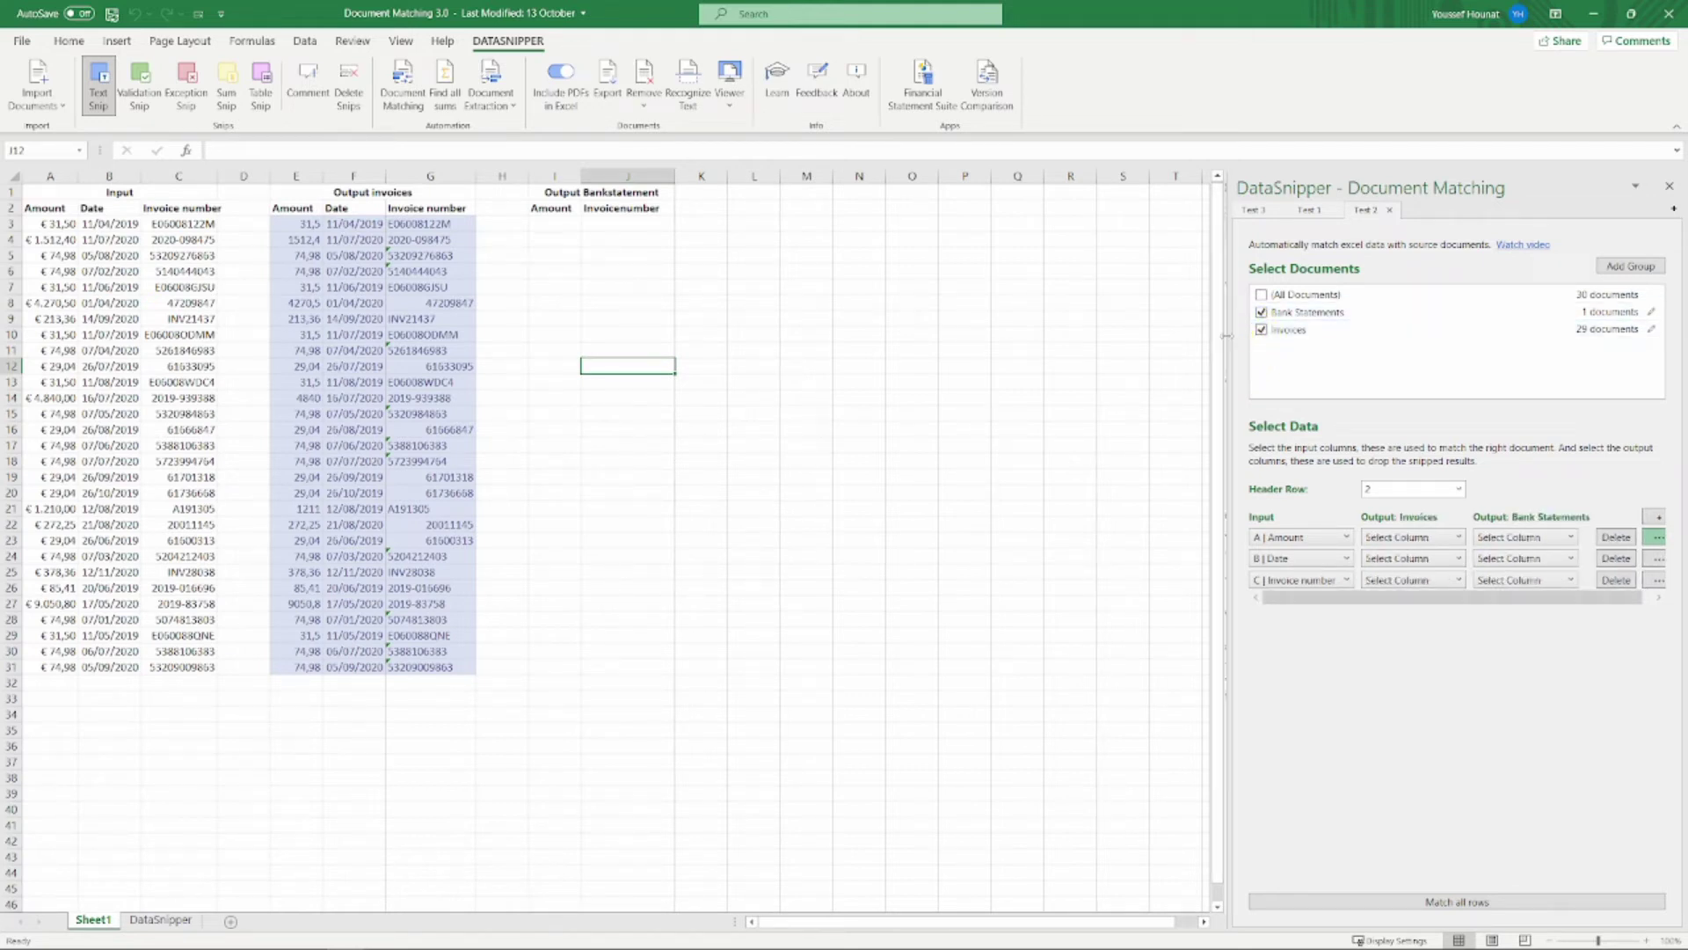
drag(1233, 339, 1115, 326)
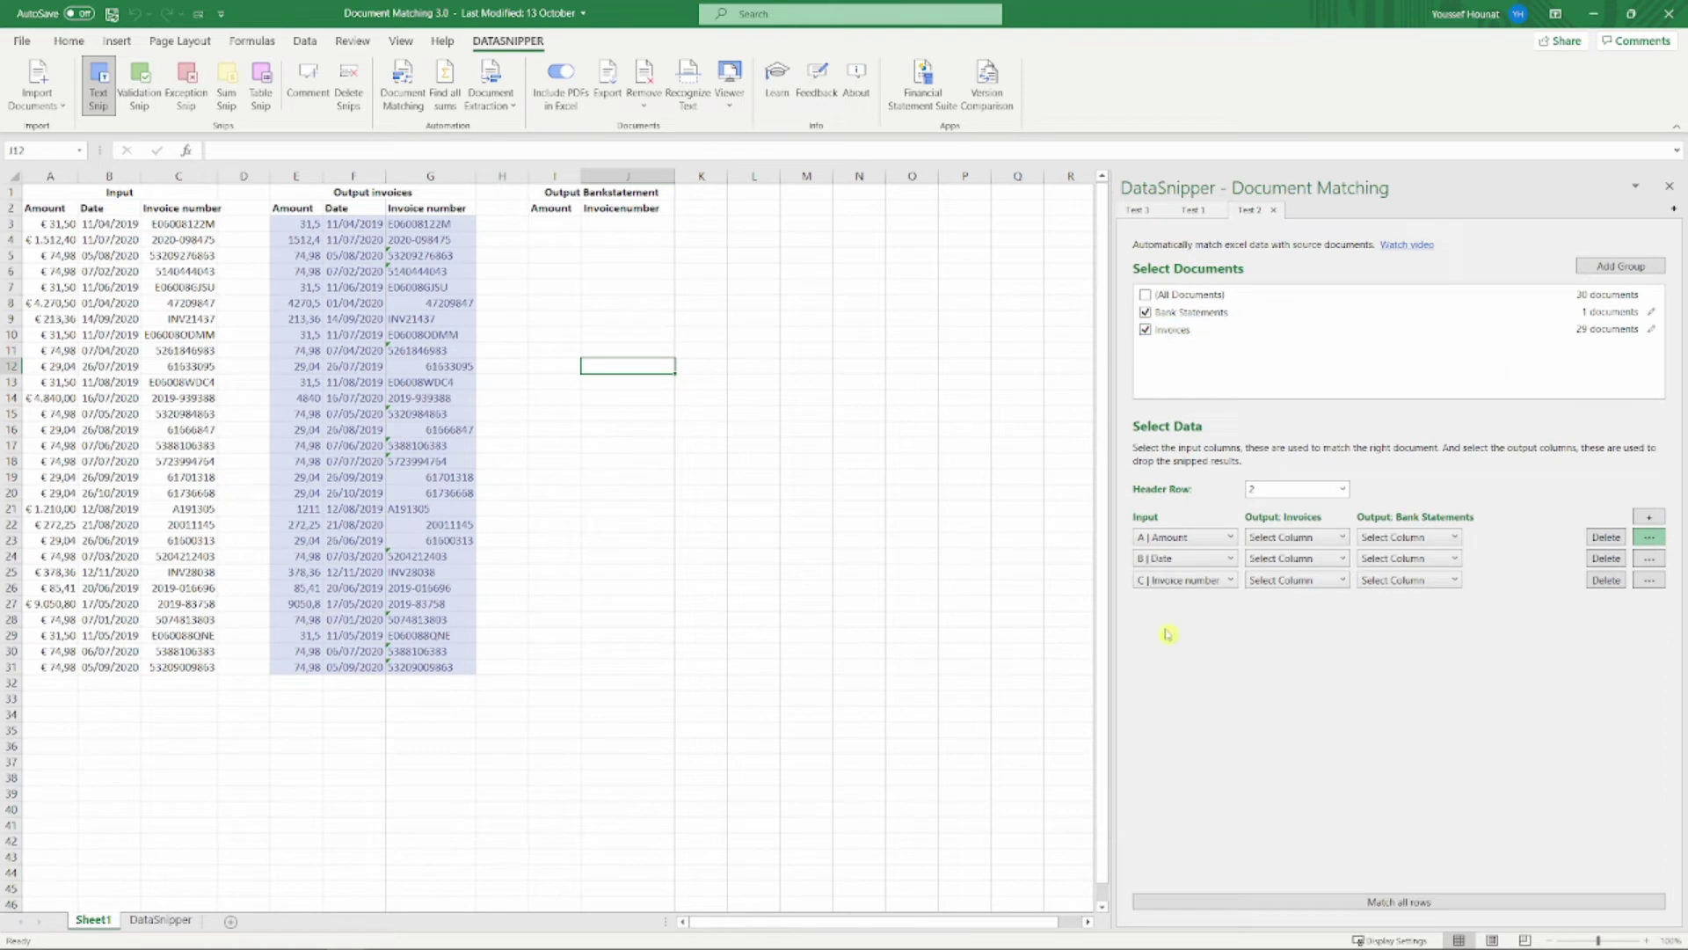
- Map the Invoices outputs to E | Amount, F | Date and G | Invoice number for the three input columns
click(1284, 538)
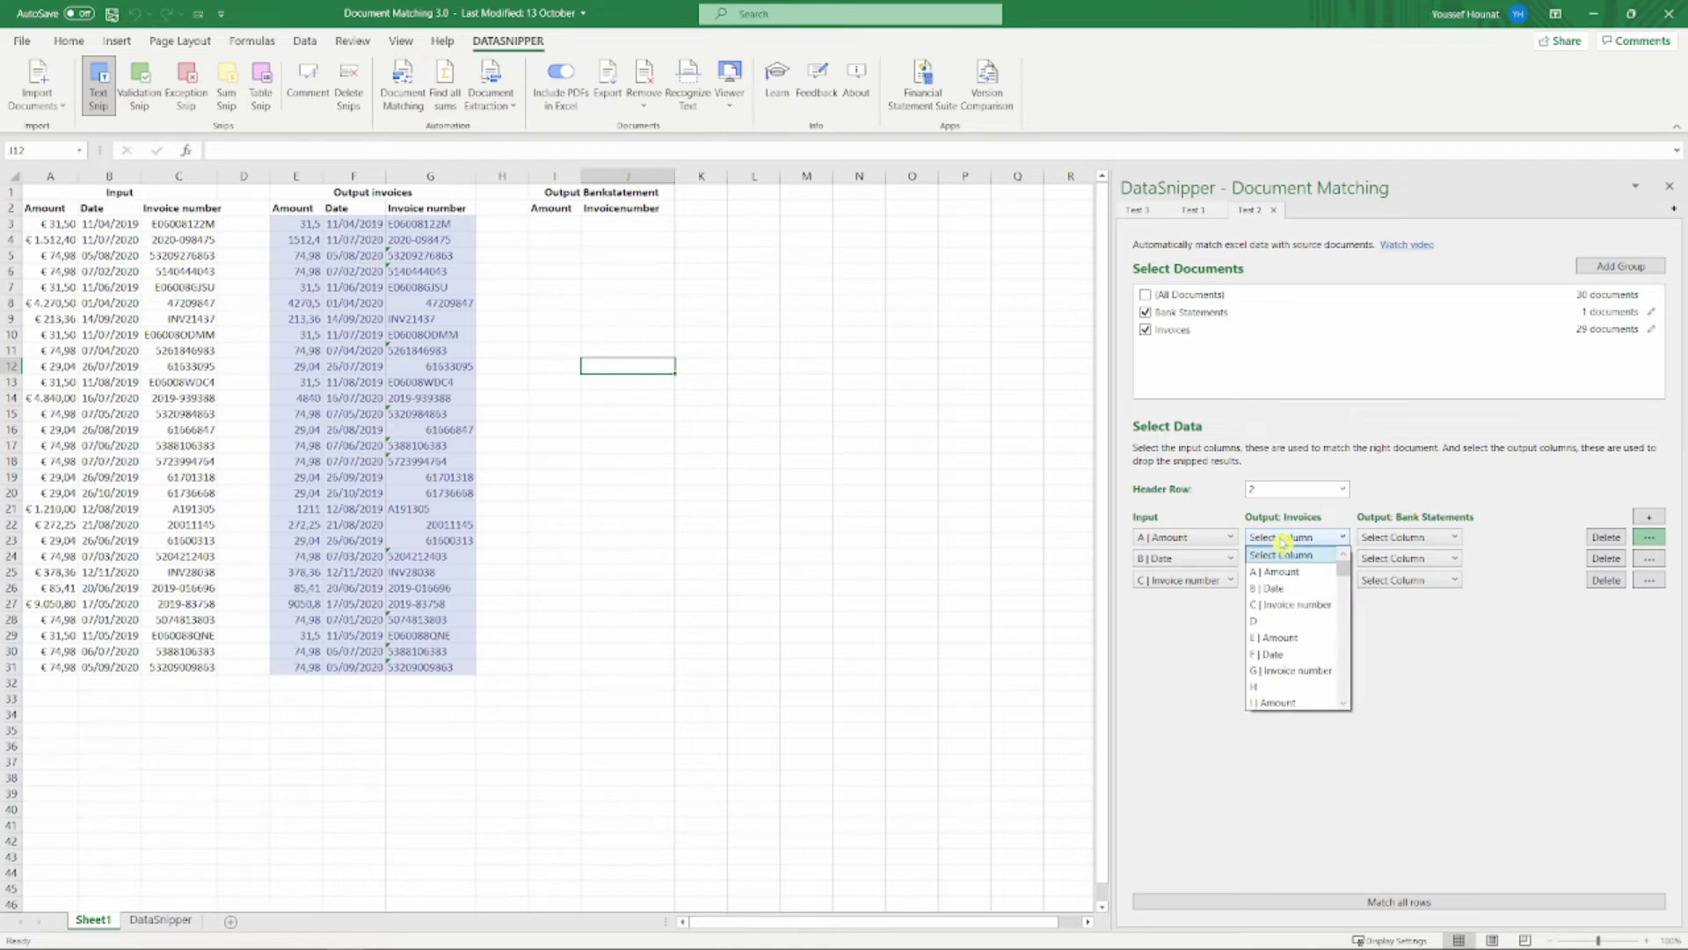
click(1294, 639)
click(1300, 554)
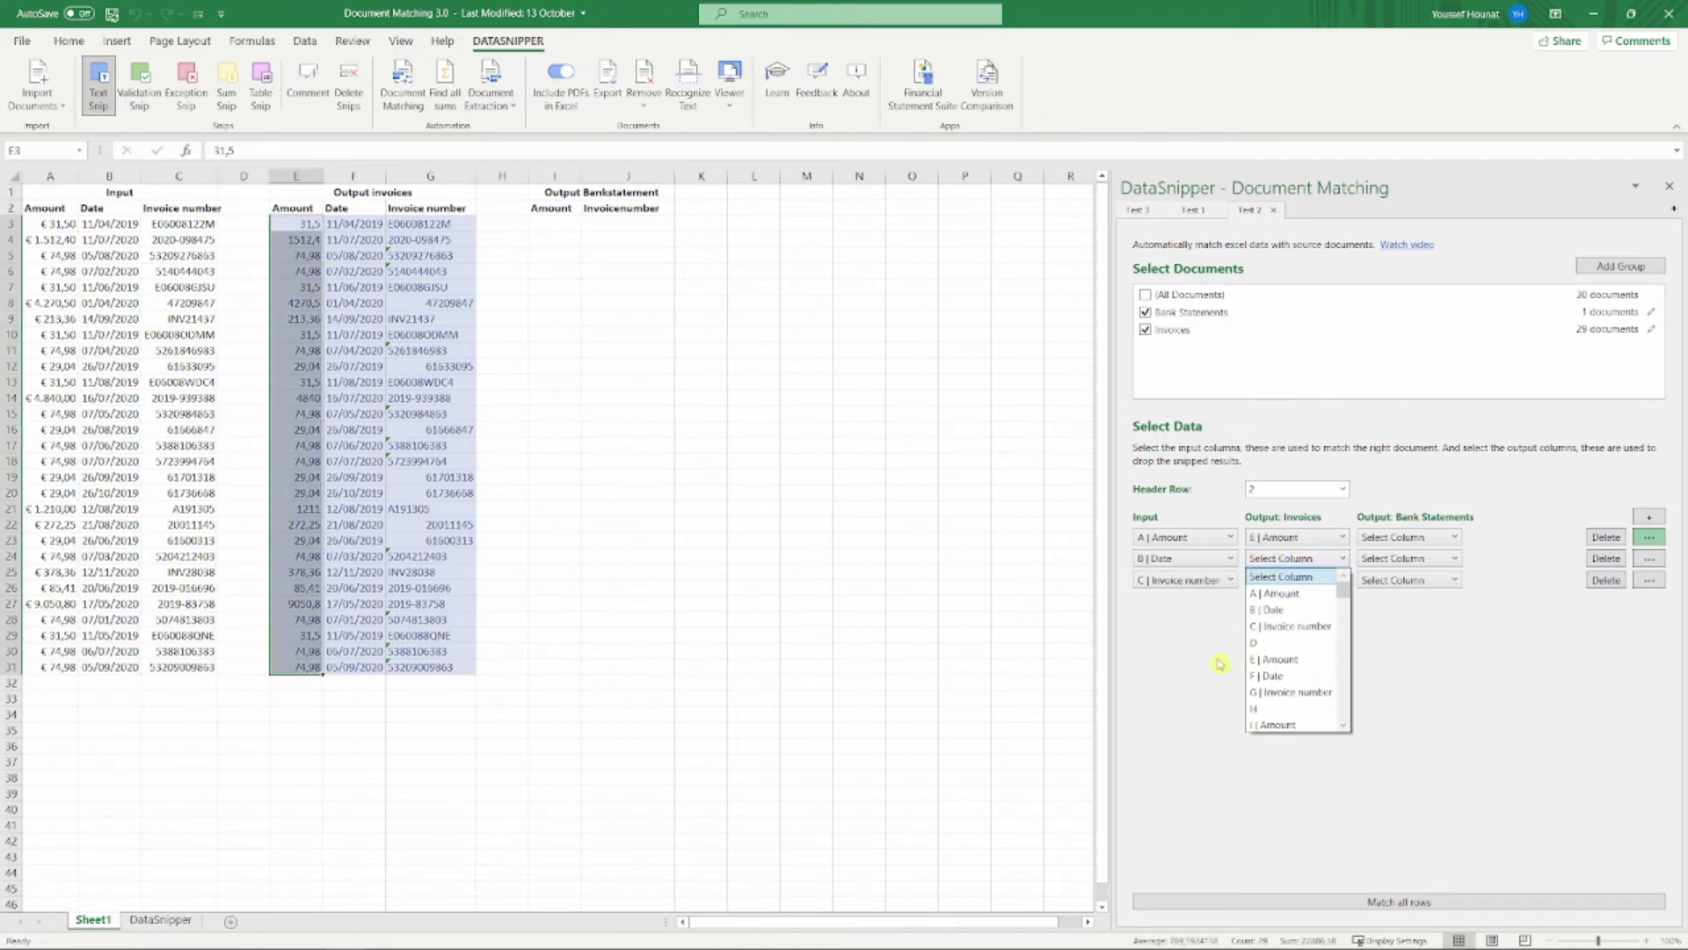
click(1267, 678)
click(1266, 581)
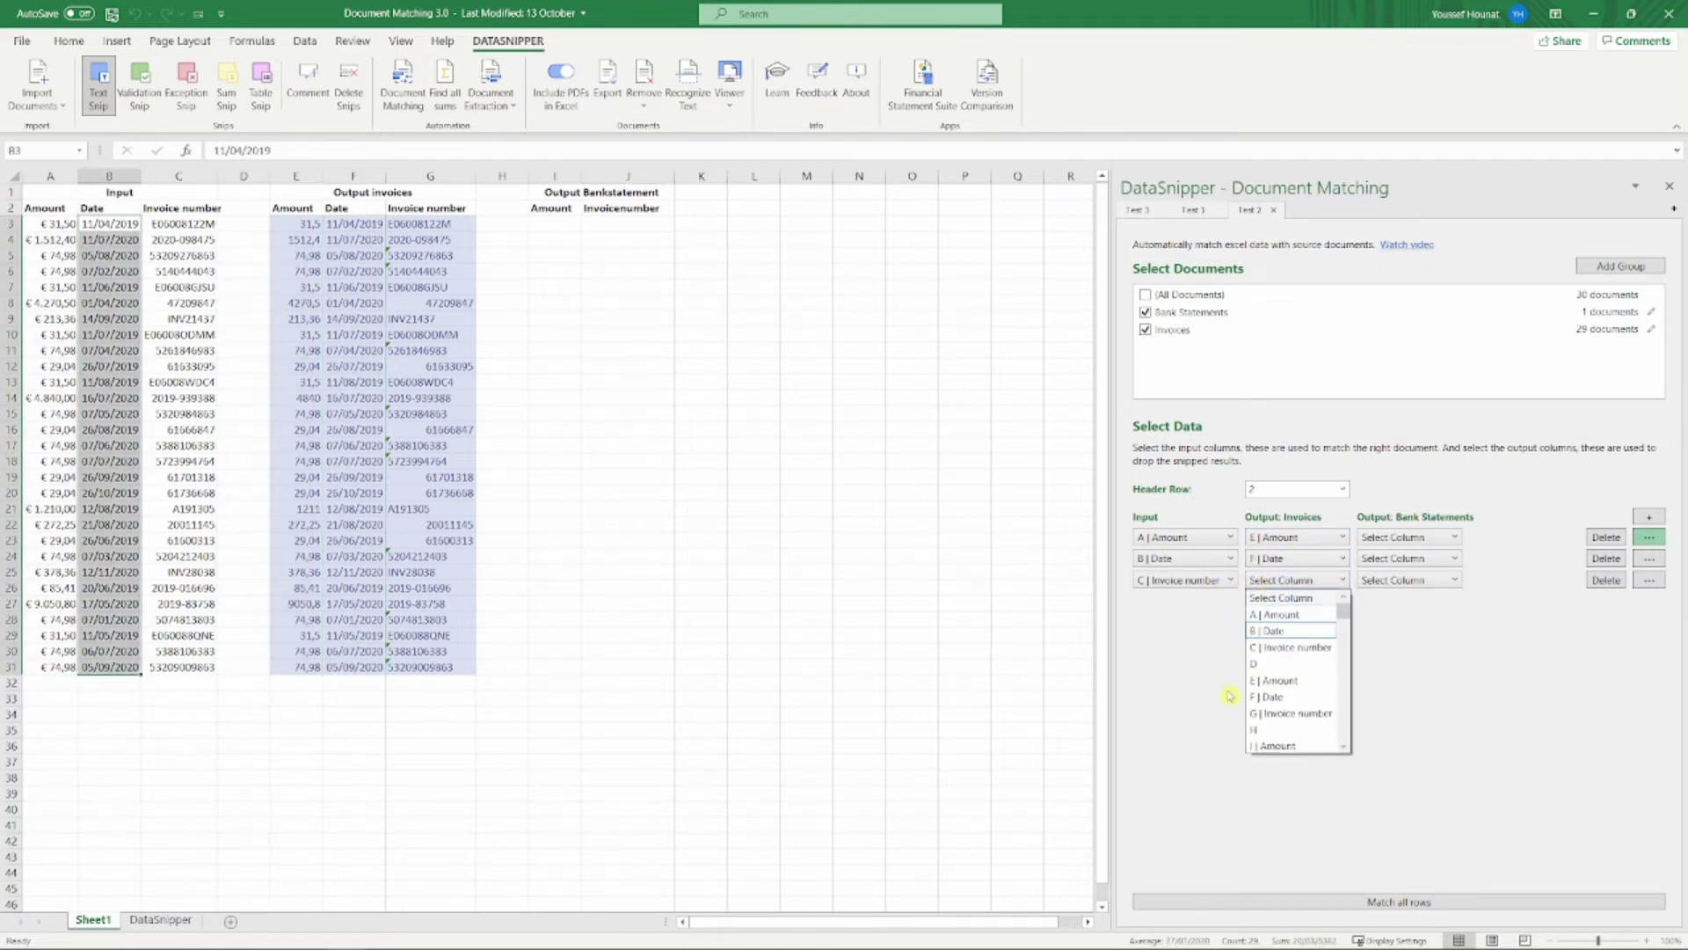
click(1254, 706)
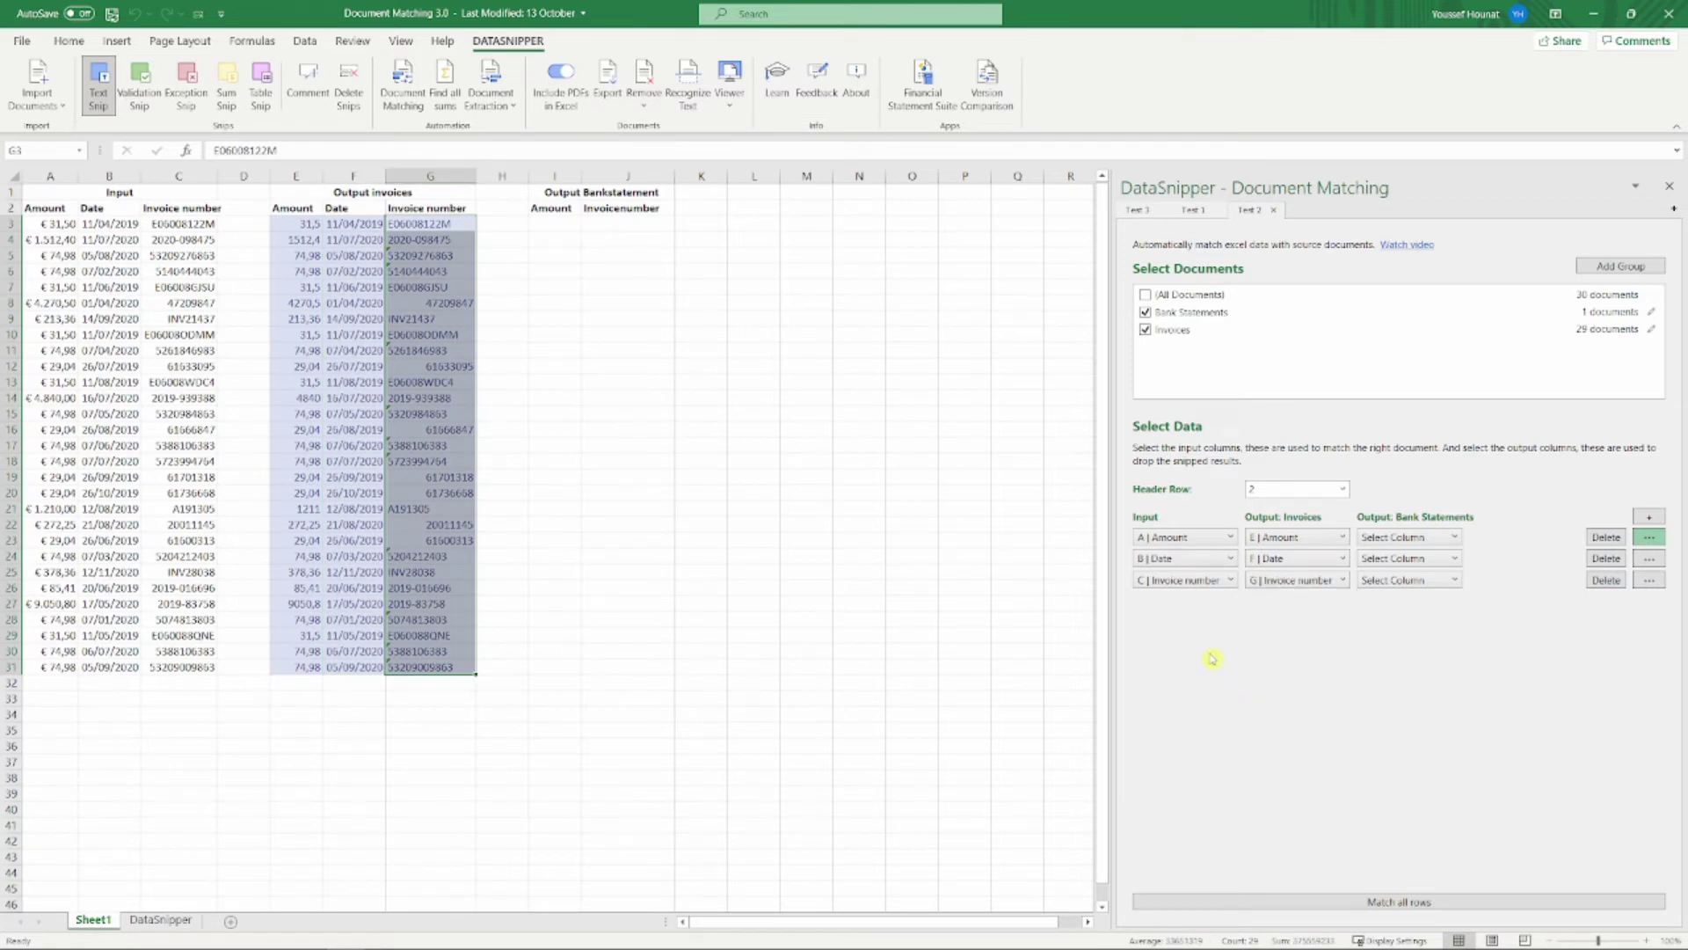
- Map the Bank Statements outputs to I | Amount for Amount and J | Invoicenumber for Invoice number, leaving Date without a column
click(1411, 537)
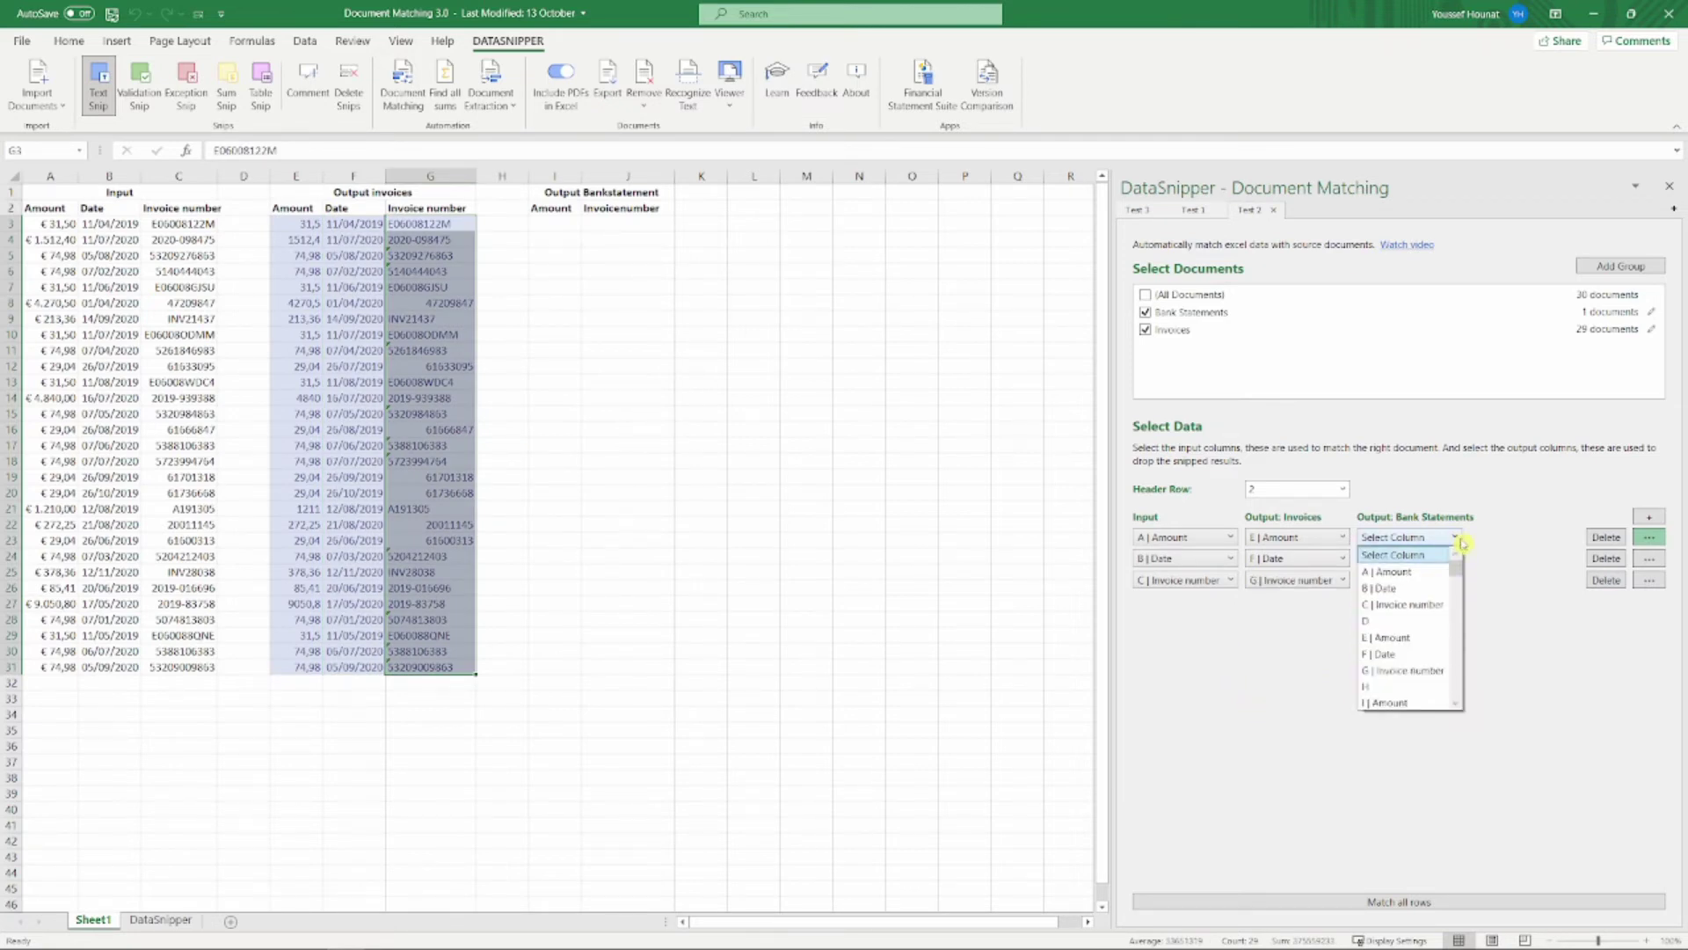
scroll(1409, 693, down, 2)
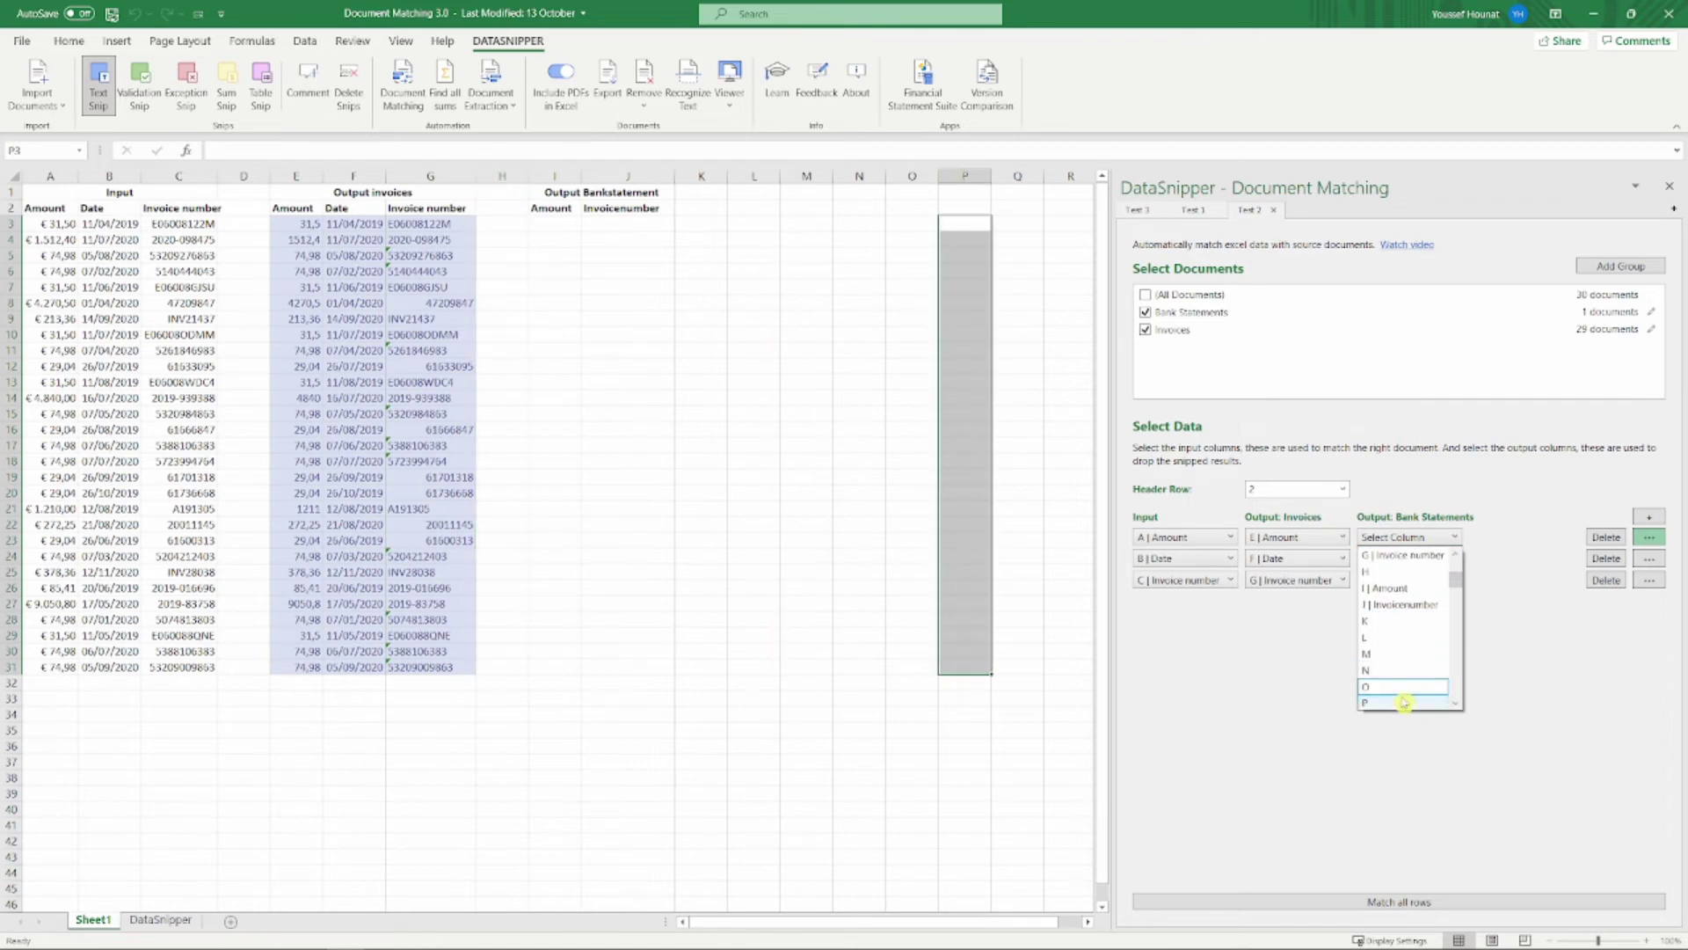
click(1402, 587)
click(1416, 580)
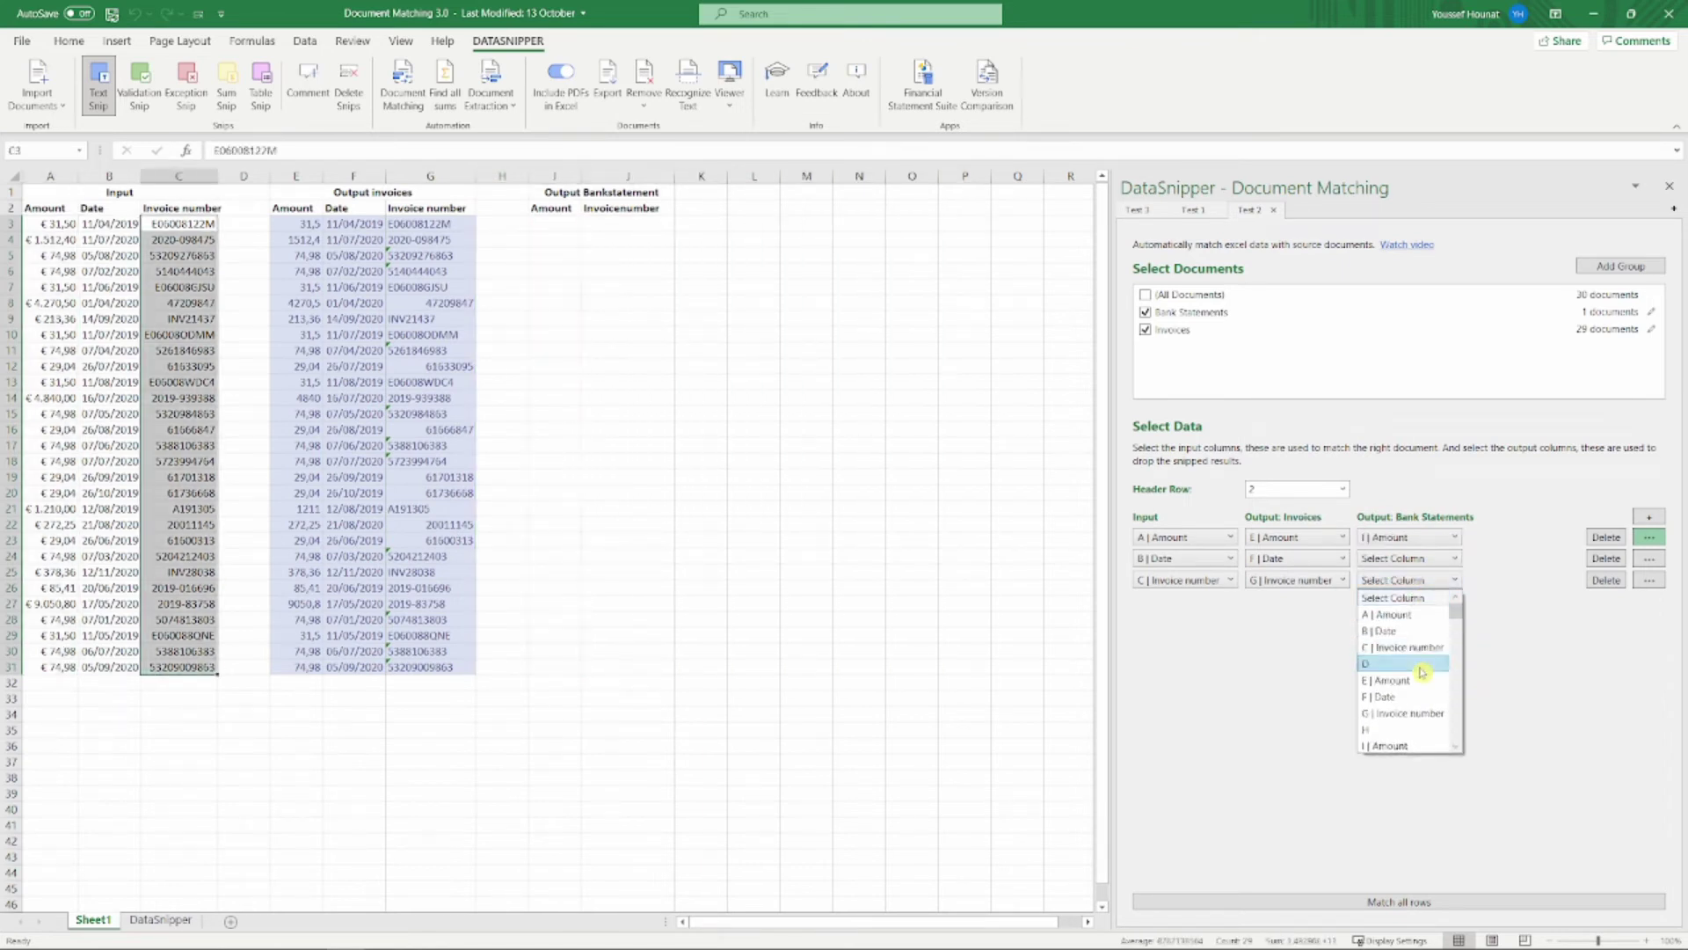
scroll(1407, 668, down, 2)
click(1406, 664)
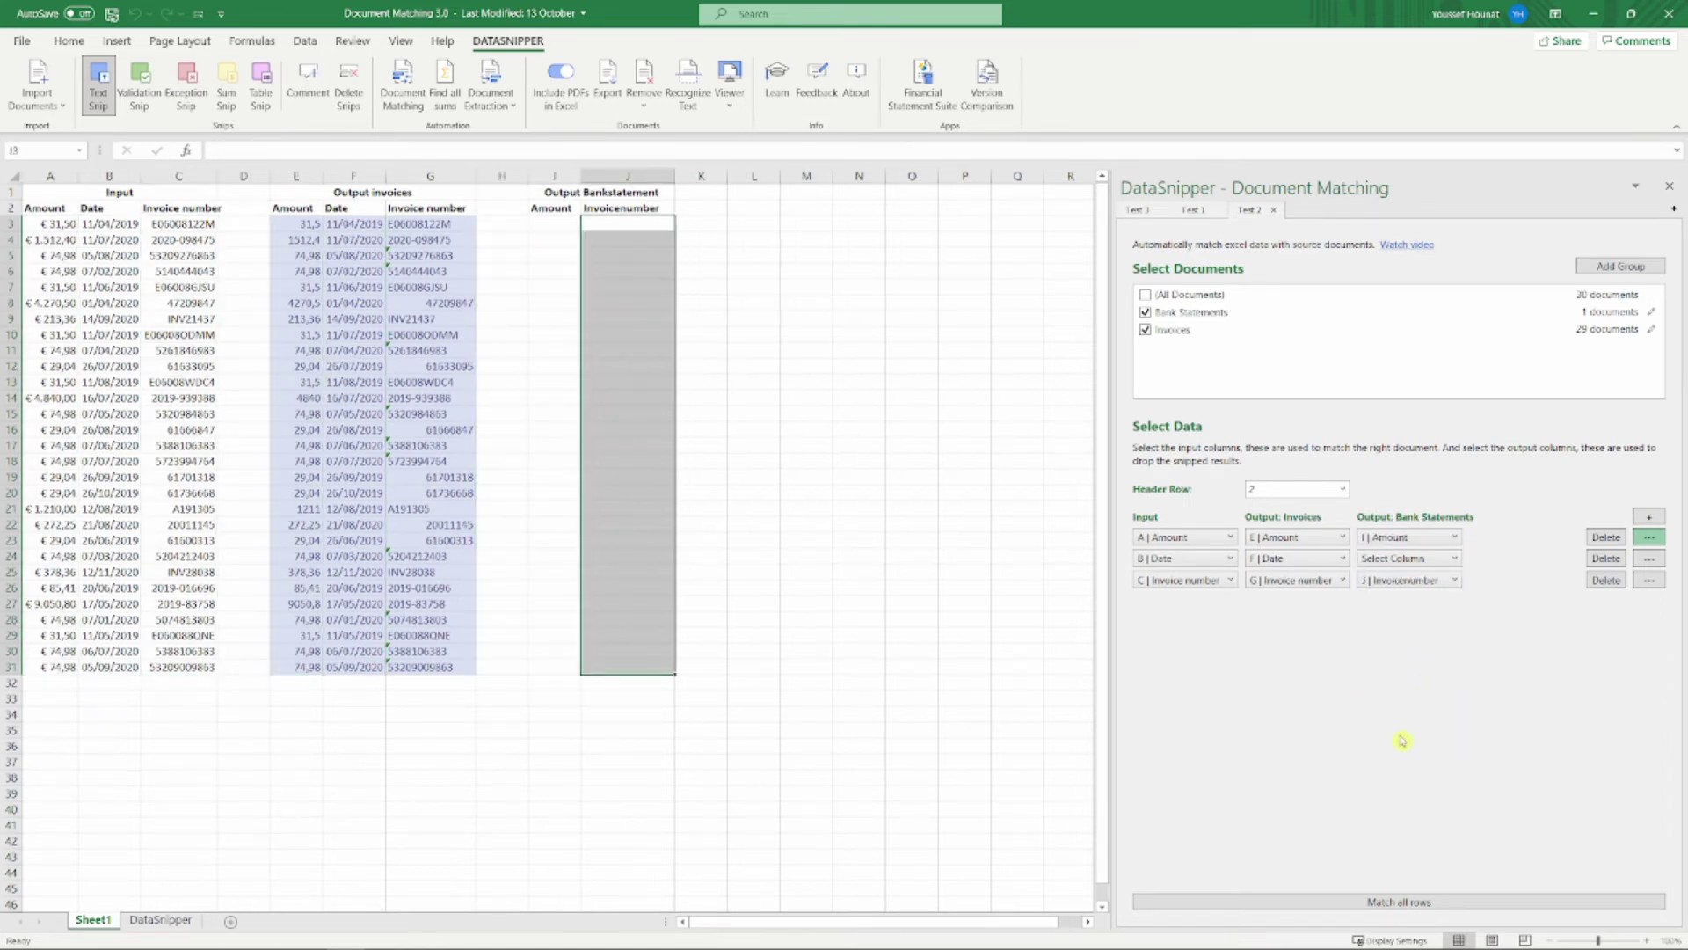
- Match all rows against both document groups, overwriting the output rows that already contain data
click(1402, 904)
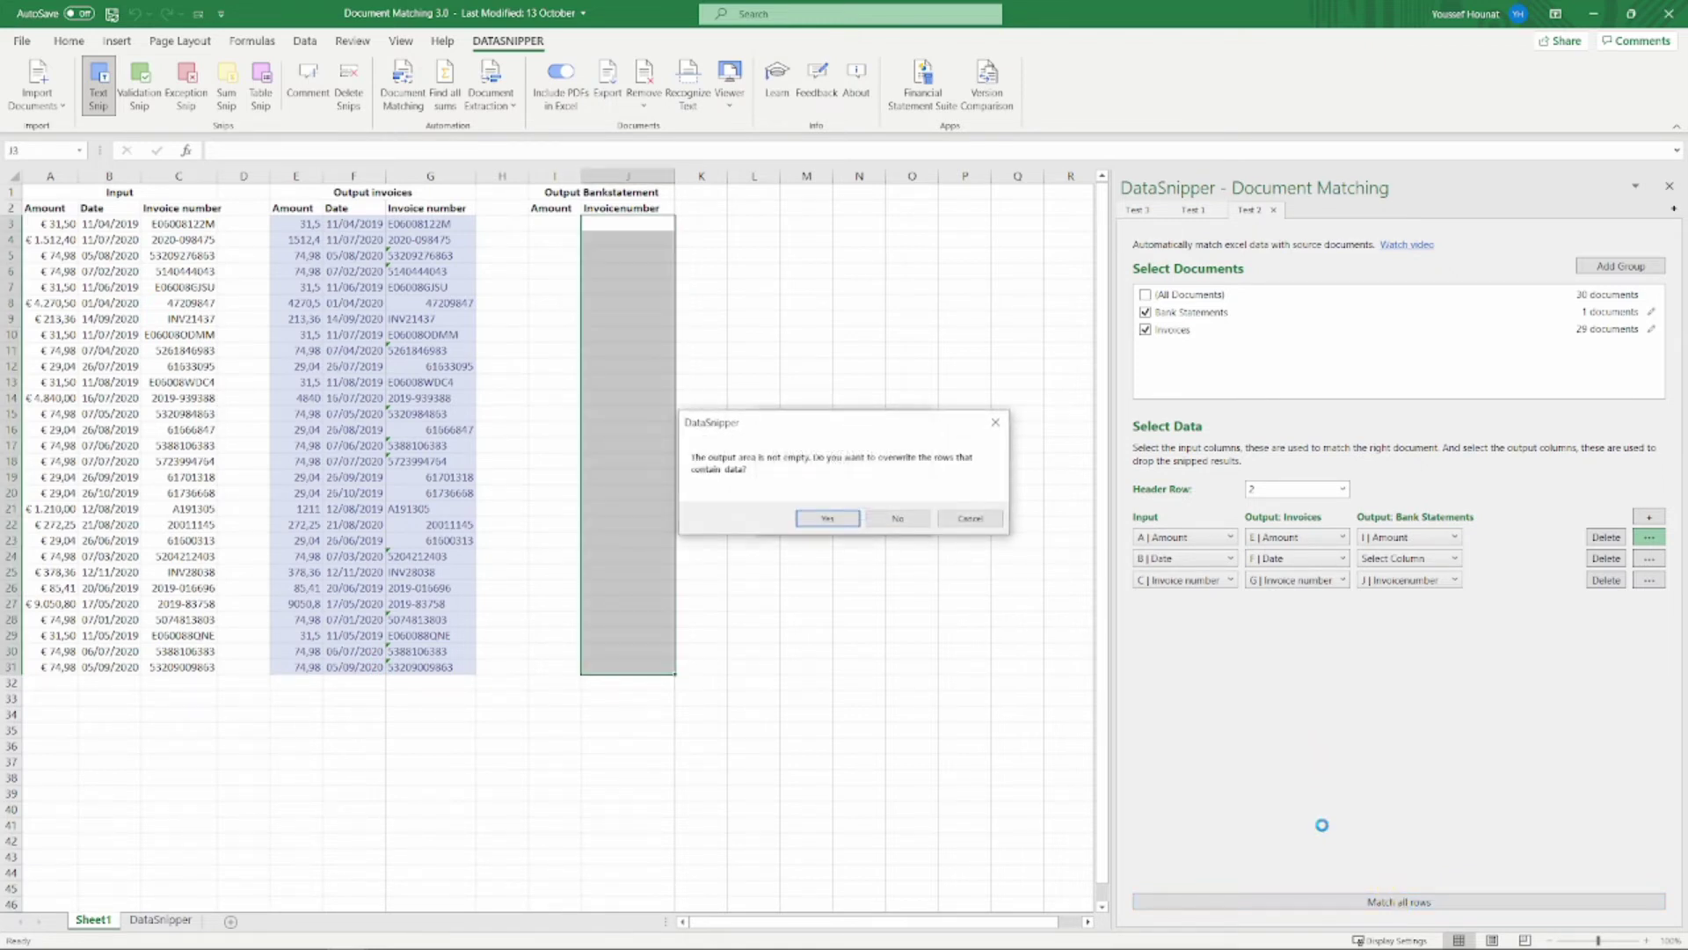
key(Return)
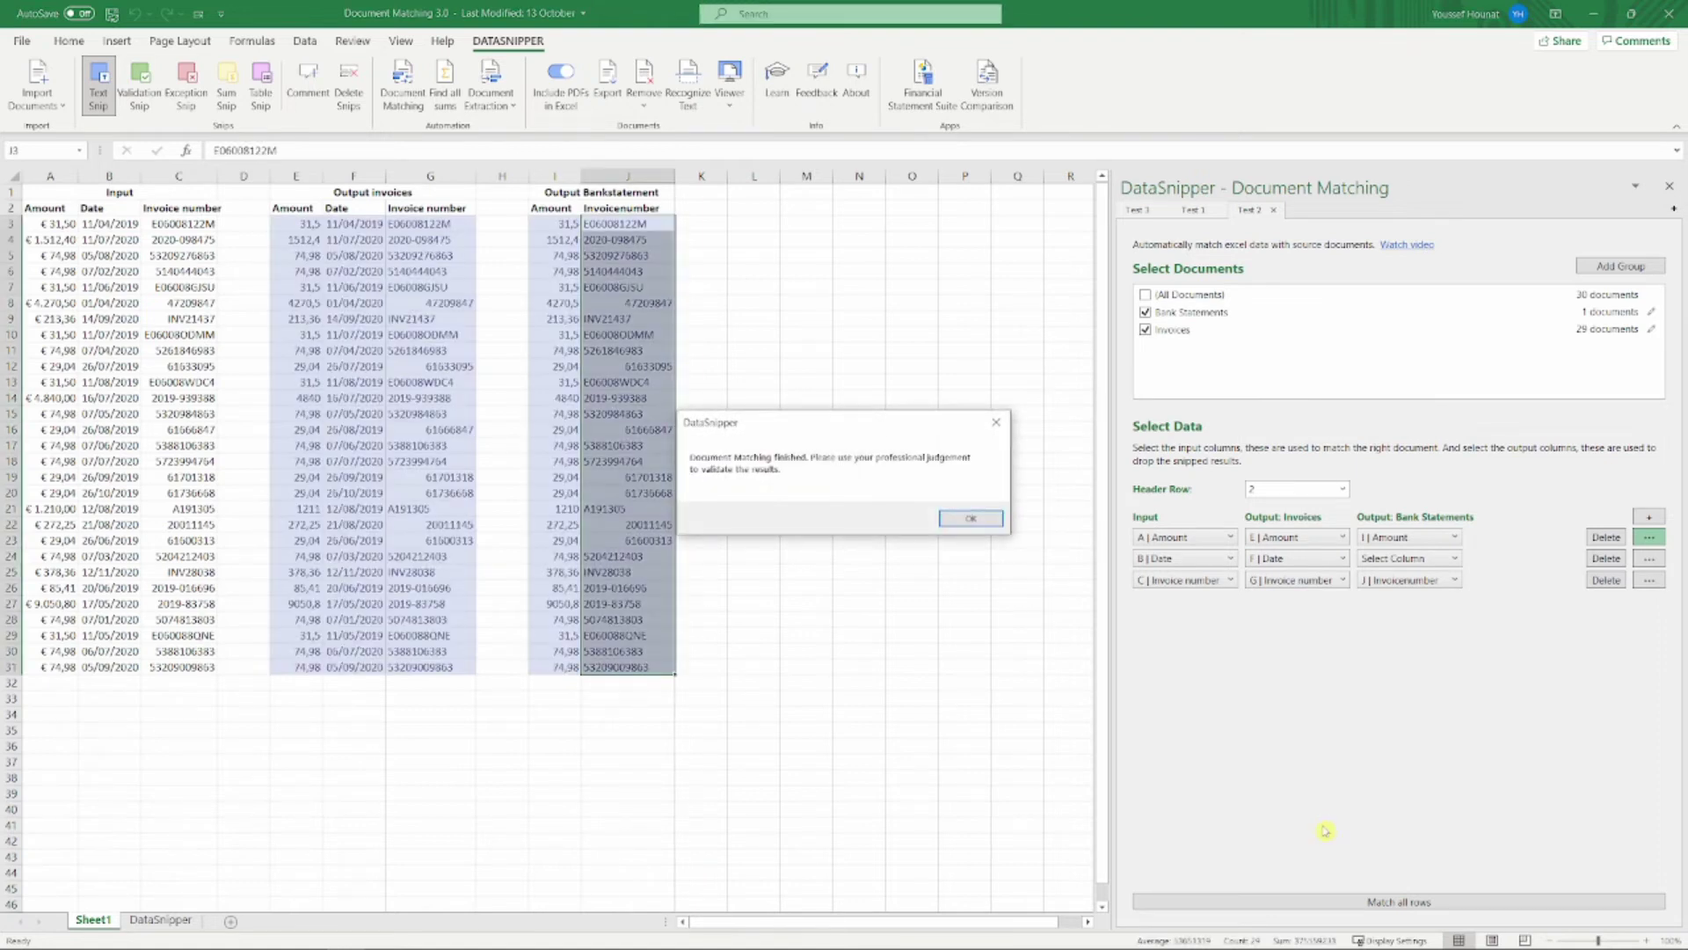
key(Return)
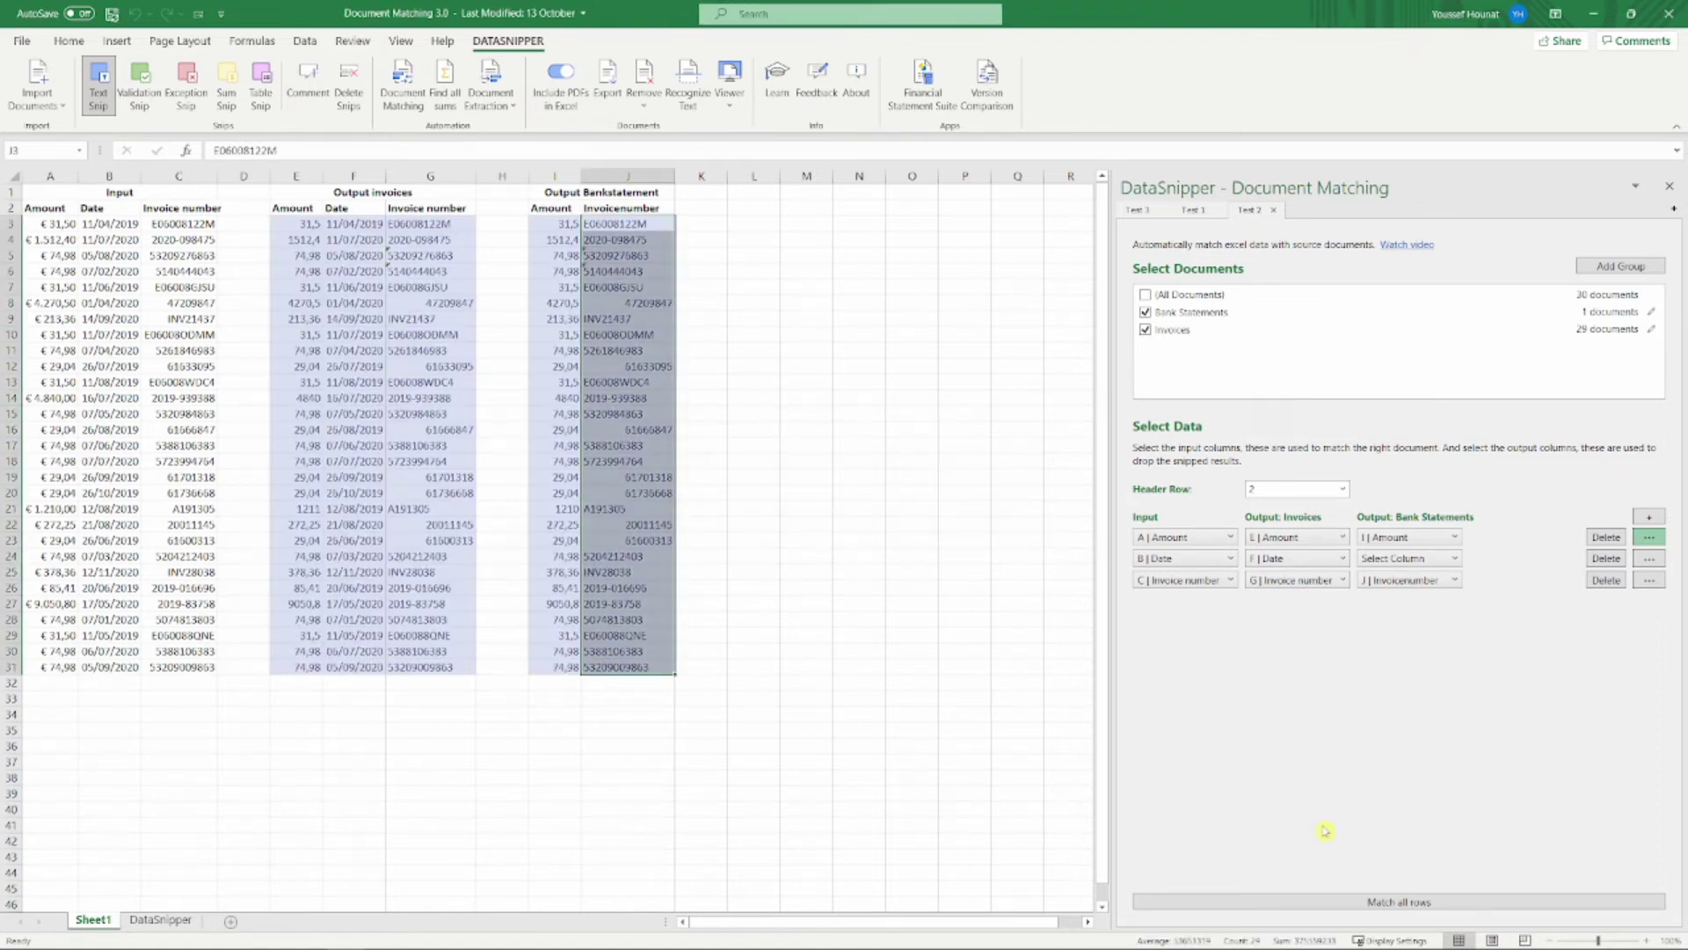
click(293, 240)
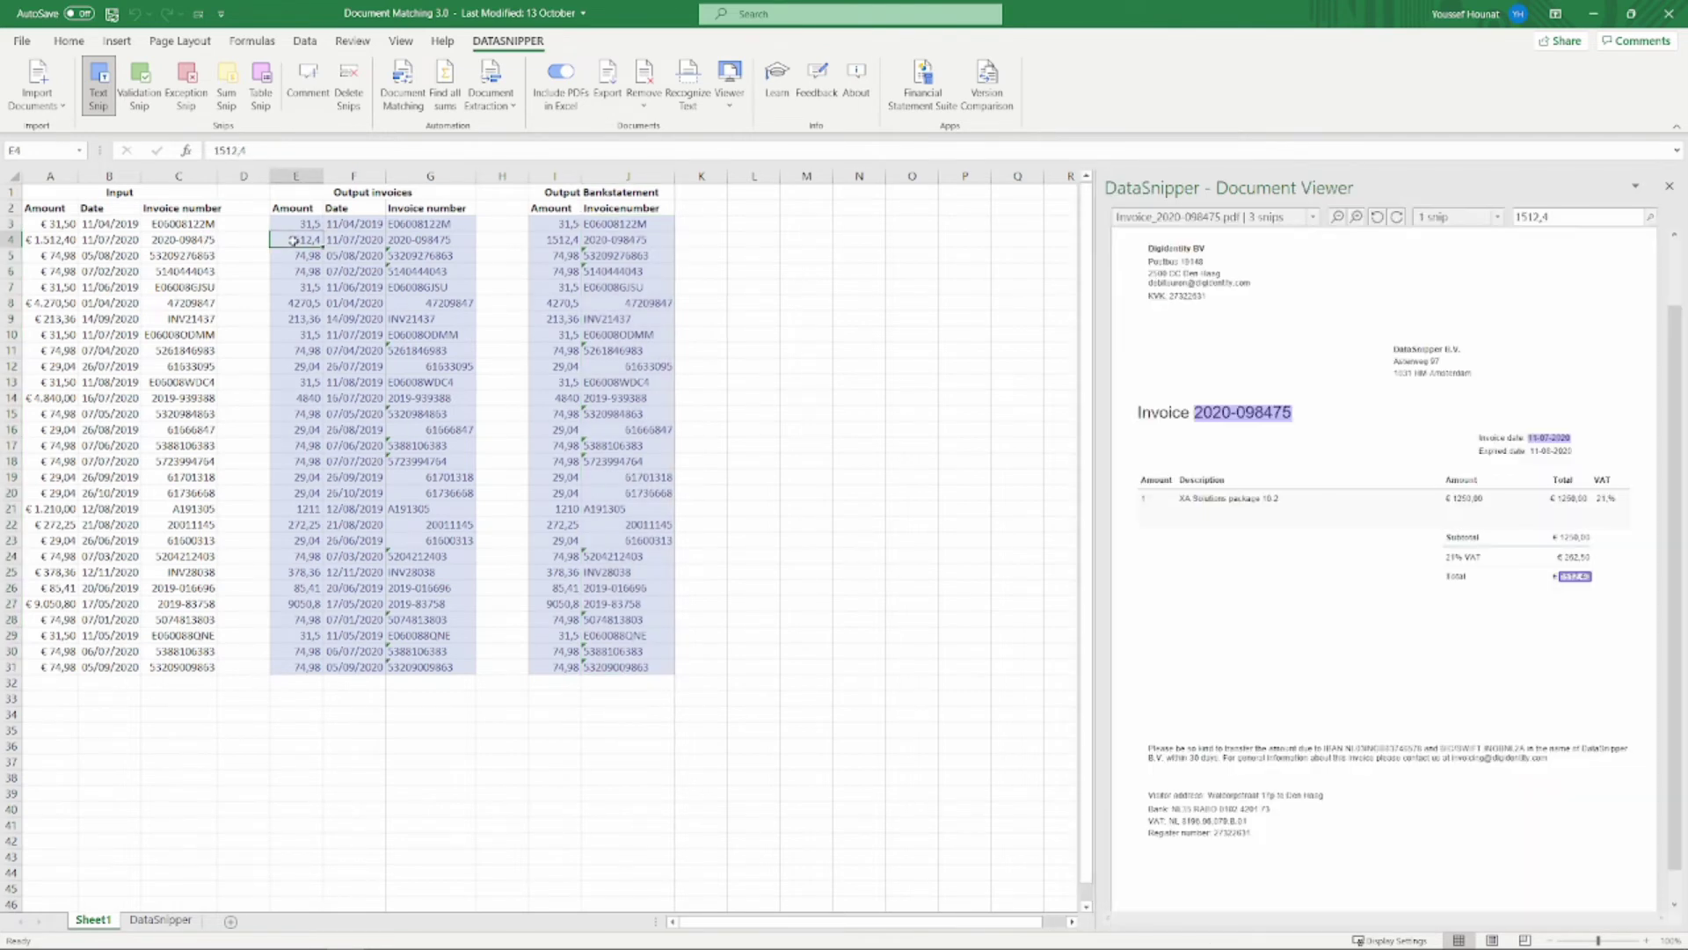
key(Right)
key(Right)
key(Right)
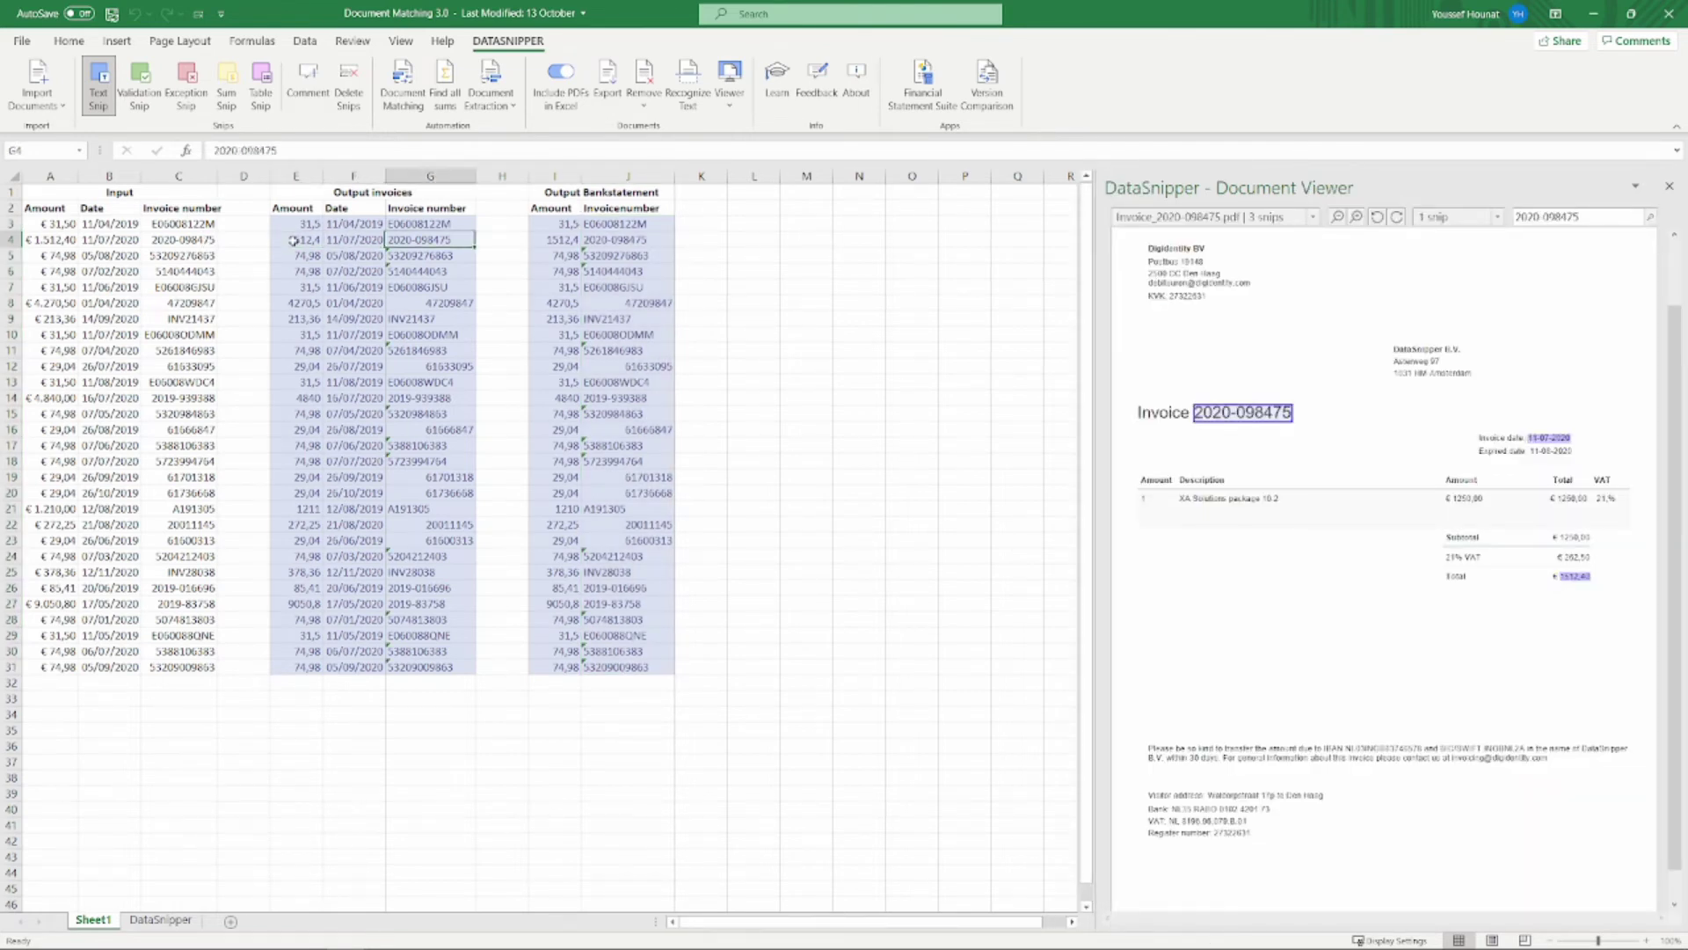
key(Right)
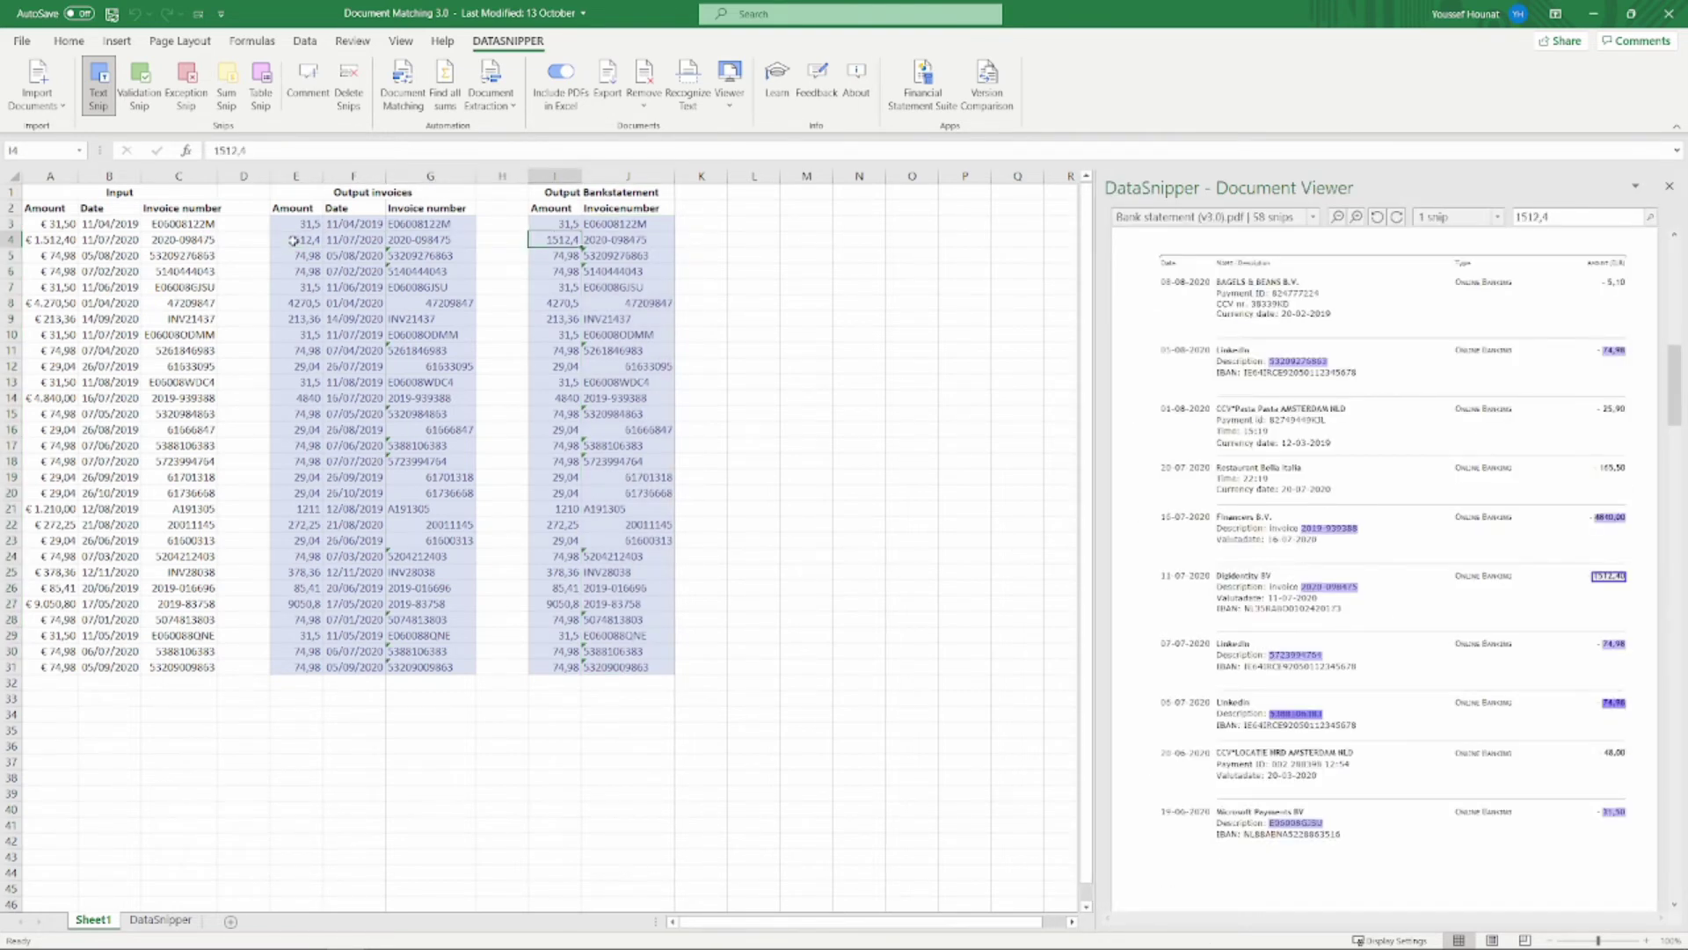
key(Right)
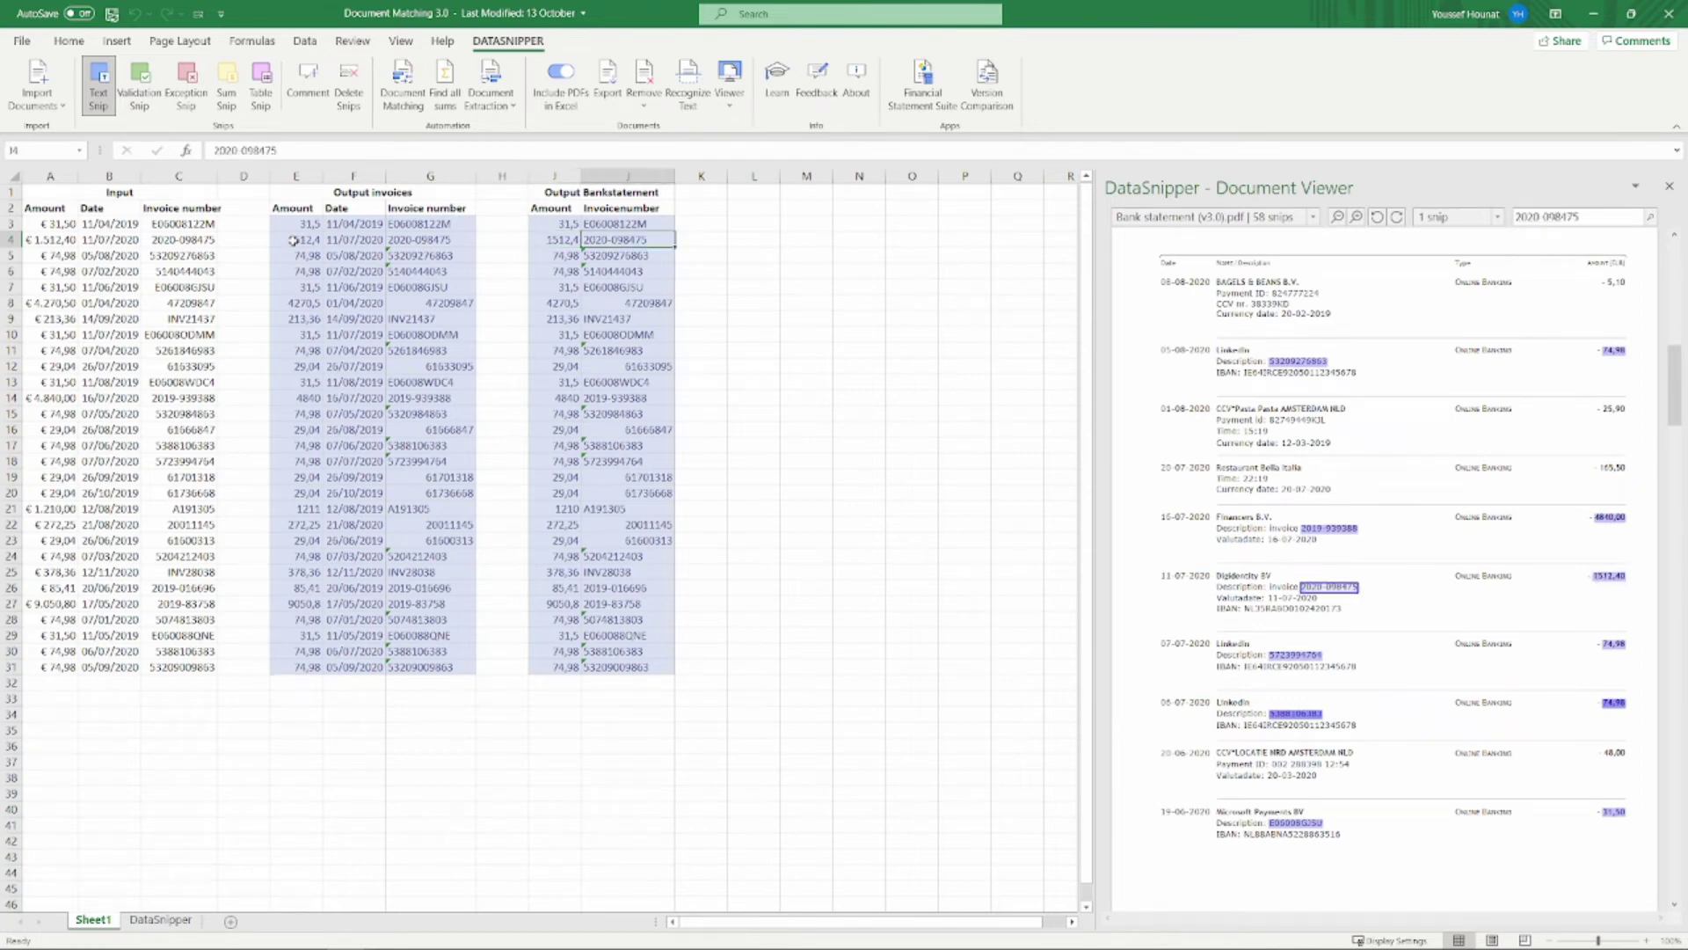
- Compare the matched outputs in rows 5 and 6 with their source invoices and bank statement entries
click(561, 255)
key(Left)
key(Left)
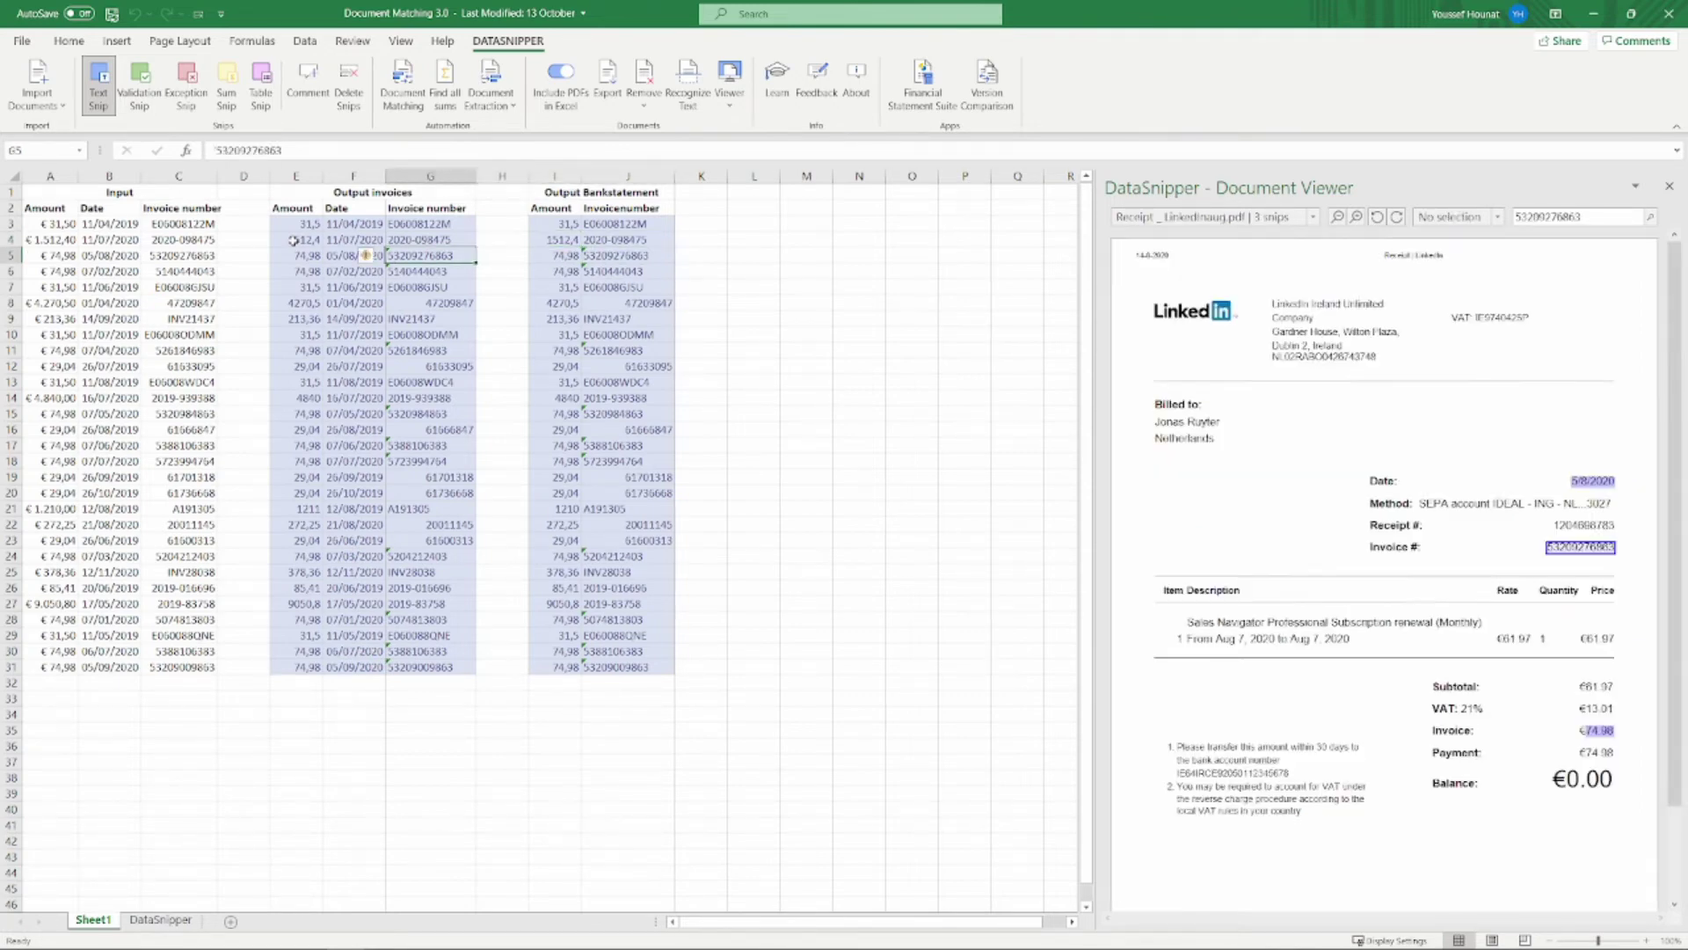
key(Right)
key(Right)
key(Down)
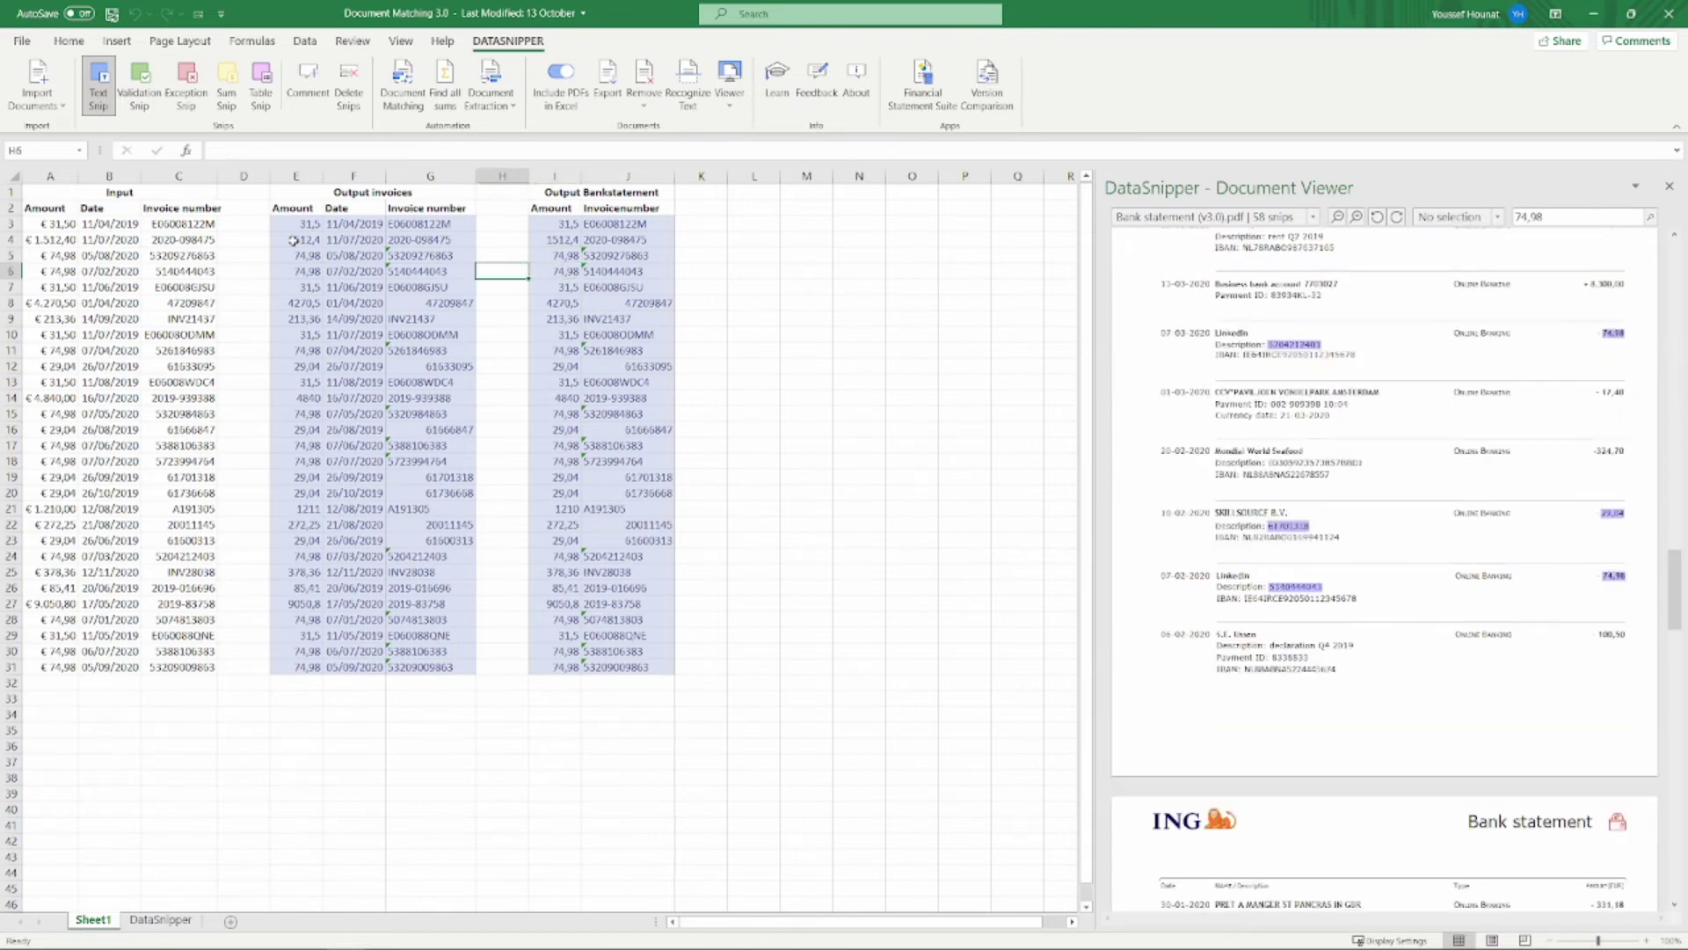
key(Left)
key(Left)
key(Right)
key(Right)
key(Down)
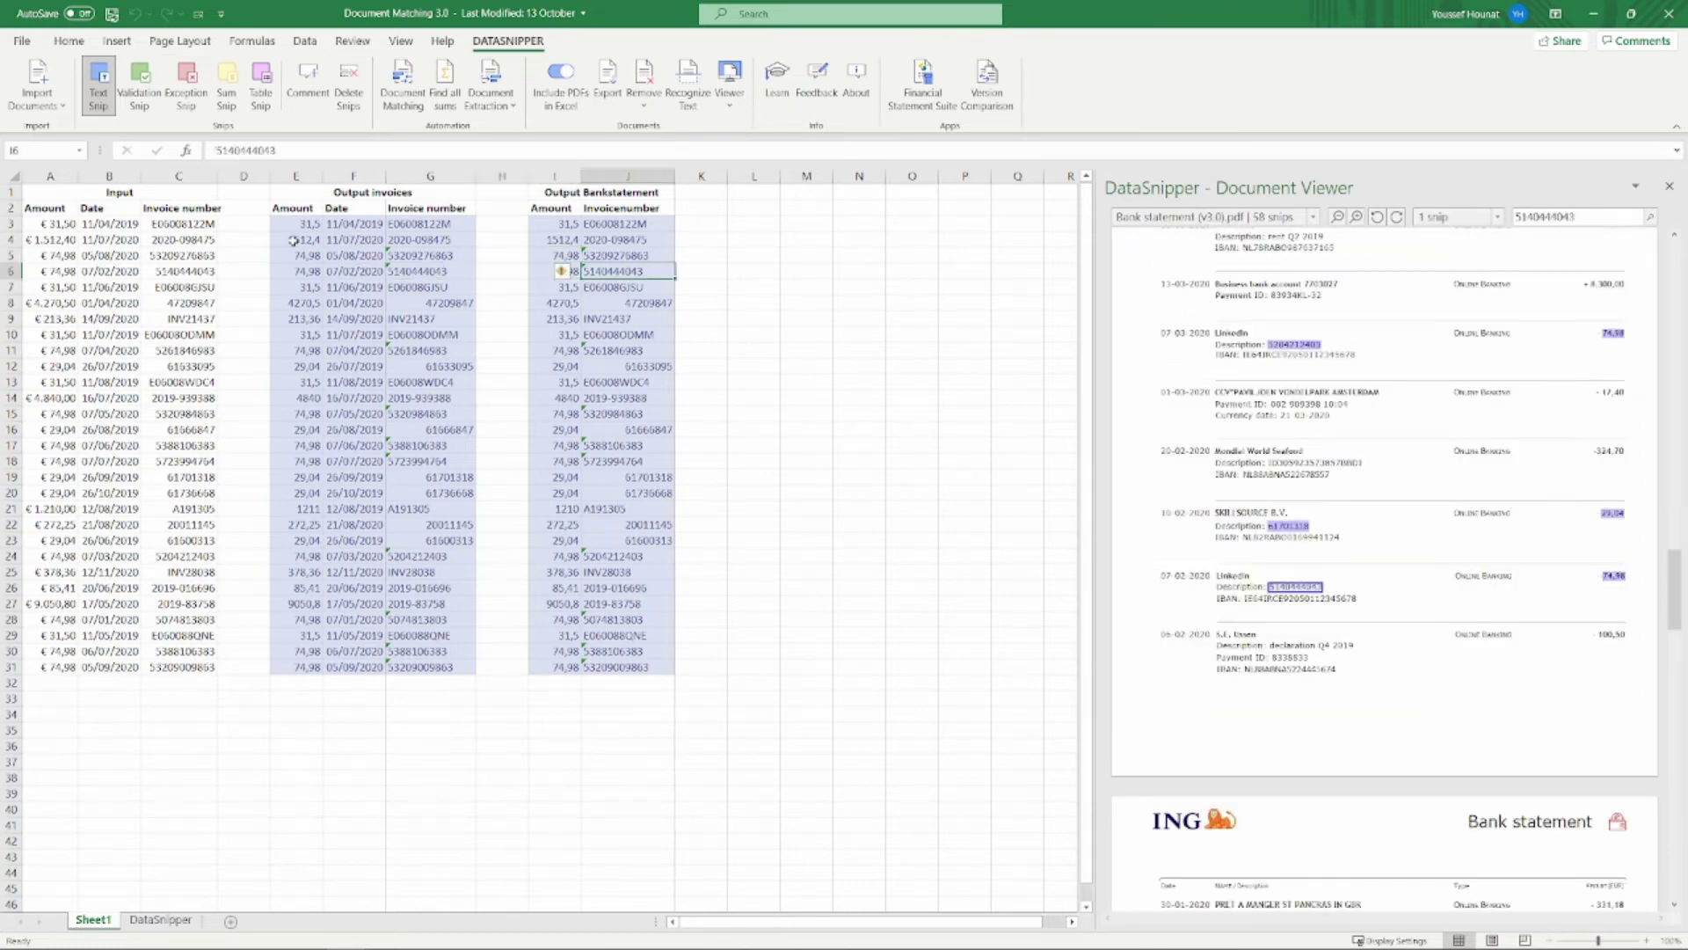
- Trace the matched outputs from row 7 onward back to their source invoices and bank statement entries
key(Left)
key(Left)
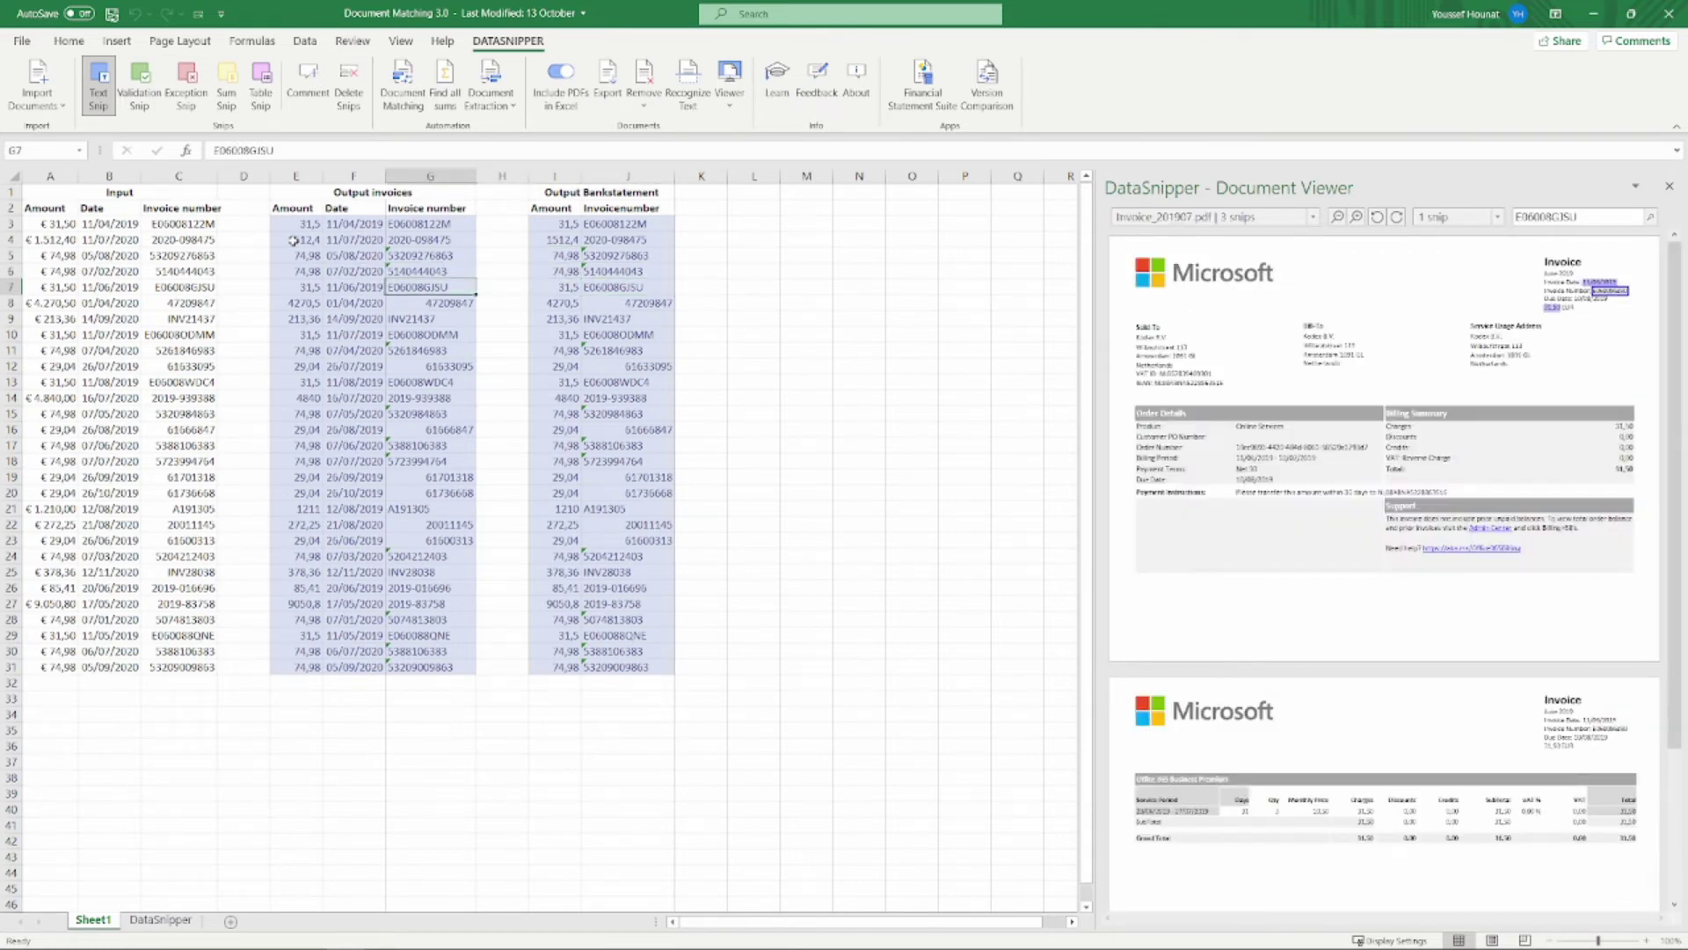
key(Right)
key(Right)
key(Down)
key(Left)
key(Left)
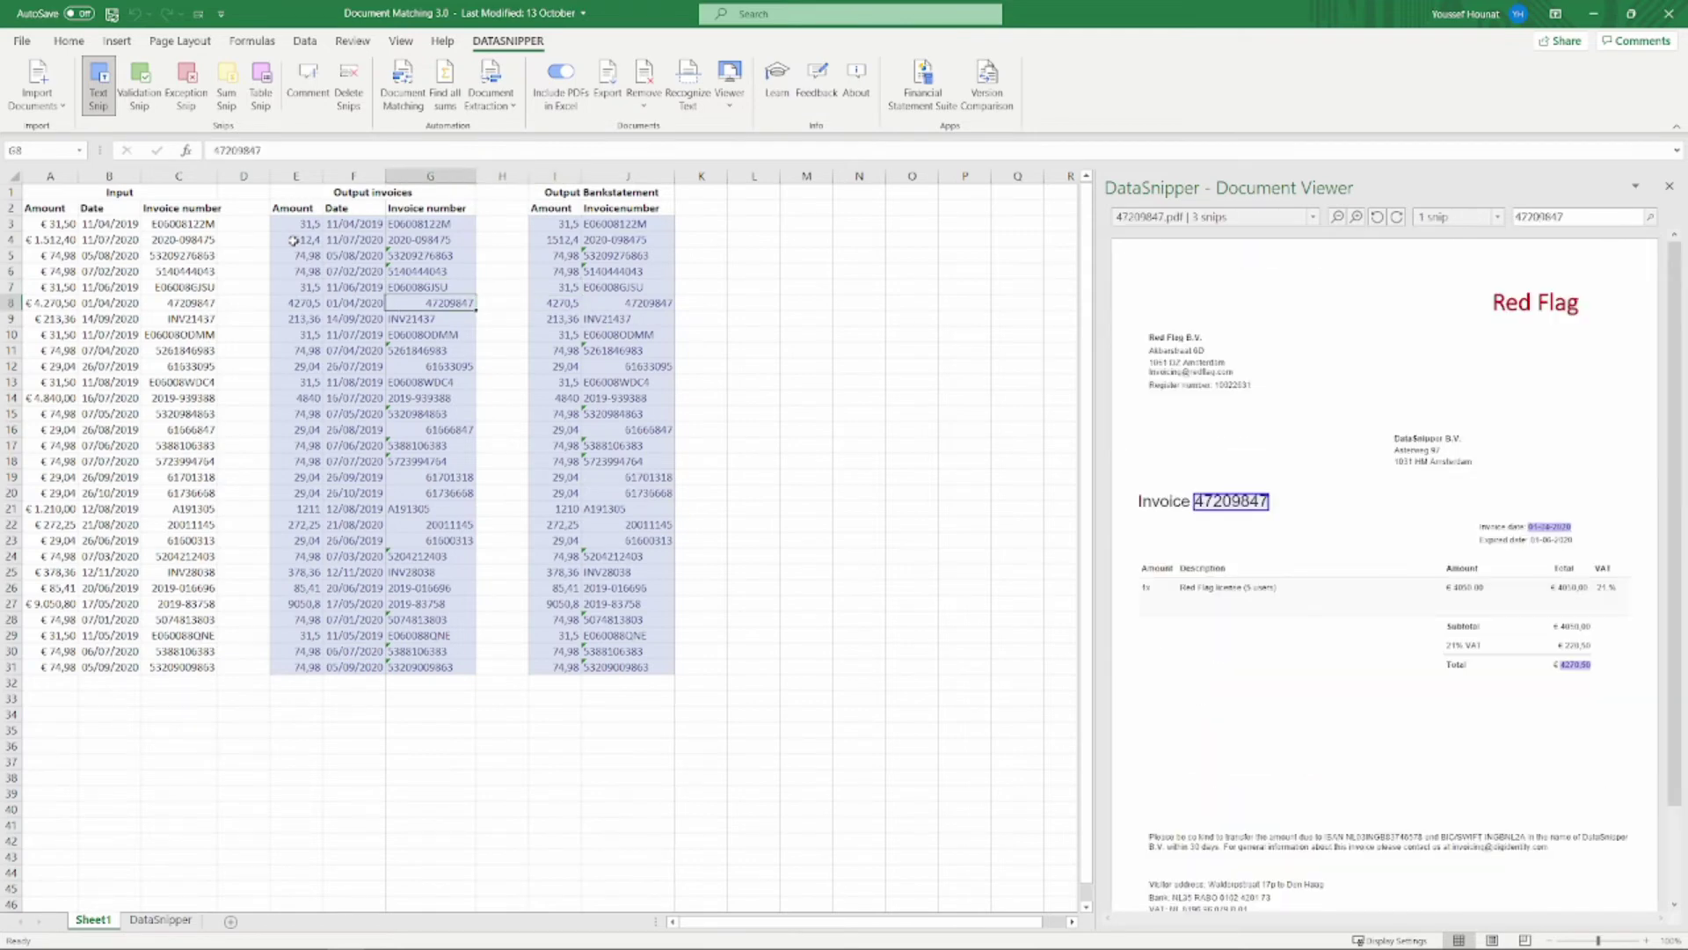
key(Down)
key(Right)
key(Right)
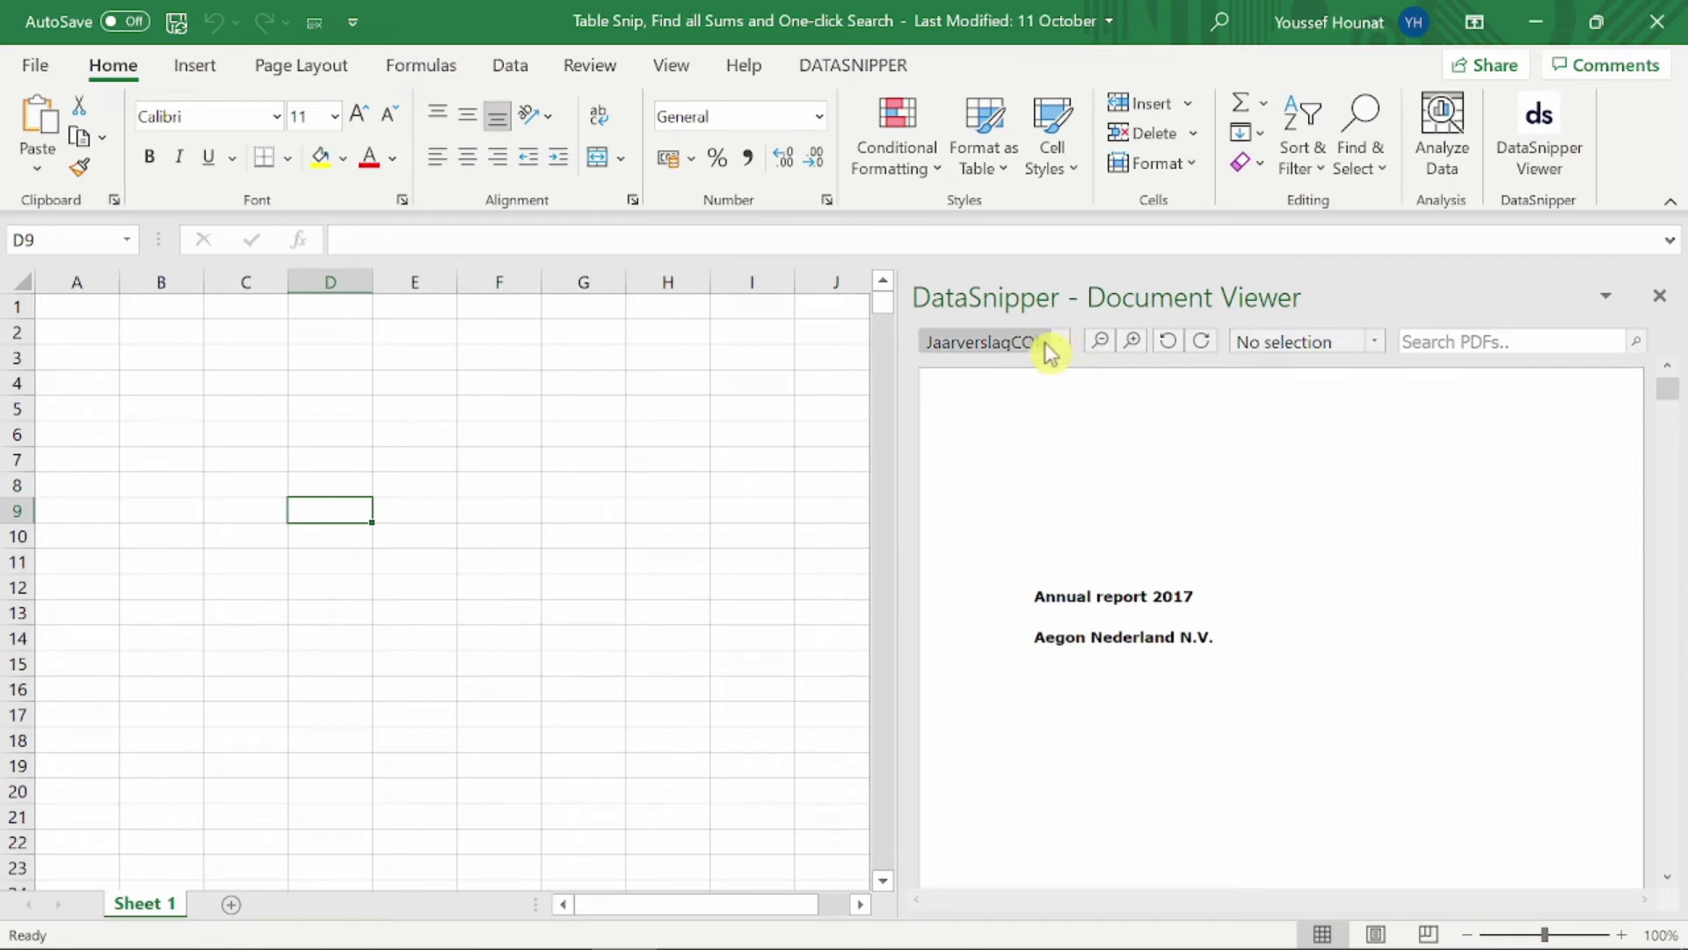
- In the Table Snip, Find all Sums and One-click Search workbook, open Public-register-document.pdf in the document viewer and look over its table
click(1059, 342)
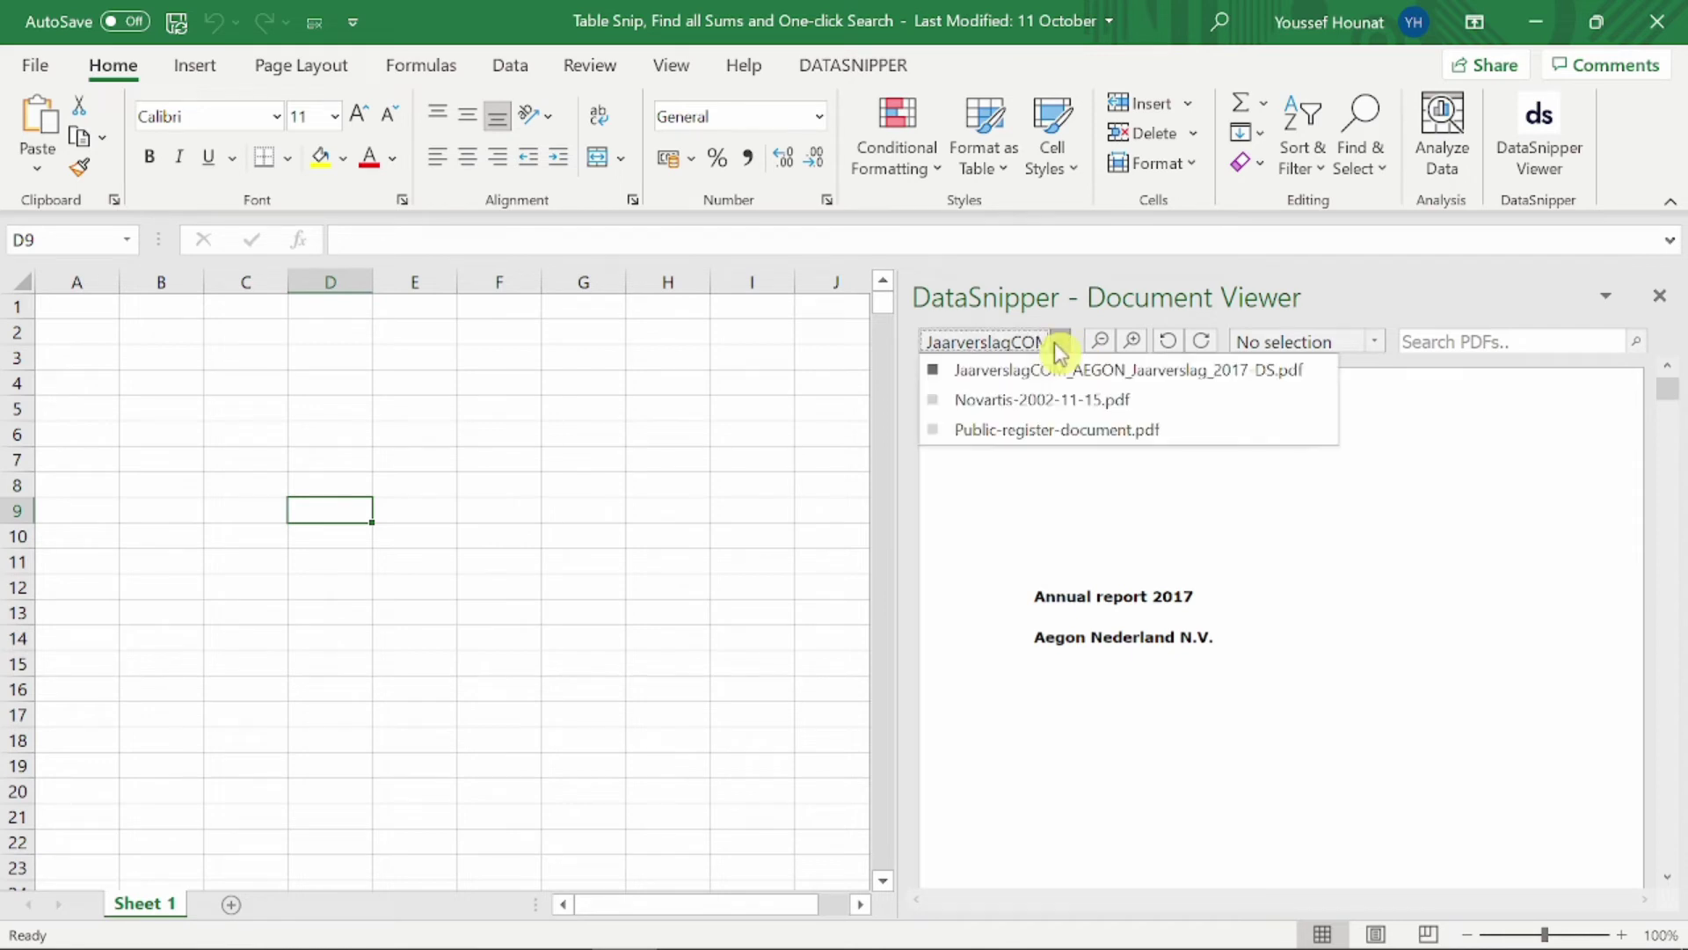
click(976, 431)
scroll(989, 423, down, 4)
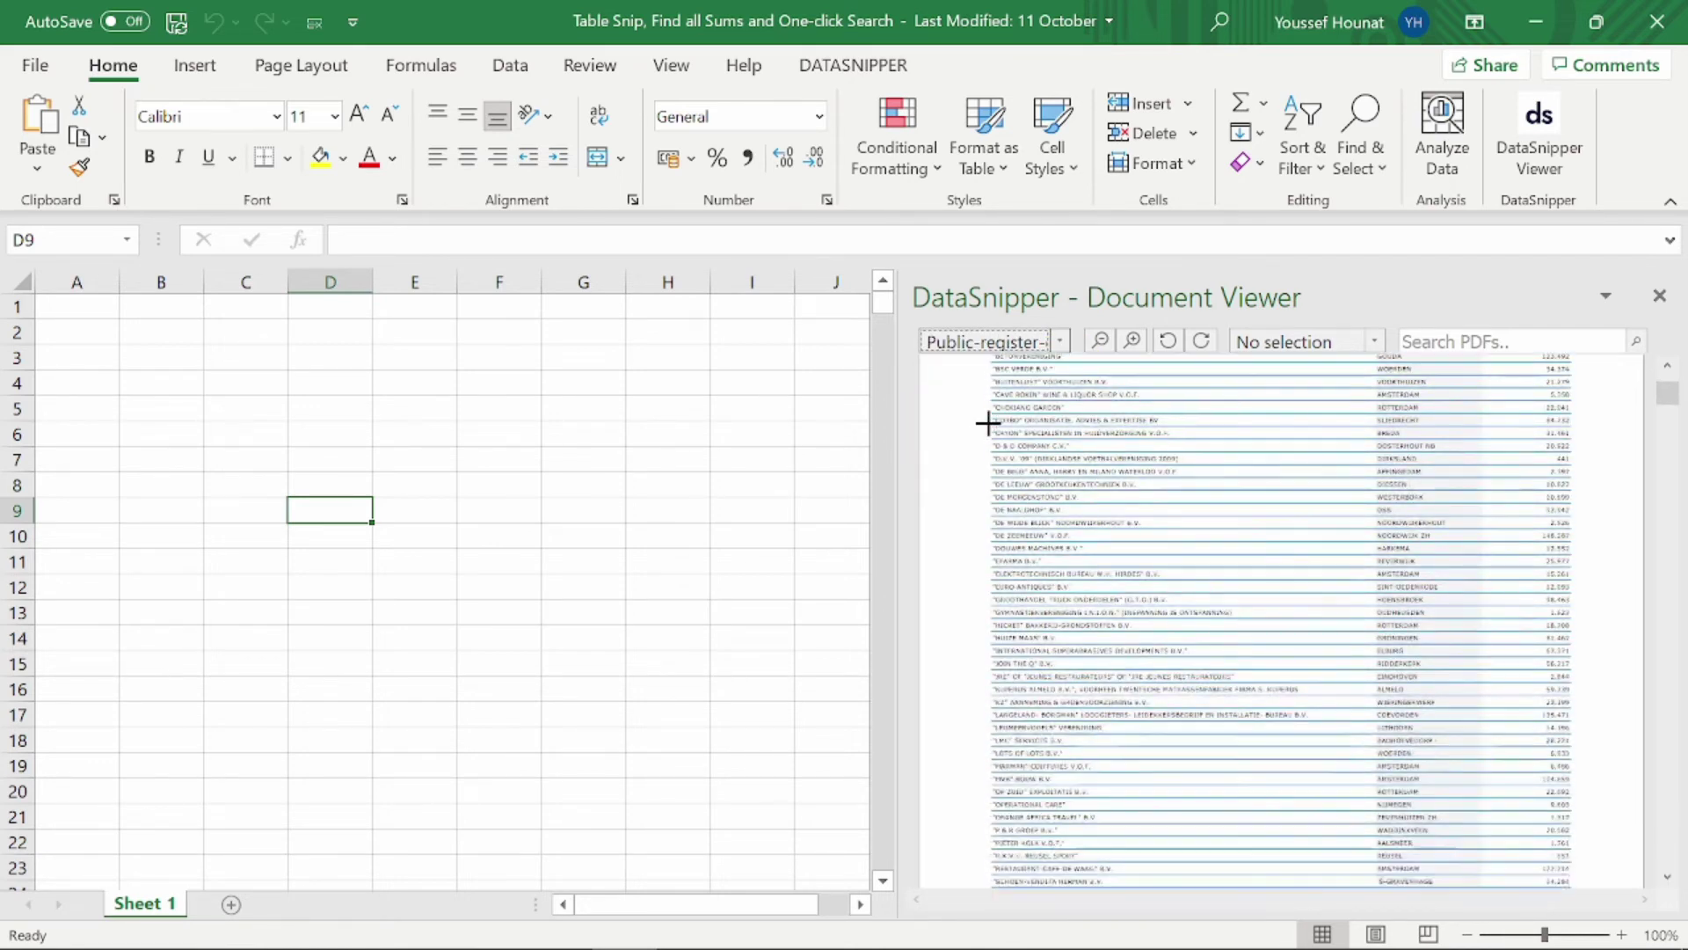
scroll(989, 423, up, 4)
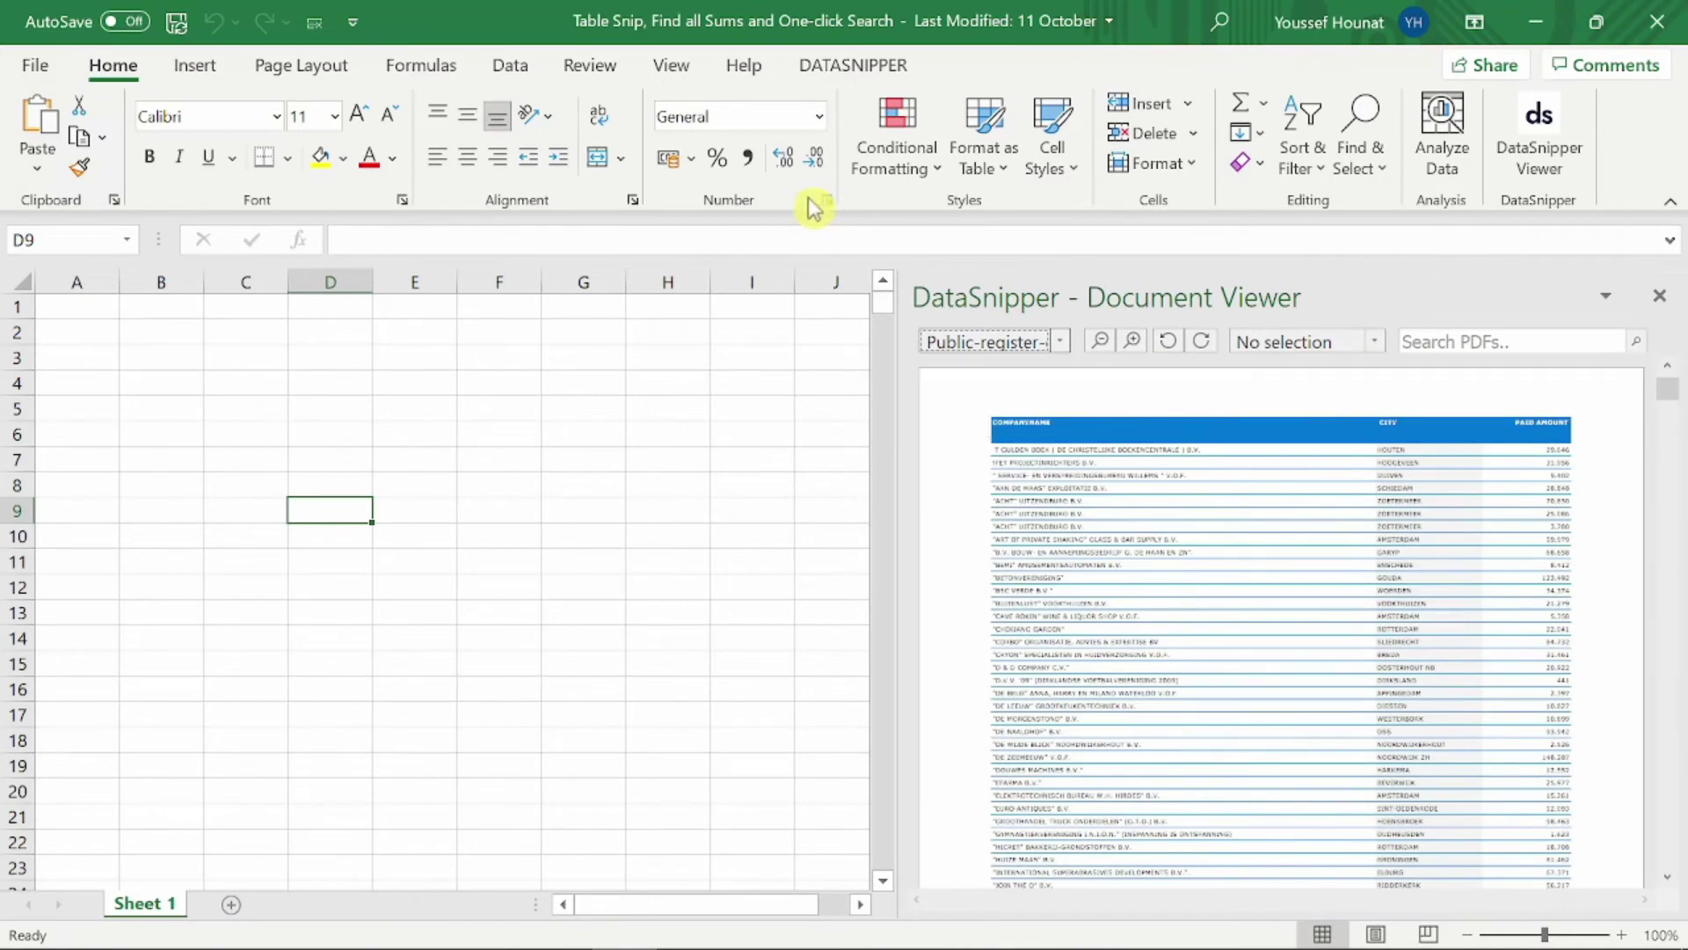
- Extract the first page's full table, including its header row, with a Table Snip starting in cell D9
click(862, 65)
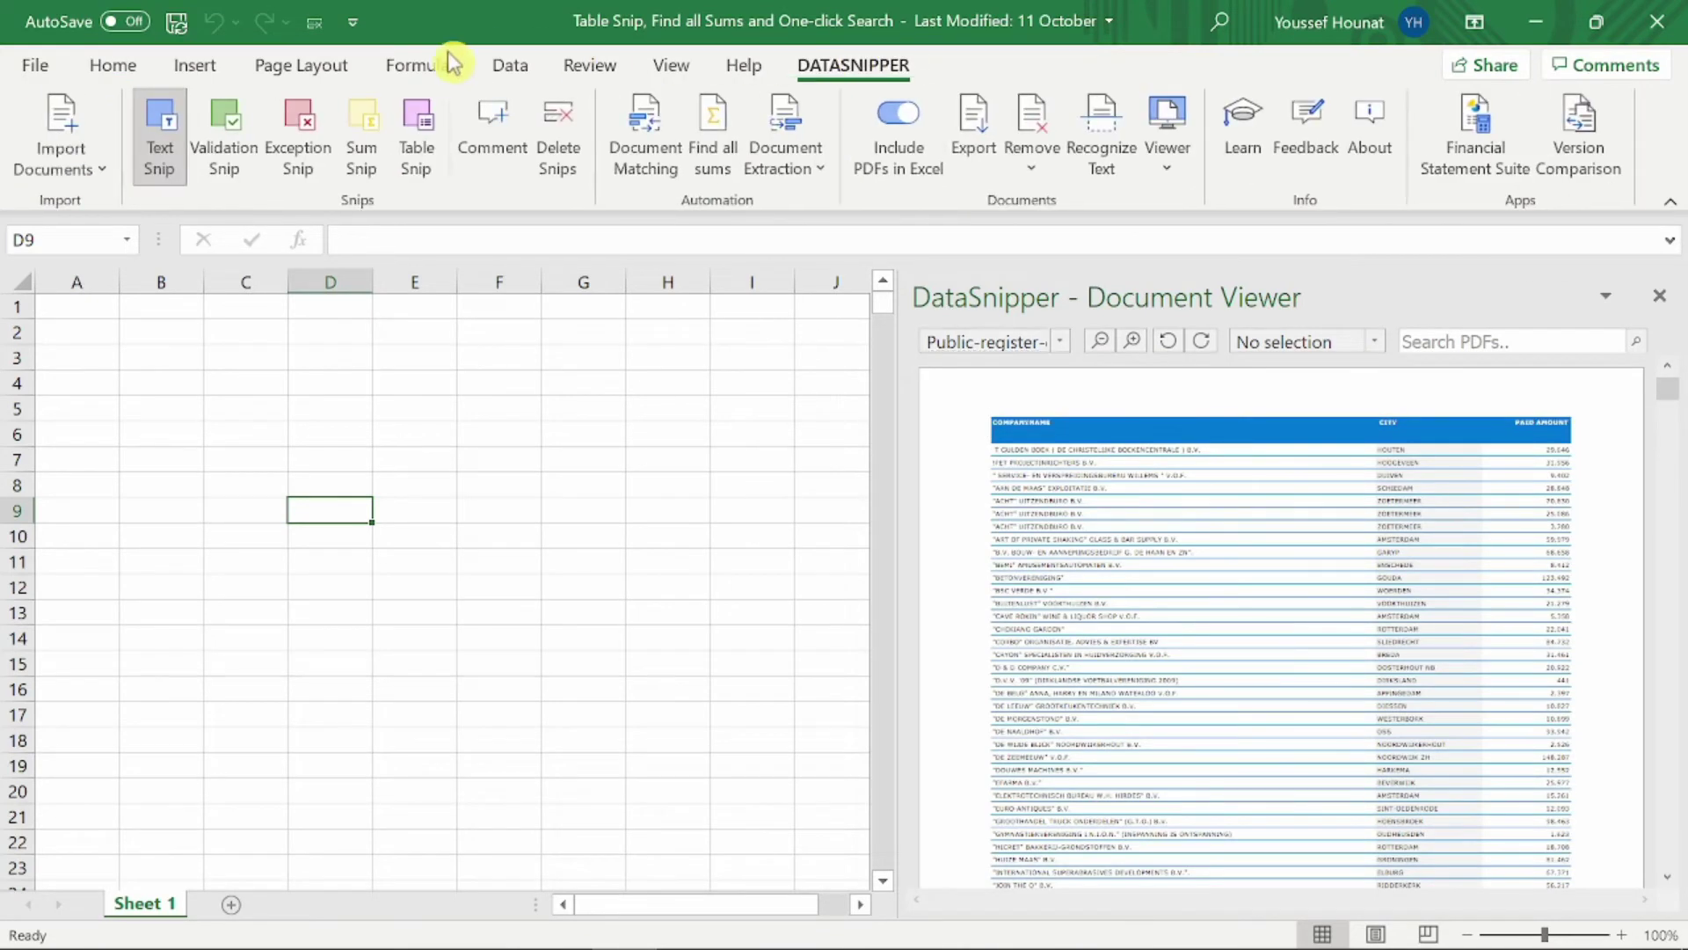
click(415, 151)
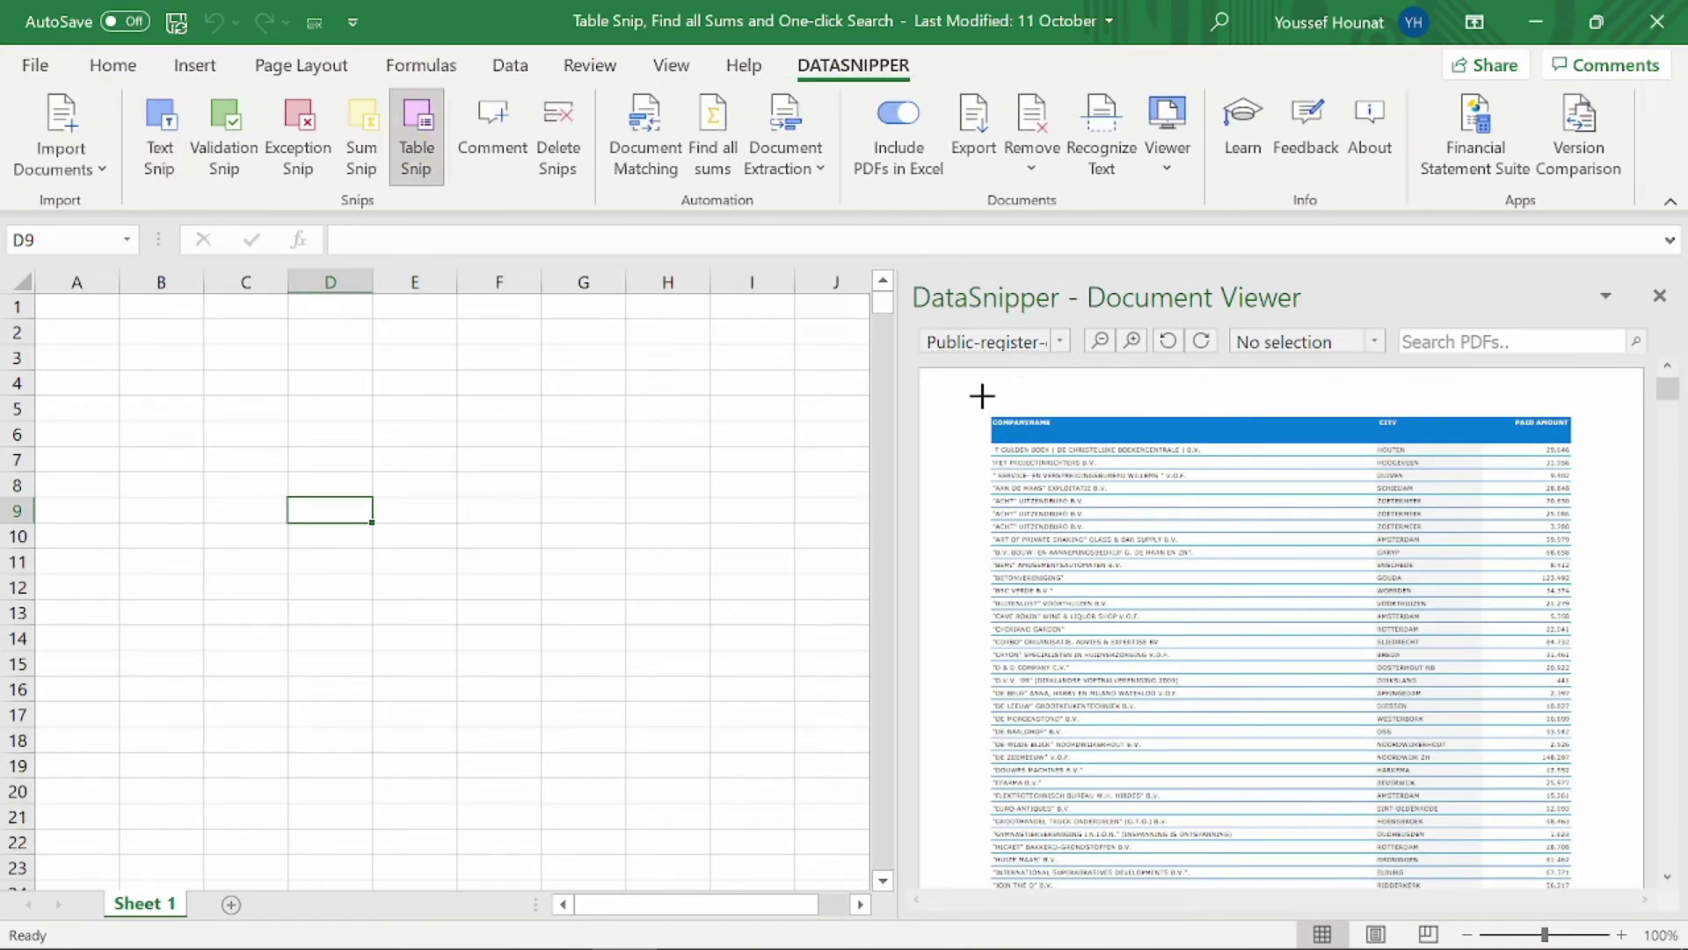
drag(987, 424, 1583, 848)
scroll(596, 583, down, 9)
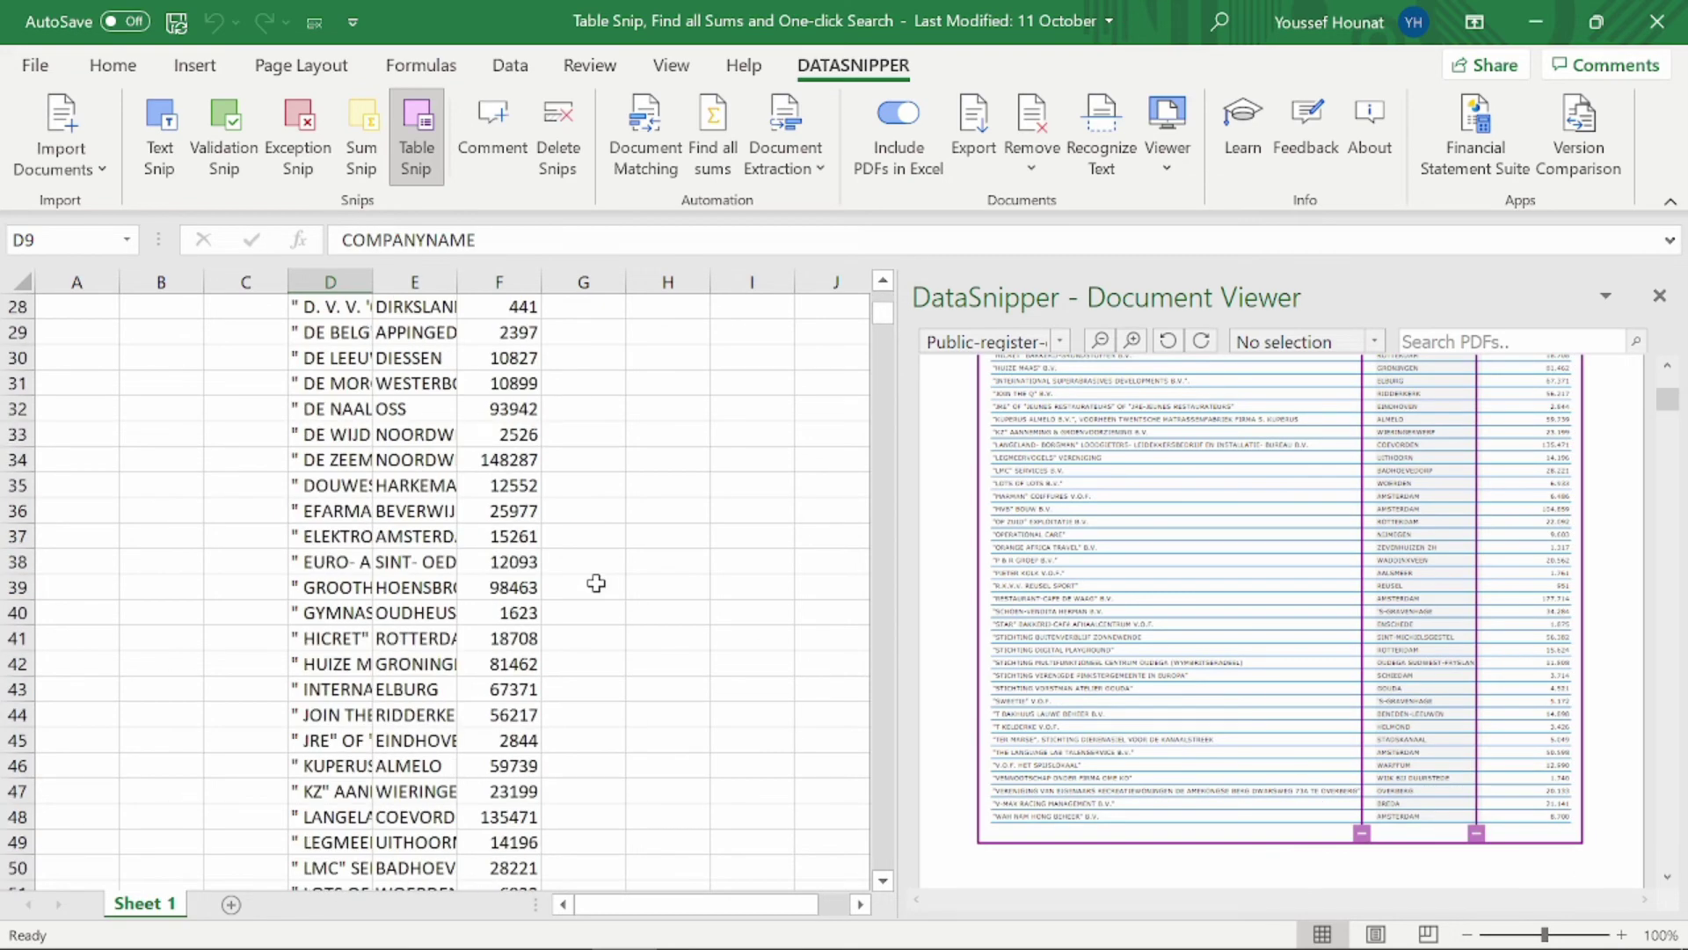
click(356, 510)
scroll(370, 511, up, 9)
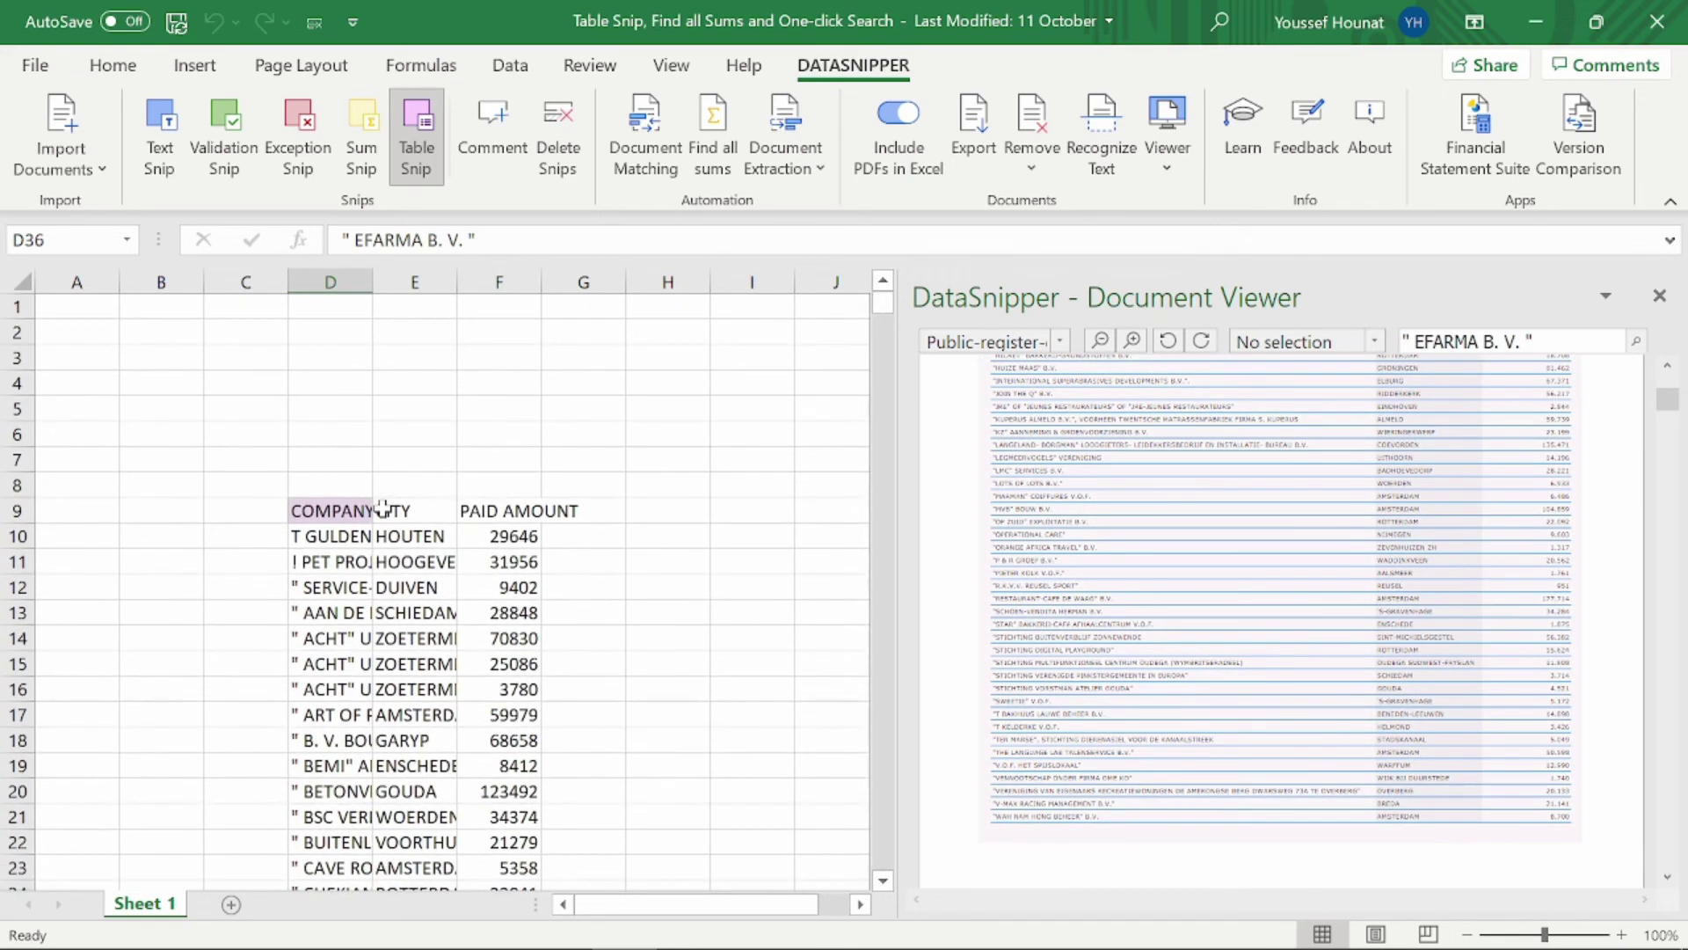
click(350, 510)
- Table-snip the page beginning with 1,2..8 B.V., without its header row, directly below the extracted data from cell D78
scroll(1300, 727, down, 5)
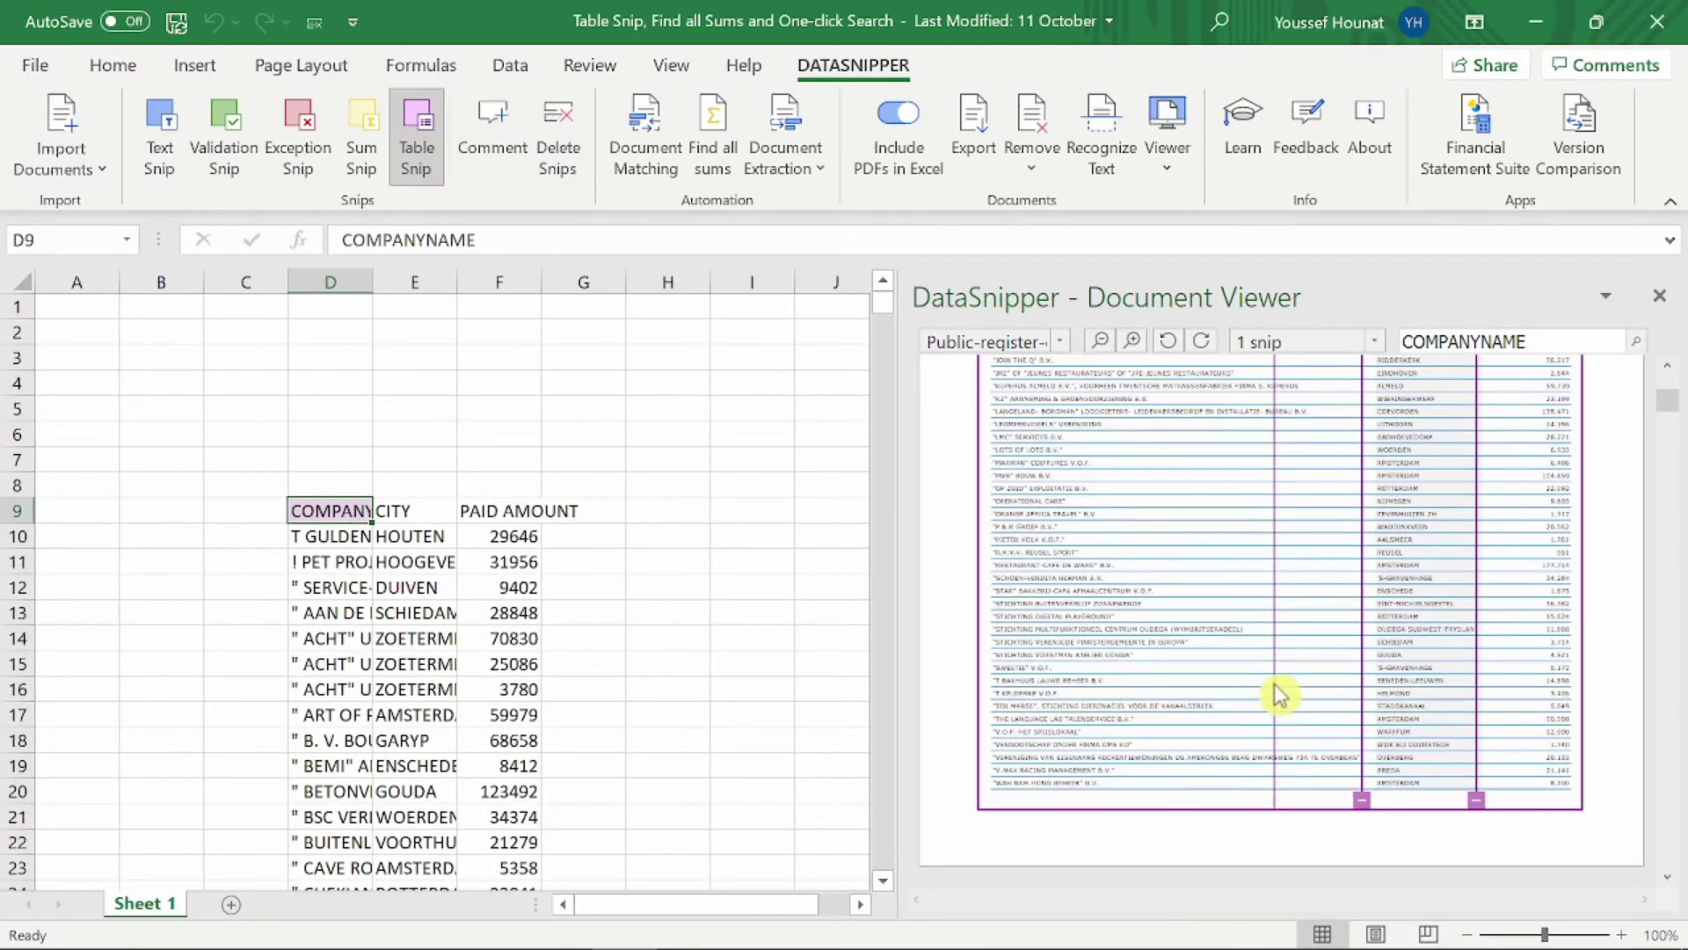
scroll(1277, 686, down, 5)
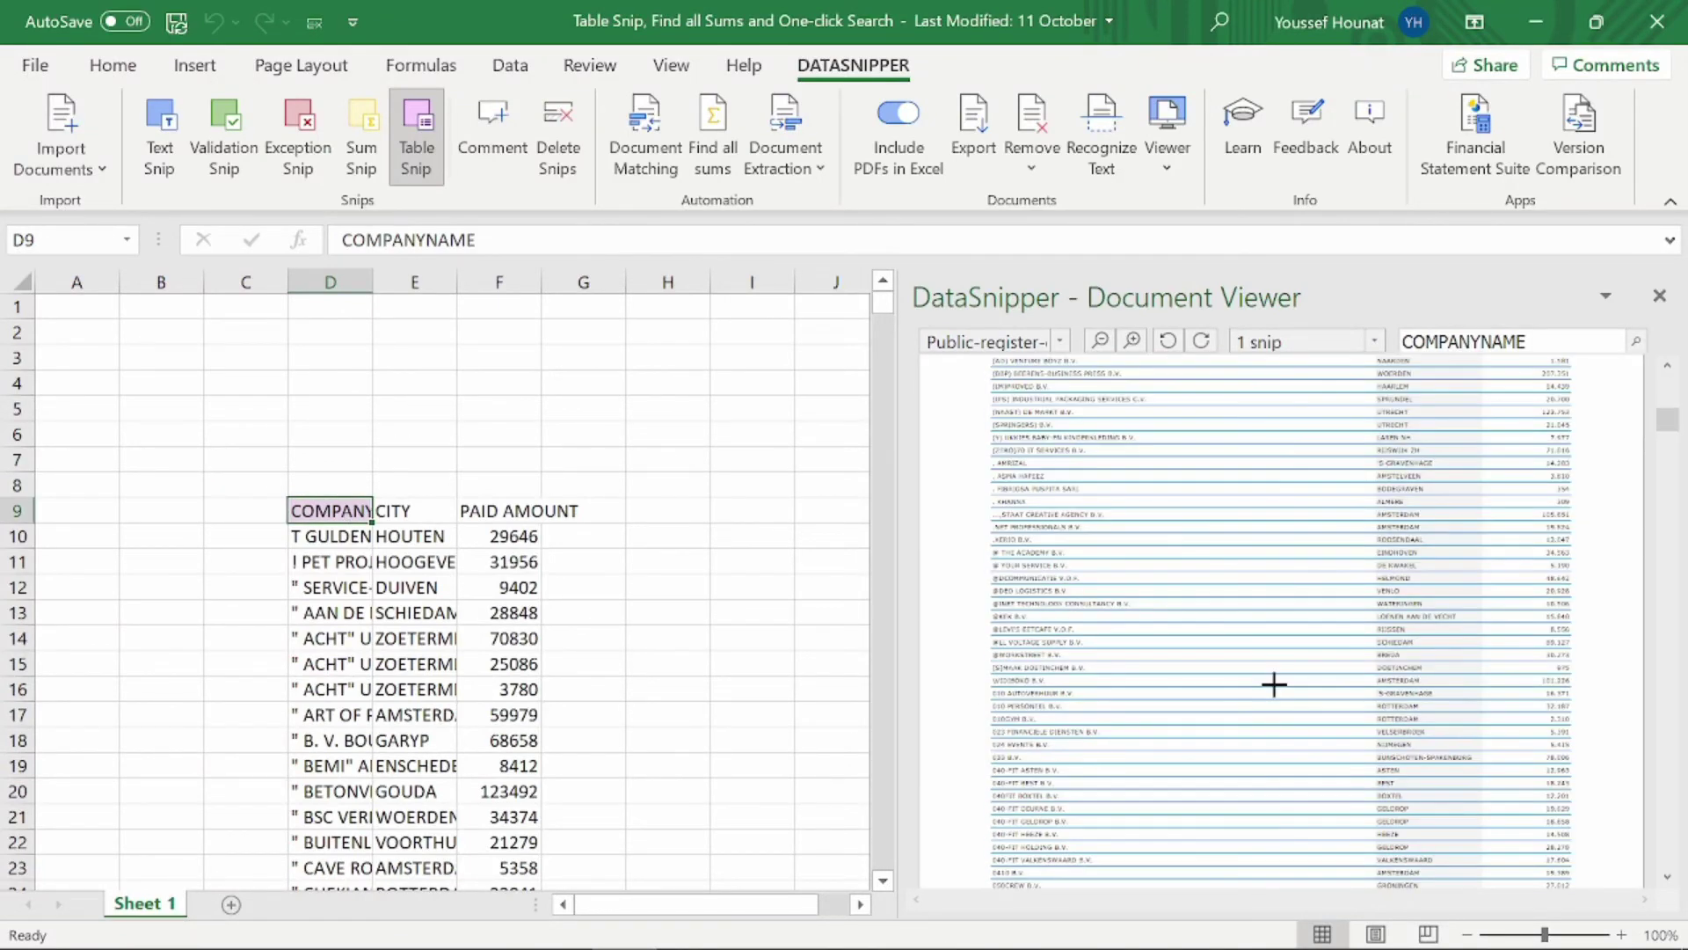
scroll(1275, 684, down, 5)
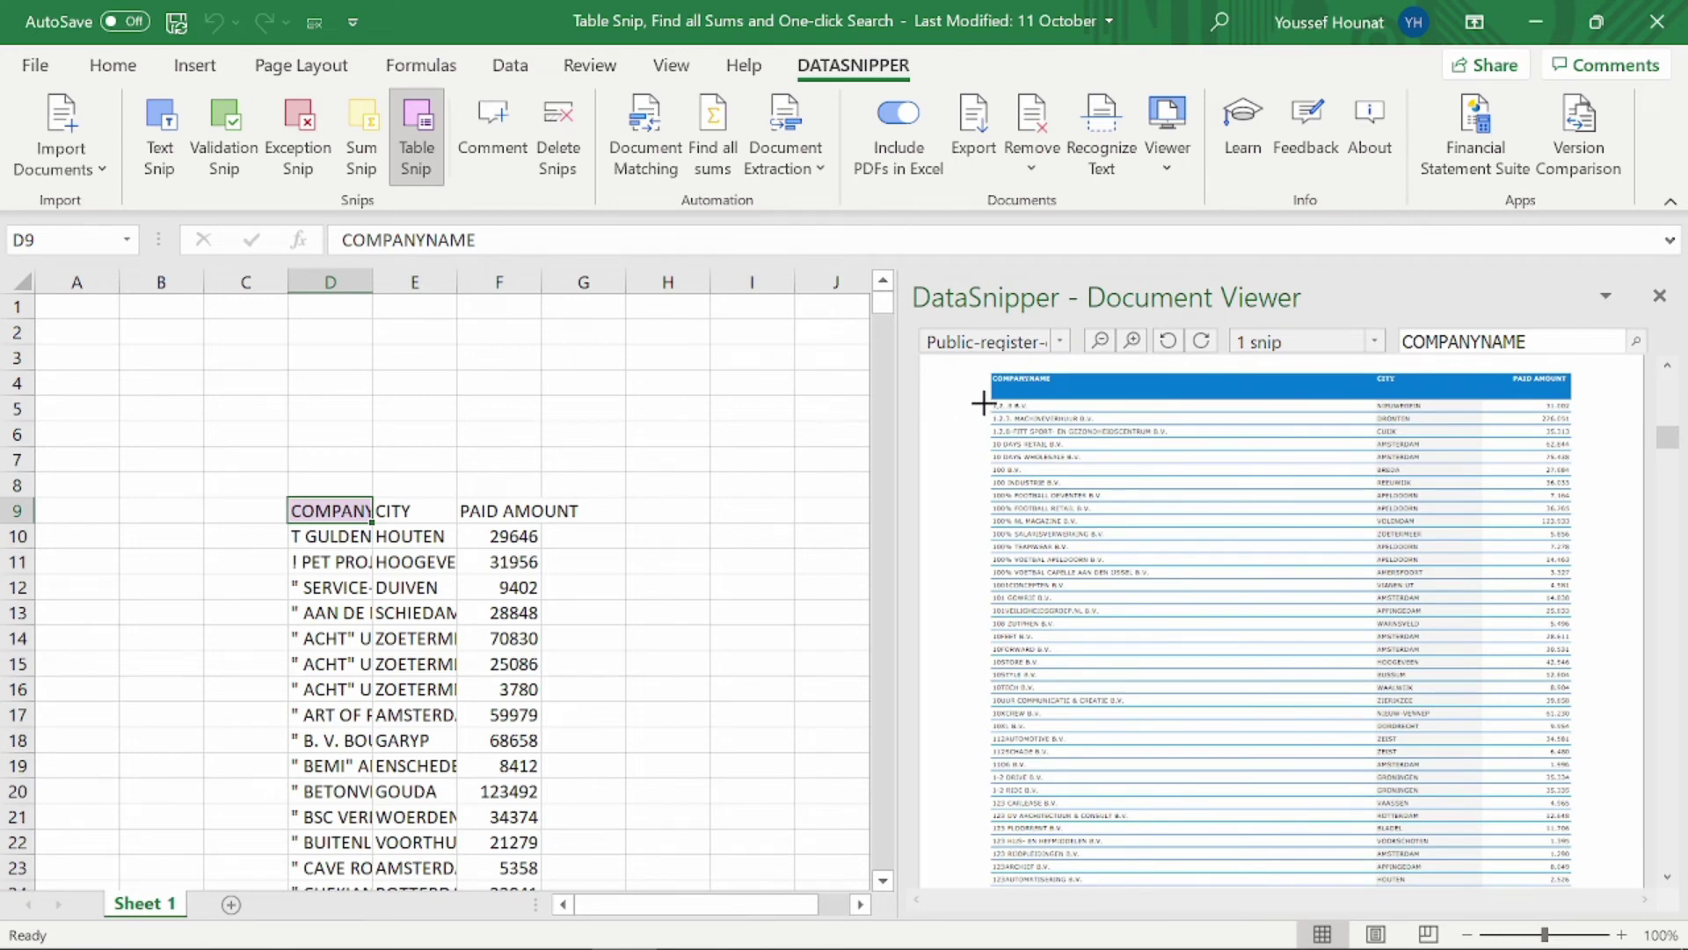
key(ctrl+Down)
key(Down)
drag(989, 394, 1586, 832)
- Replace the snip's misplaced first column divider with one between the company name and city columns
scroll(1437, 724, up, 2)
scroll(1437, 725, up, 3)
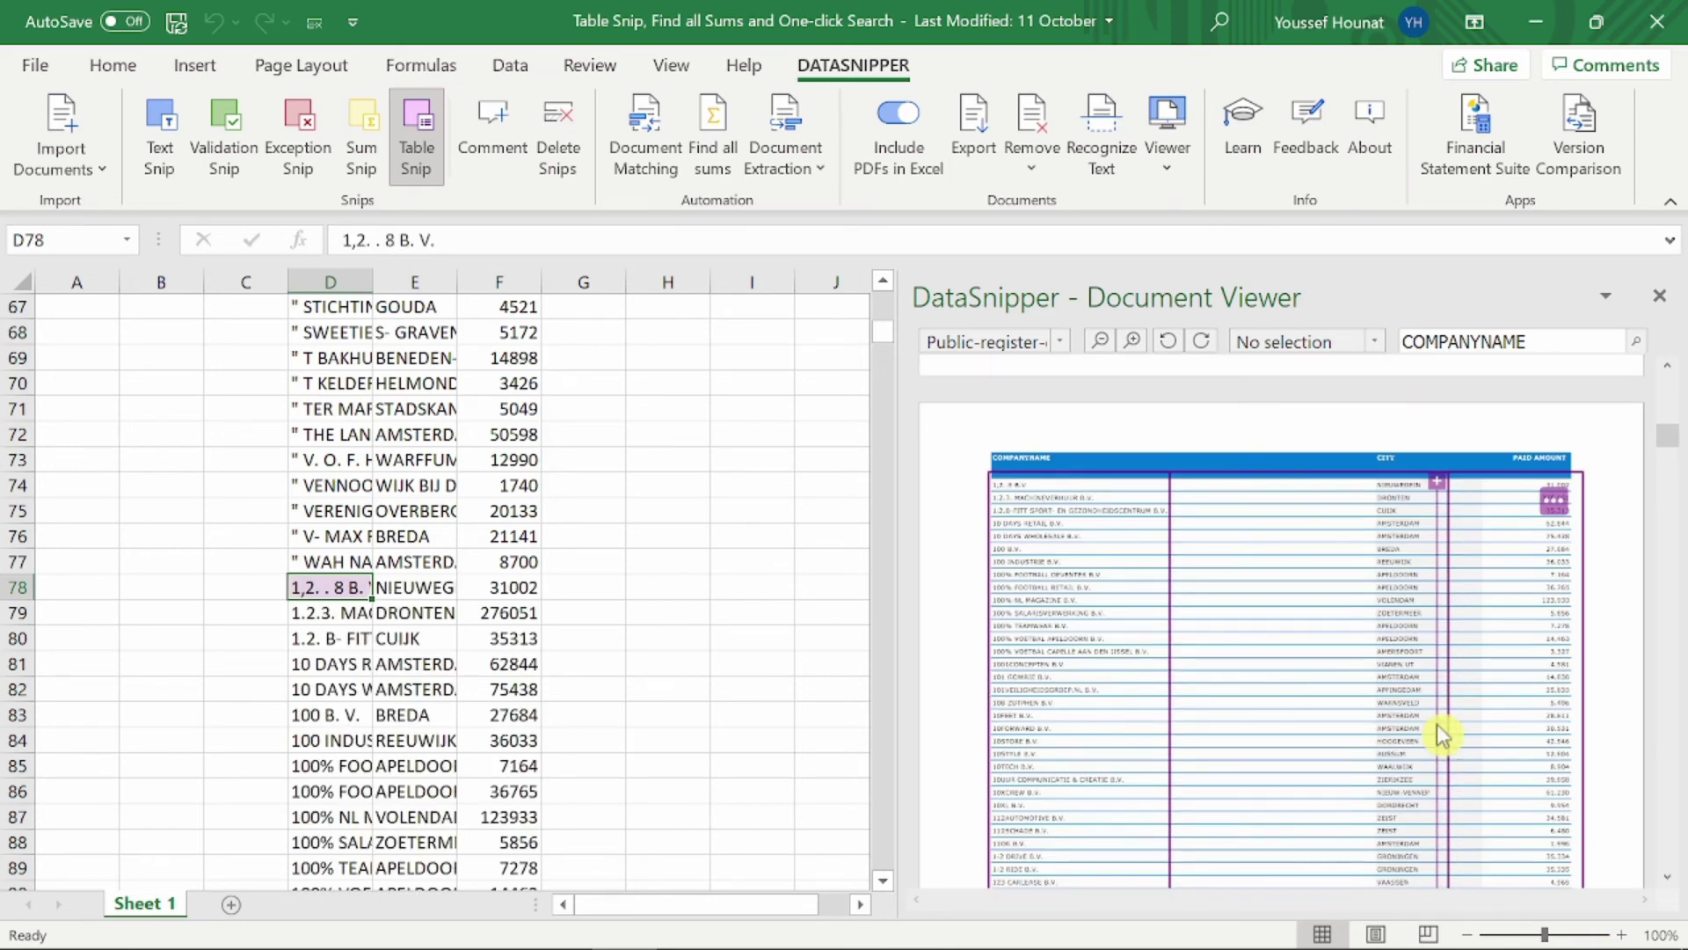
scroll(1165, 508, down, 5)
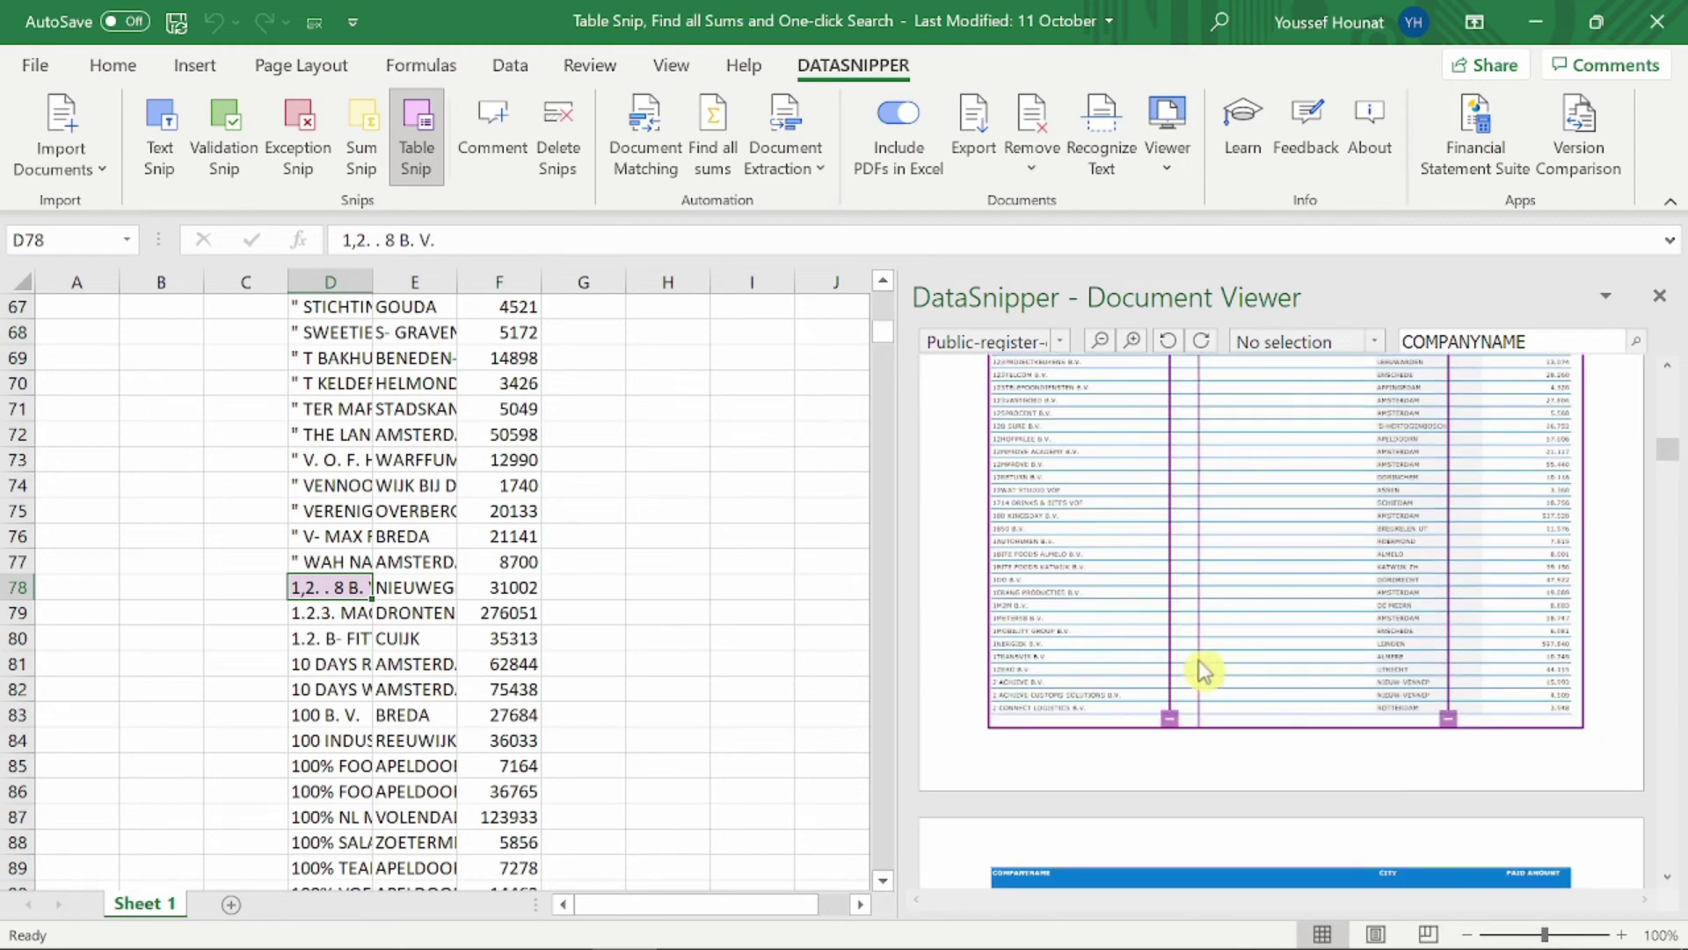
click(1174, 720)
scroll(1275, 554, down, 5)
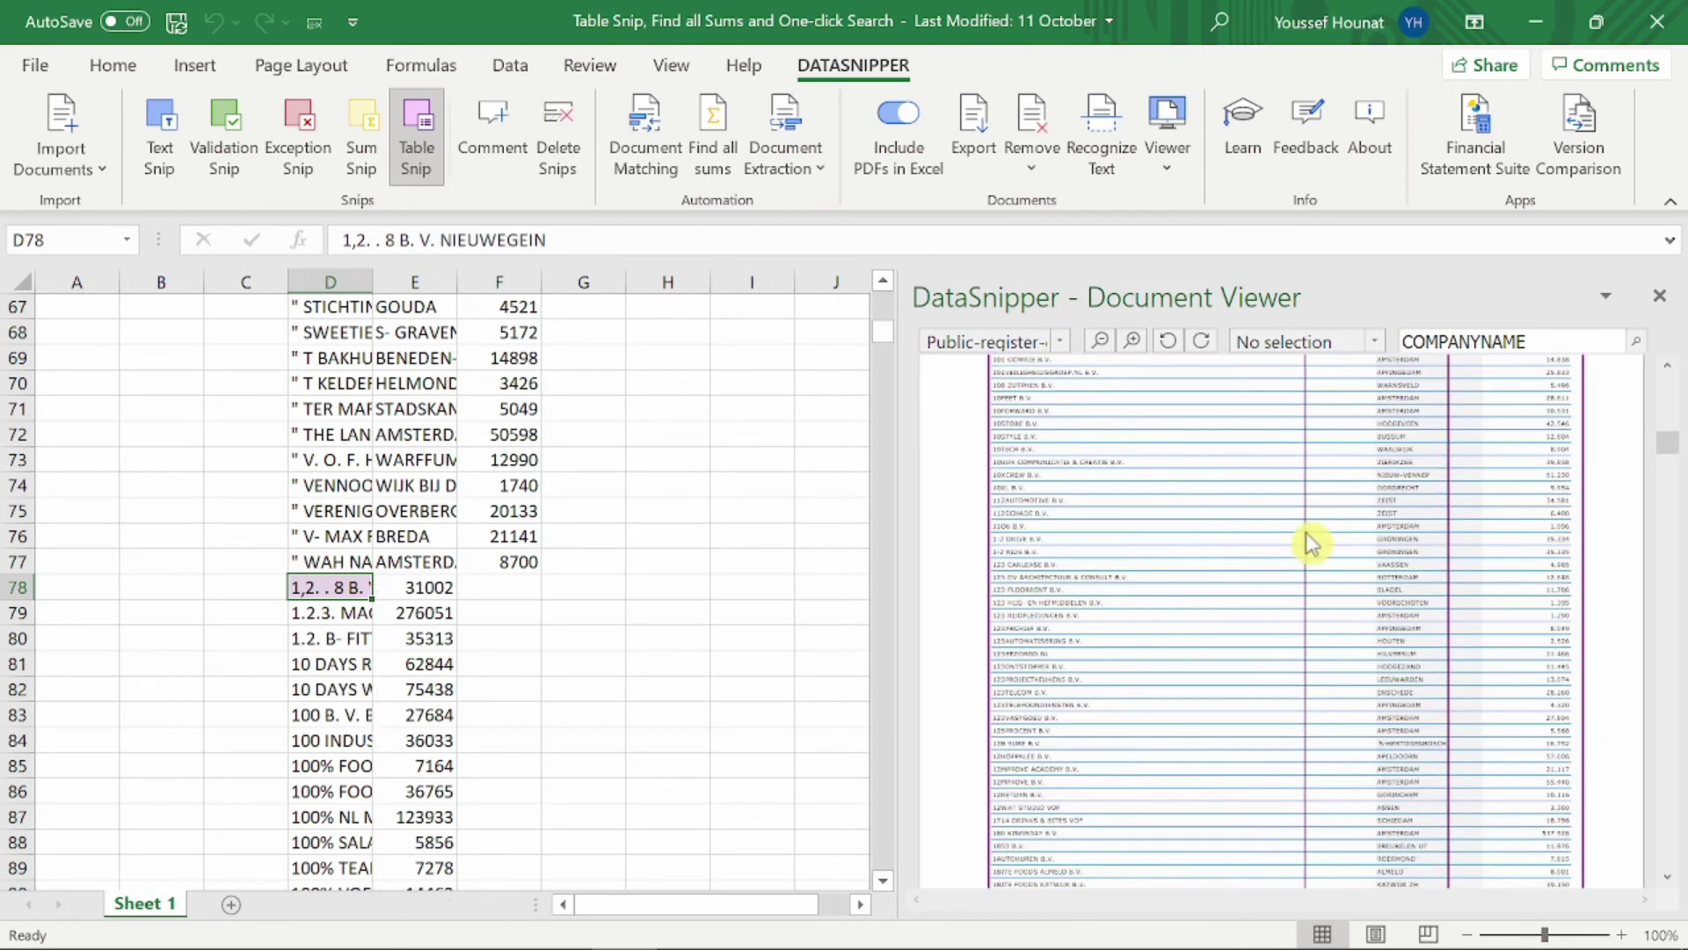
click(1369, 394)
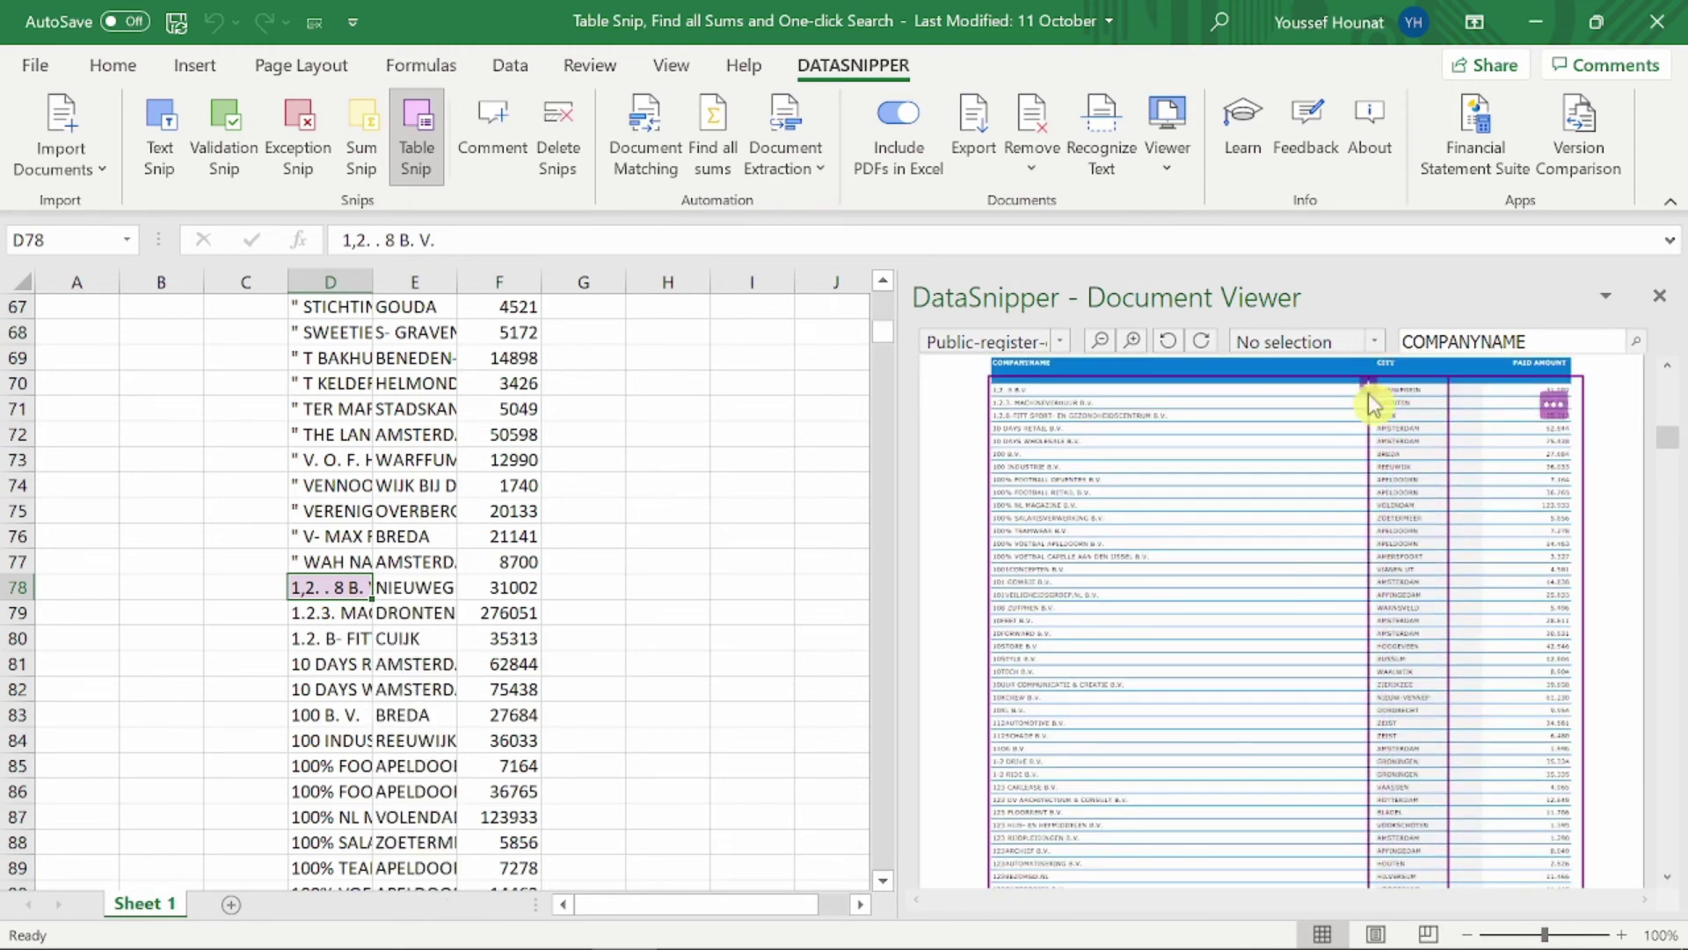
- Replace the snip's second column divider with one between the city and paid amount columns
scroll(1431, 453, down, 3)
scroll(1443, 492, down, 3)
click(1447, 563)
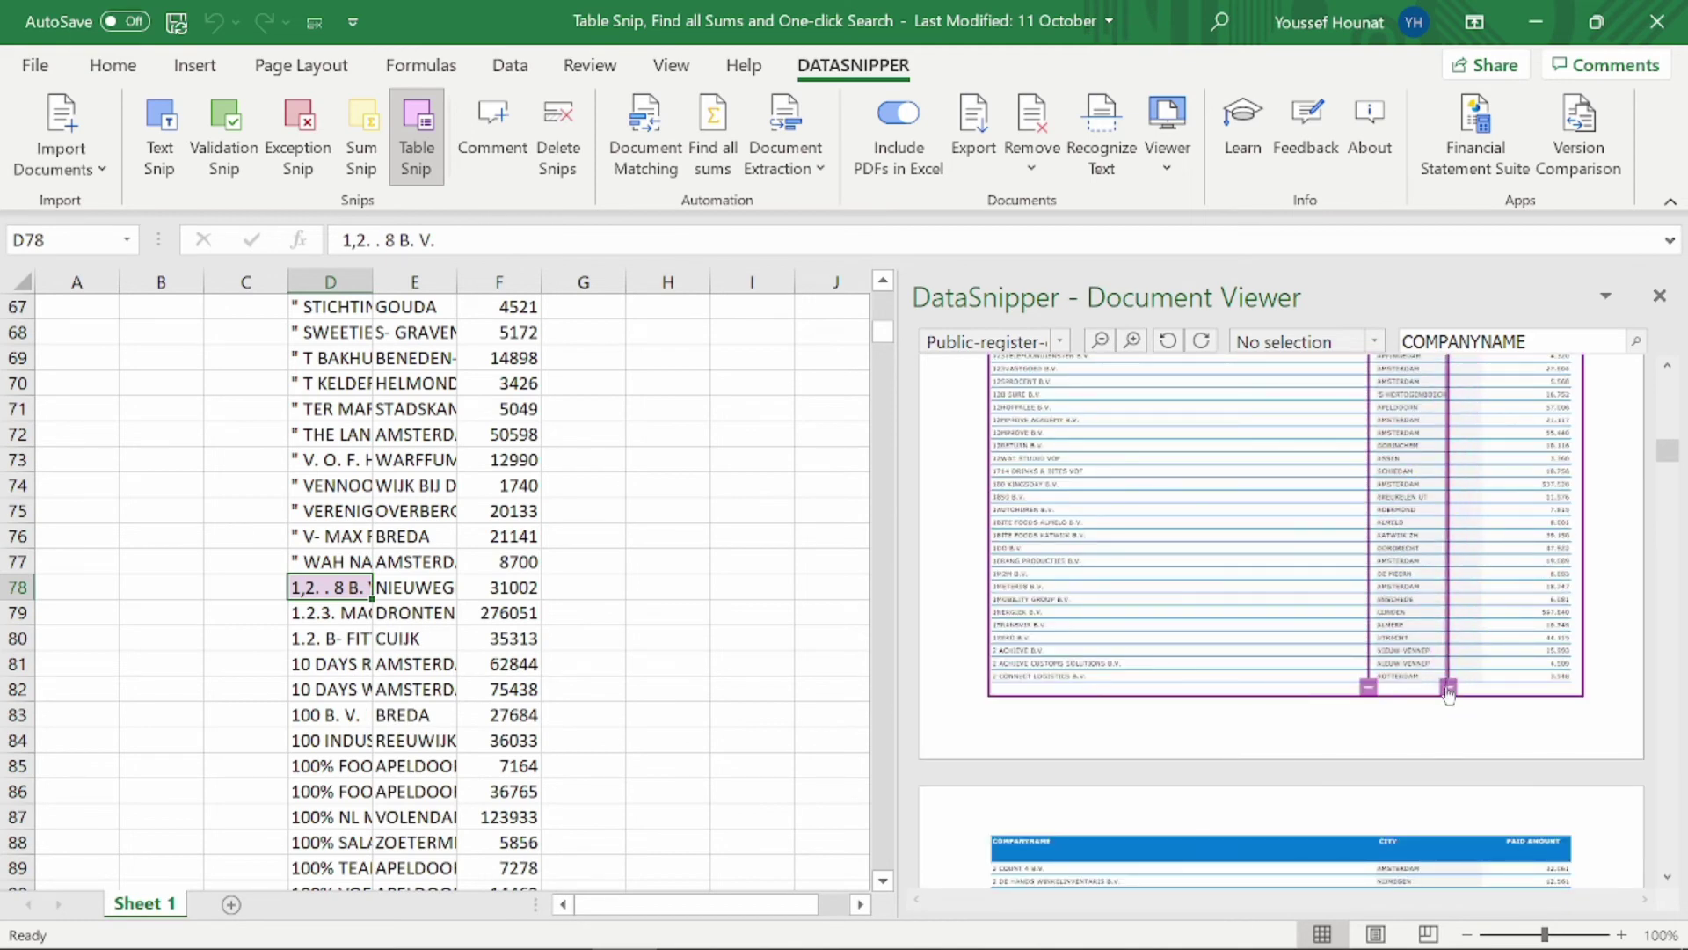
scroll(1465, 382, up, 6)
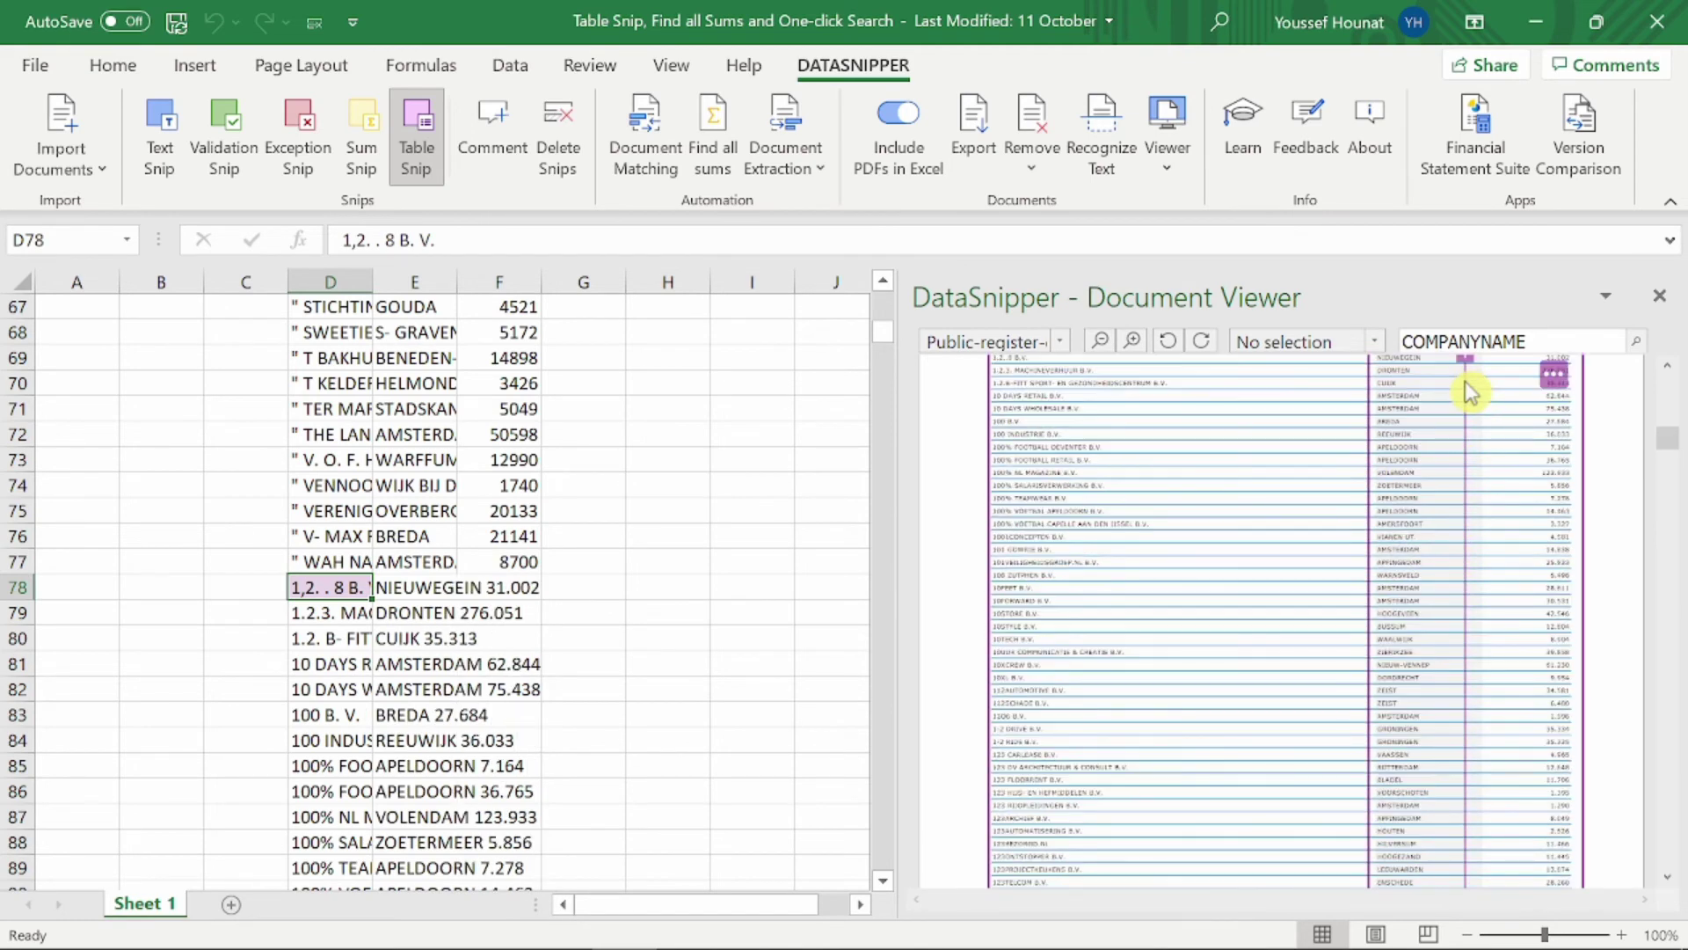
drag(1492, 496, 1480, 486)
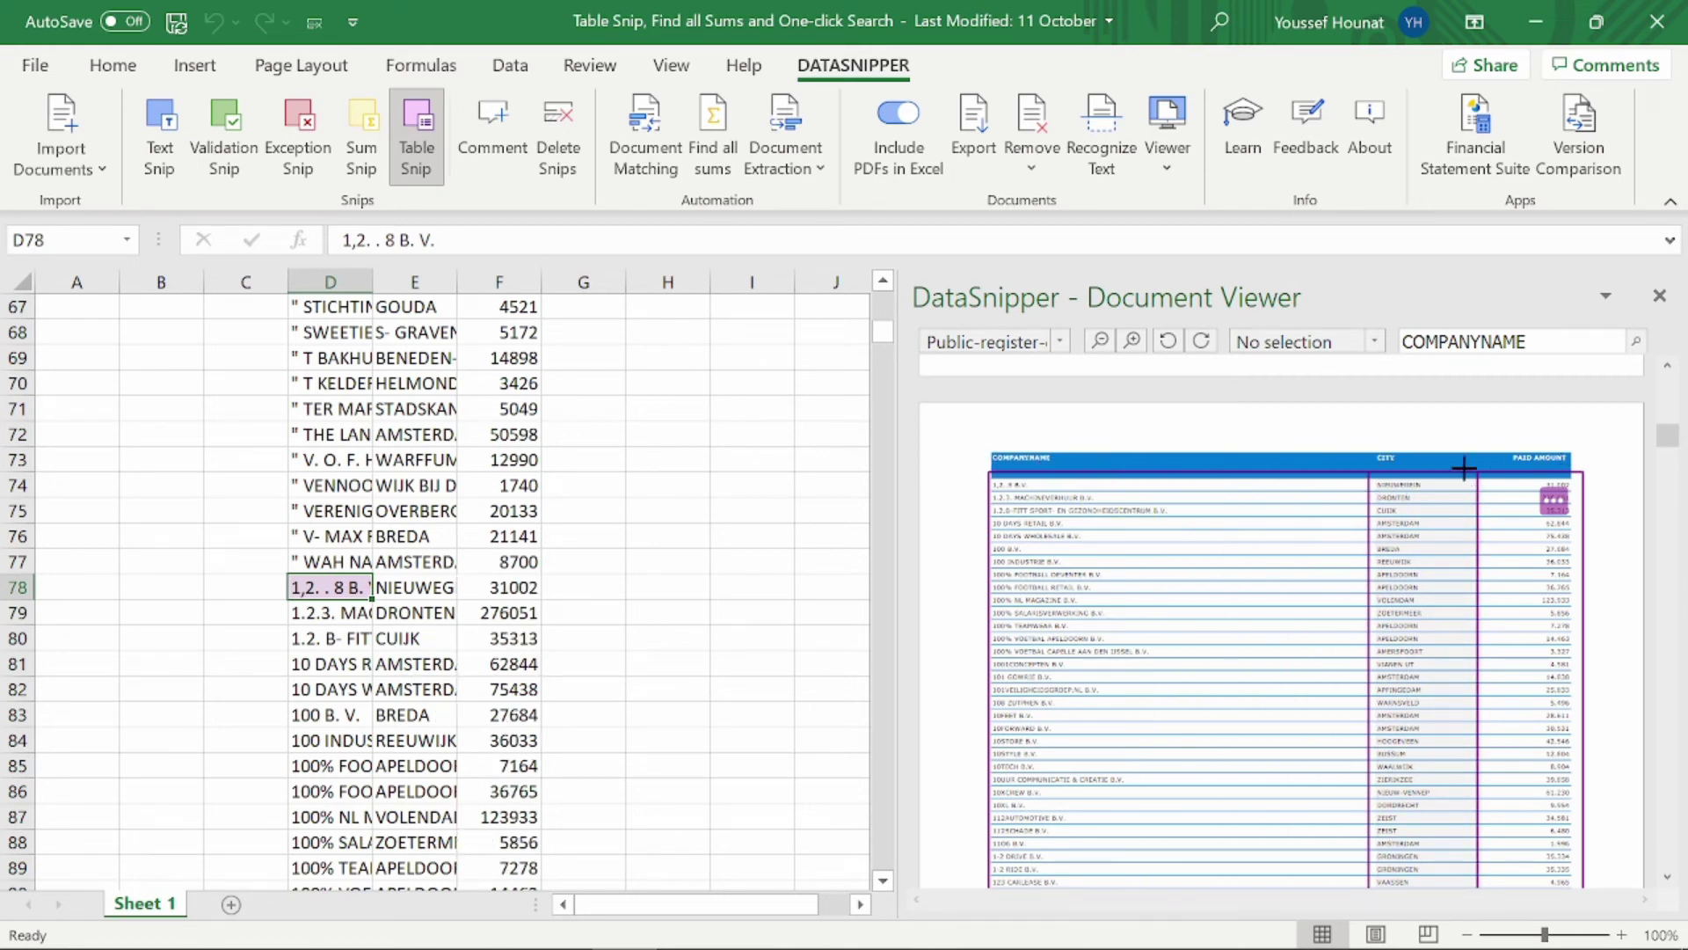
- Repeat the adjusted table snip for all pages after the current page
click(1554, 500)
click(1344, 561)
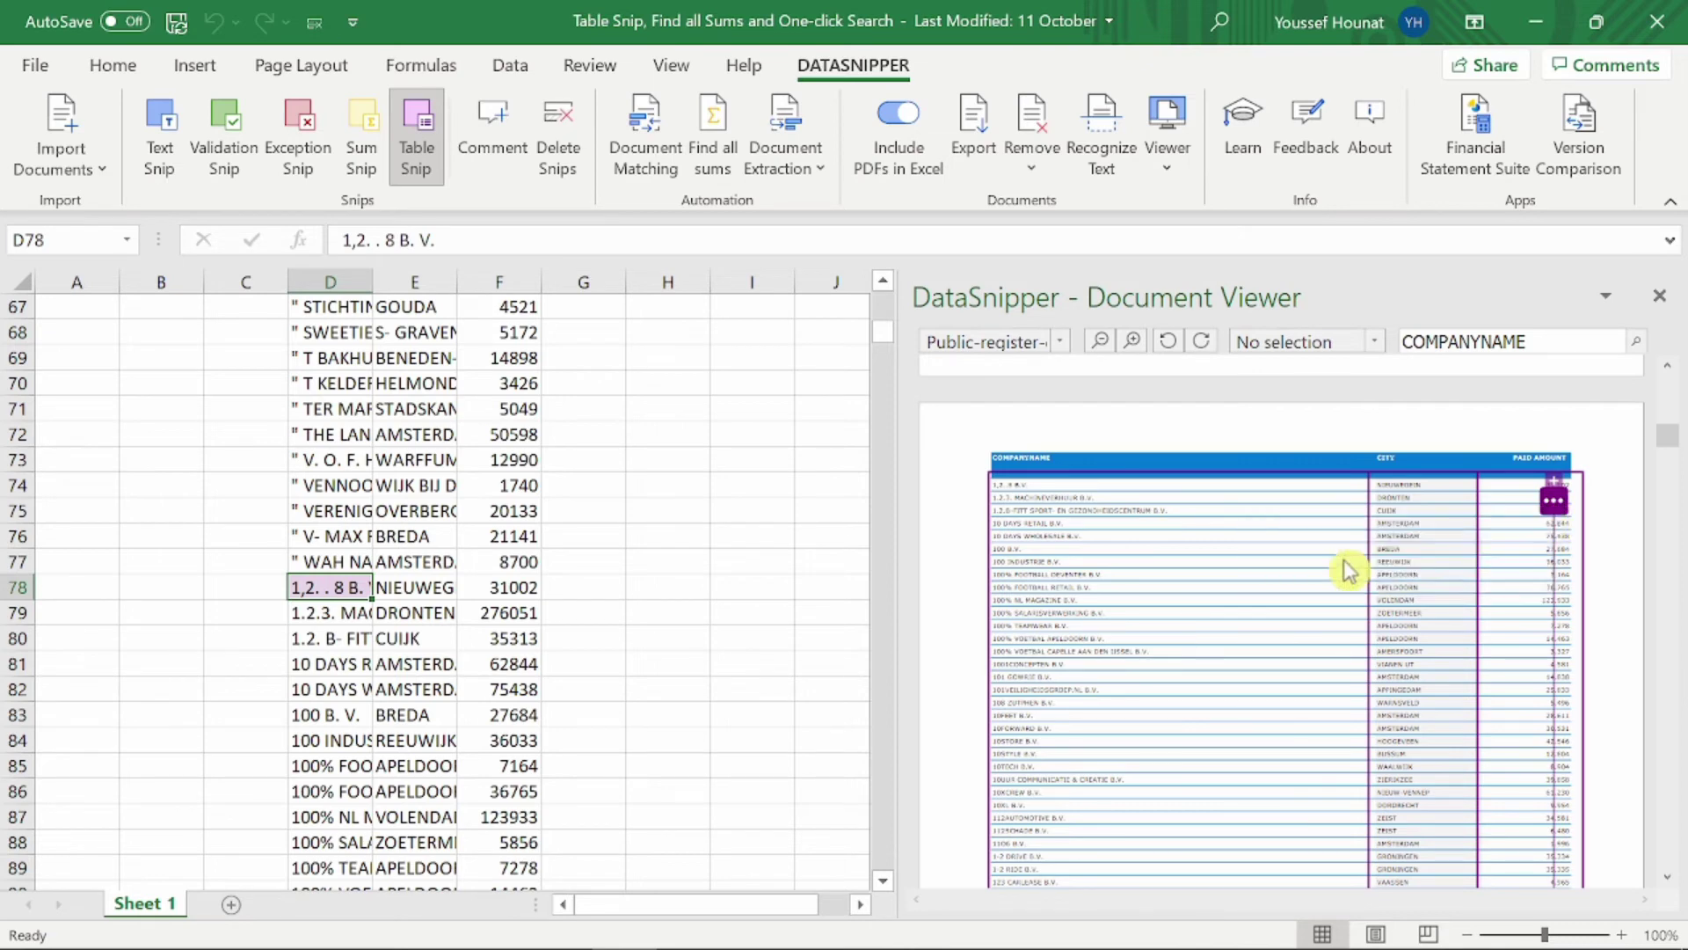
click(1400, 719)
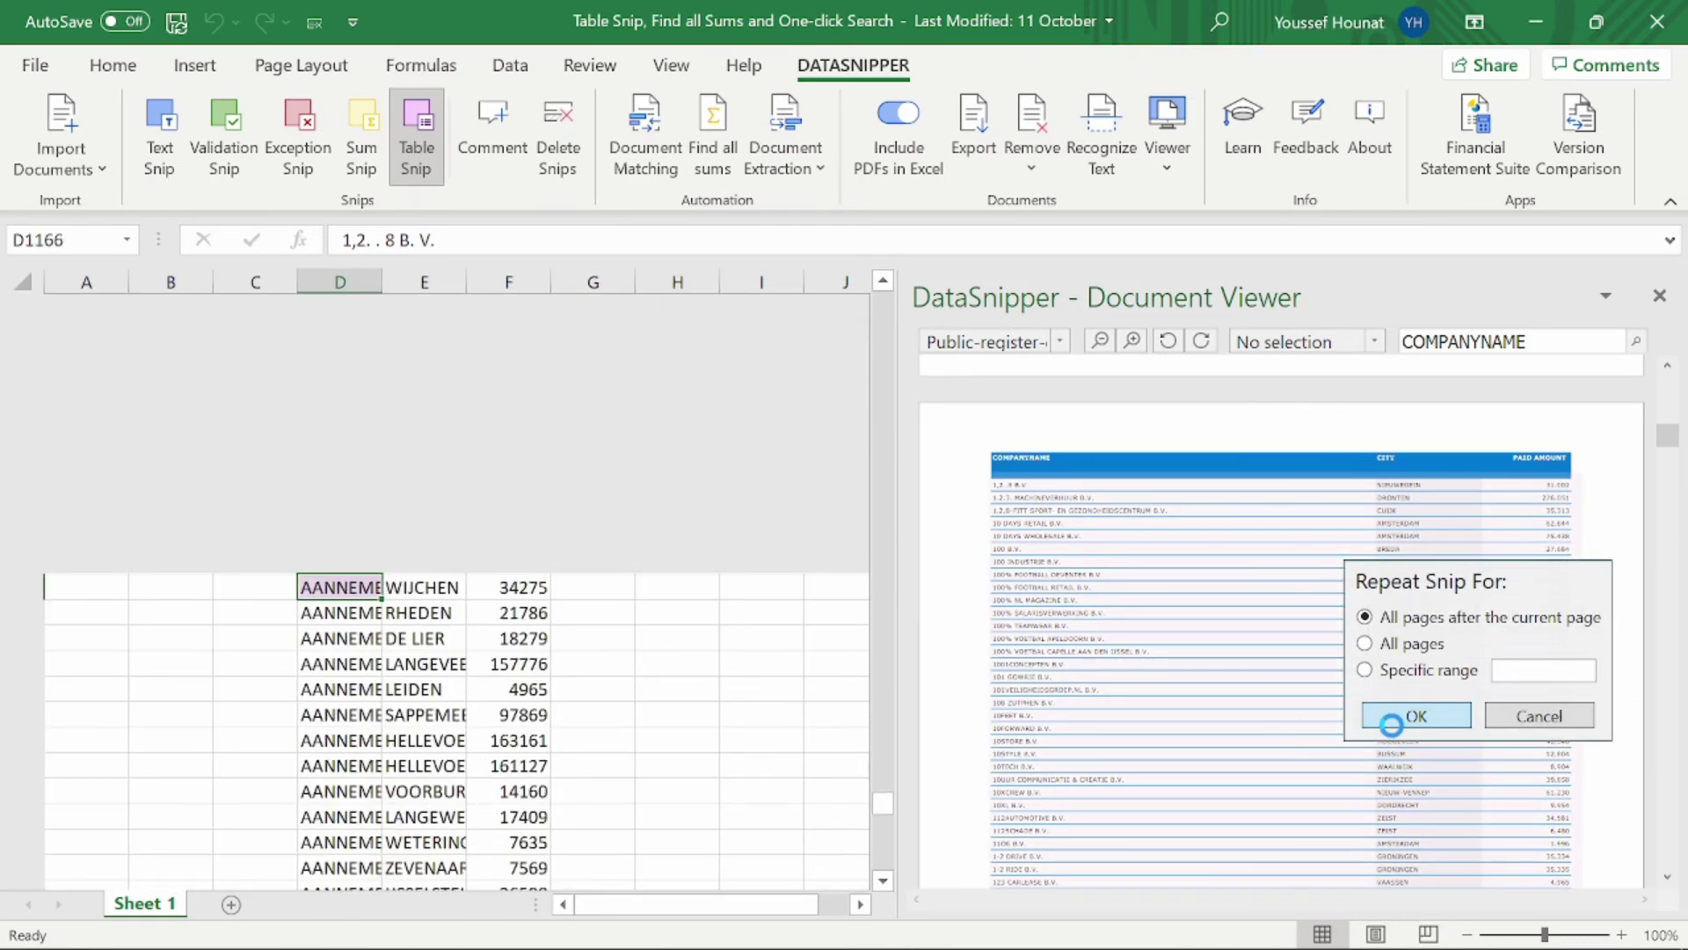
click(652, 544)
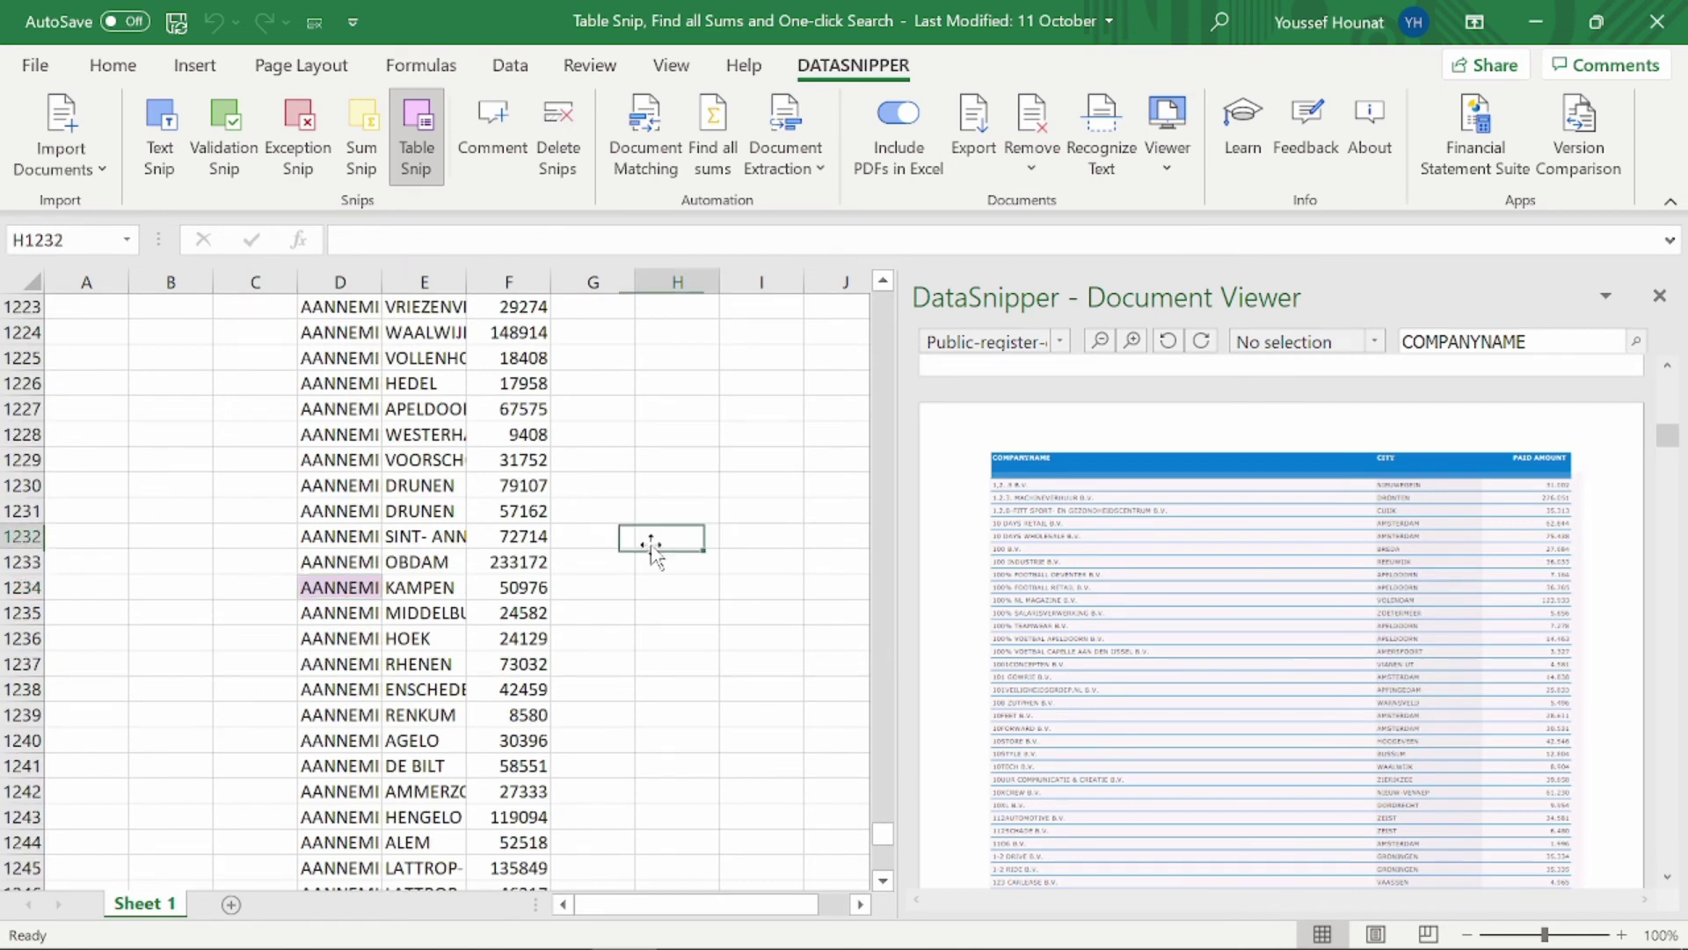
- Open JaarverslagCOM_AEGON_Jaarverslag_2017-DS.pdf in the document viewer and run Find all sums on it
click(1061, 341)
click(1067, 370)
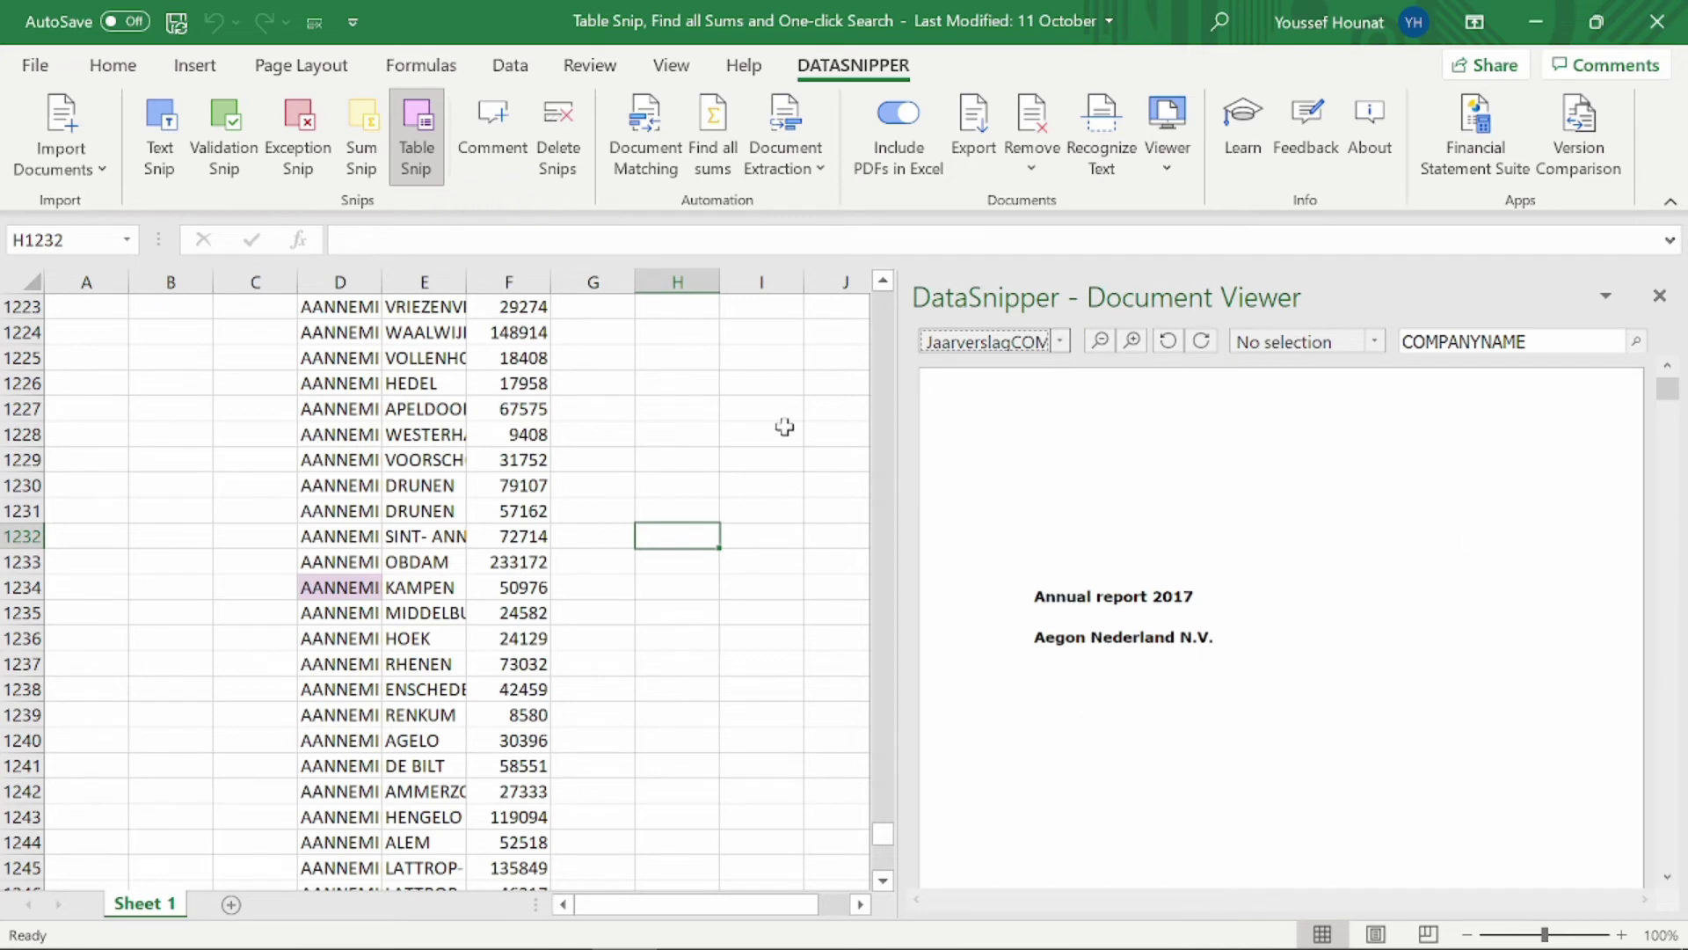
click(715, 156)
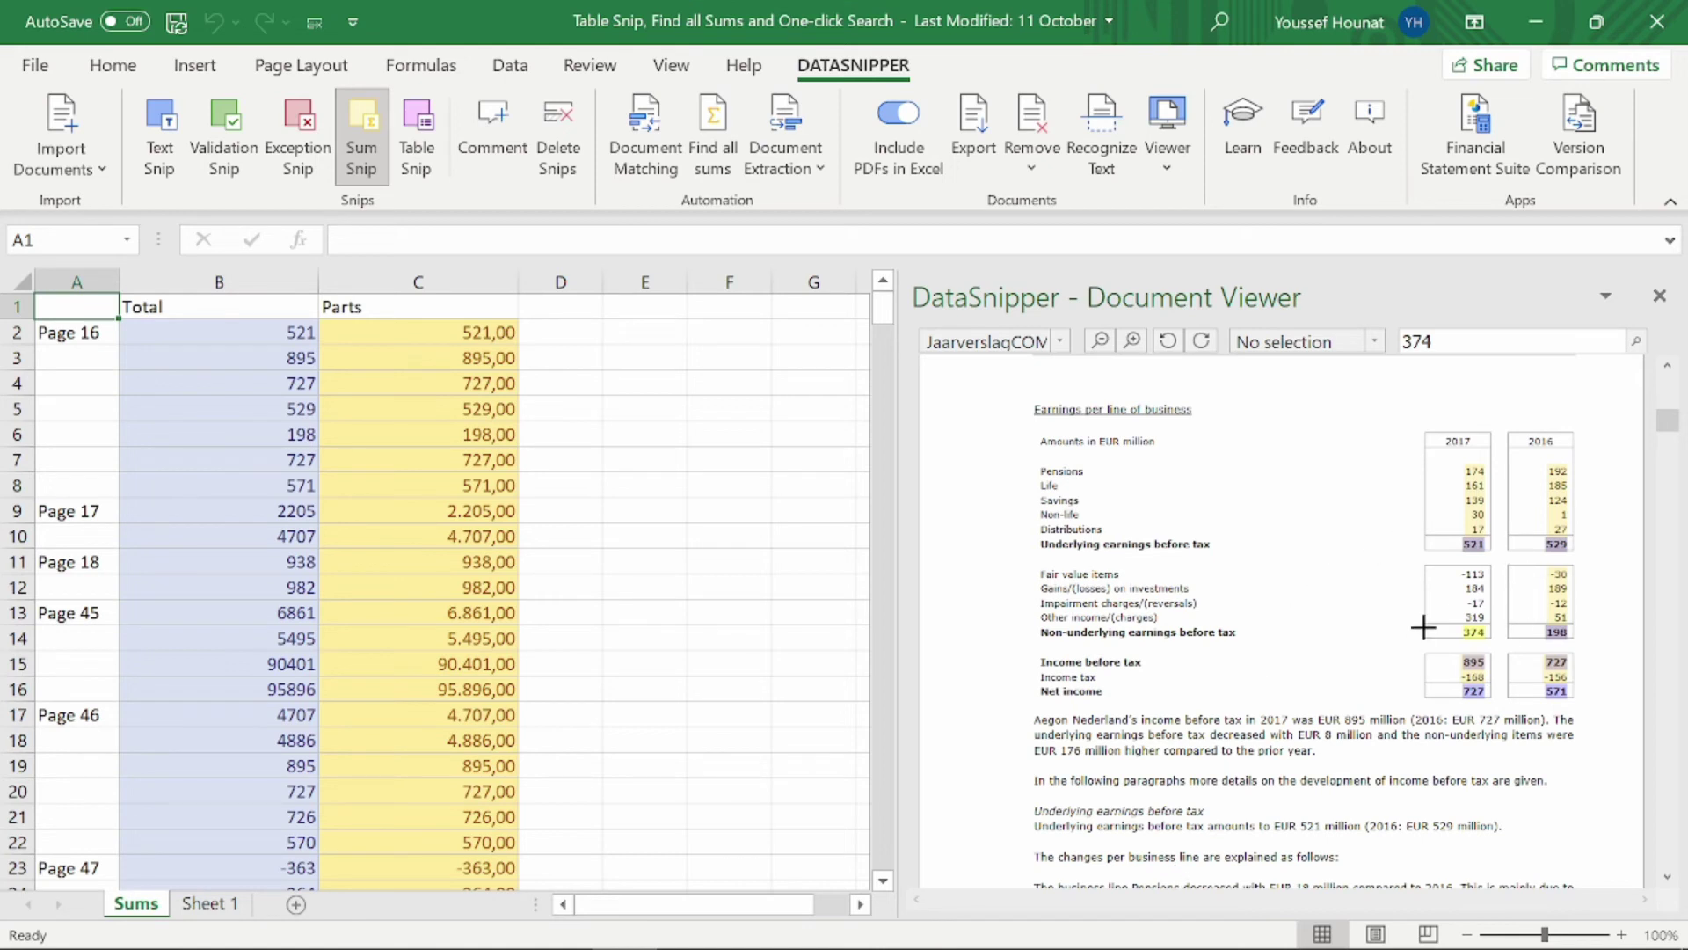
- Sum-snip the four 2017 amounts from Fair value items to Other income/(charges) into cell D10 of the Sums sheet
click(596, 539)
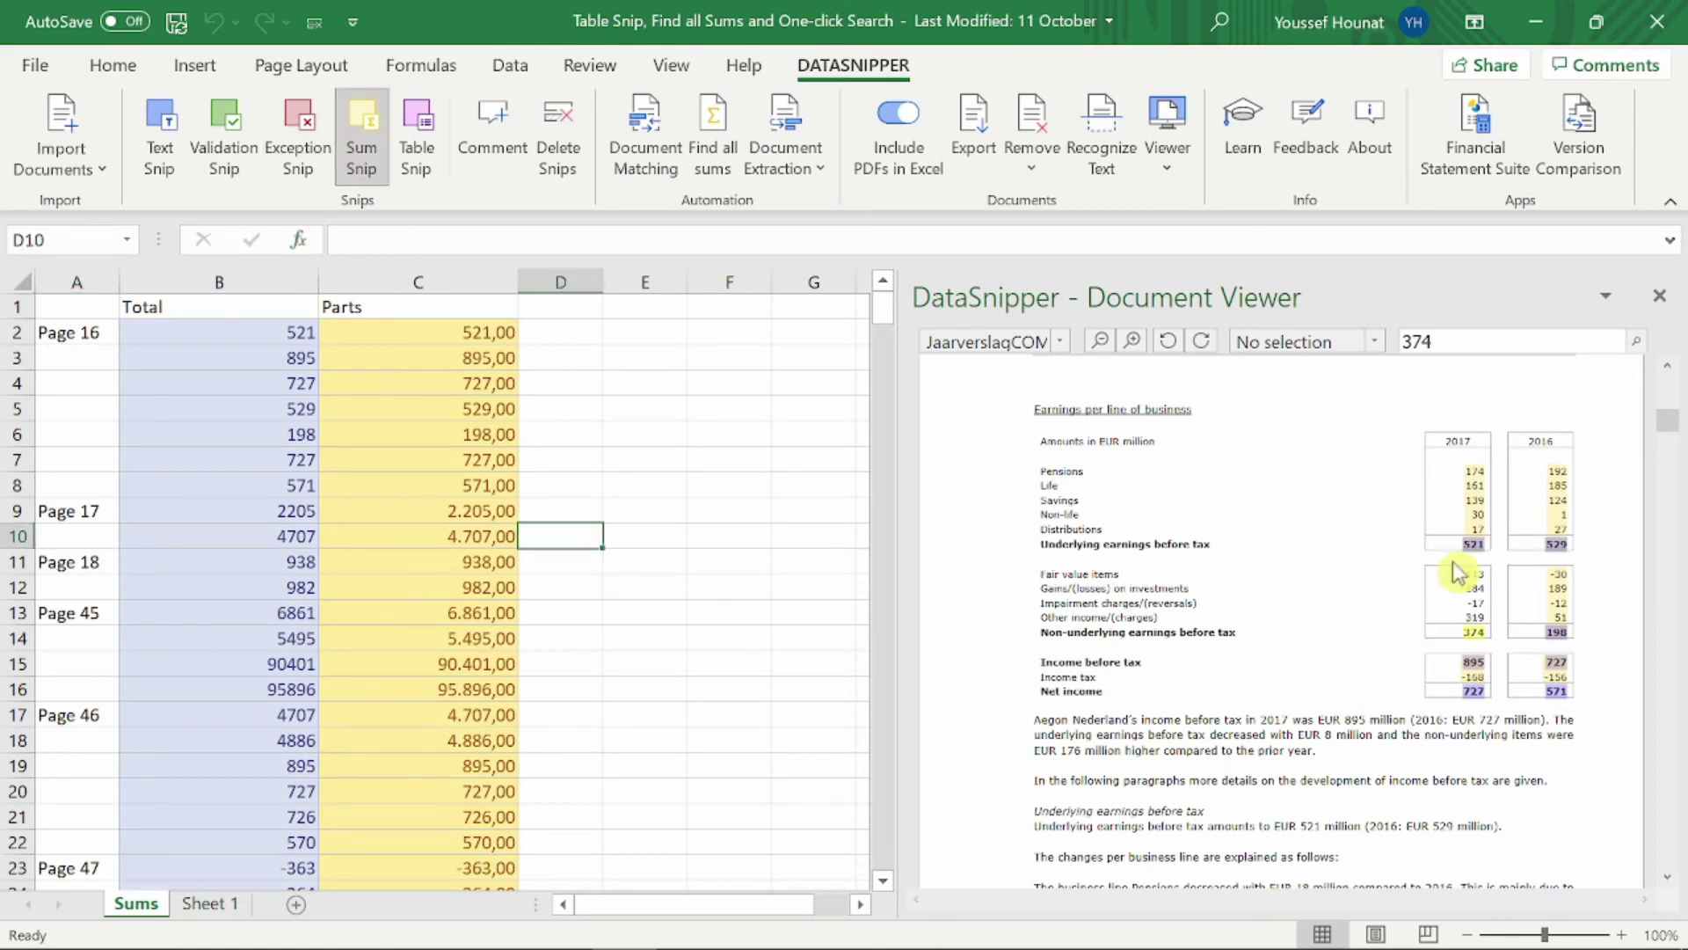
drag(1453, 560, 1491, 627)
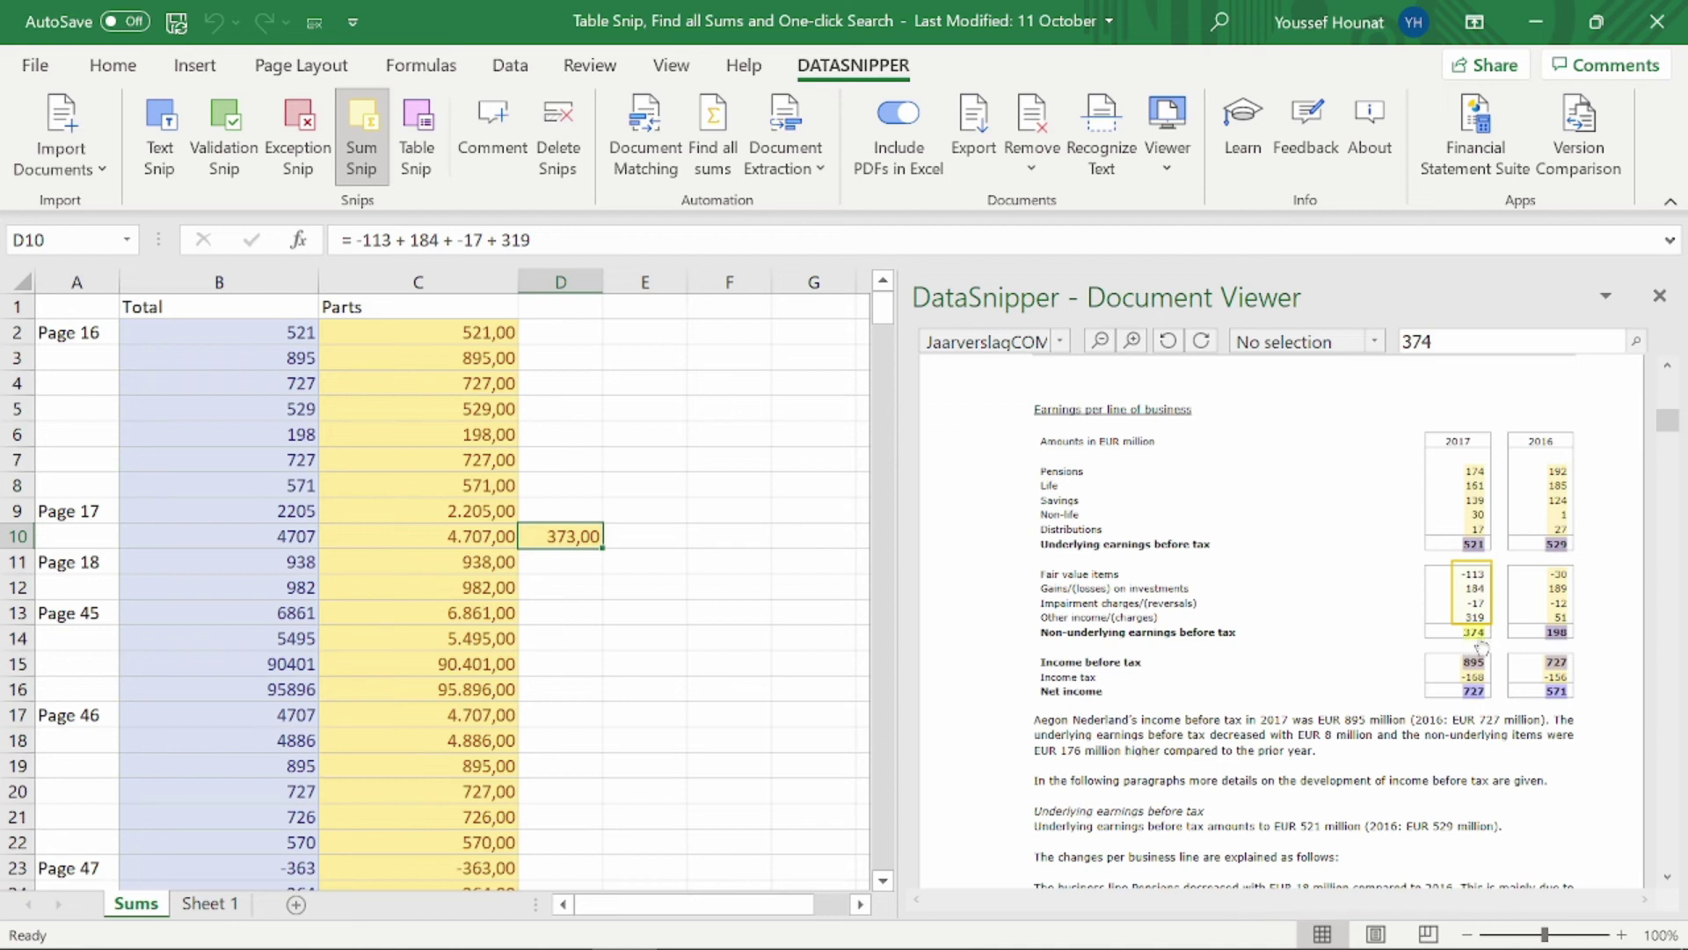
click(704, 686)
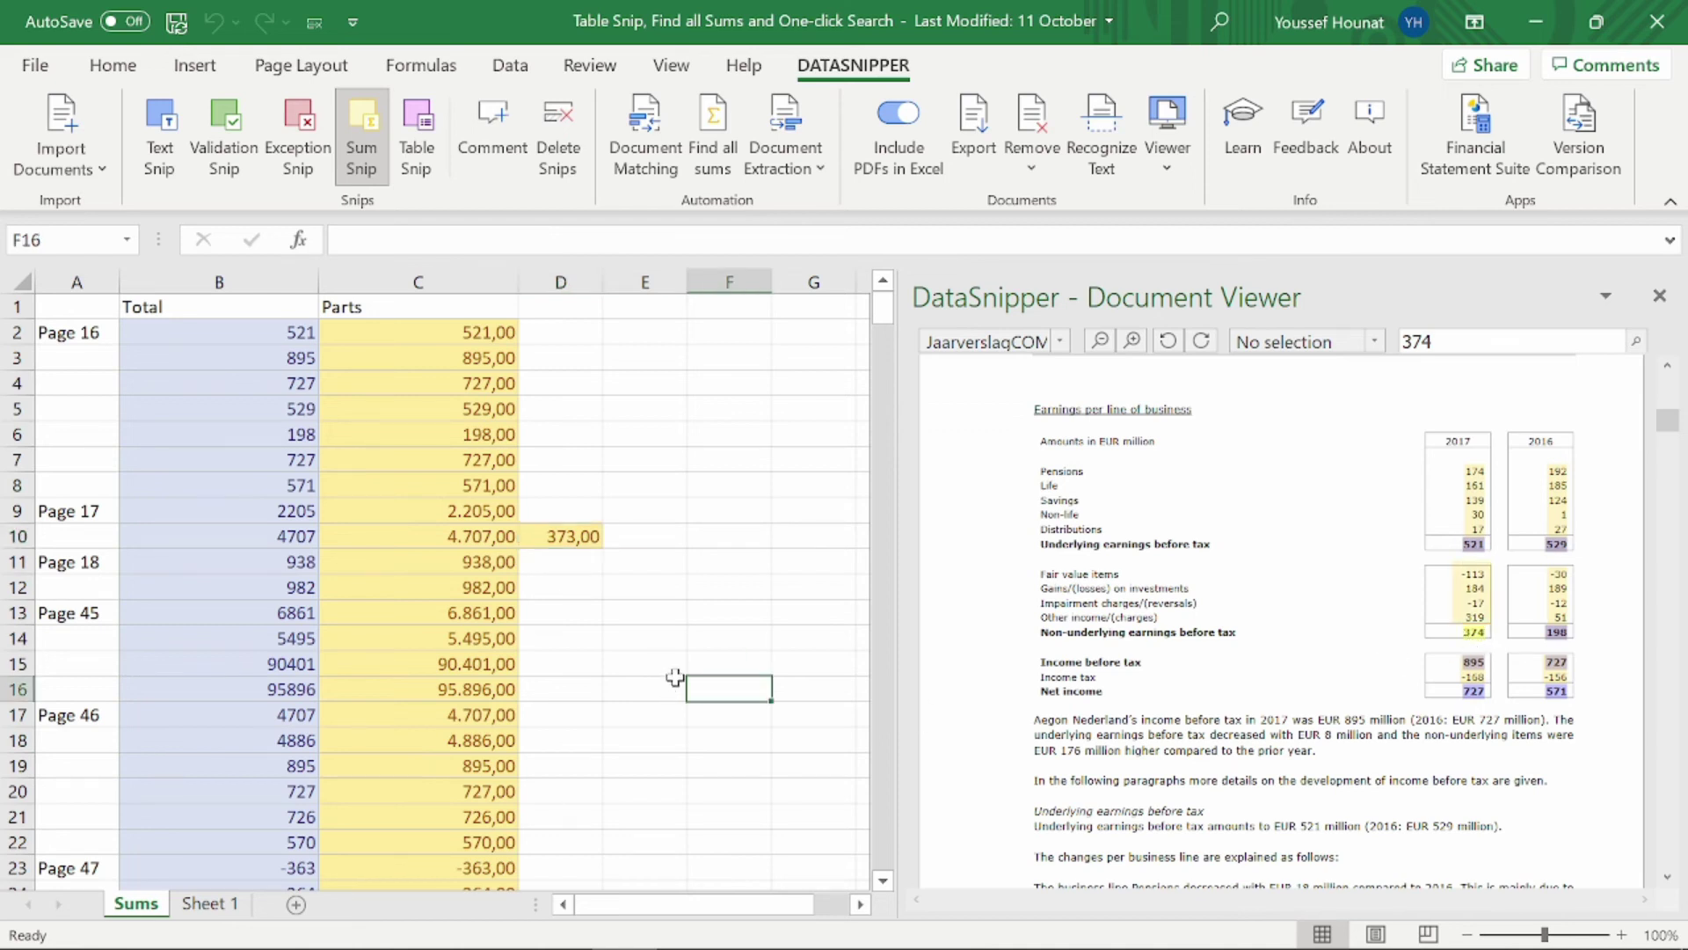
click(1060, 342)
click(1061, 367)
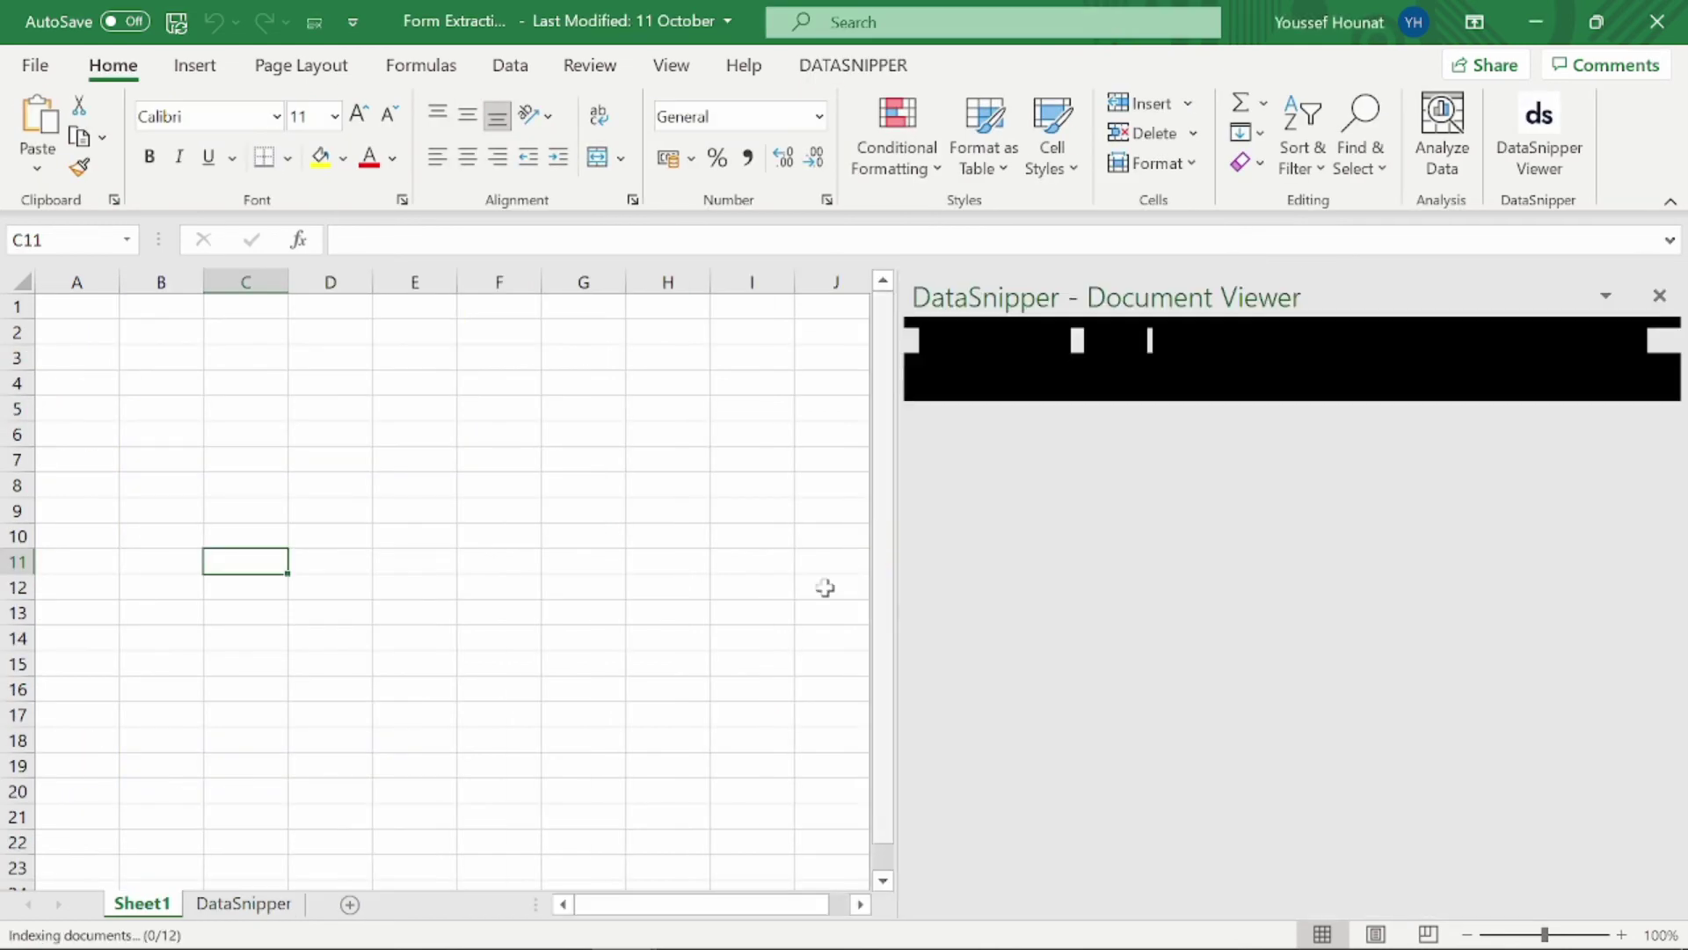
- Open DataSnipper's Form Extraction in a maximized window and go to its value snipping page
click(818, 64)
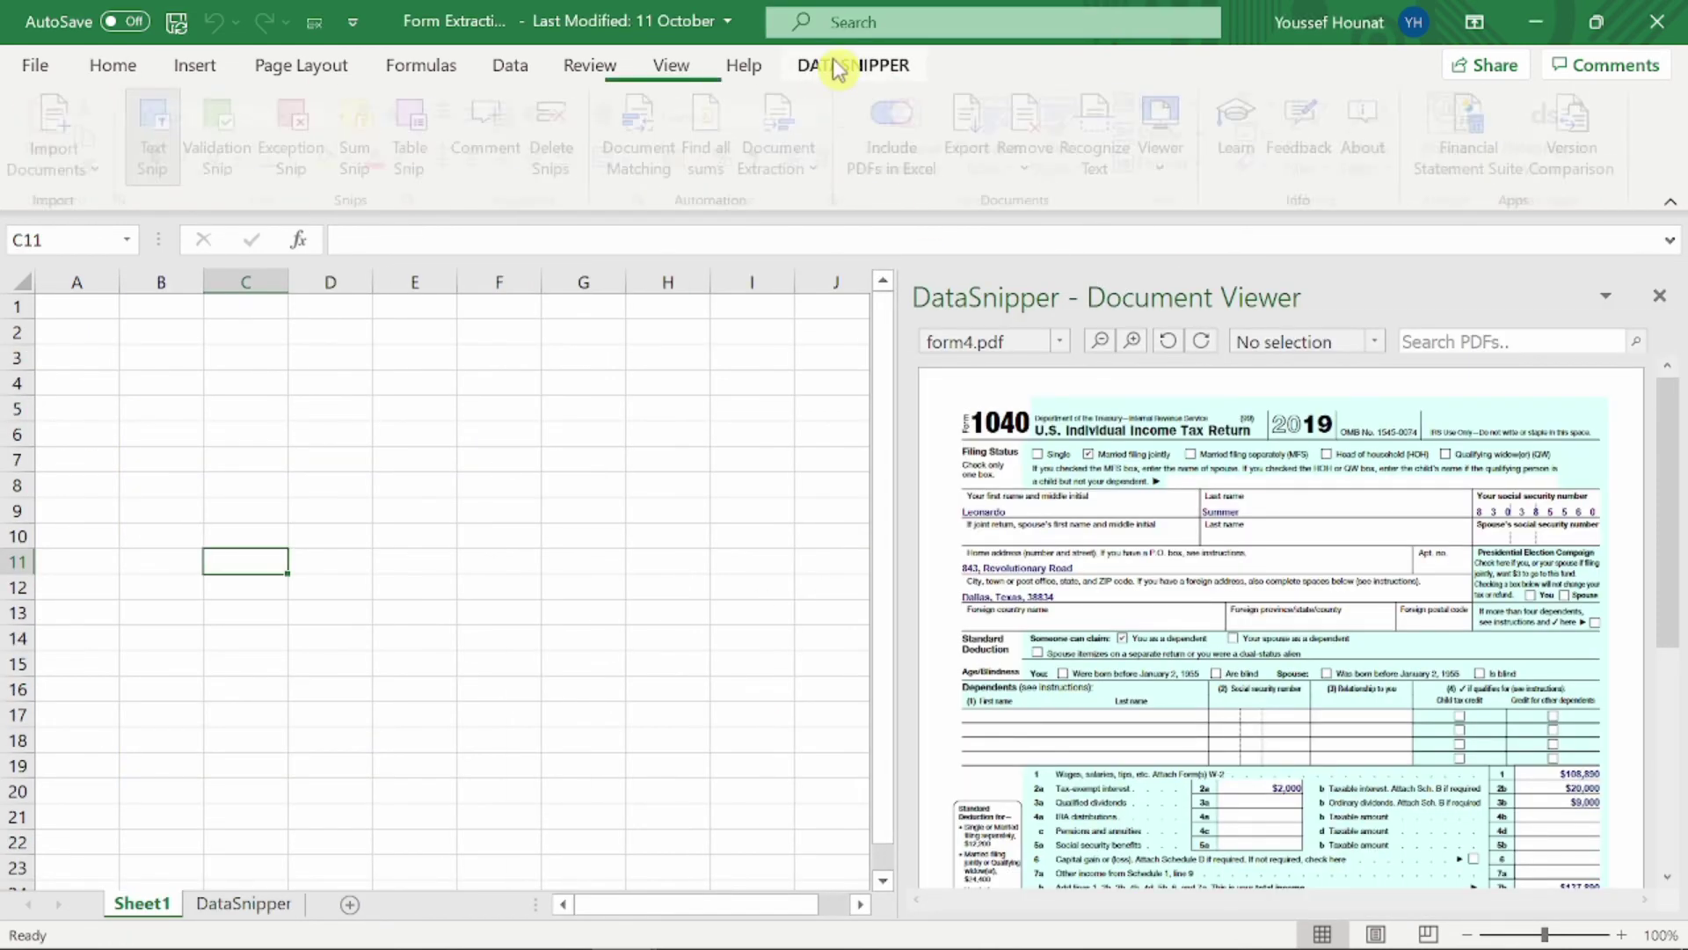
click(792, 154)
click(725, 227)
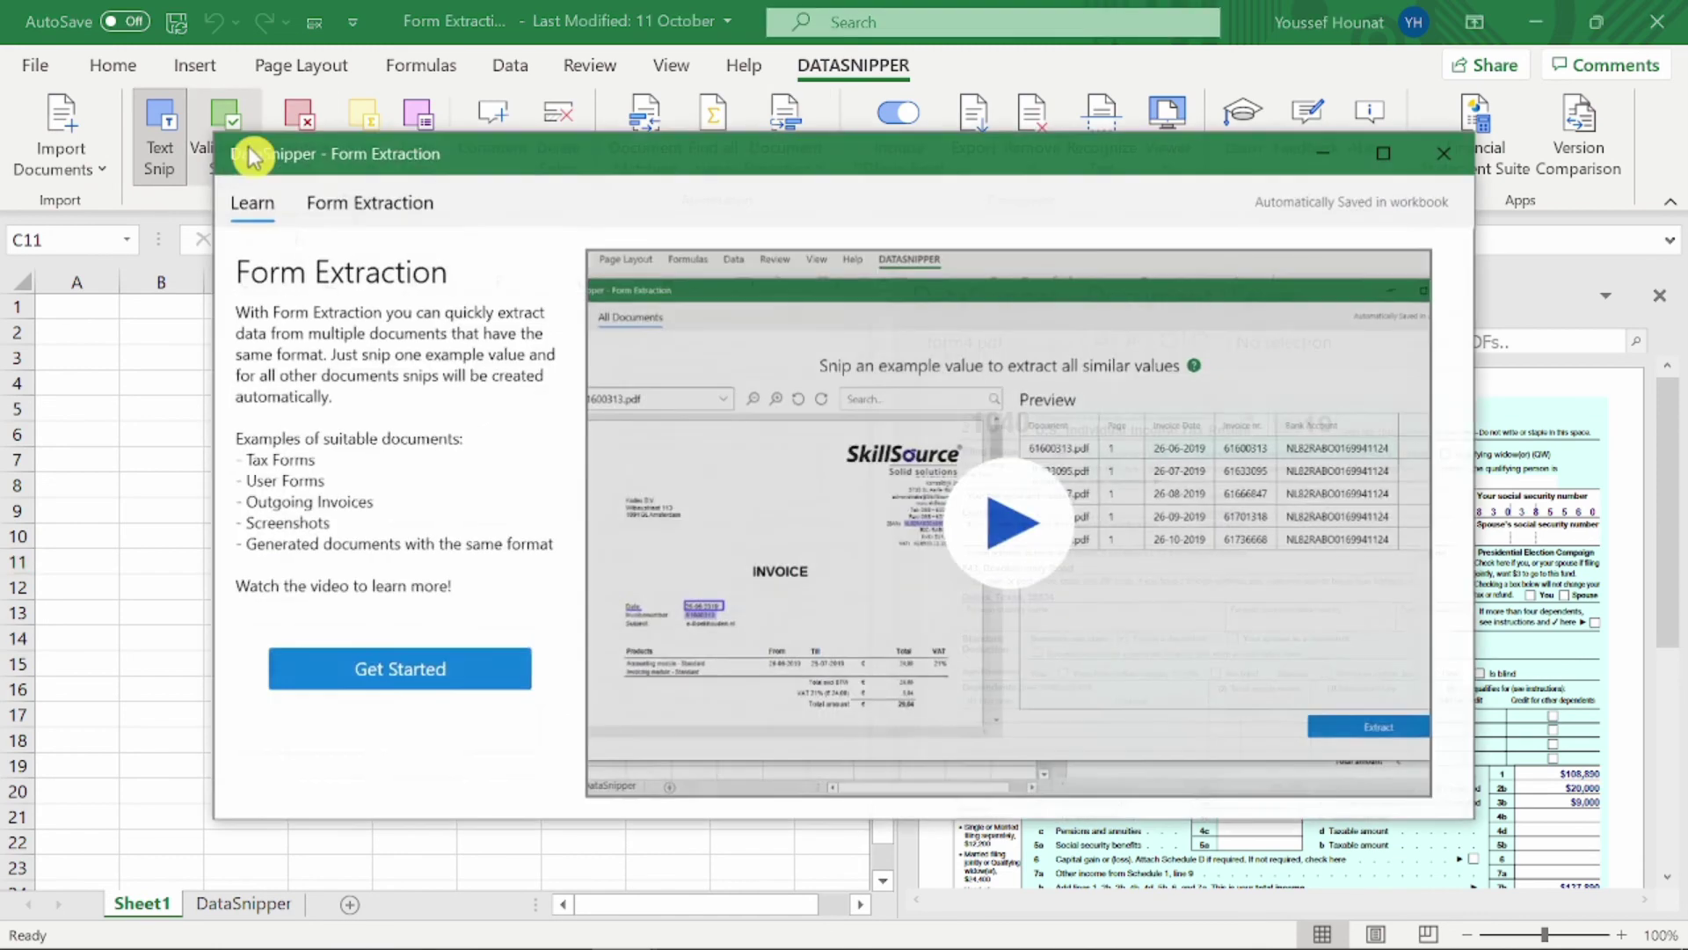
click(1390, 157)
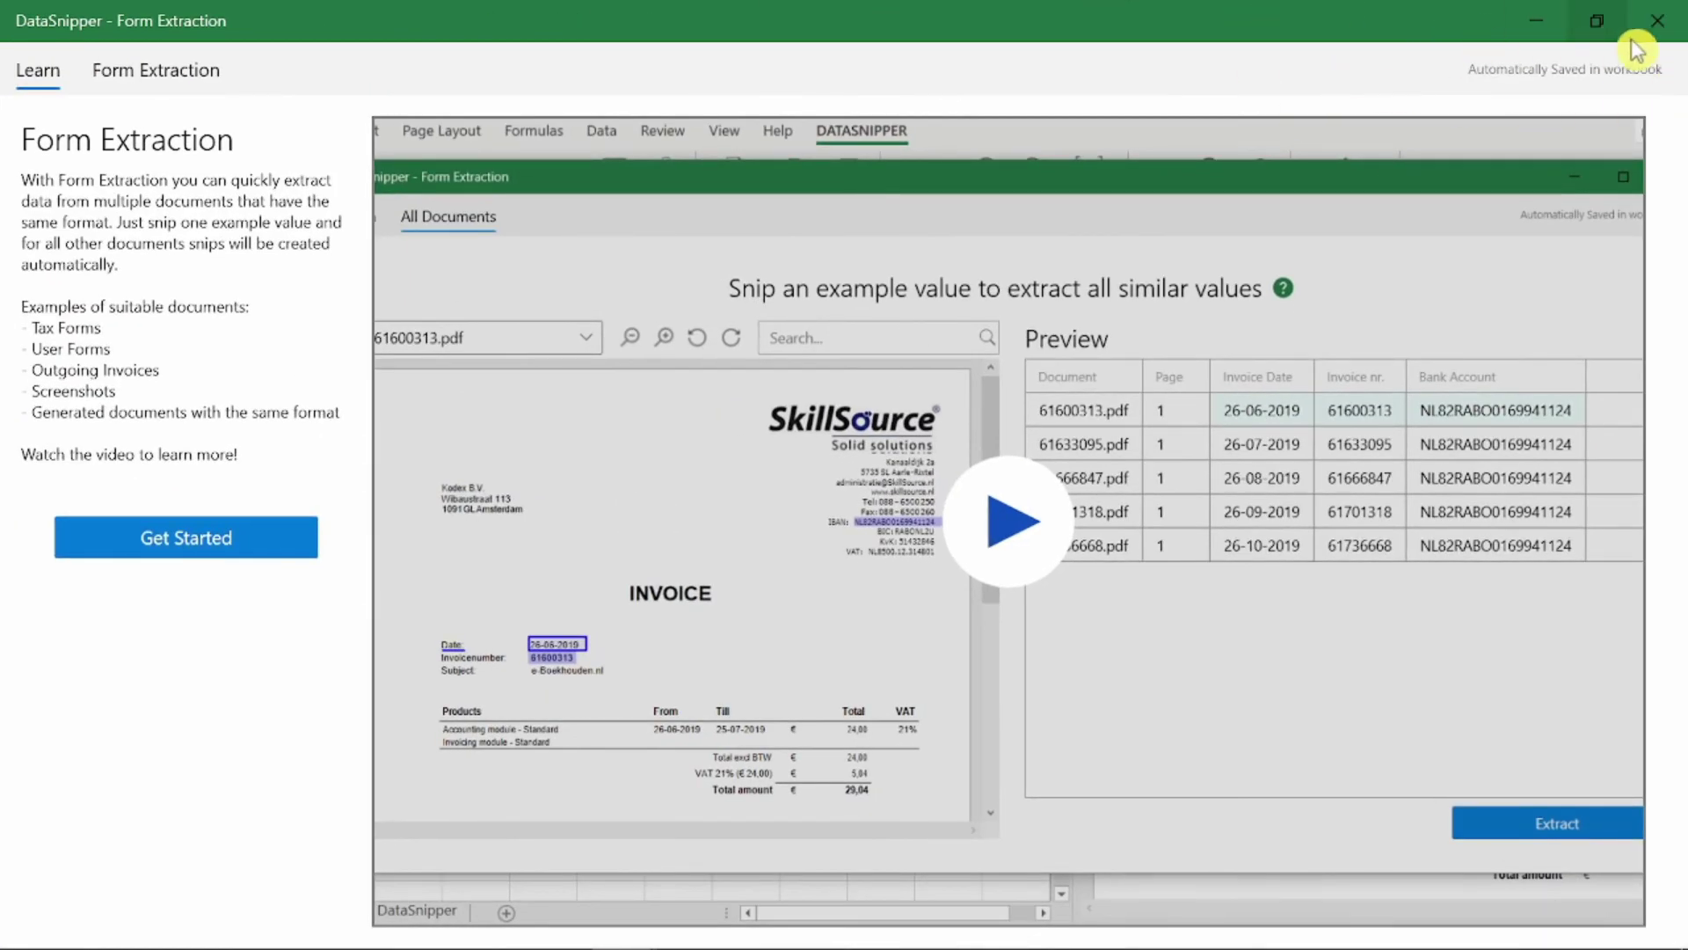
click(227, 70)
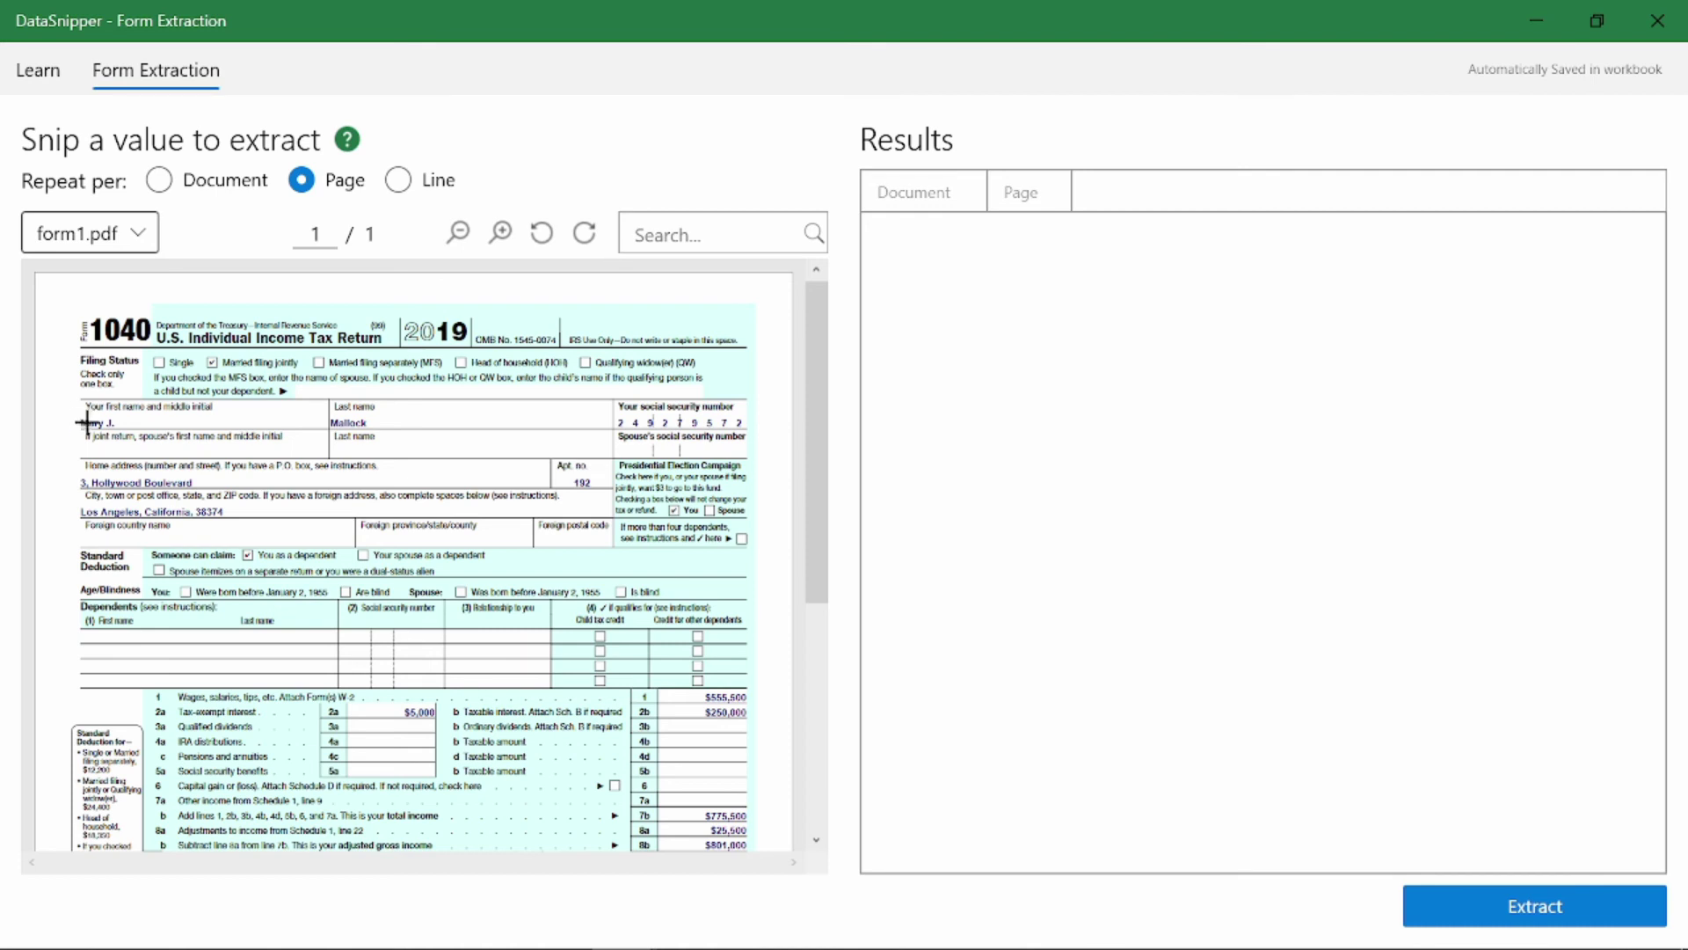
- Snip the first name, social security number and line 8b adjusted gross income on form1.pdf as example values, repeated per page
drag(73, 413, 337, 431)
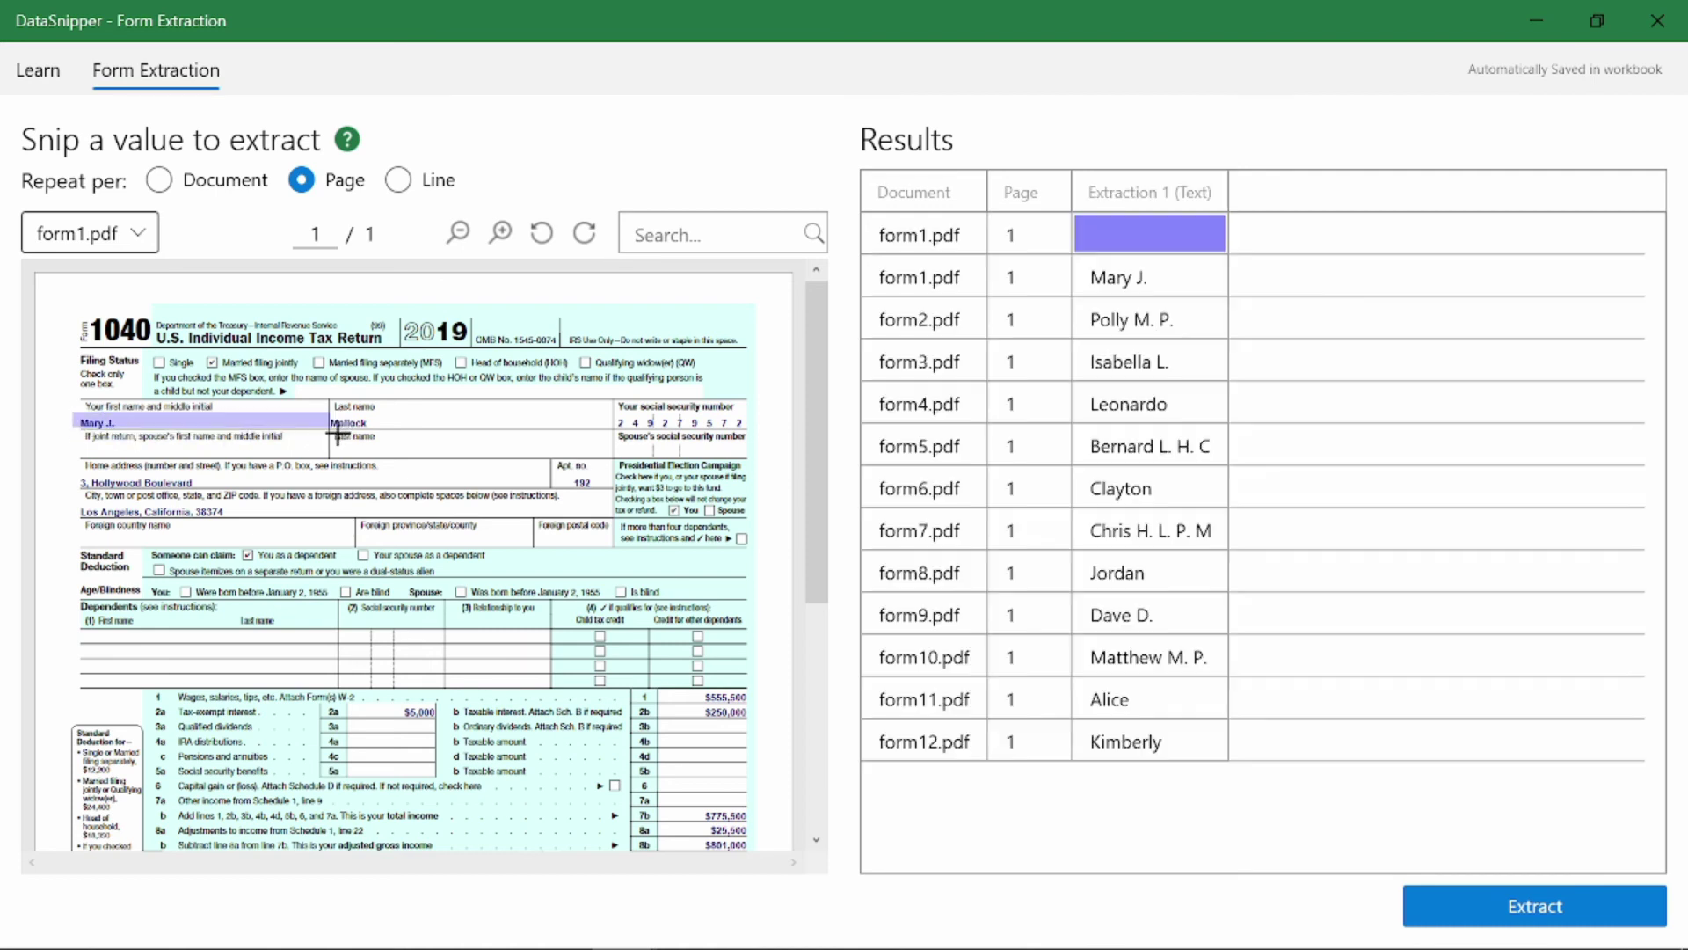
drag(611, 414, 746, 432)
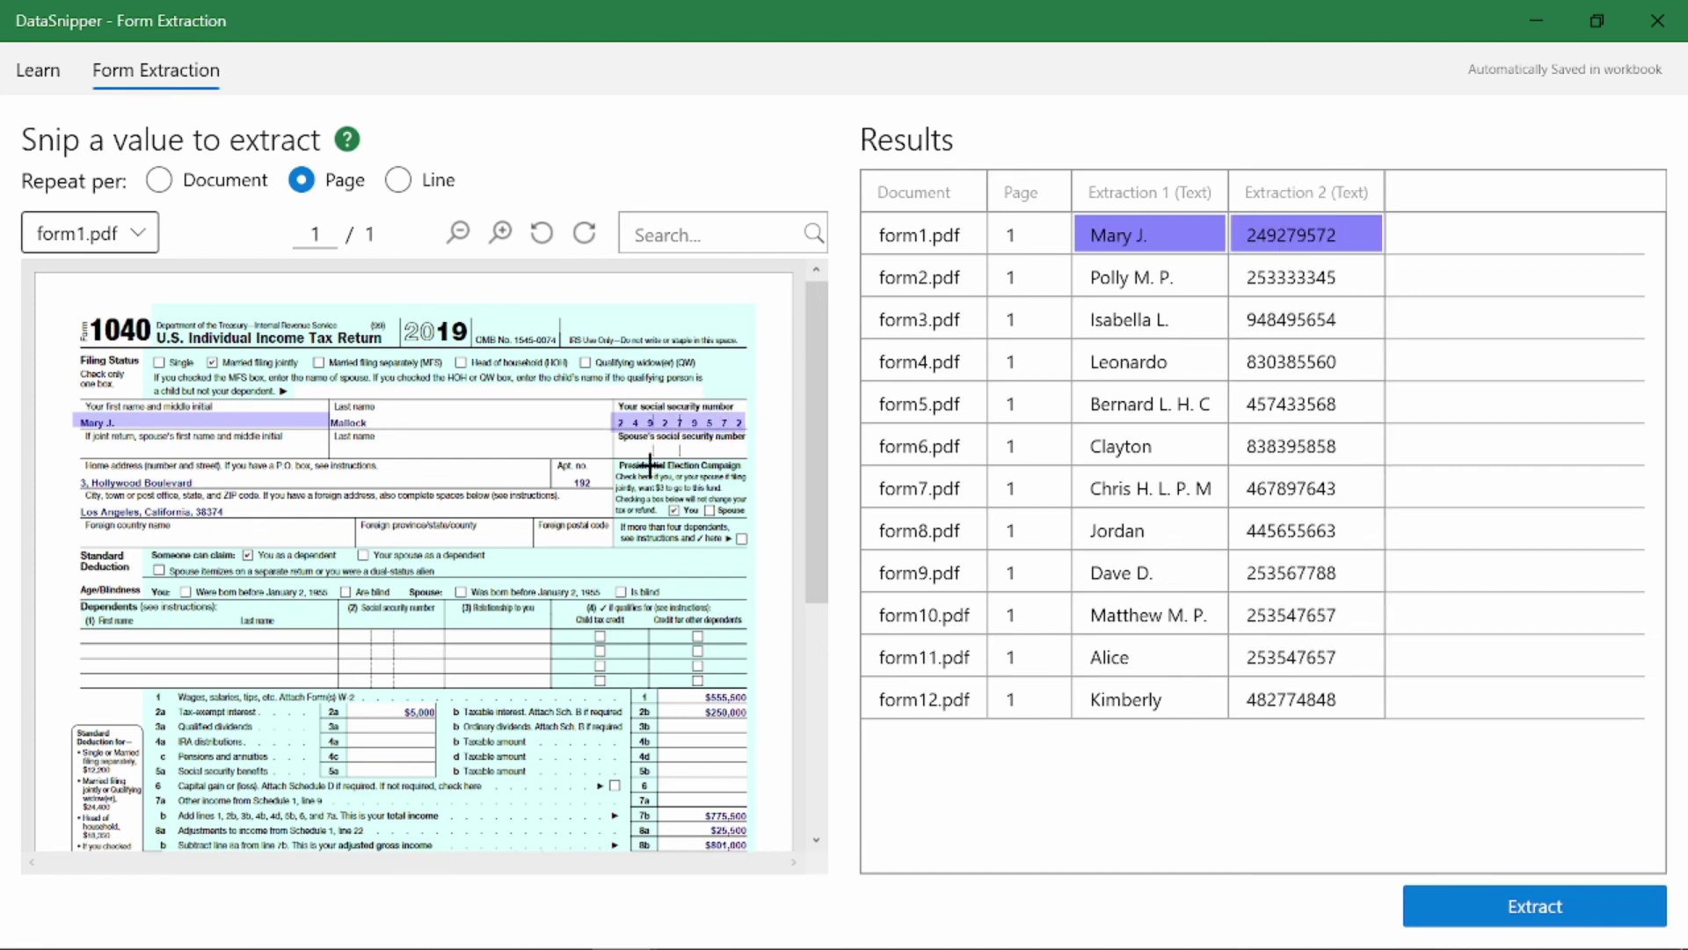
scroll(652, 471, down, 3)
drag(661, 606, 749, 635)
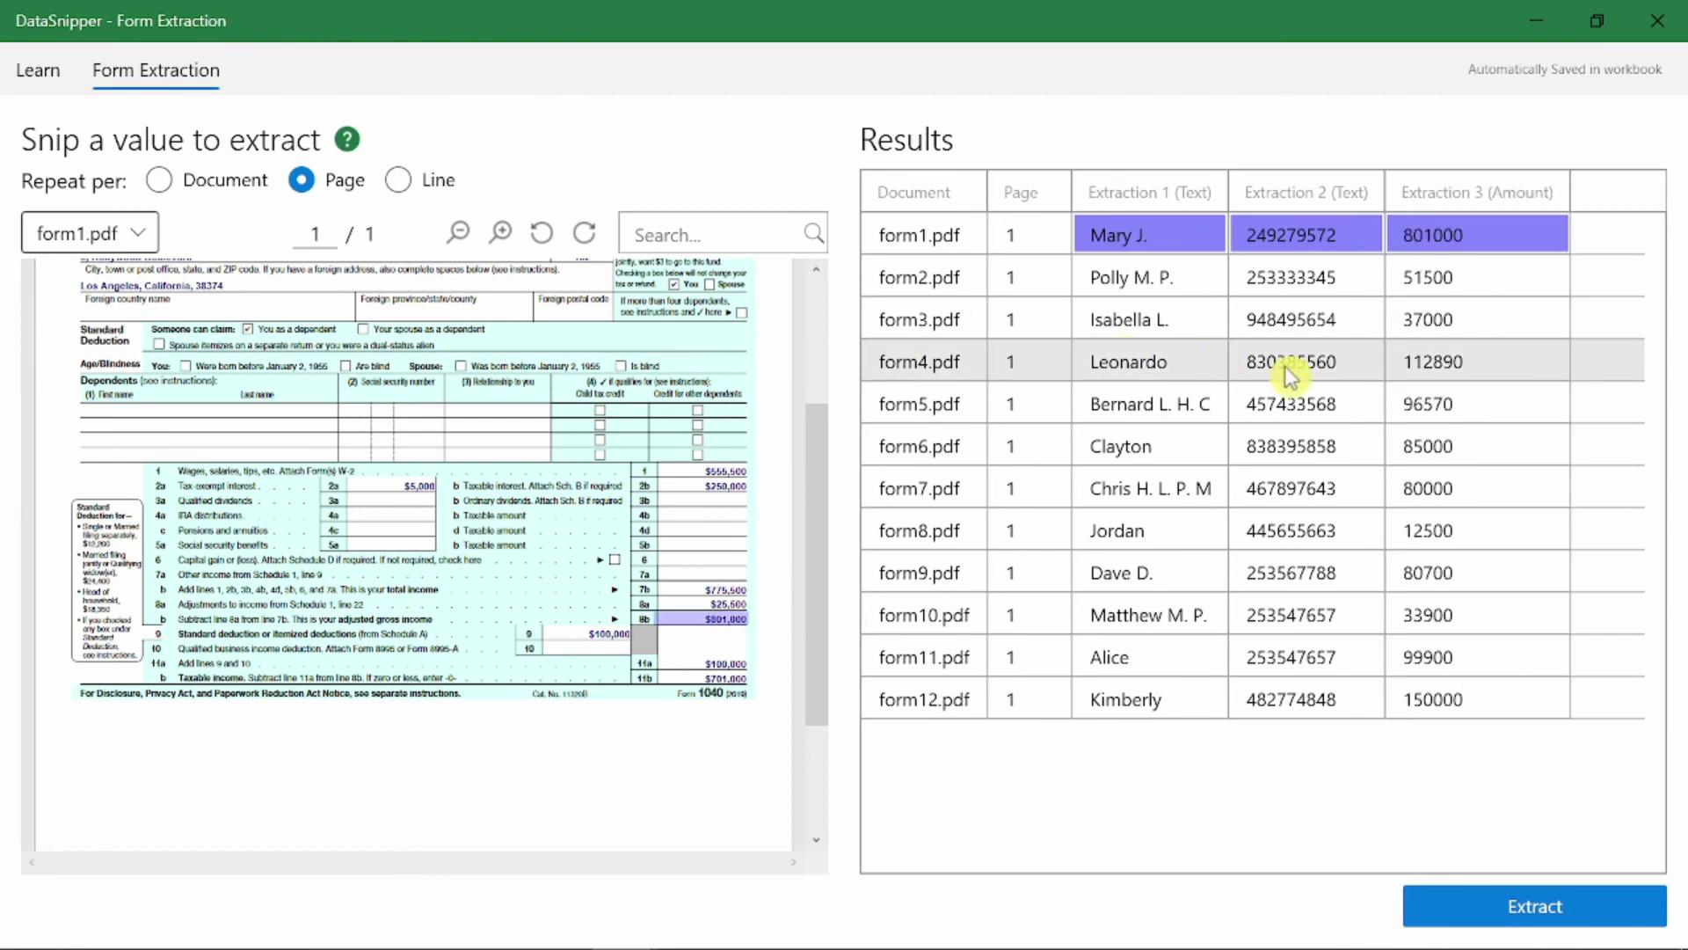
- Examine sample name, social security number and income results against their source forms in the extraction preview
click(1137, 293)
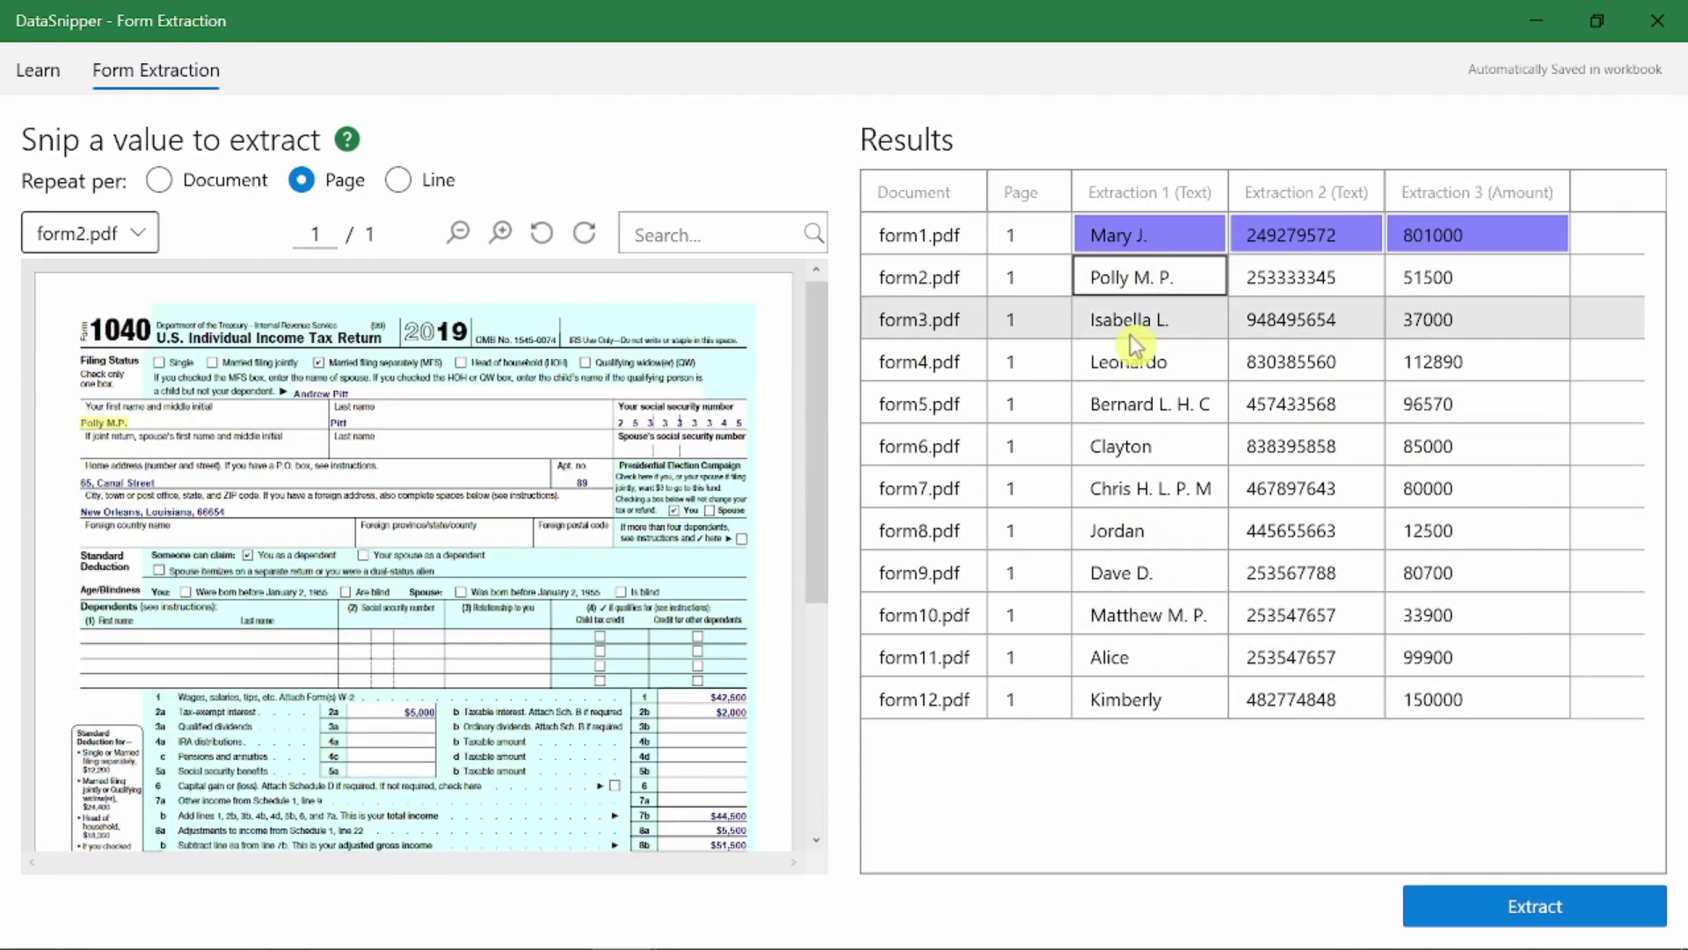
click(1132, 367)
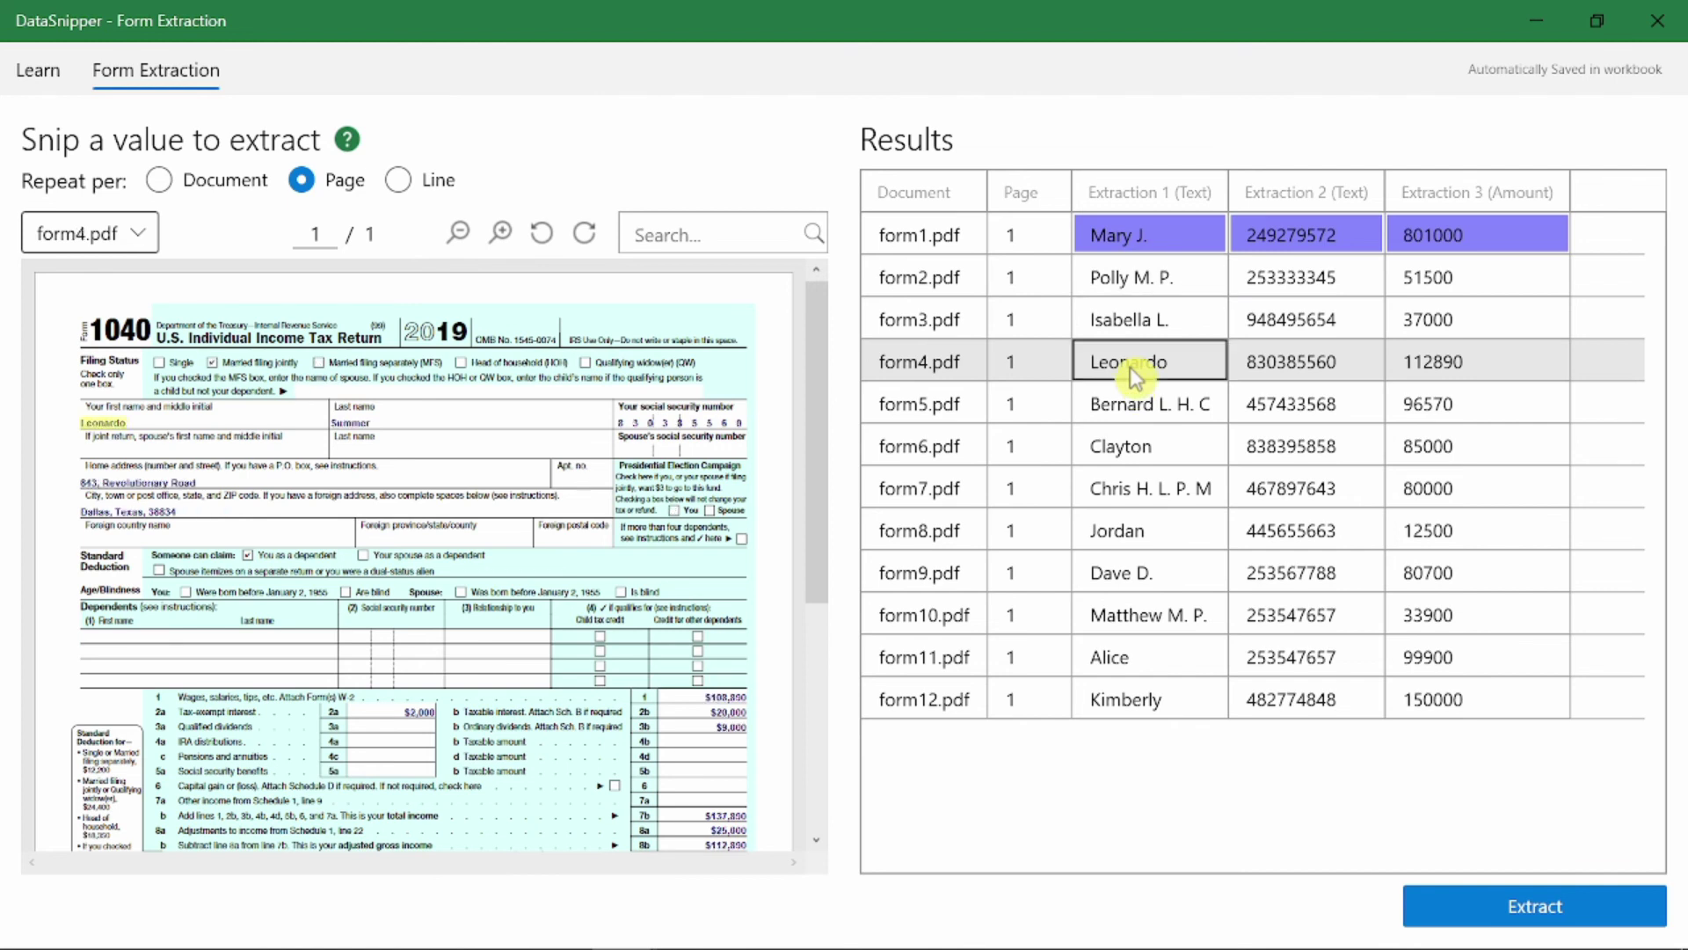
click(1267, 410)
click(1314, 449)
click(1302, 486)
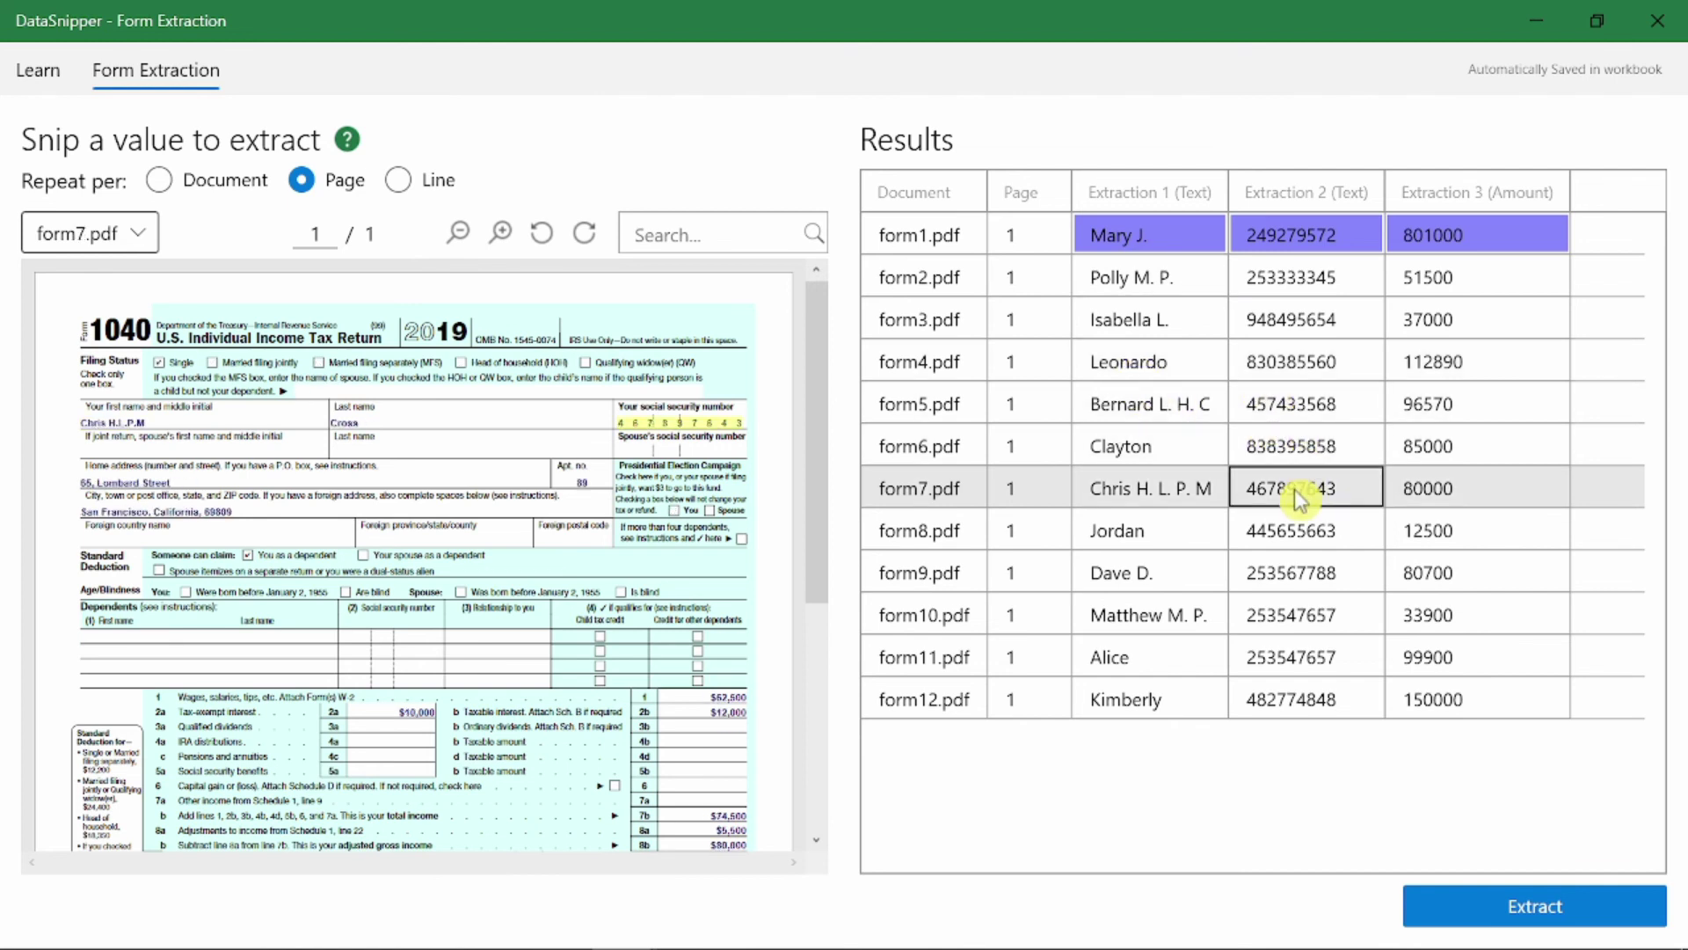
click(1476, 538)
click(1479, 576)
click(1477, 620)
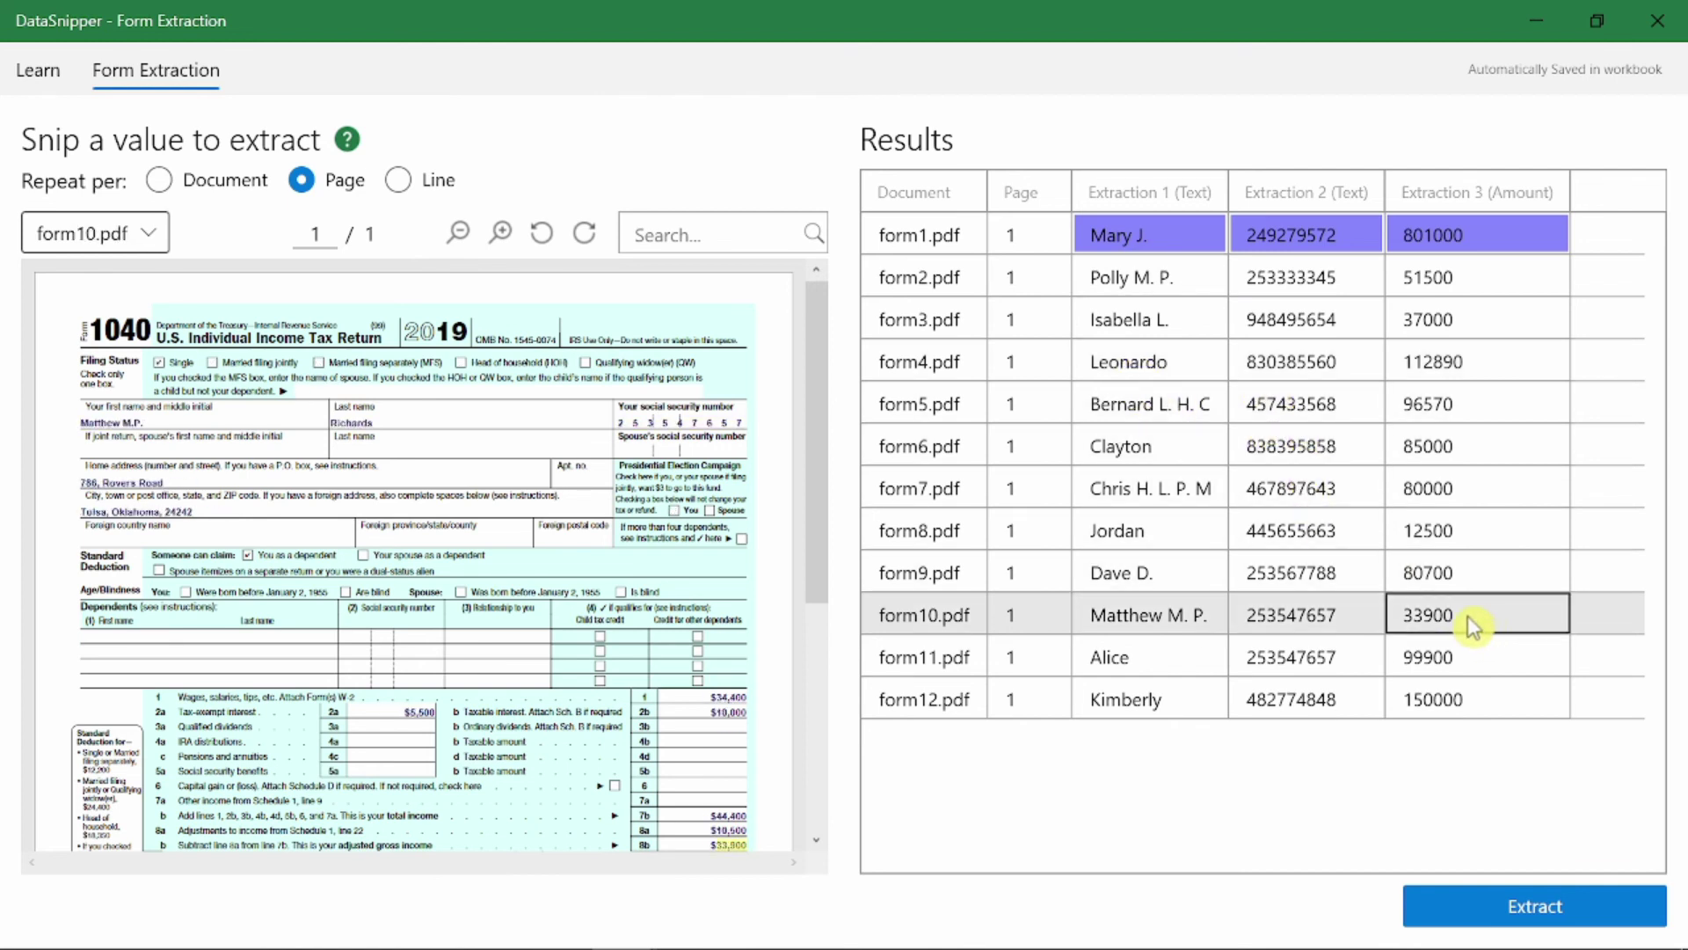
- Extract the form results into the workbook and autofit column D
click(1533, 920)
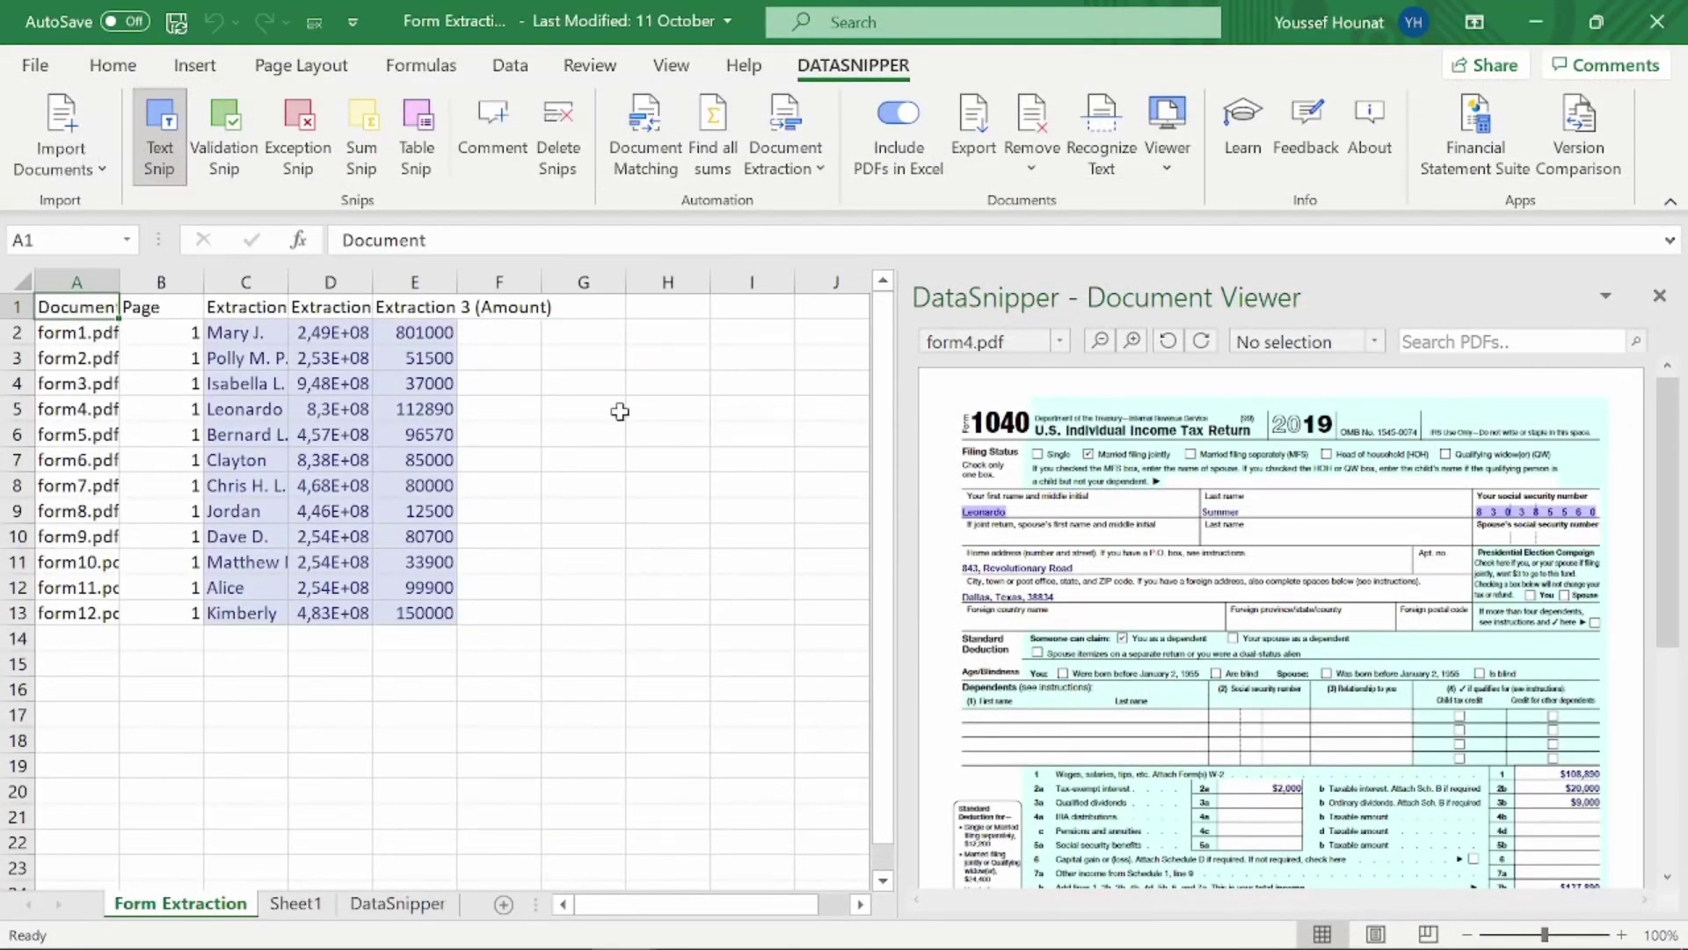
double_click(374, 279)
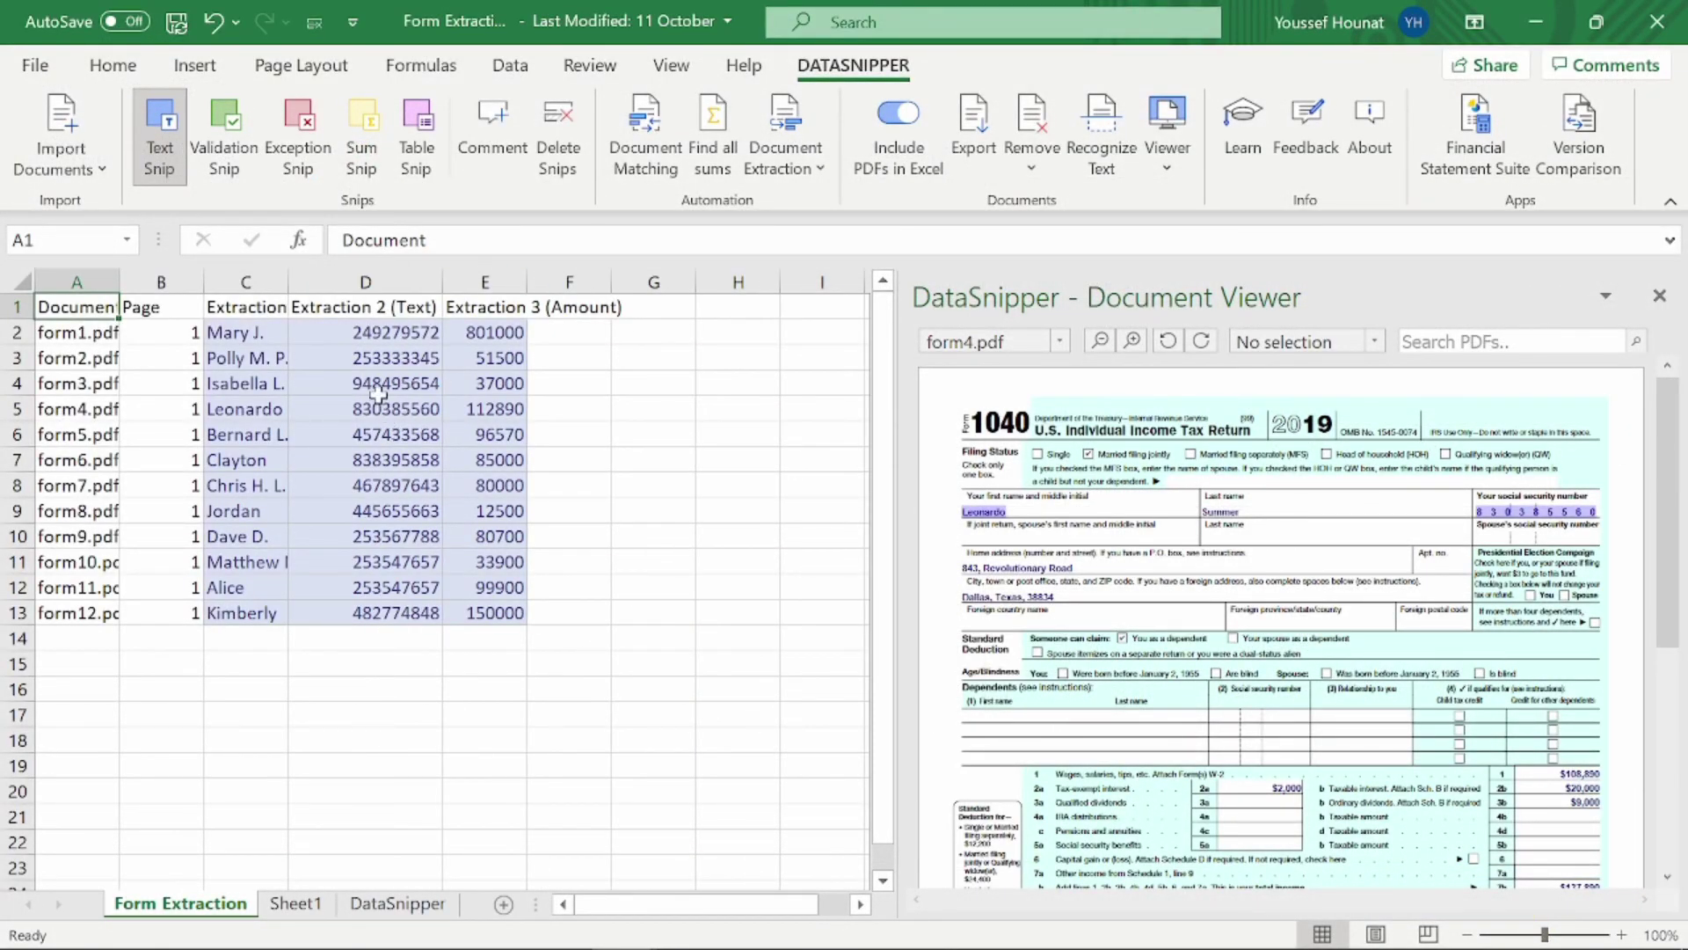
- Check several extracted social security numbers and amounts in columns D and E against their snips in the document viewer
click(391, 333)
click(400, 384)
click(485, 434)
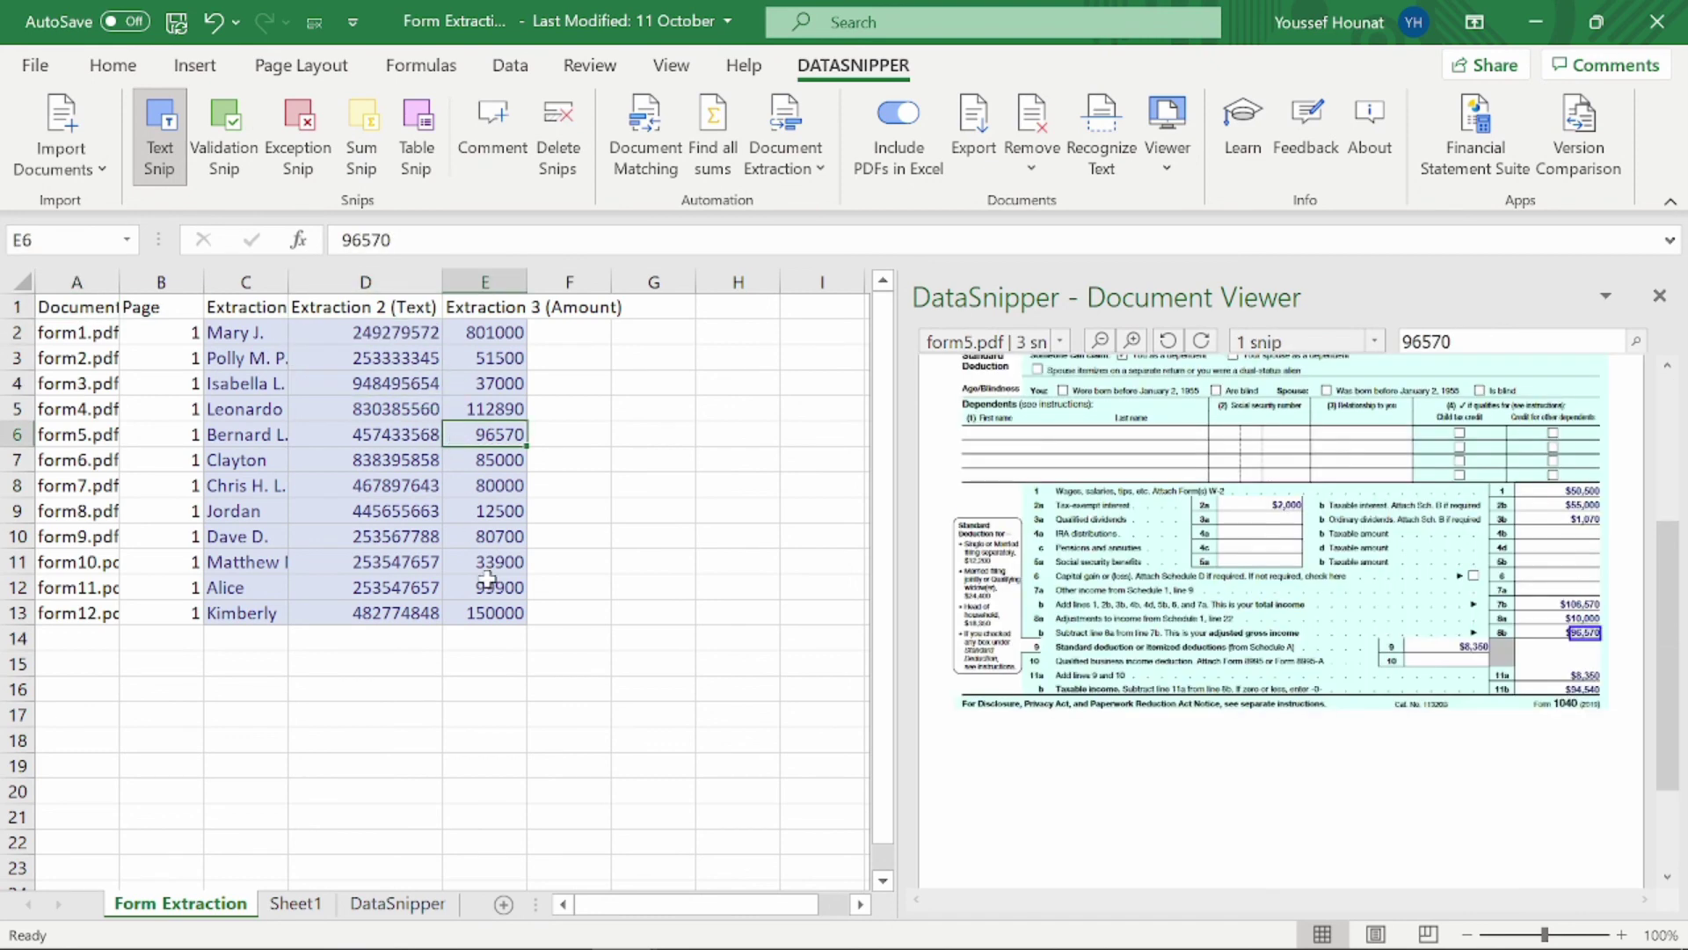
click(488, 581)
click(391, 586)
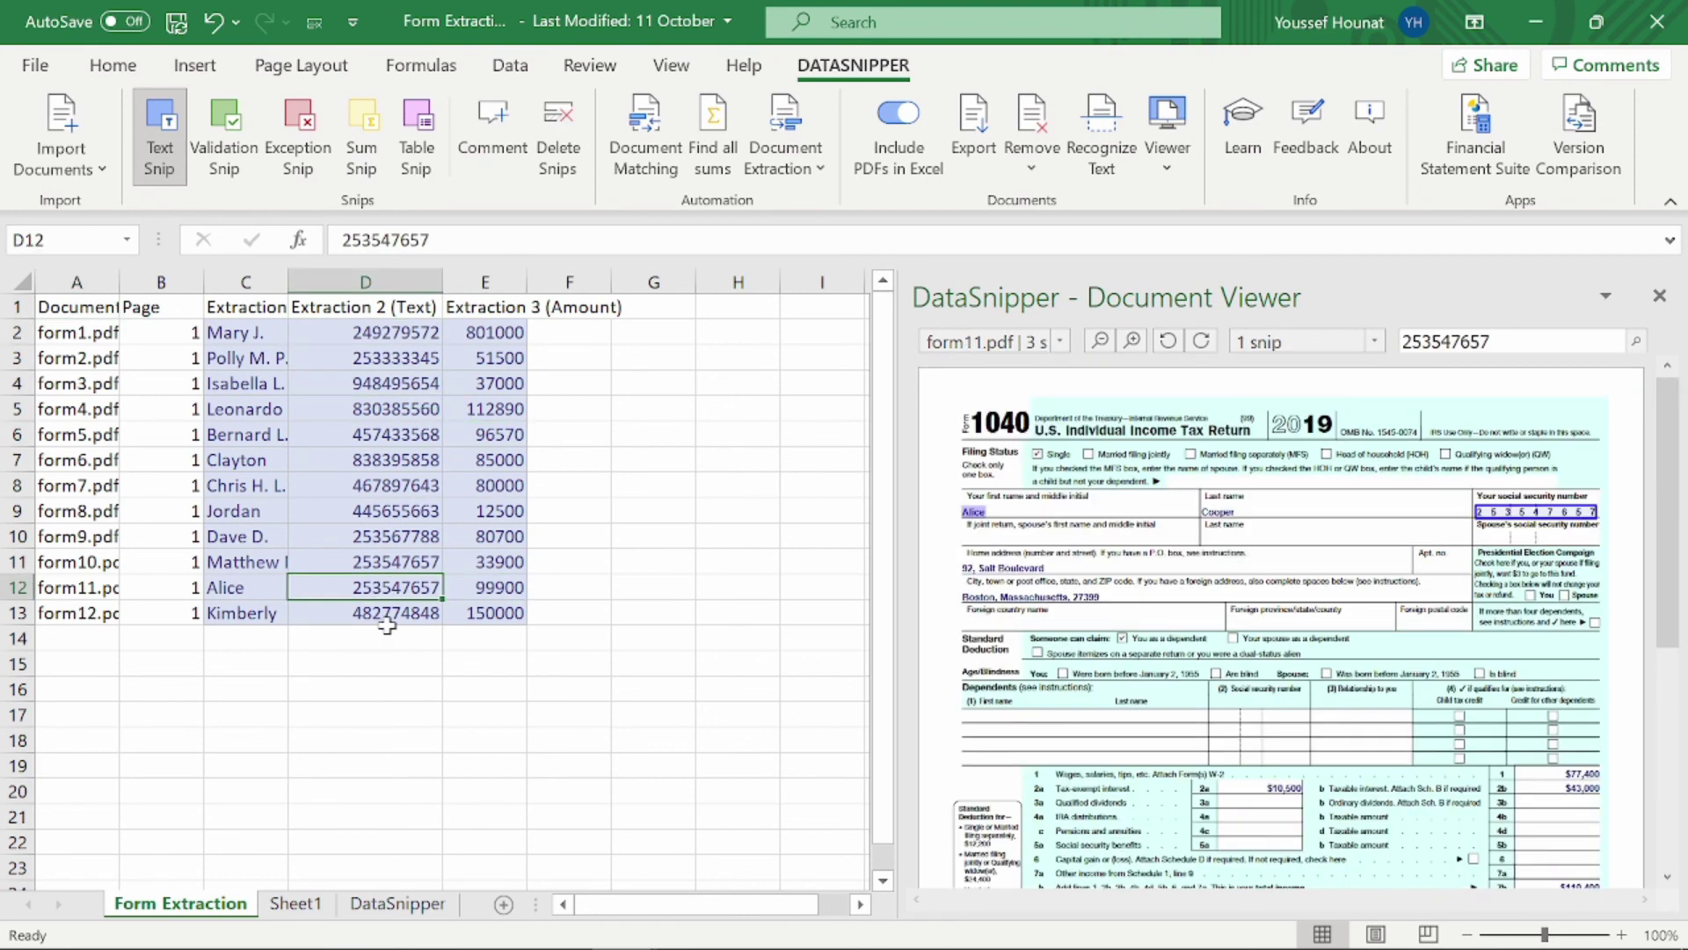
click(714, 674)
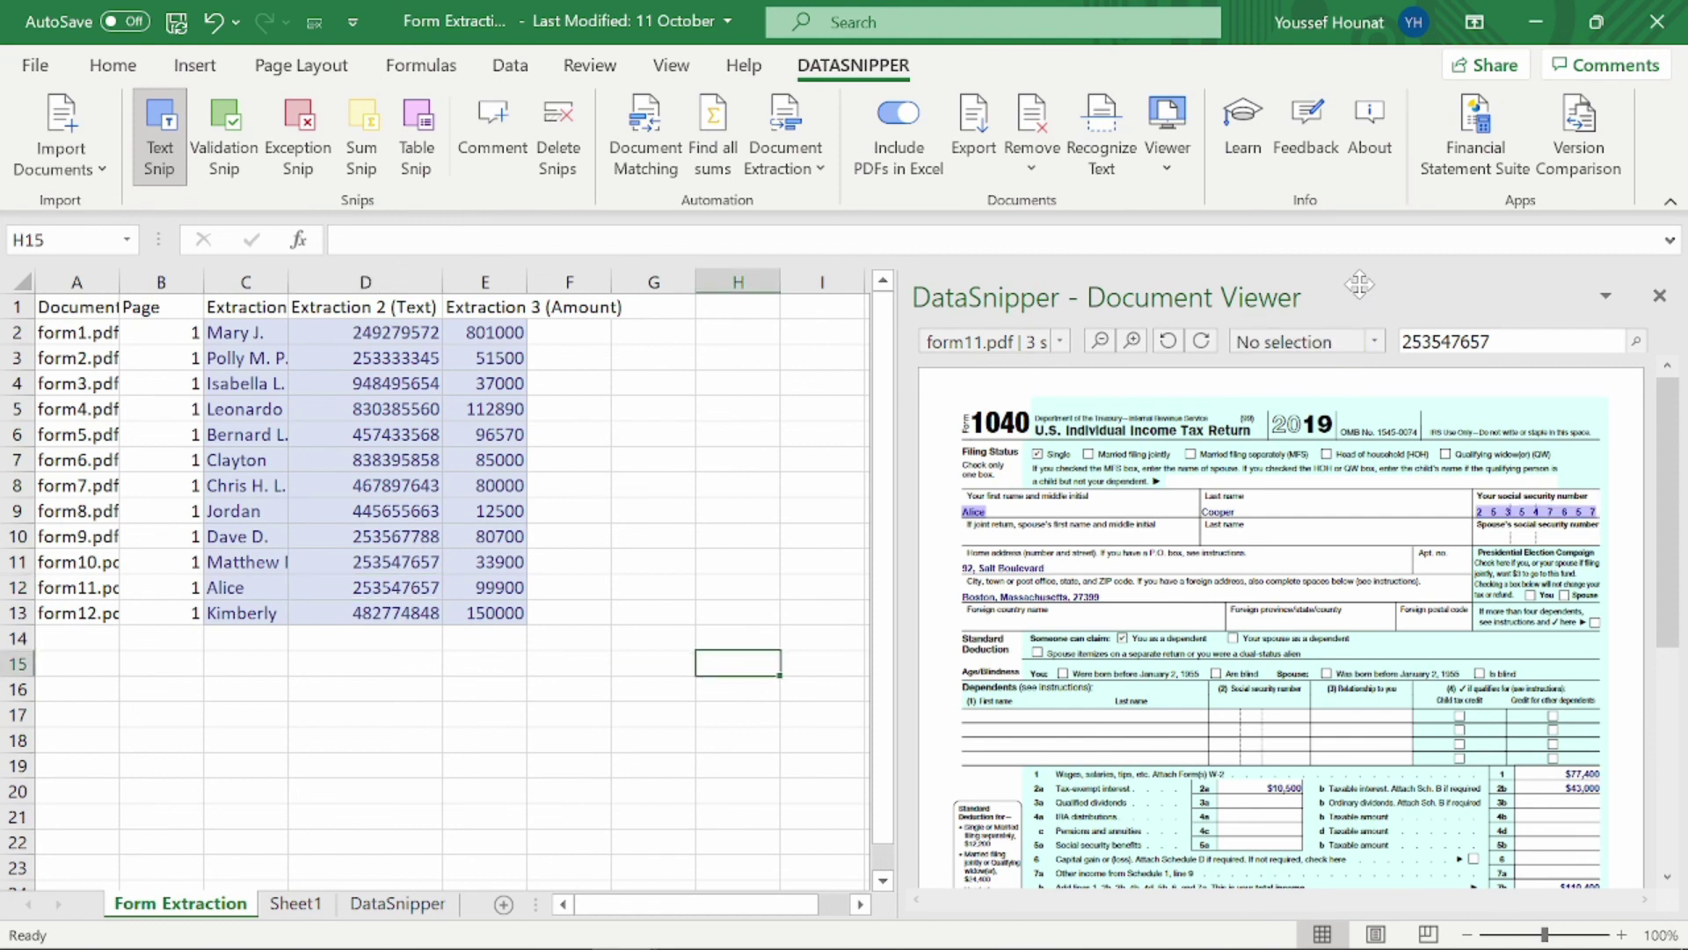
- Open the Basics of snipping lesson from DataSnipper's learning features and look through its knowledge base article in the browser
click(1258, 145)
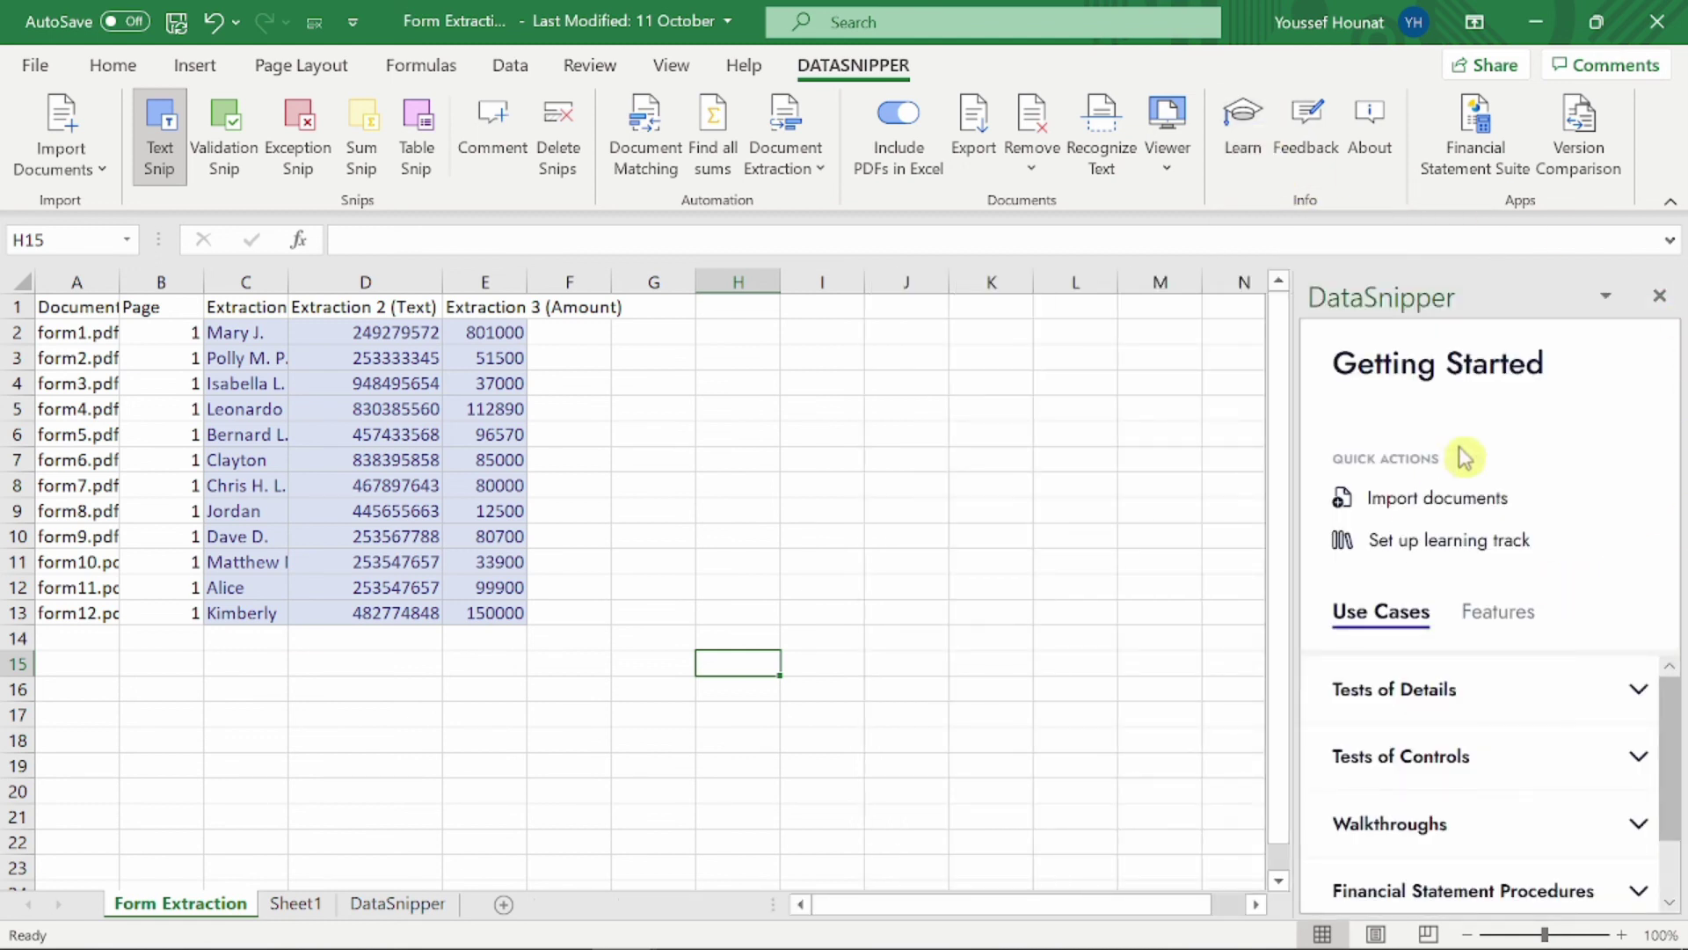
click(1529, 616)
click(1424, 693)
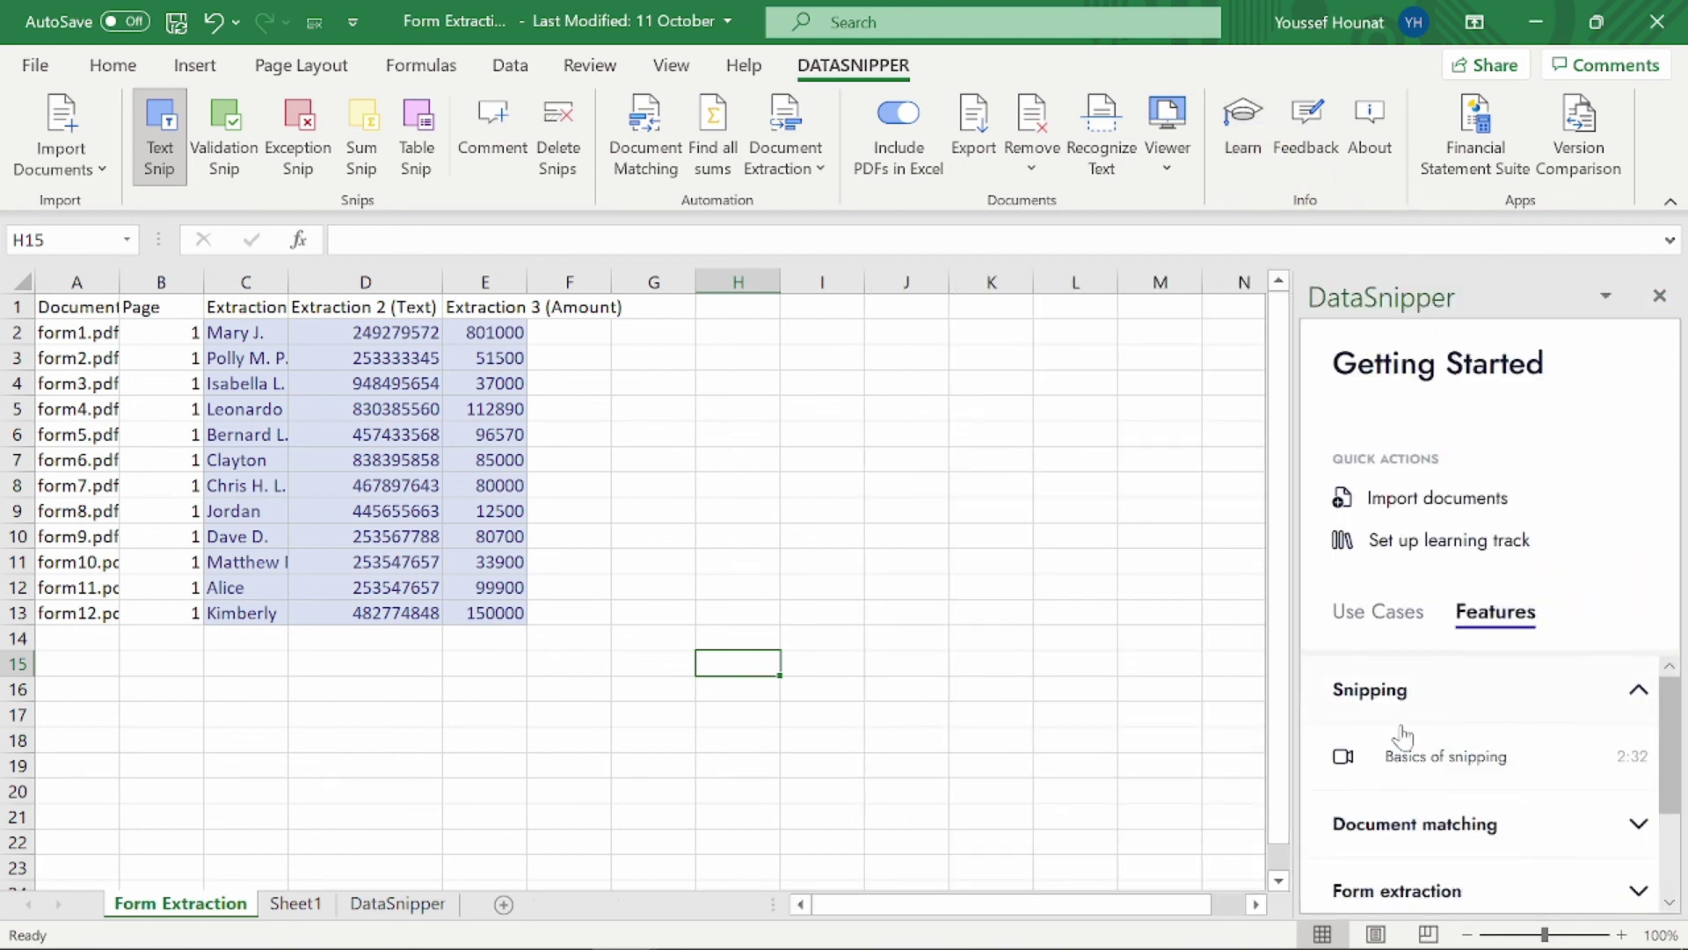
click(1384, 772)
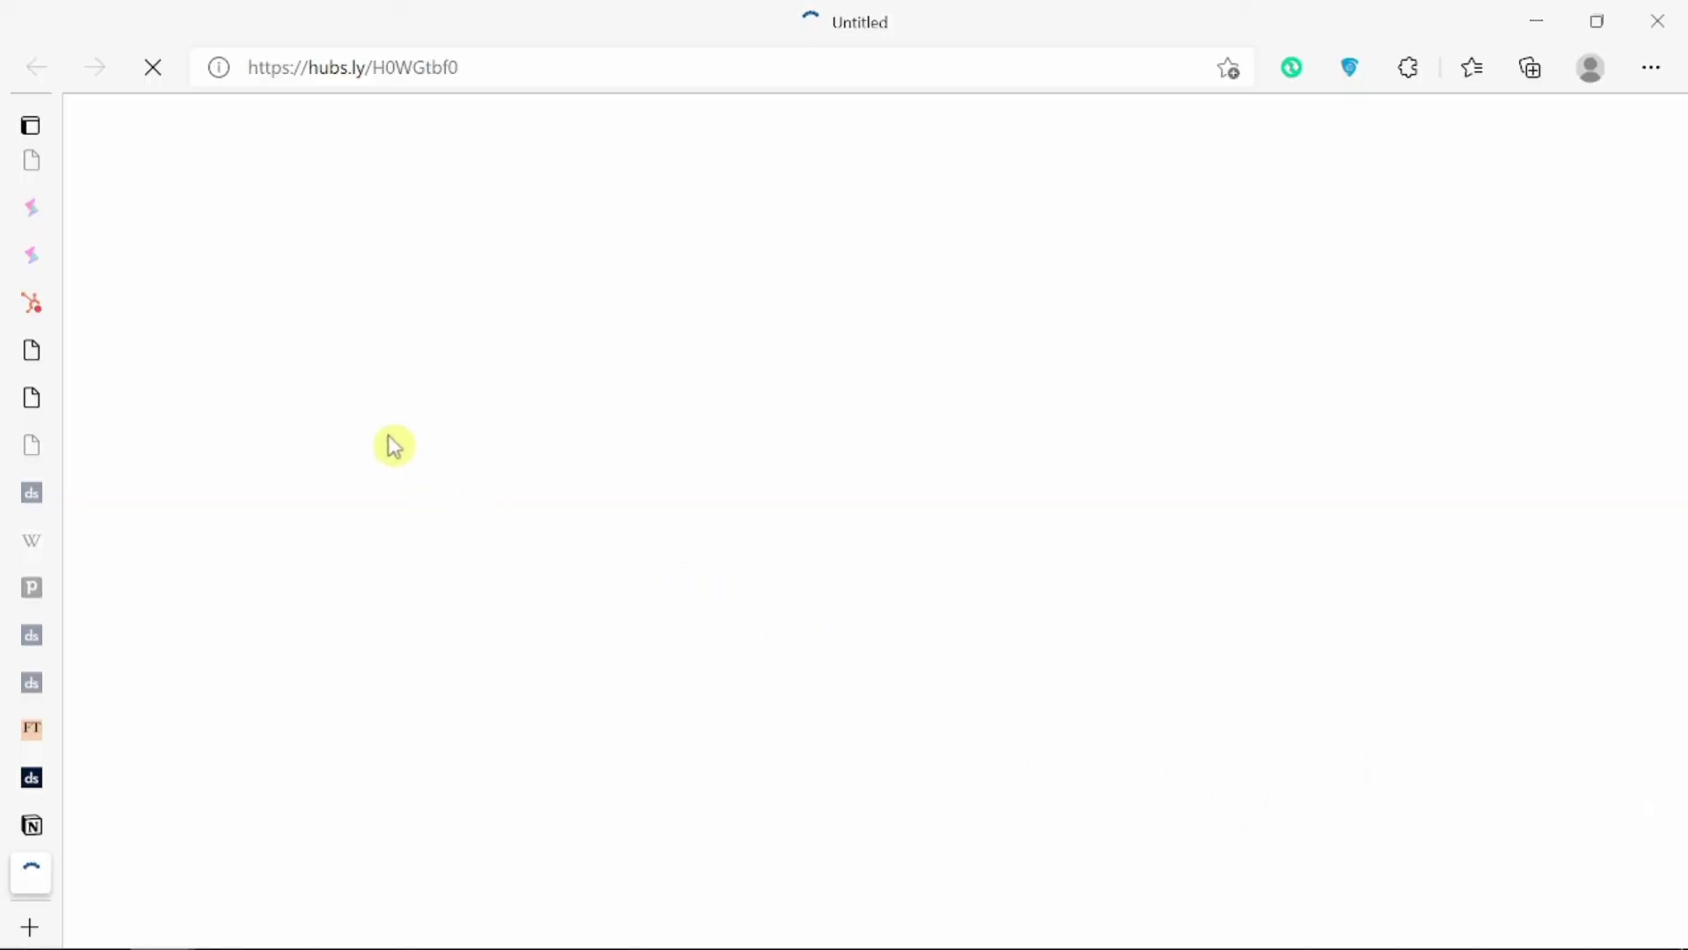
scroll(910, 650, down, 6)
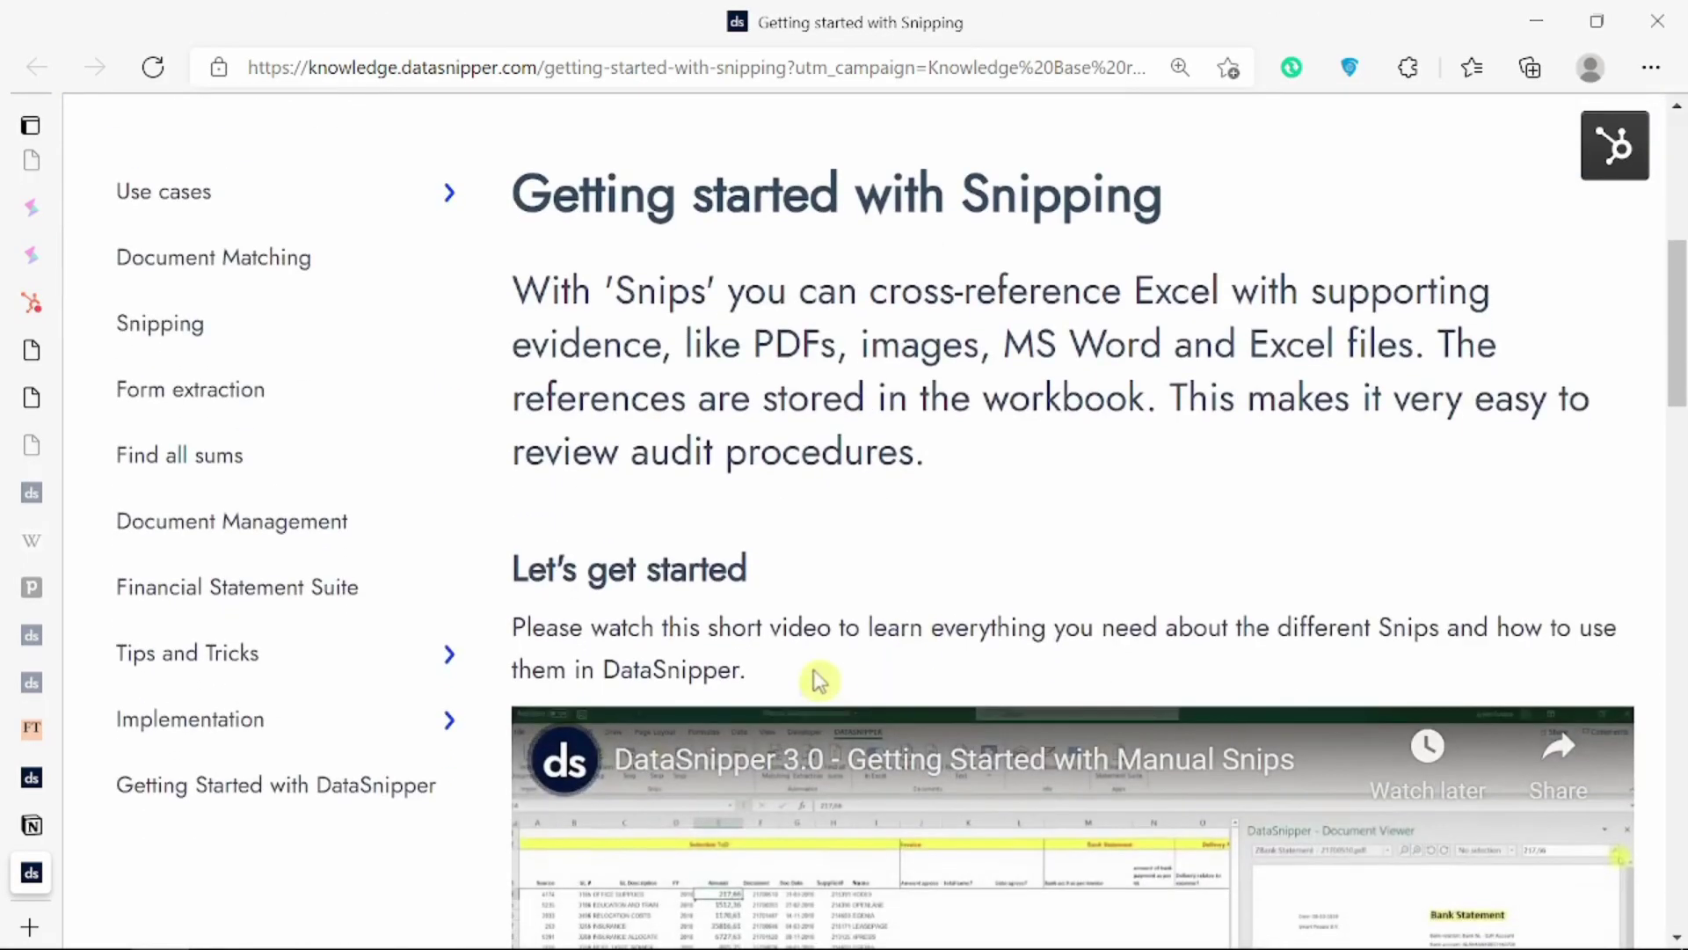
scroll(878, 478, down, 10)
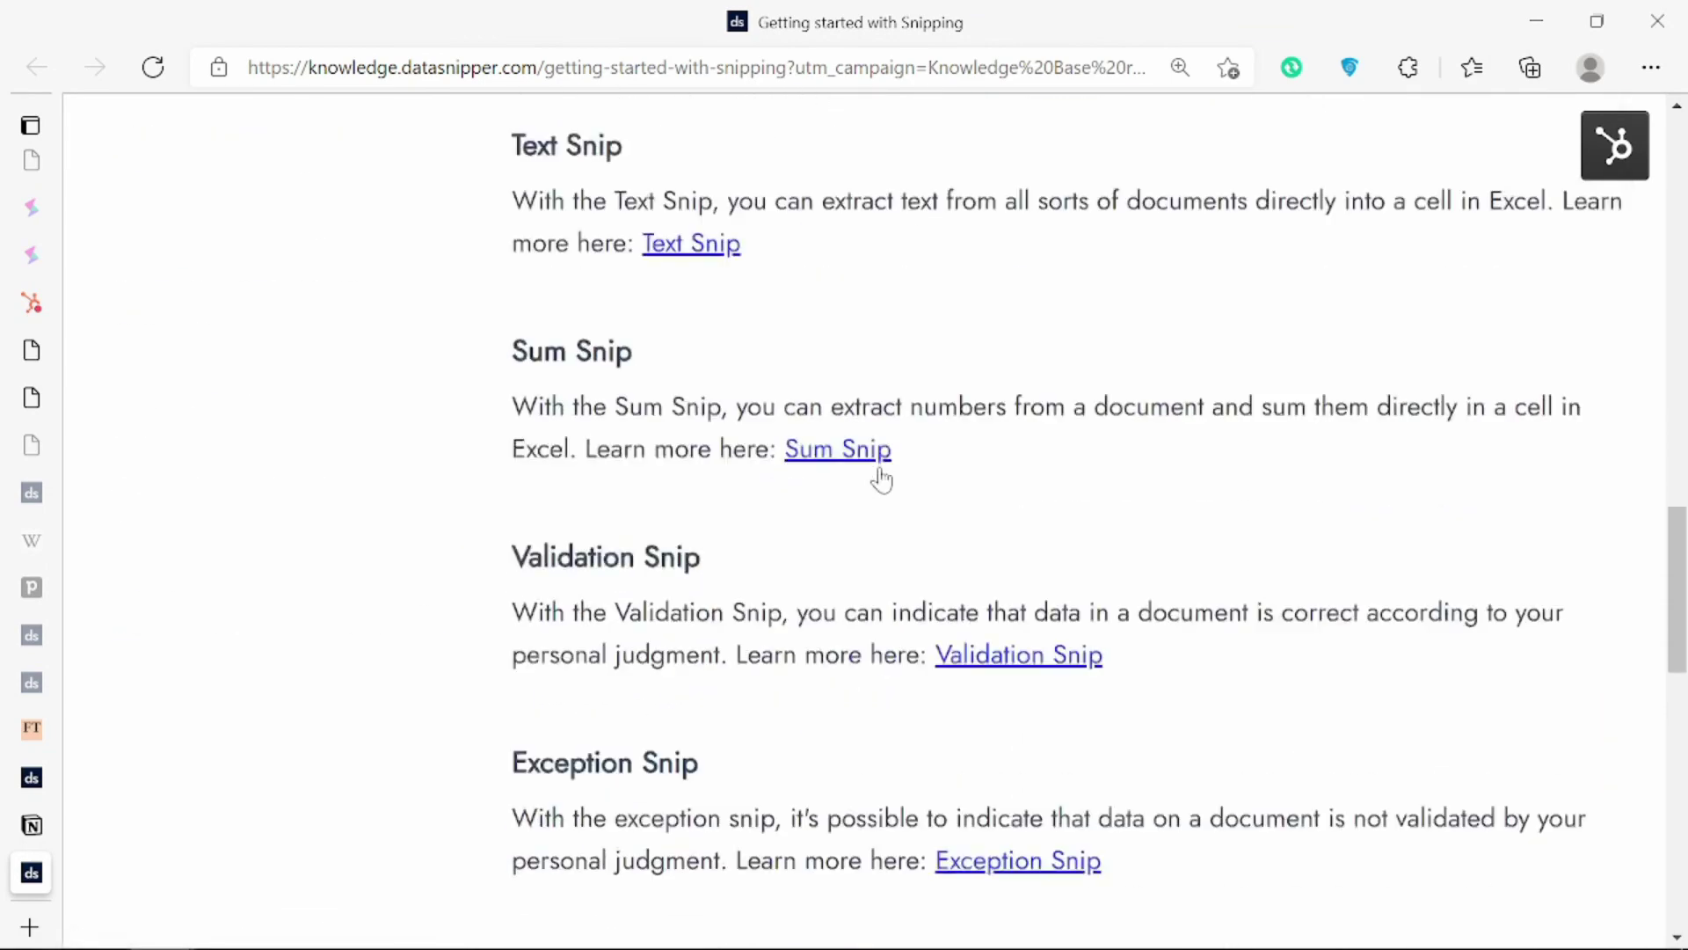
scroll(799, 240, up, 15)
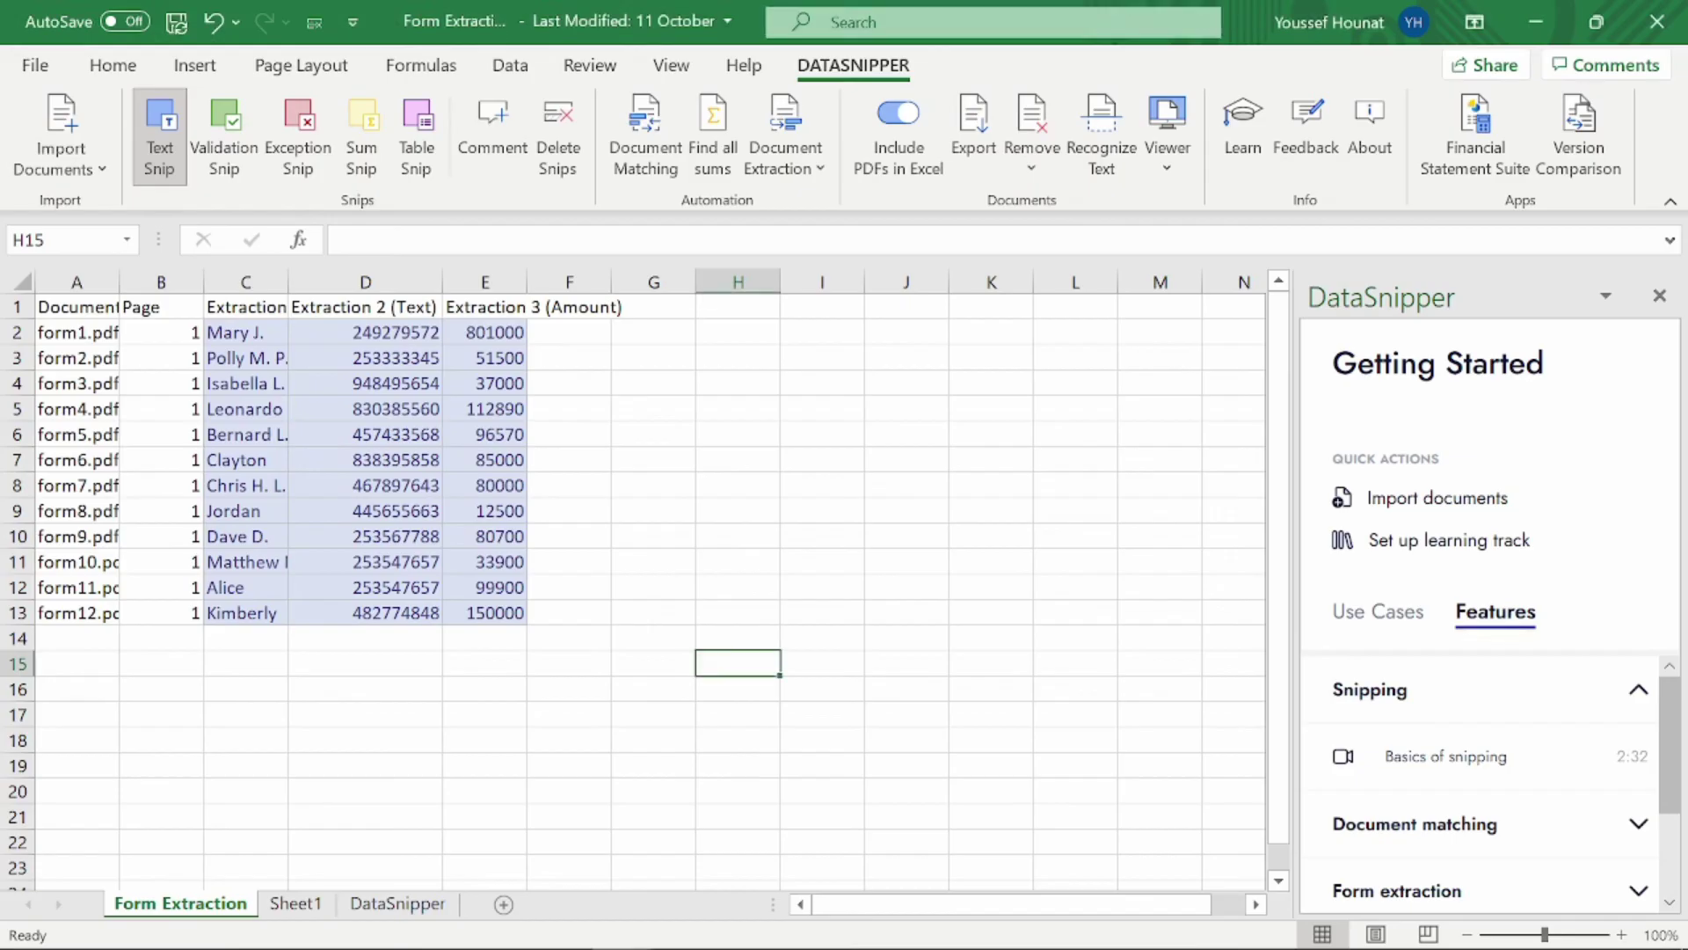
- Open DataSnipper's feedback page in the browser and enter "Request a Feature" as the title of a feature request
click(1305, 141)
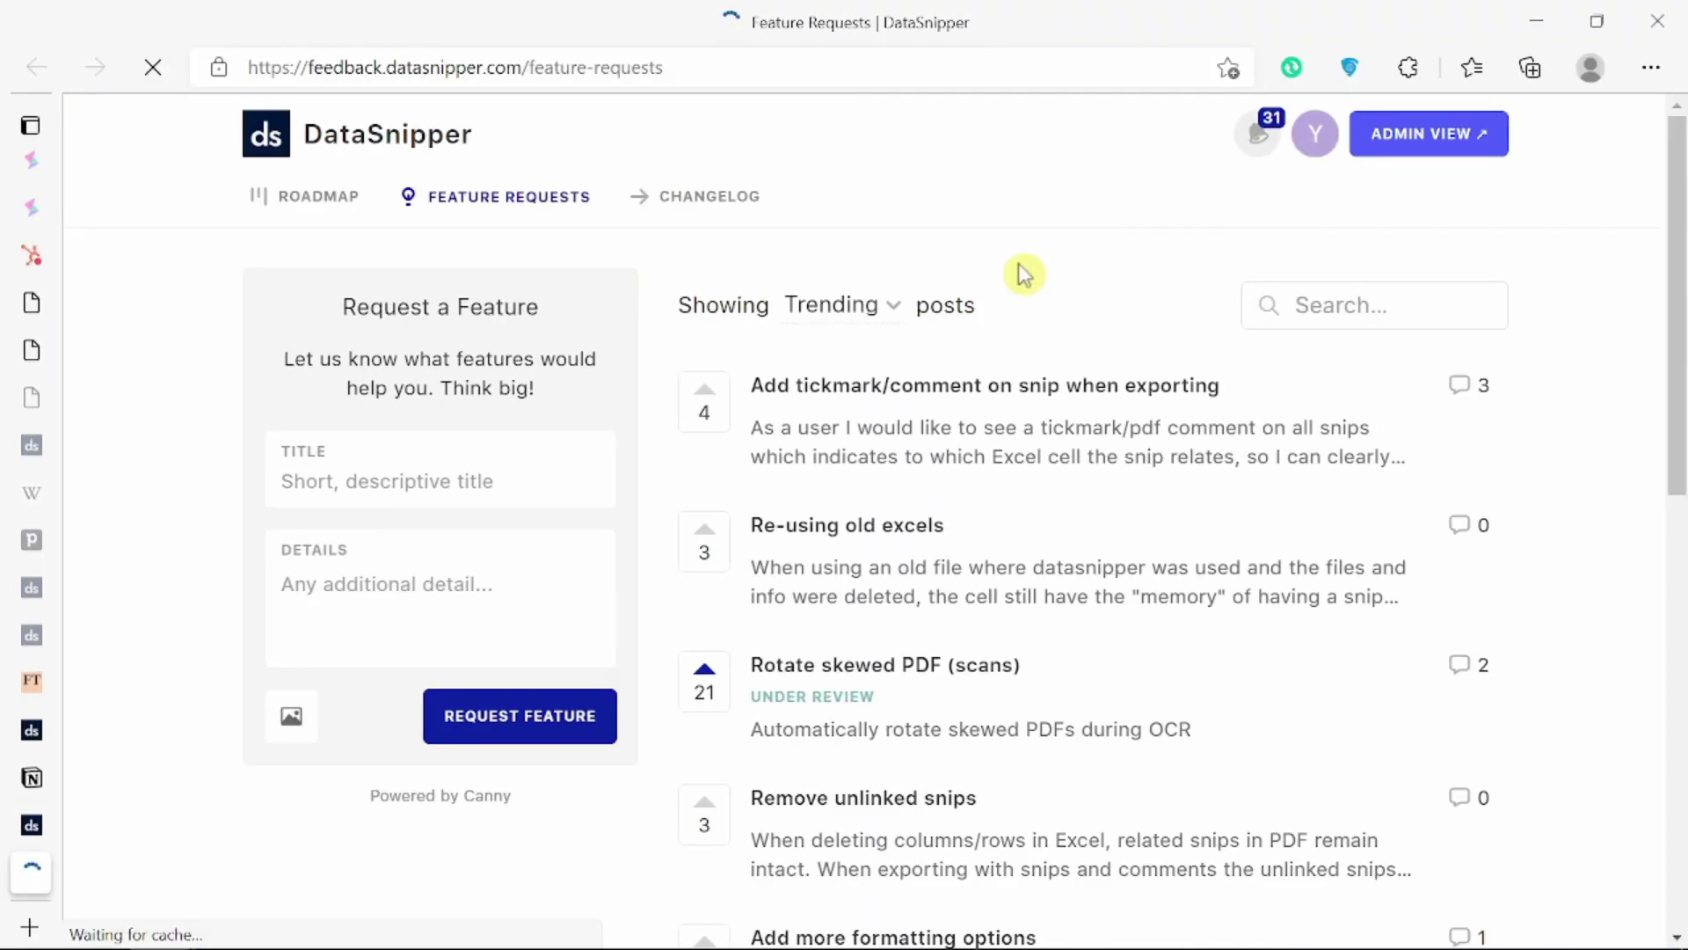
scroll(1105, 595, down, 1)
scroll(1108, 601, up, 1)
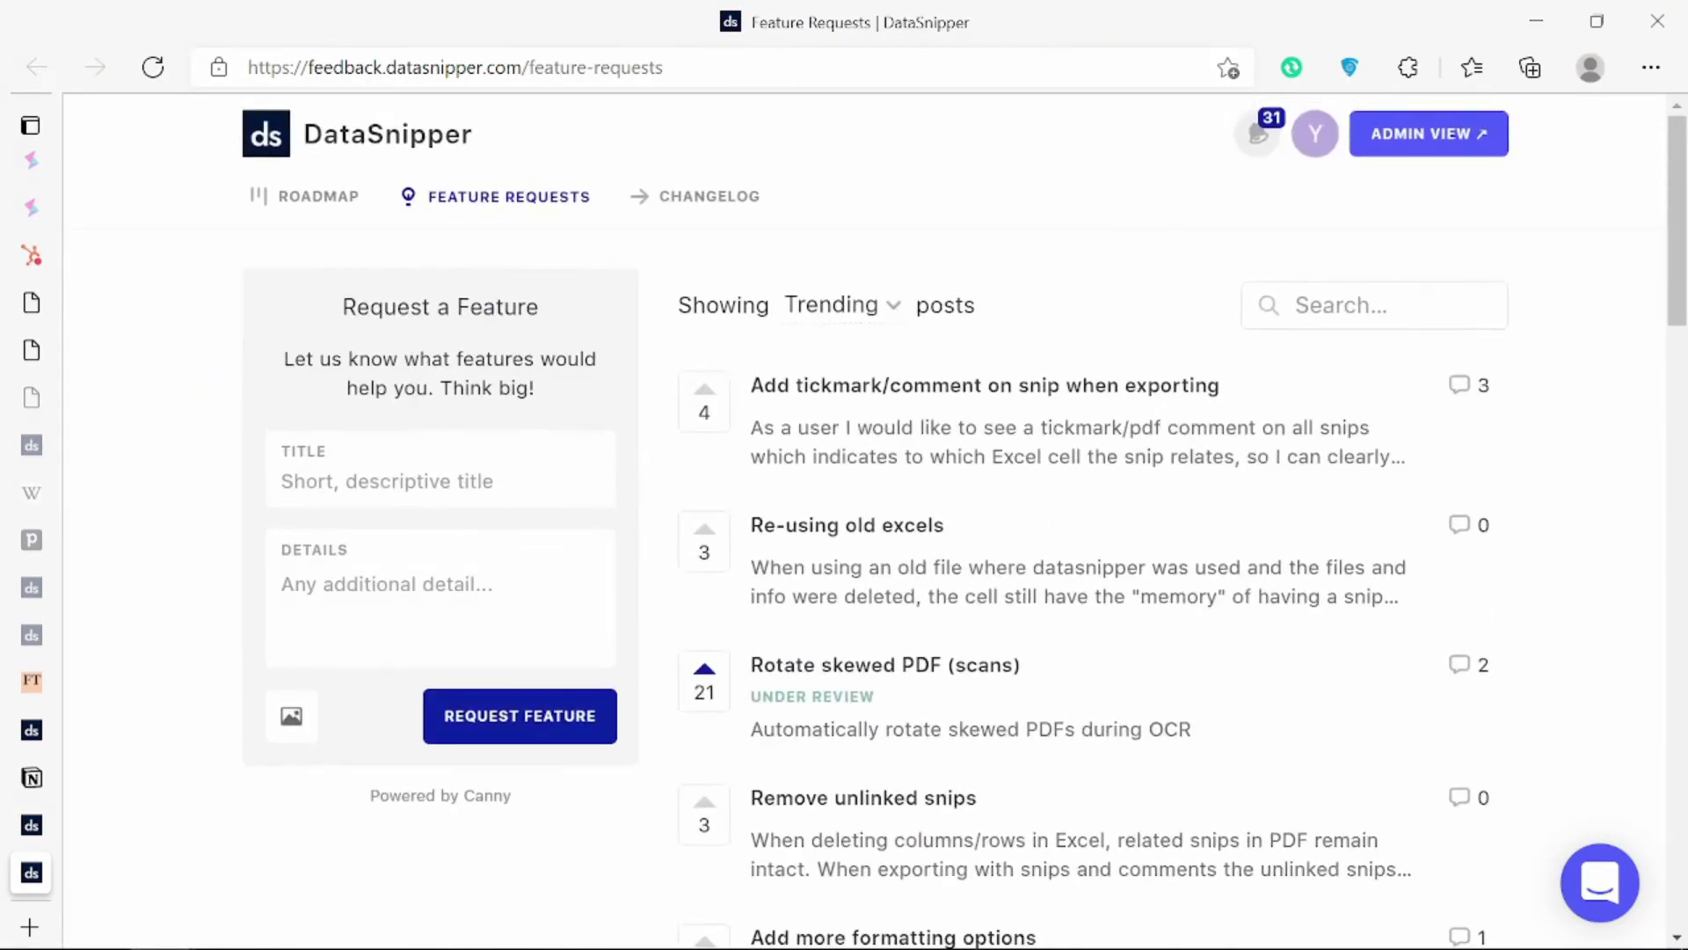
text(Request a Feature)
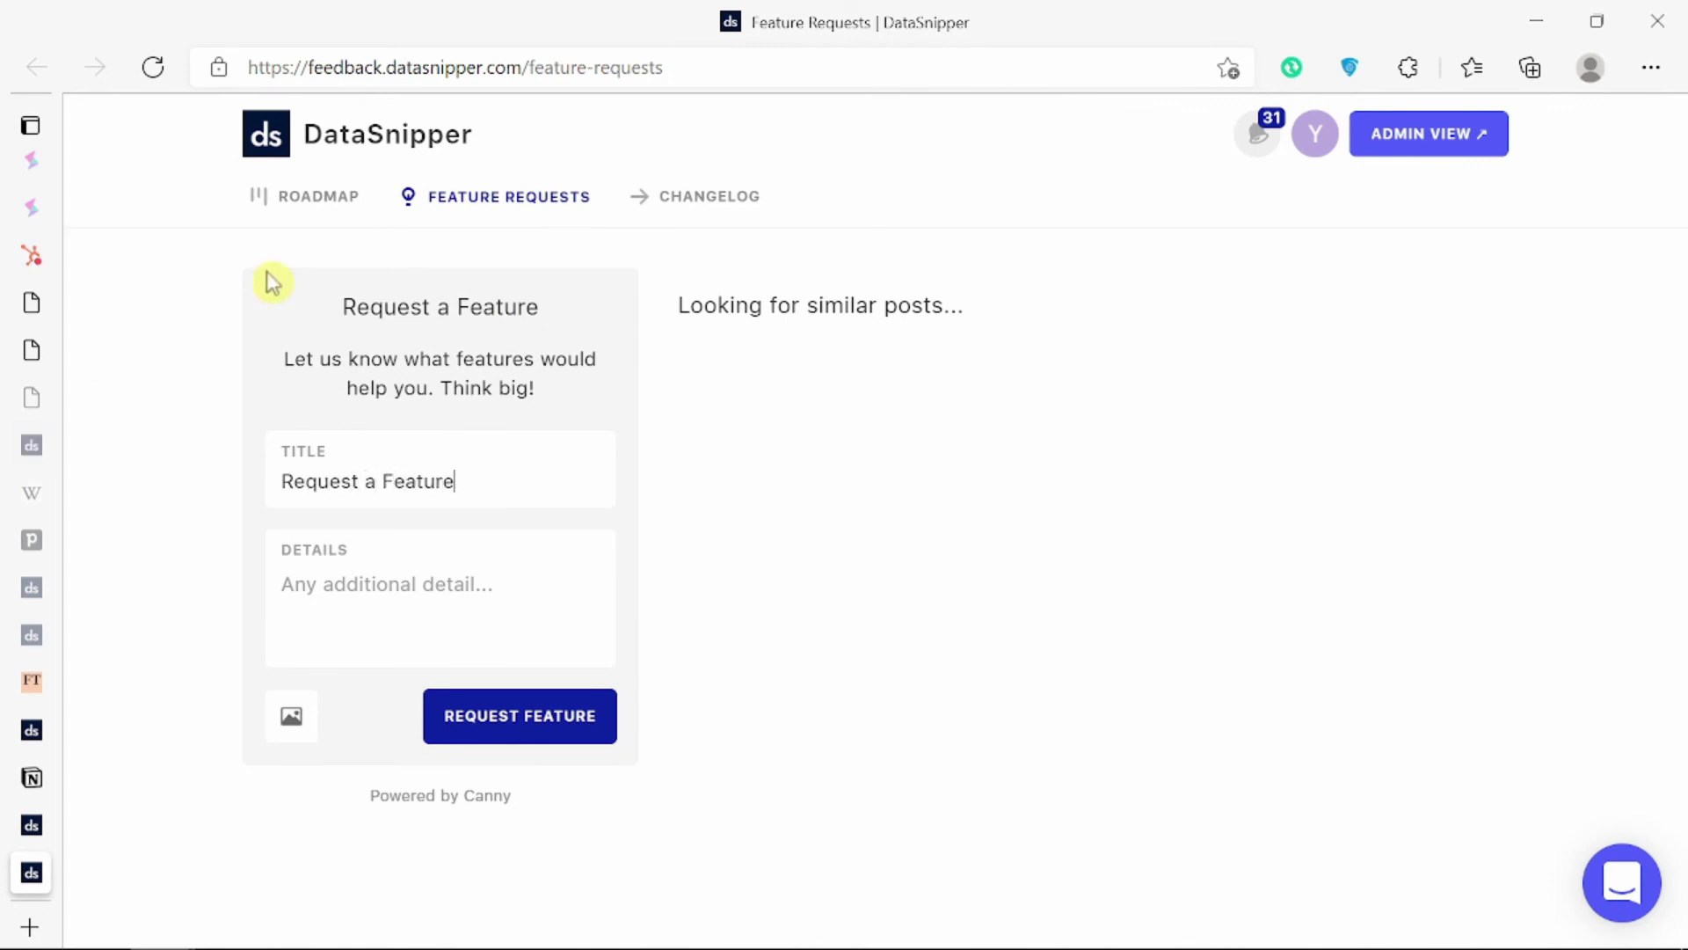
- View the feedback site's roadmap and look through the changelog's release entries
click(315, 208)
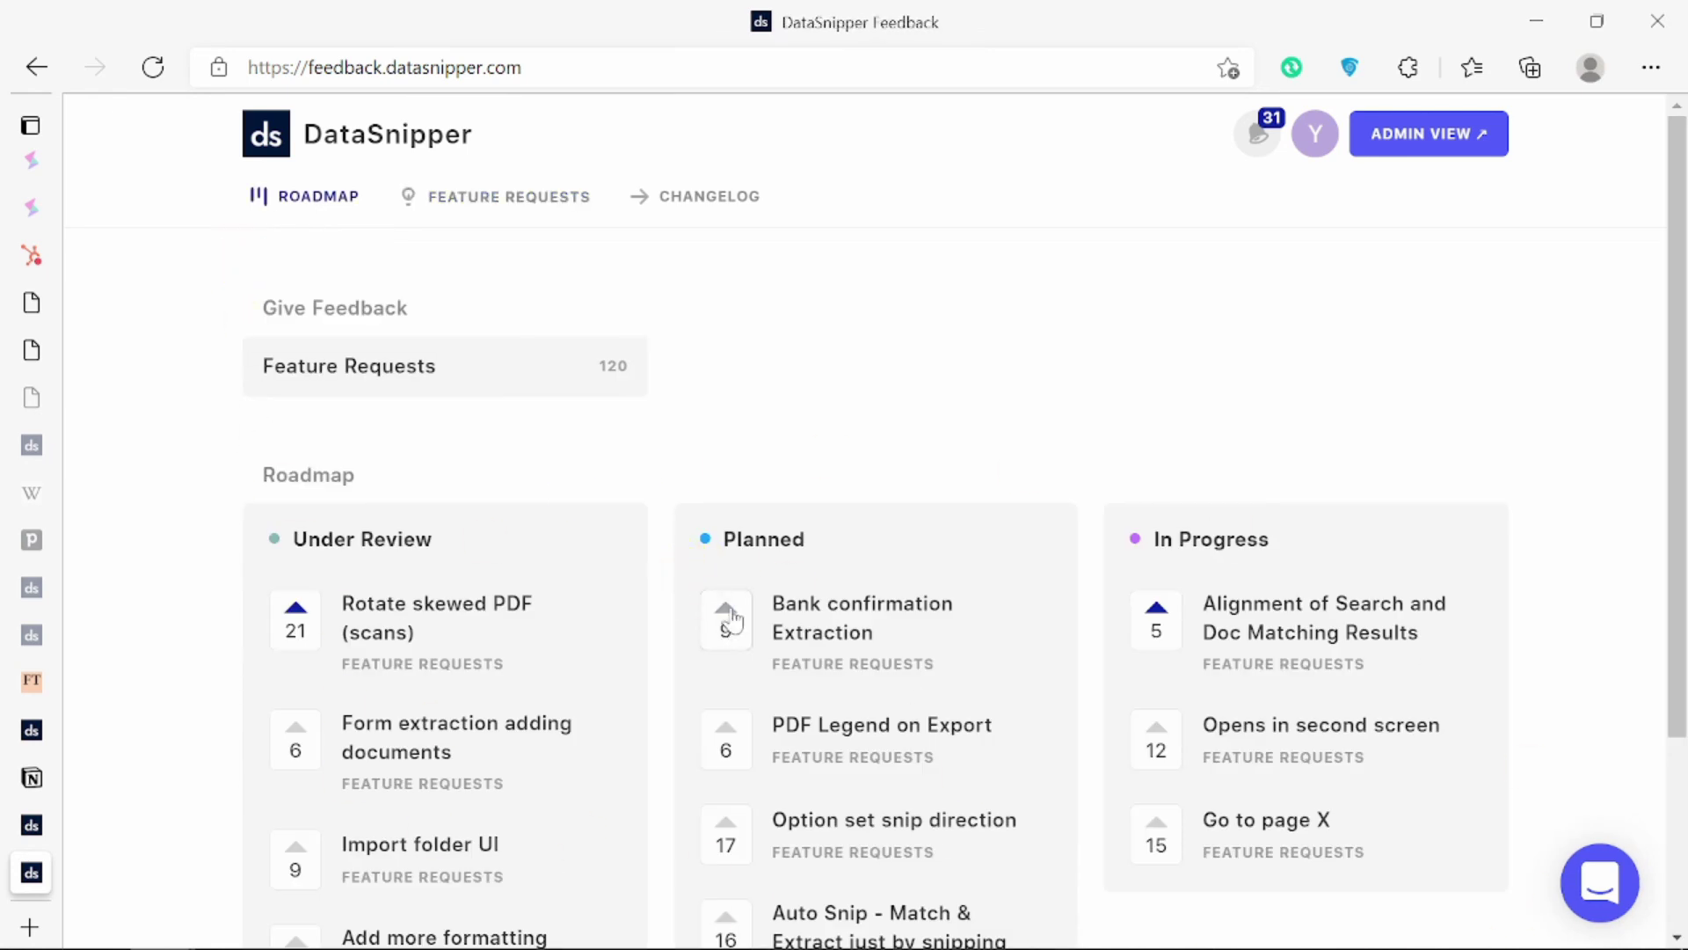
click(706, 208)
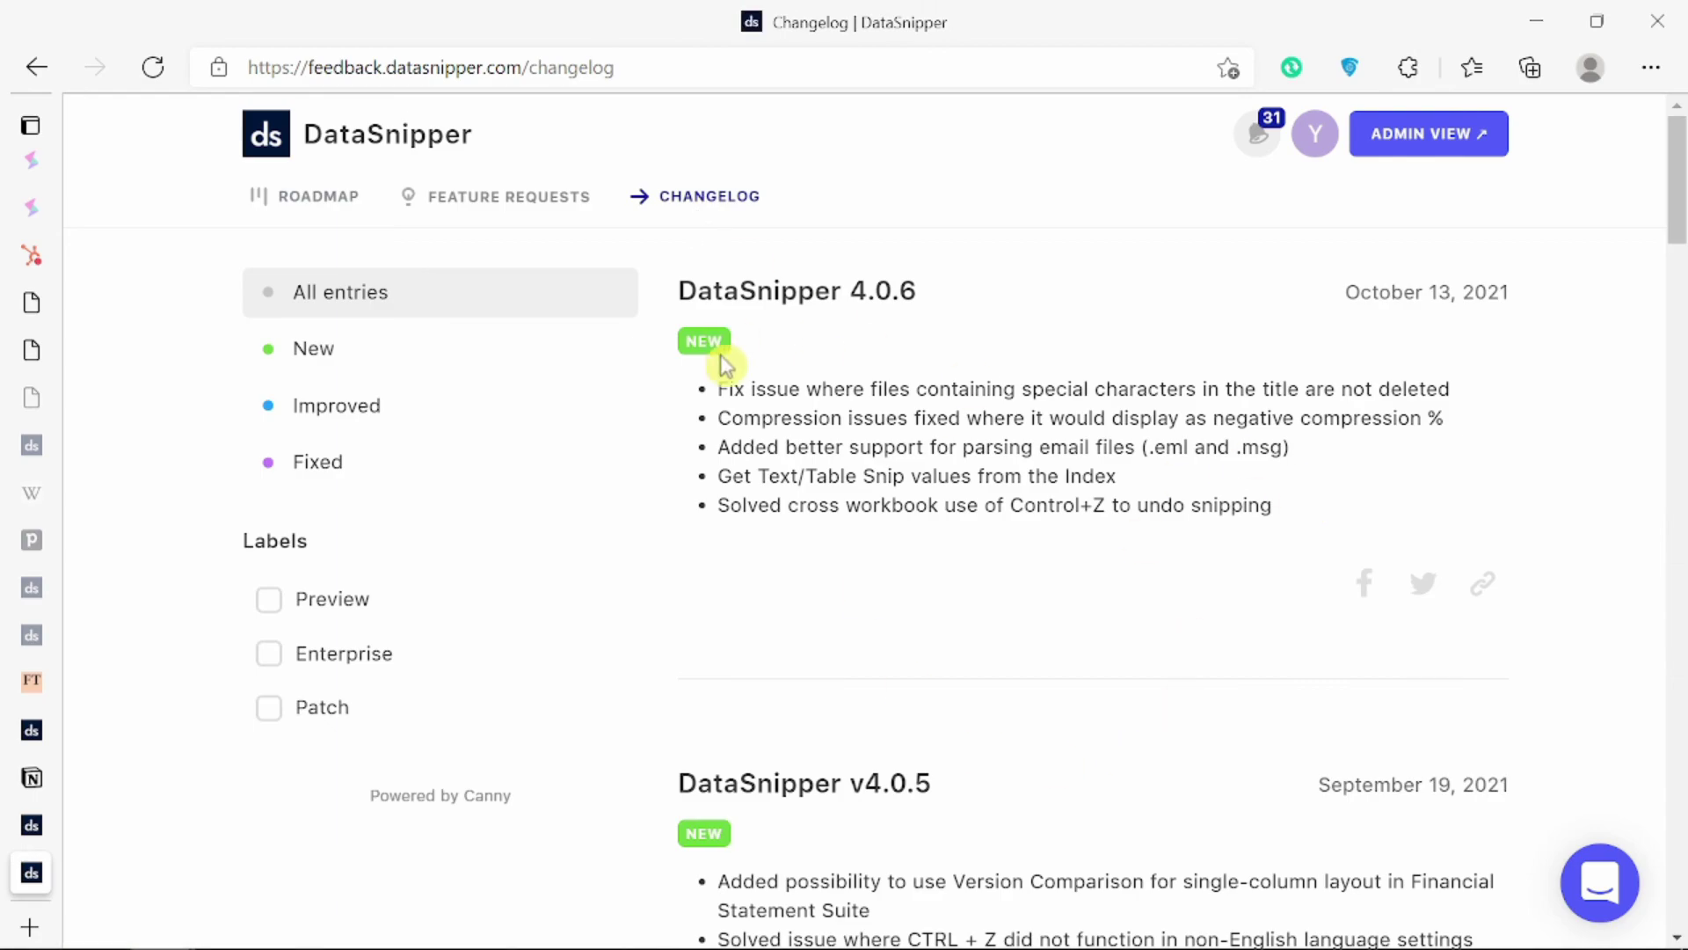
scroll(735, 370, down, 5)
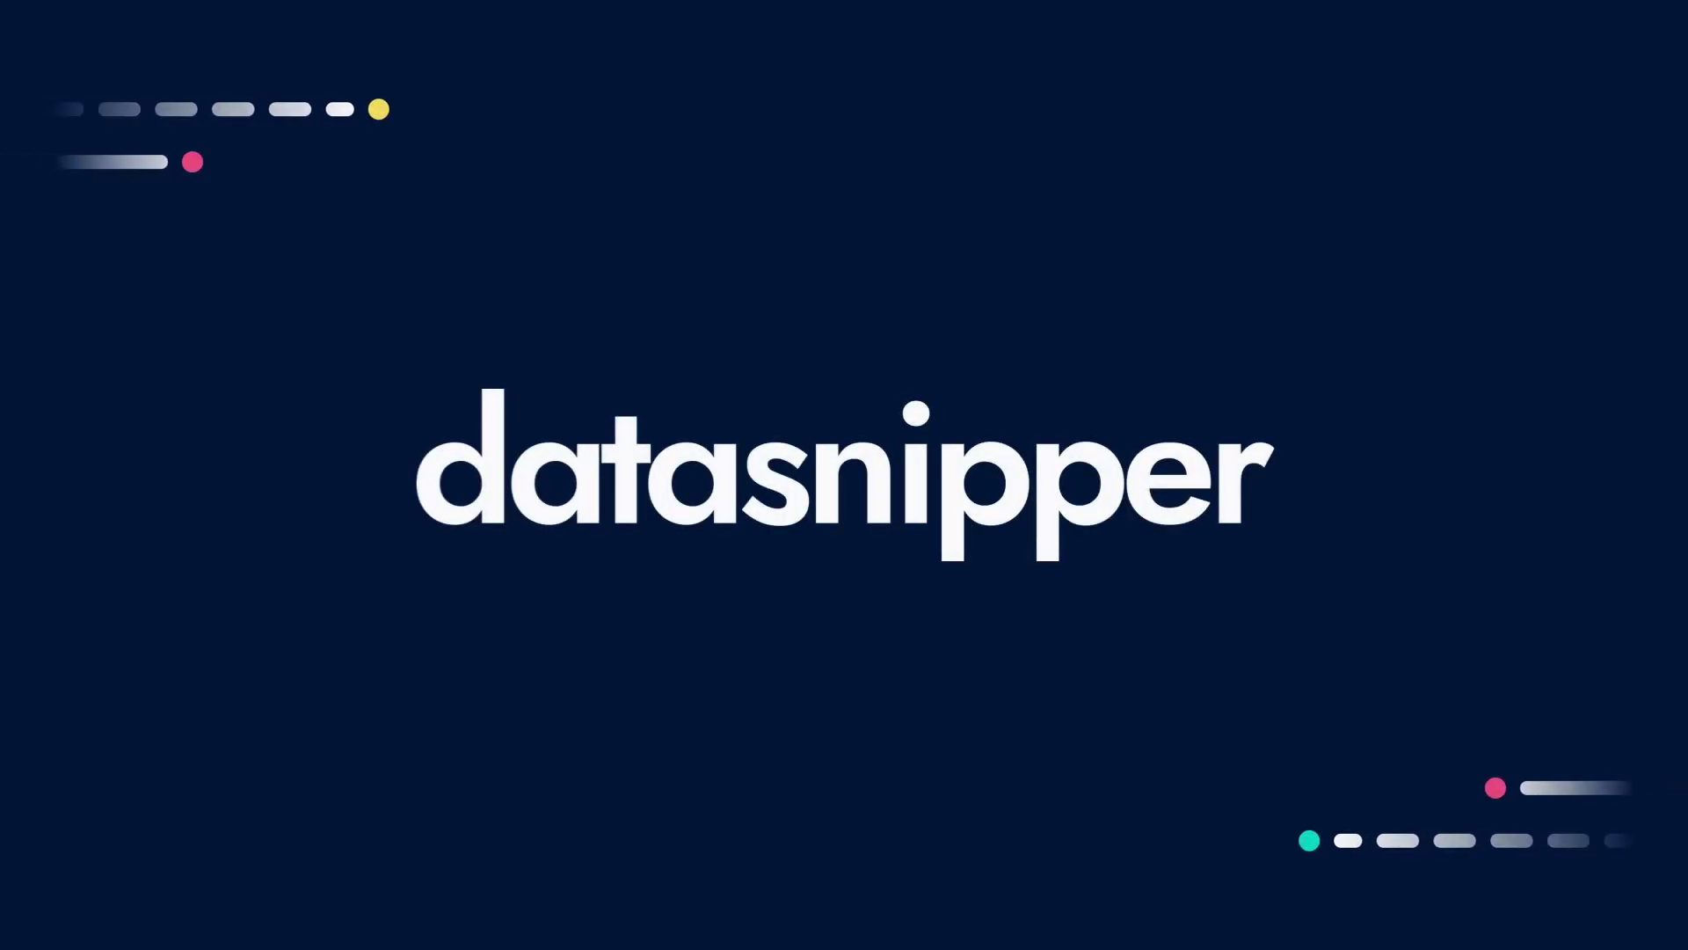